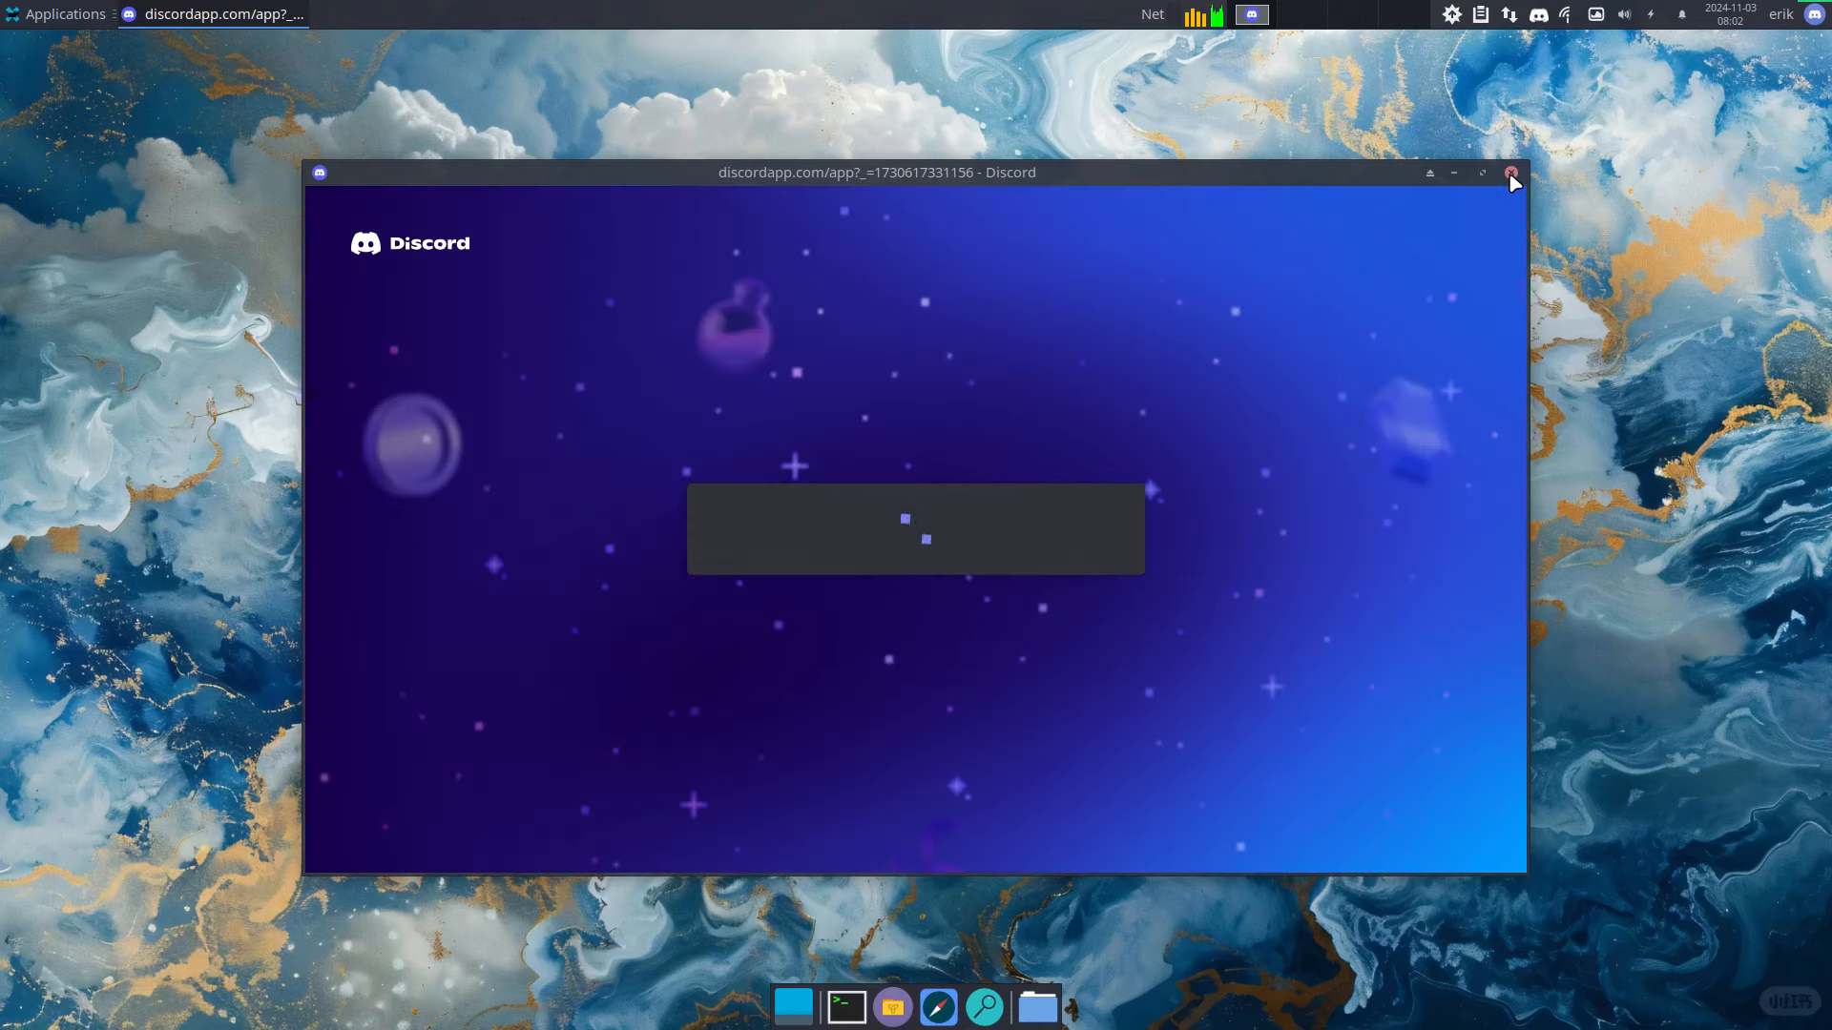
- Close the Firefox authentication window and the Discord login window
click(1511, 173)
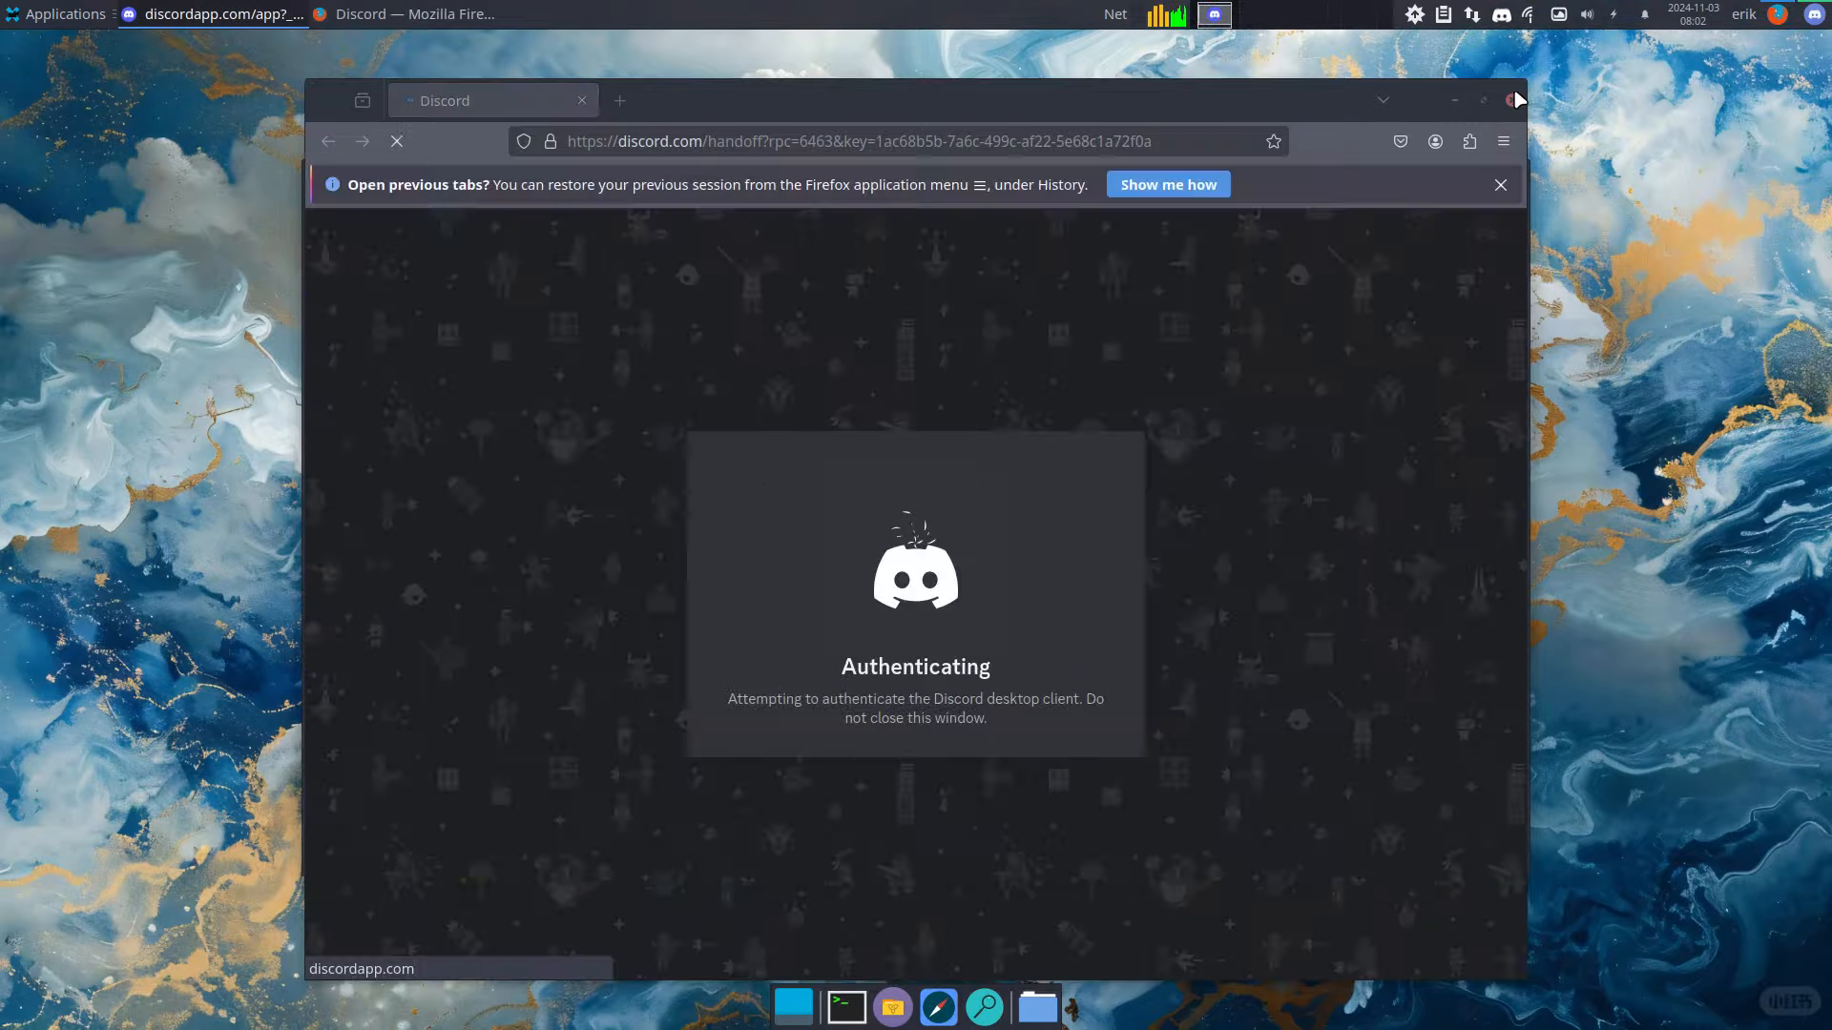
click(1511, 100)
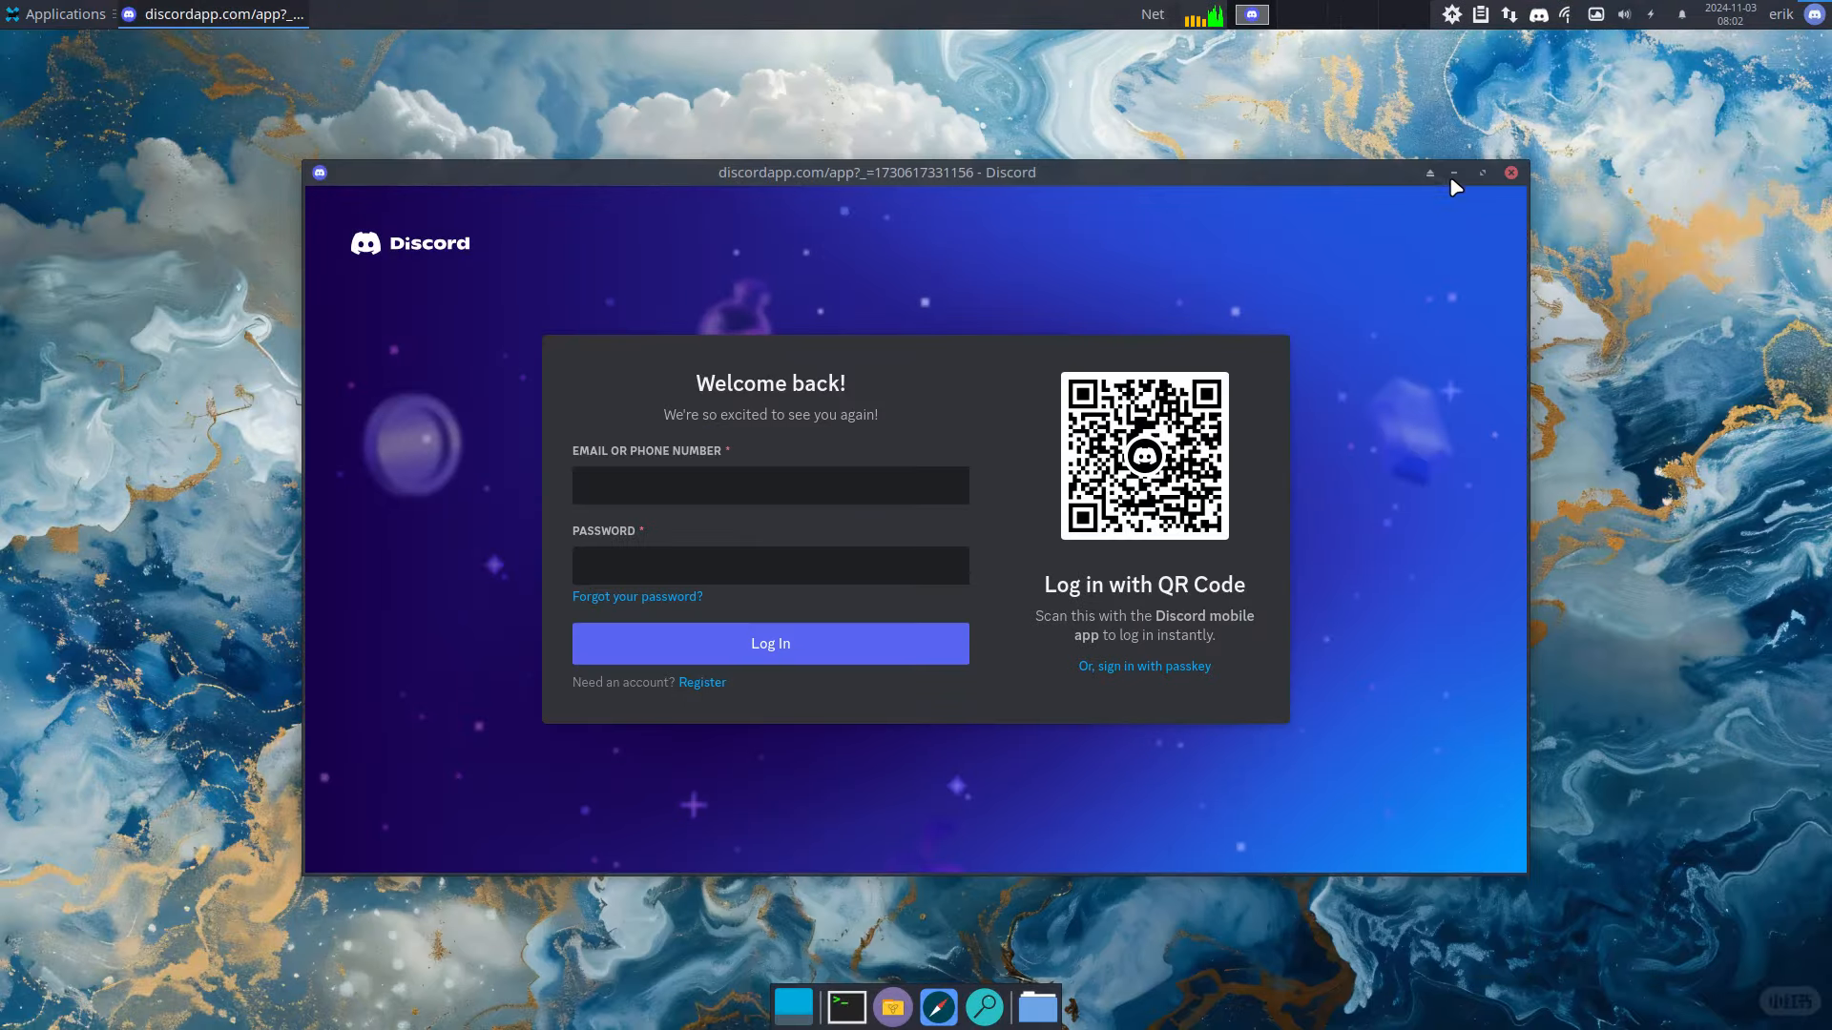
click(1512, 173)
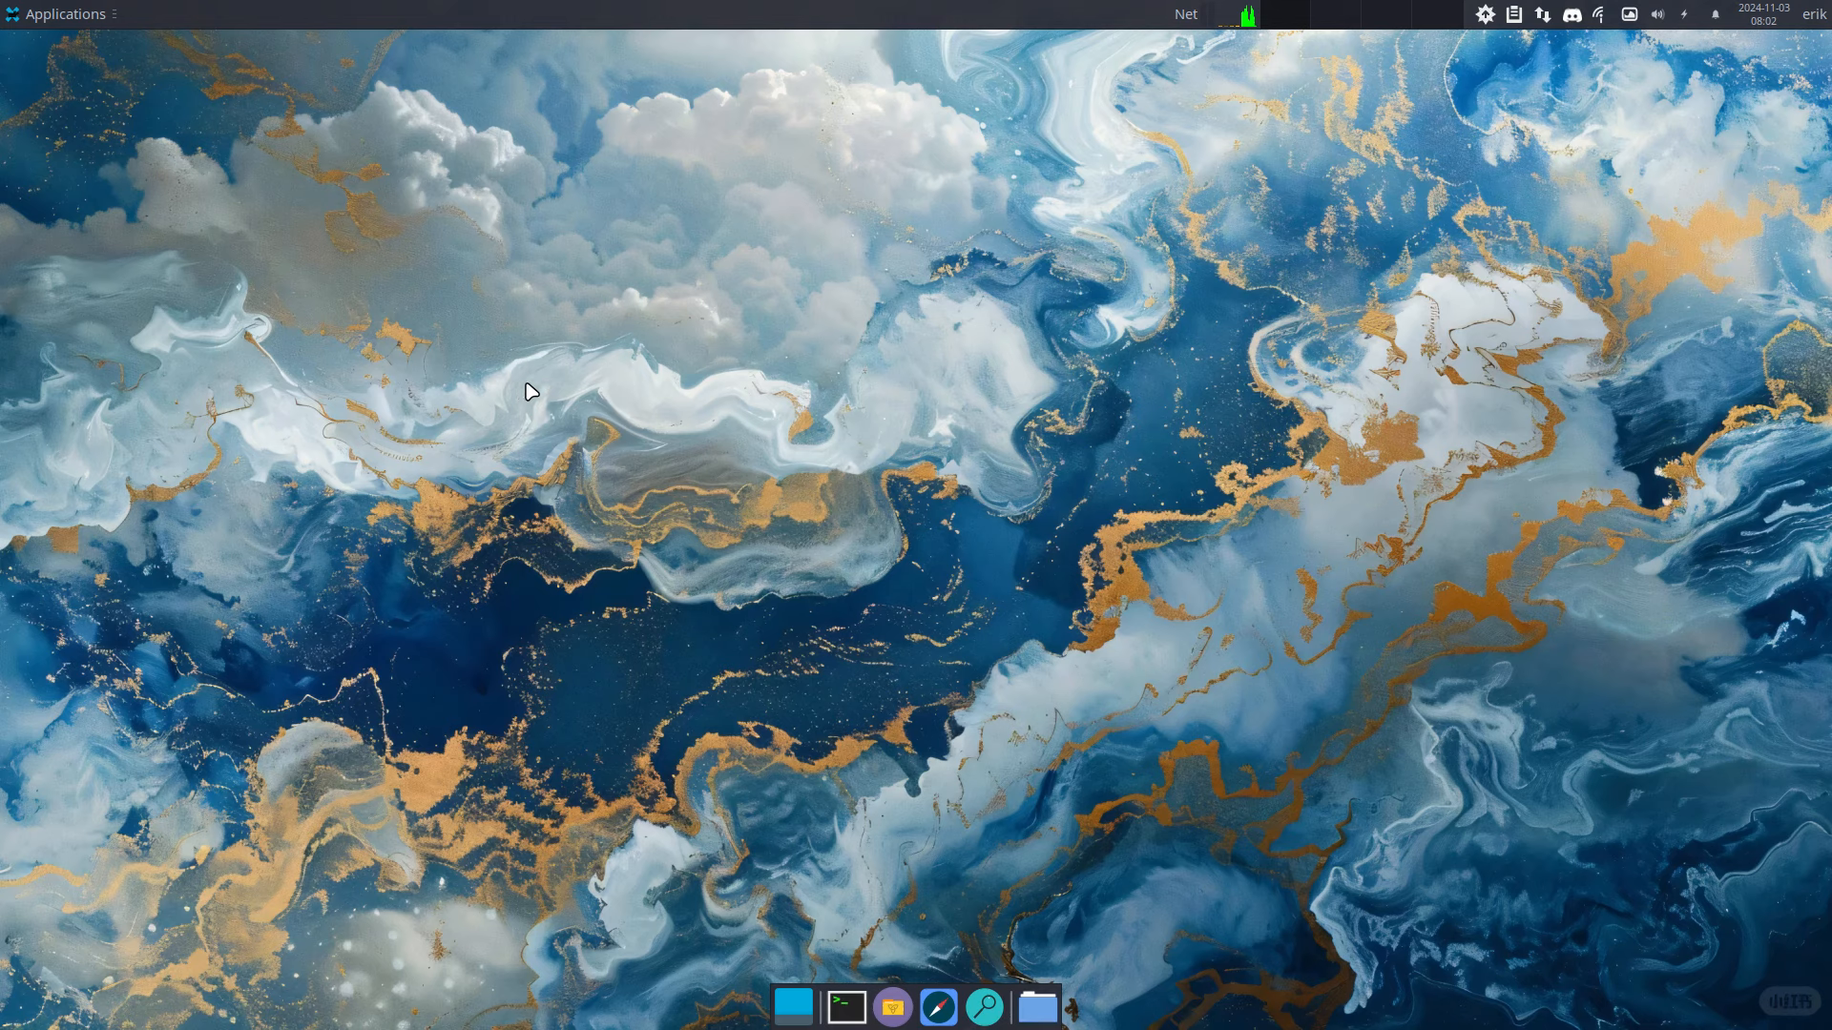
- Remove the Network Monitor and CPU Graph items from the desktop panel
right_click(1187, 17)
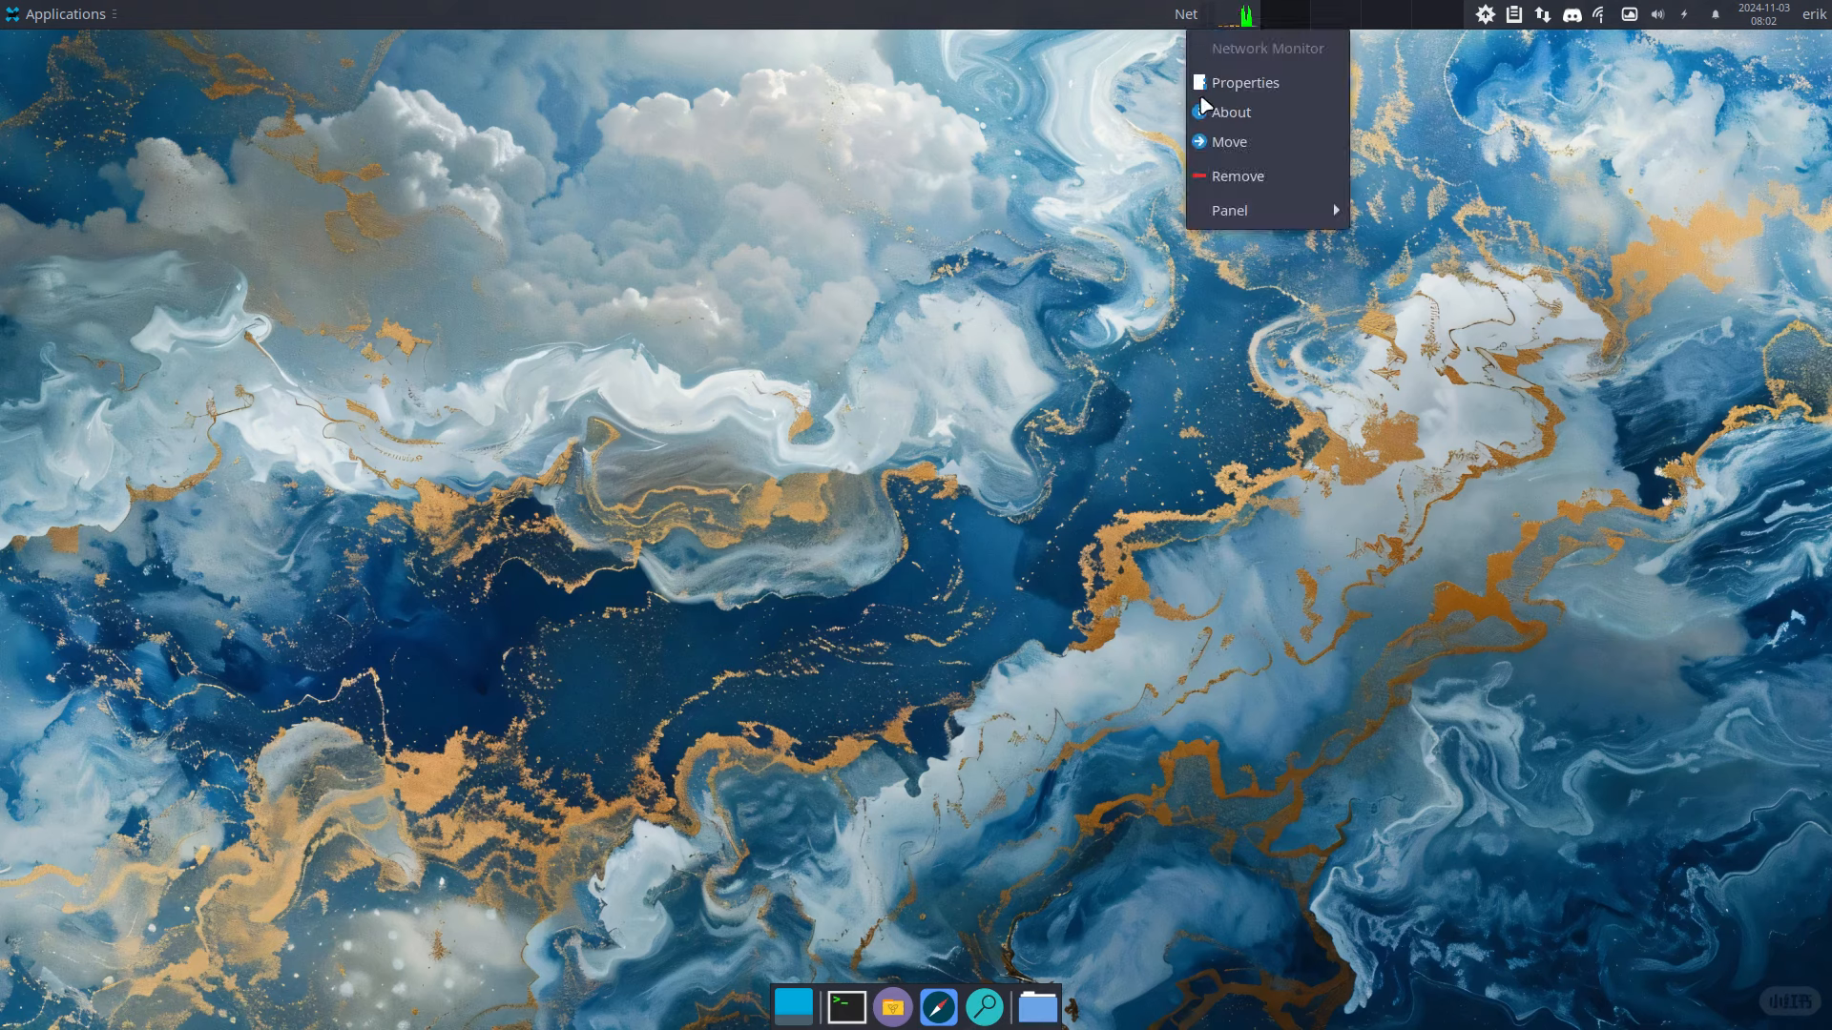
click(1237, 176)
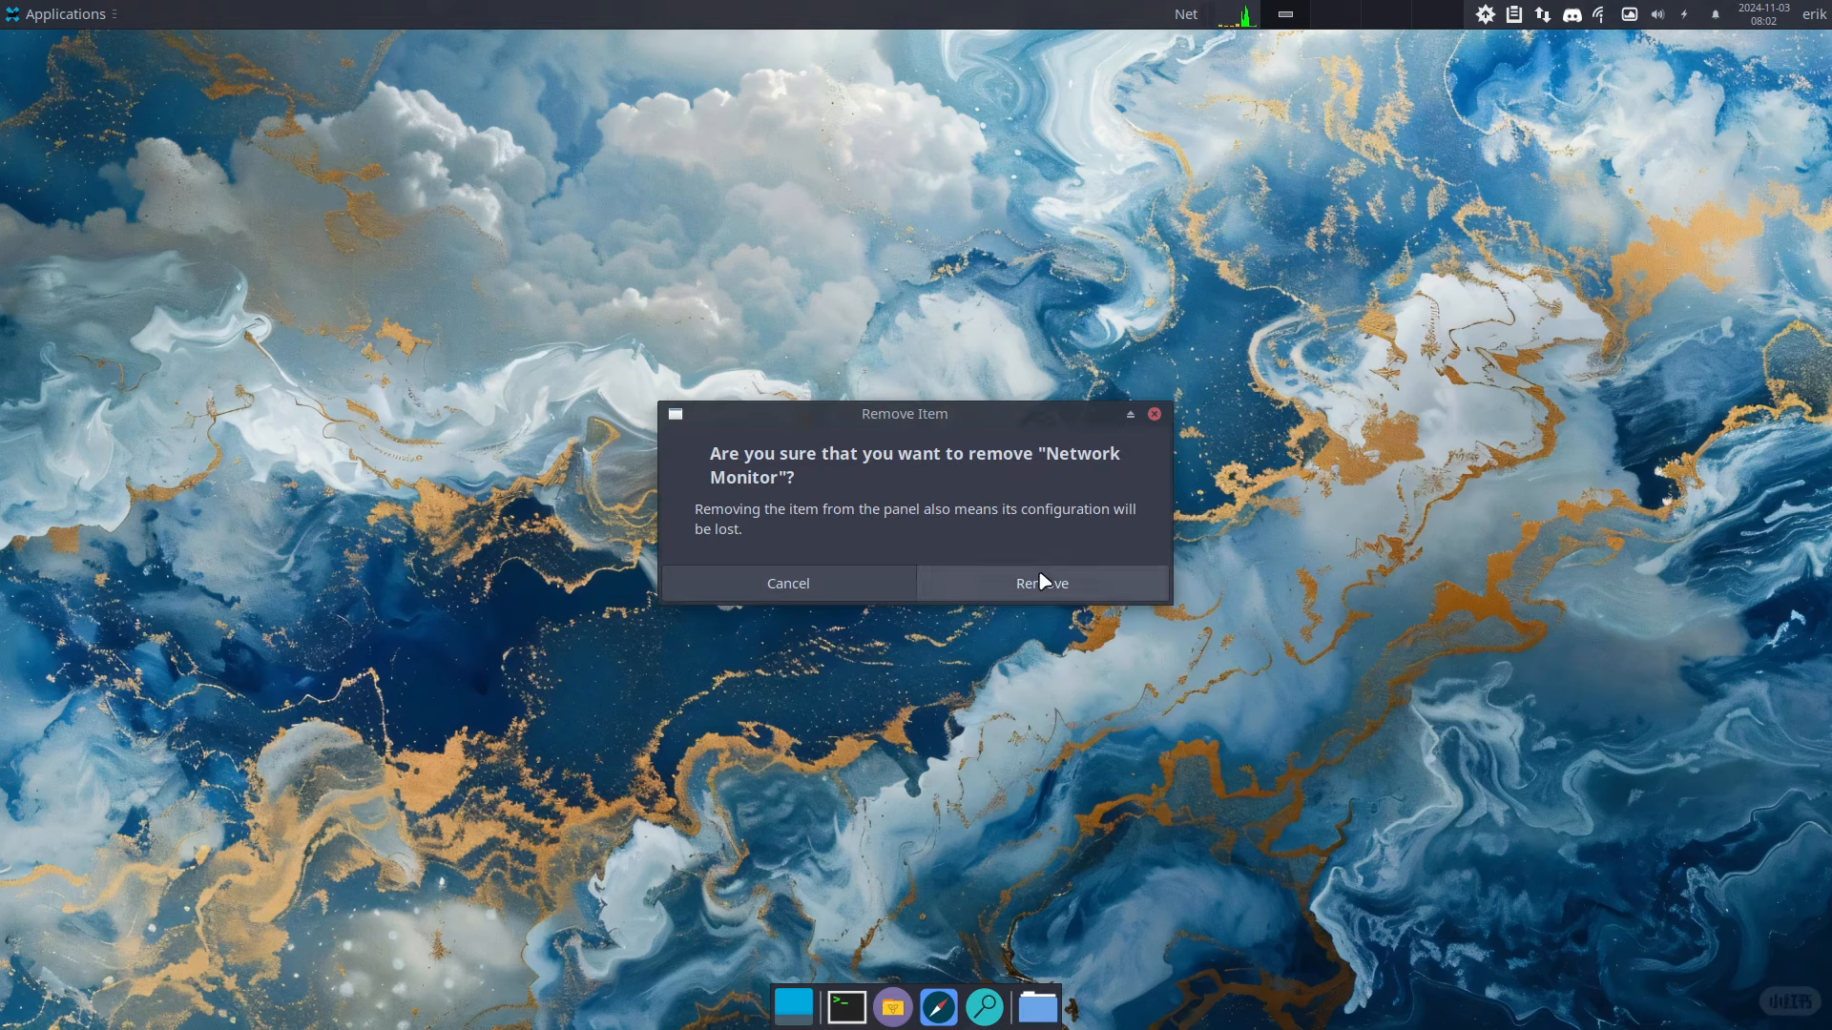
click(1043, 582)
right_click(1232, 17)
click(1261, 172)
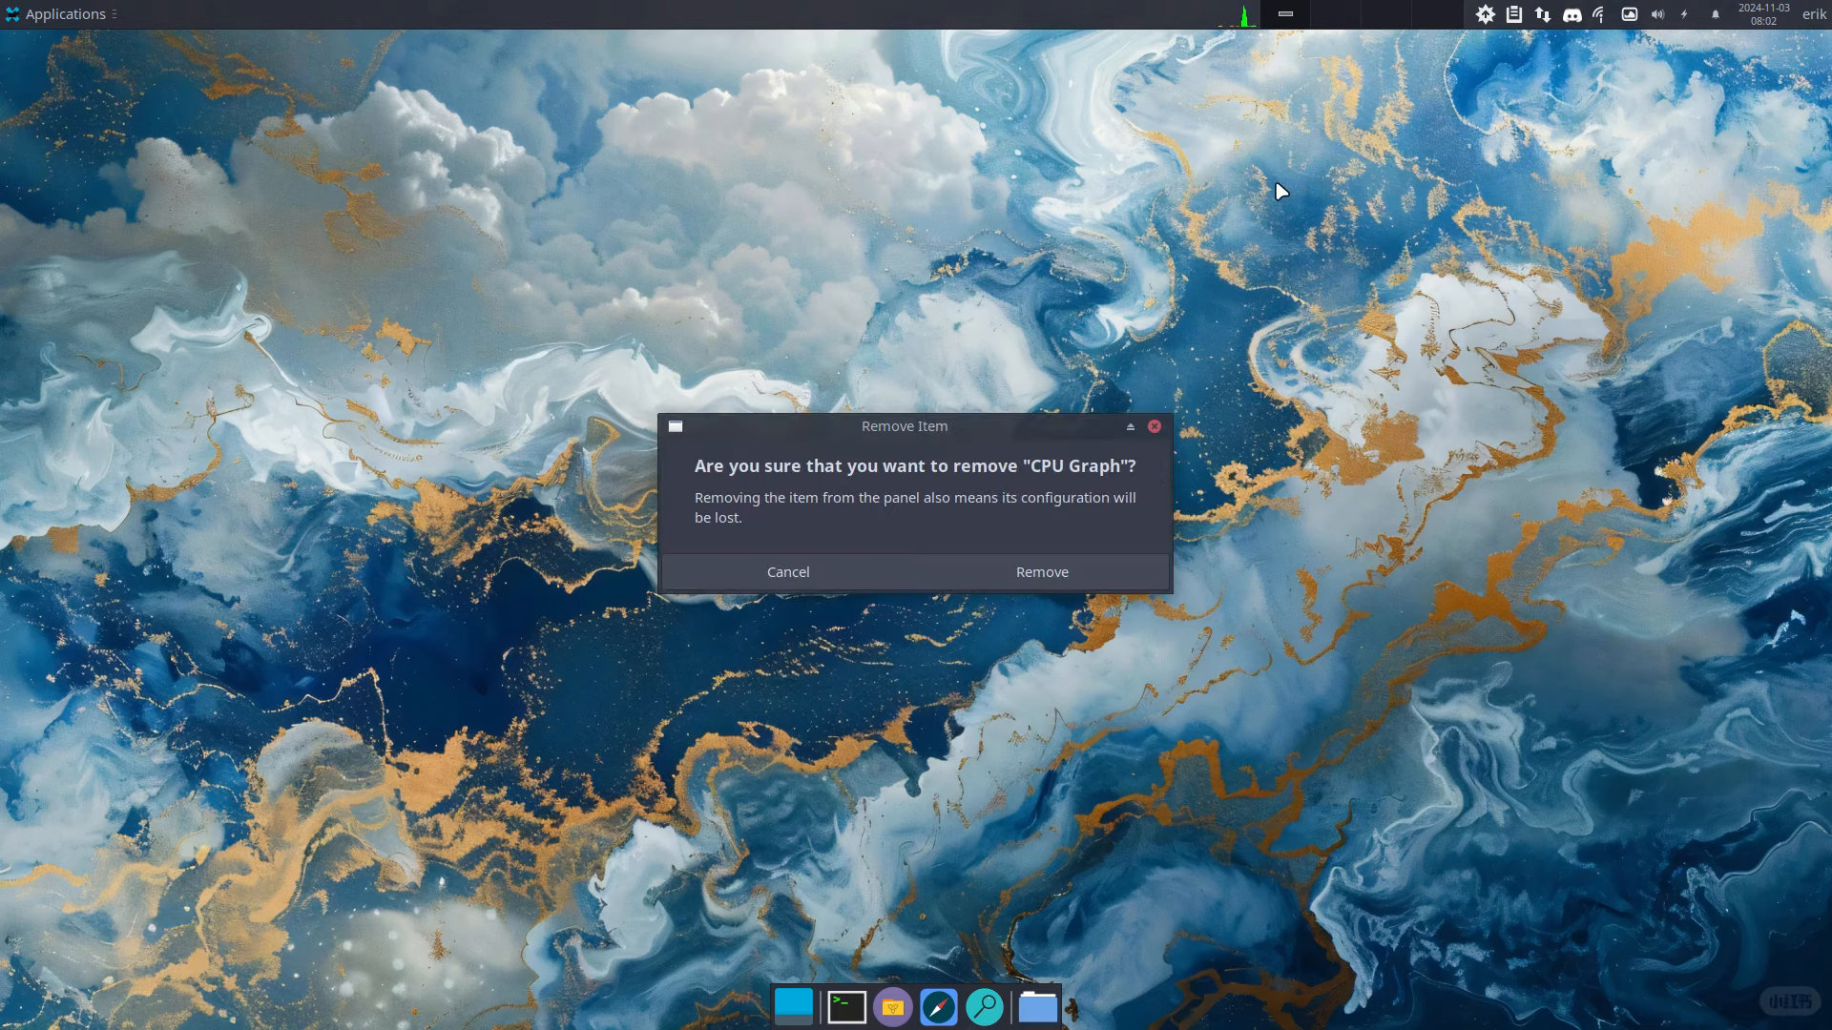
click(1043, 573)
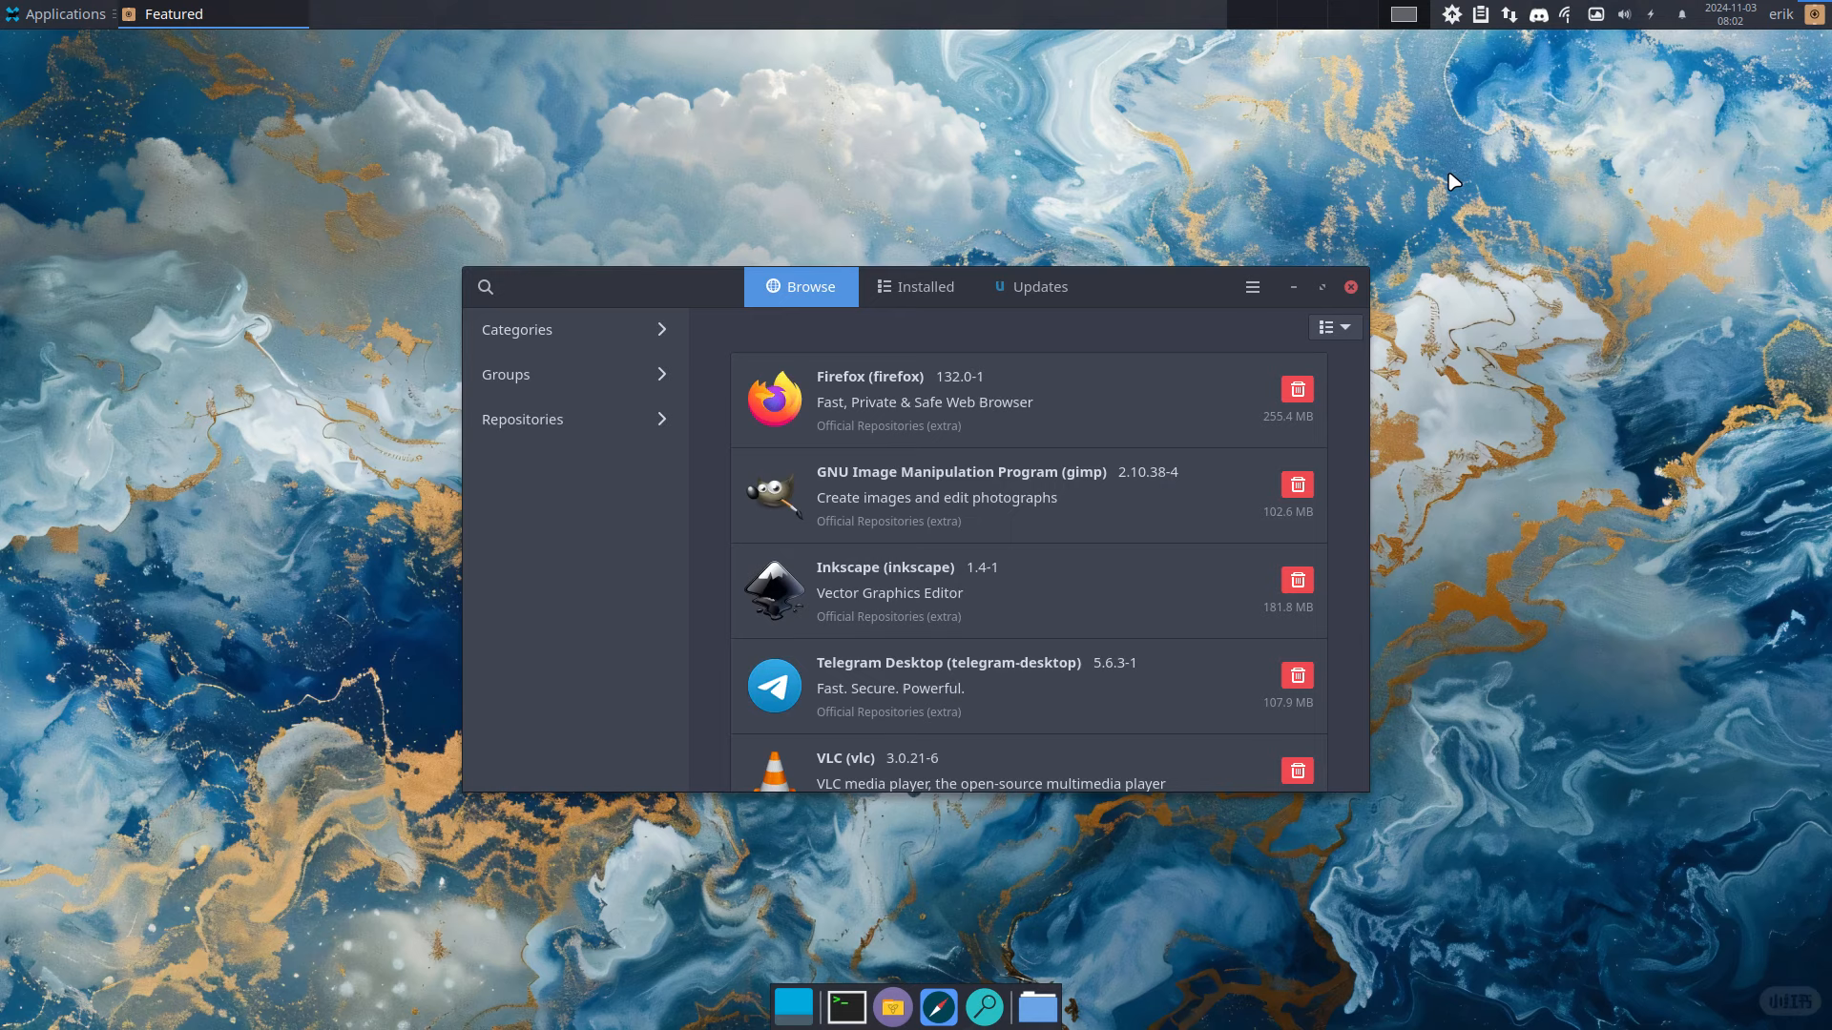
- Choose Software Update from the package manager's taskbar options and close the package manager window
mouse_move(1815, 15)
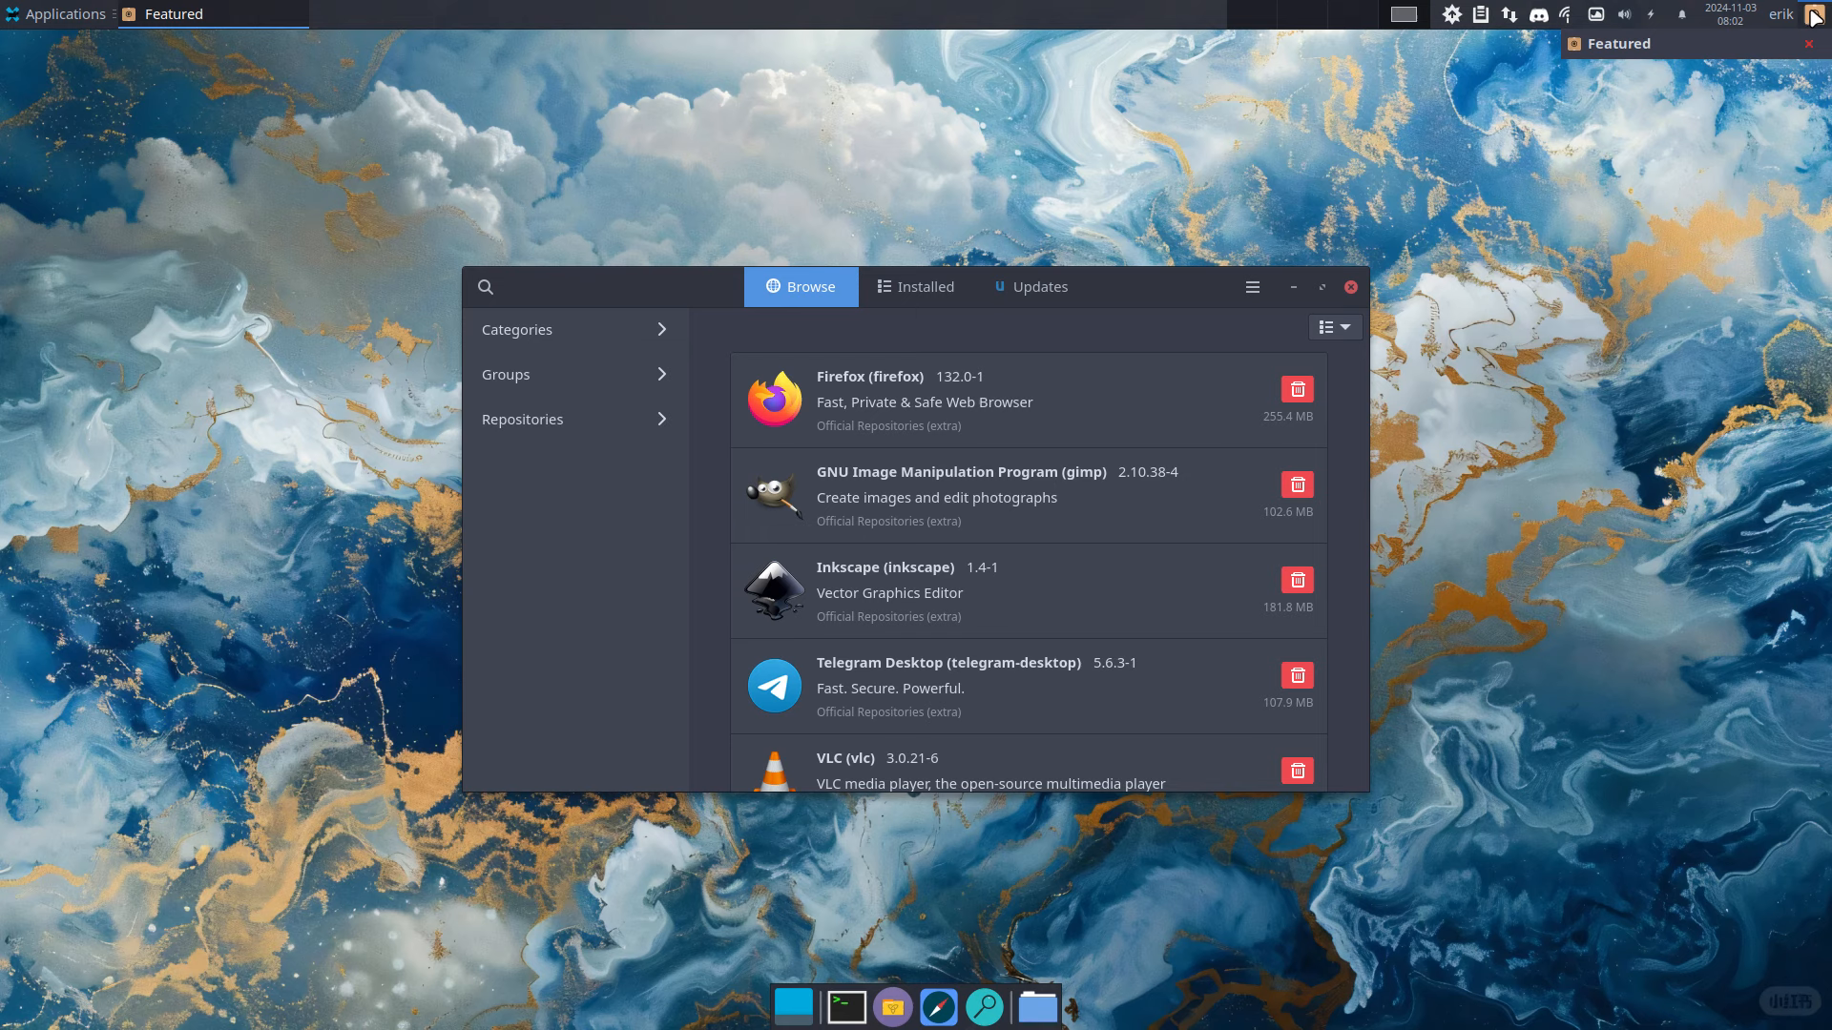
right_click(1819, 17)
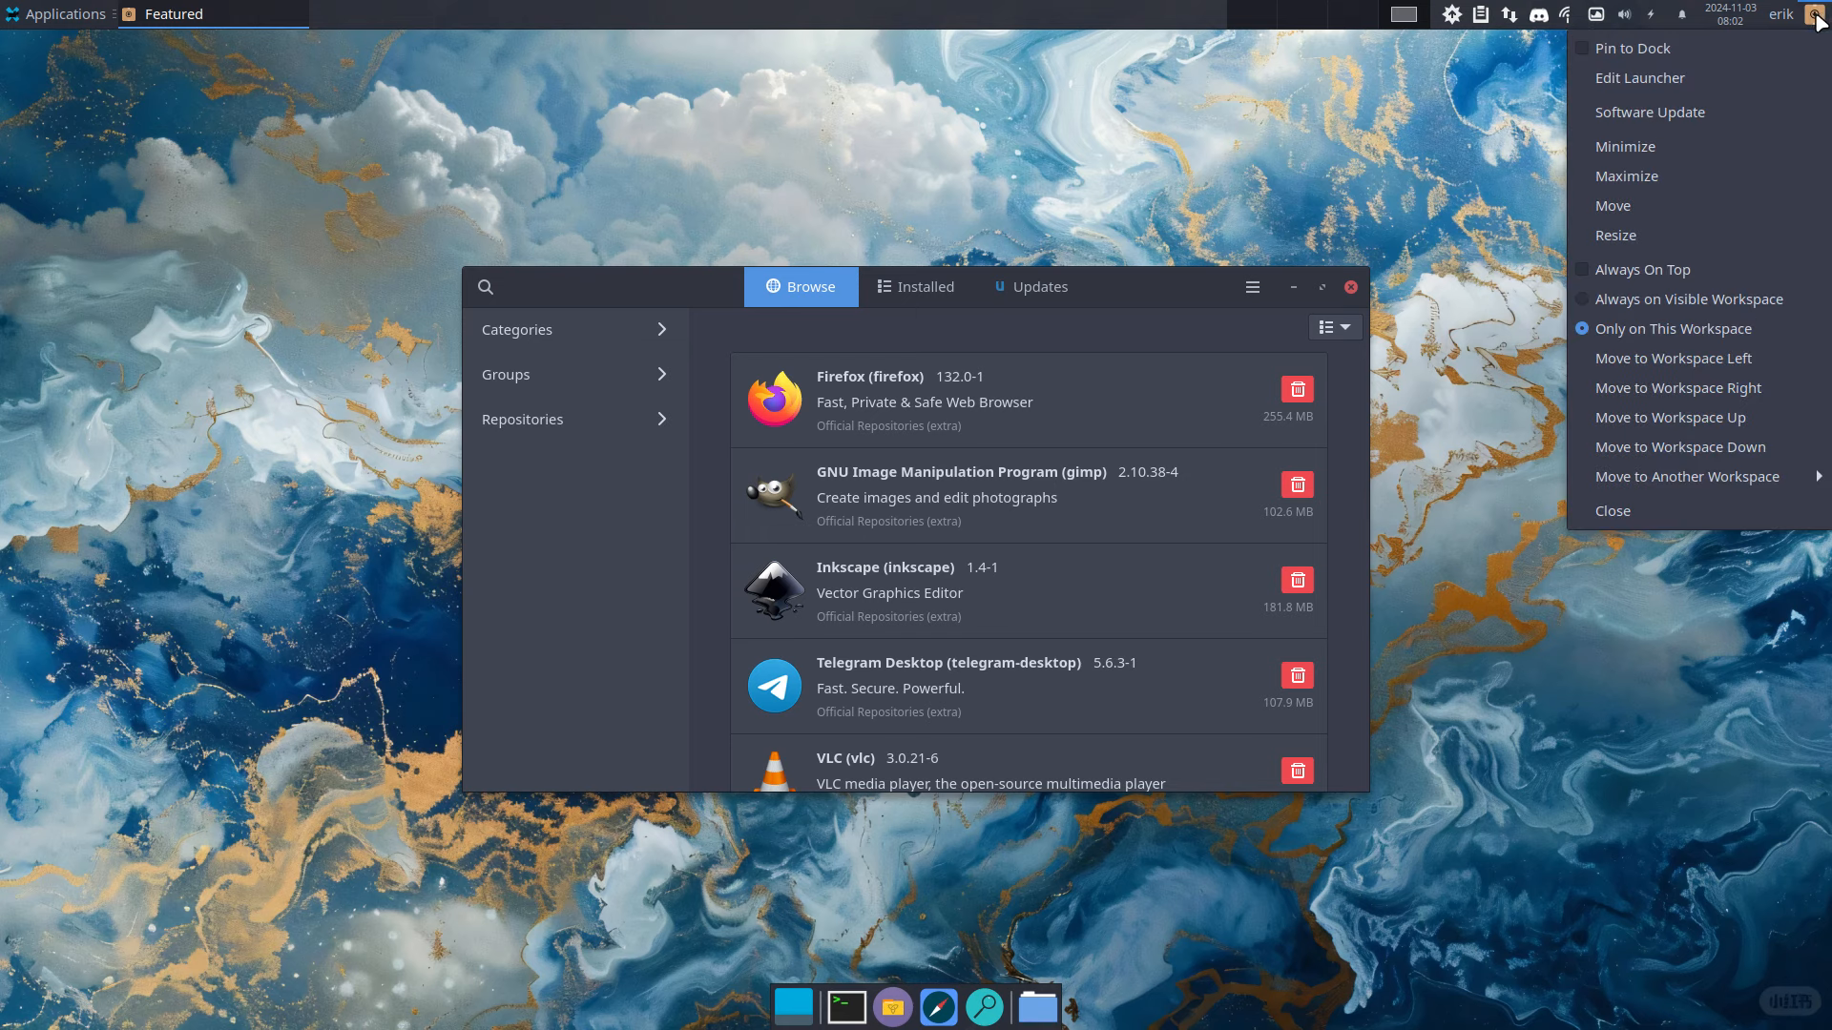
click(1746, 113)
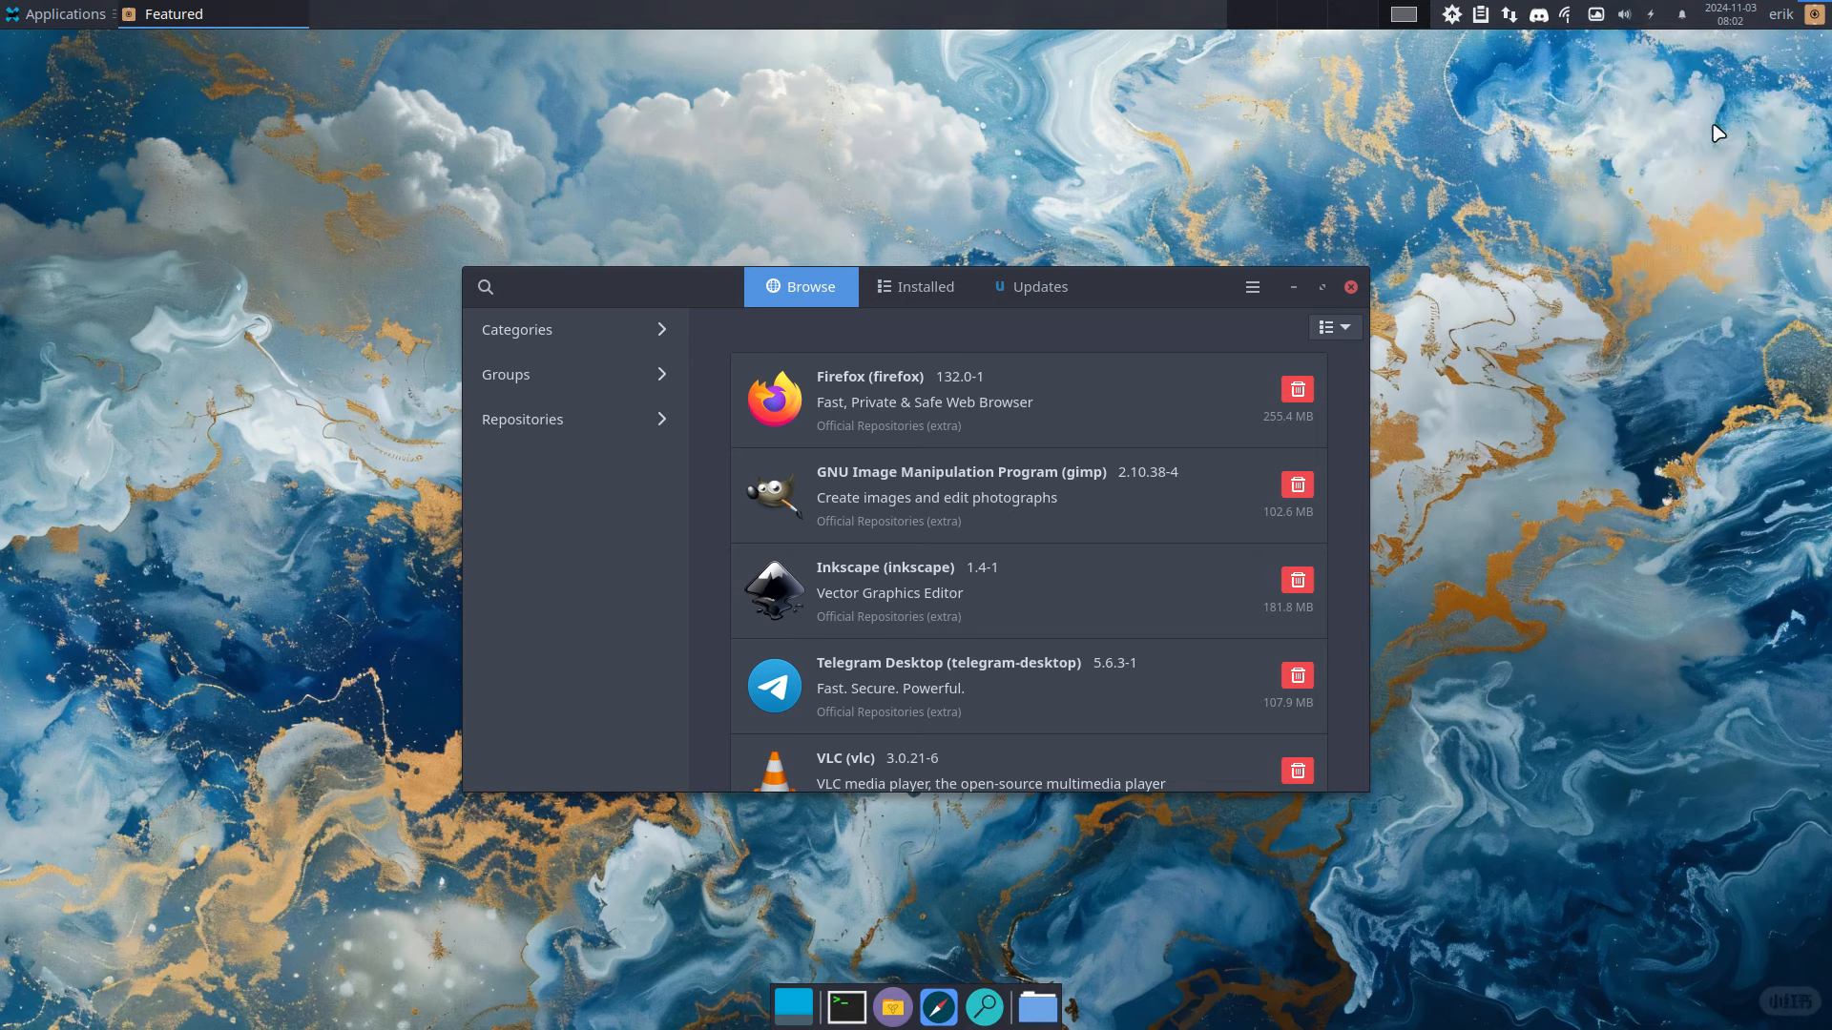
click(1351, 286)
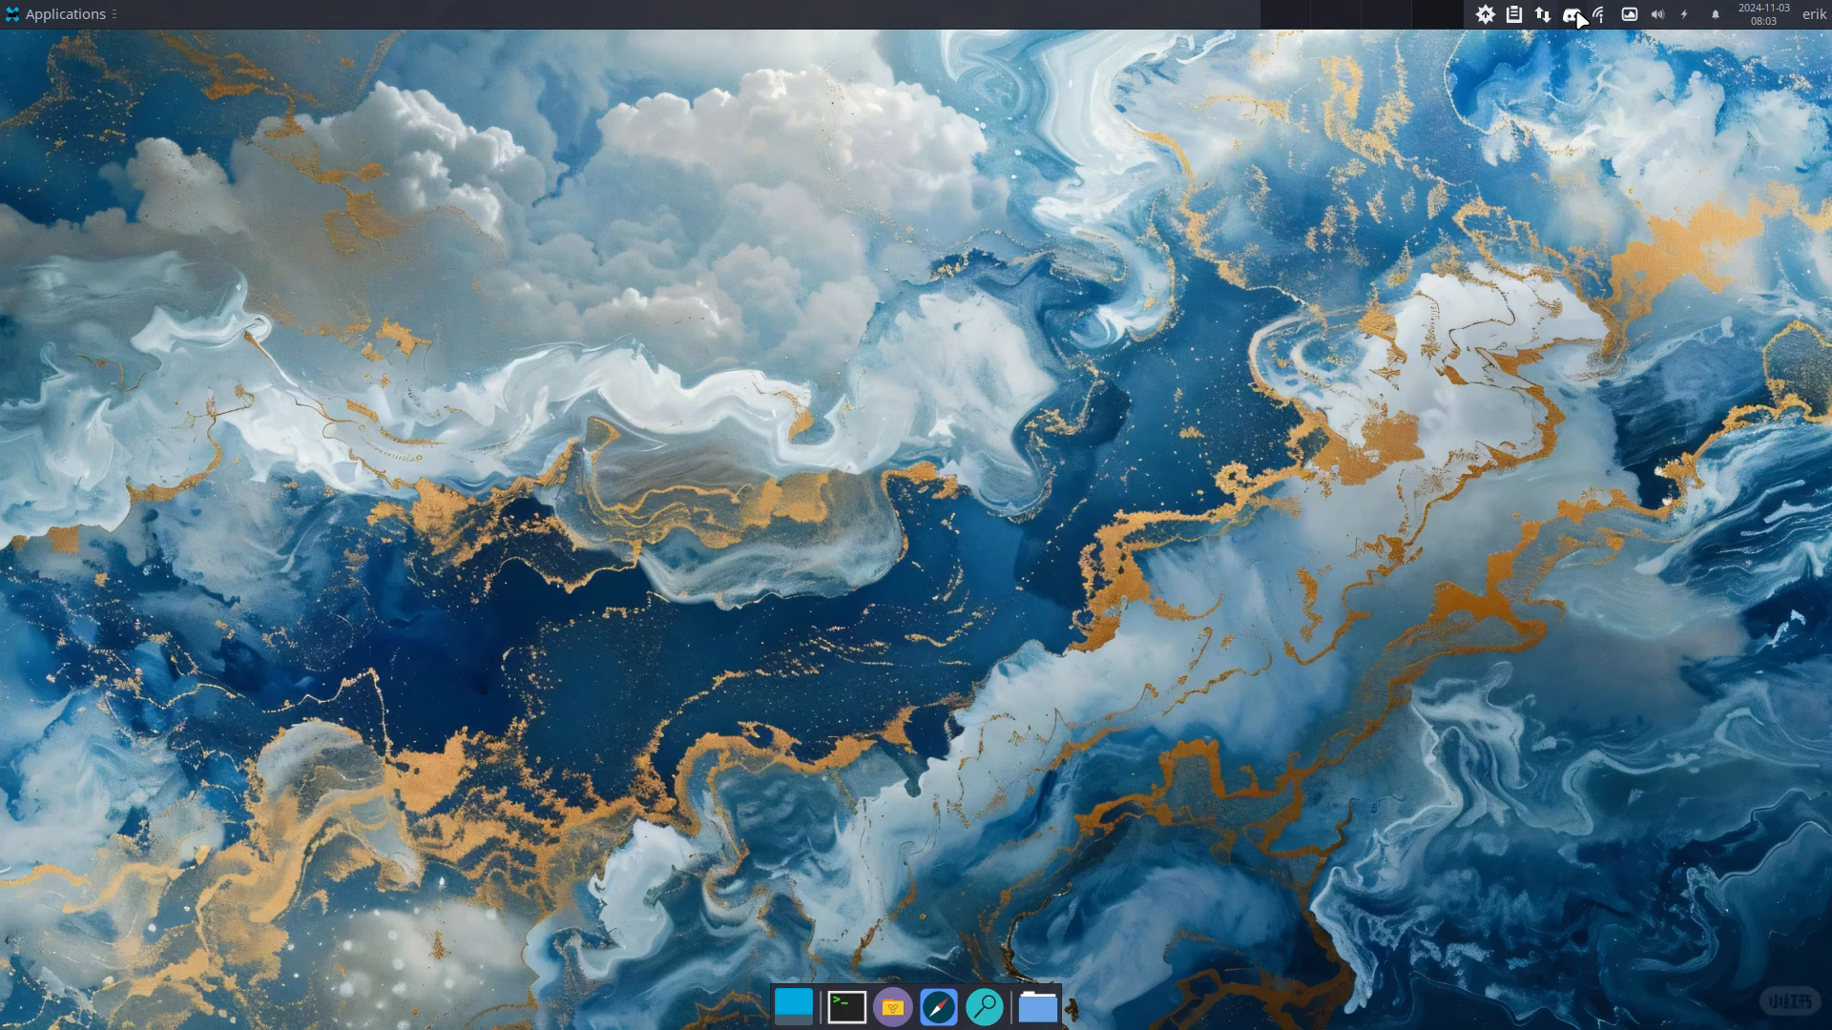
- Switch the desktop to a different wallpaper
click(1627, 14)
click(1655, 53)
- Set the audio output volume to about 53% and review the output devices in the audio mixer, closing it again
click(1661, 12)
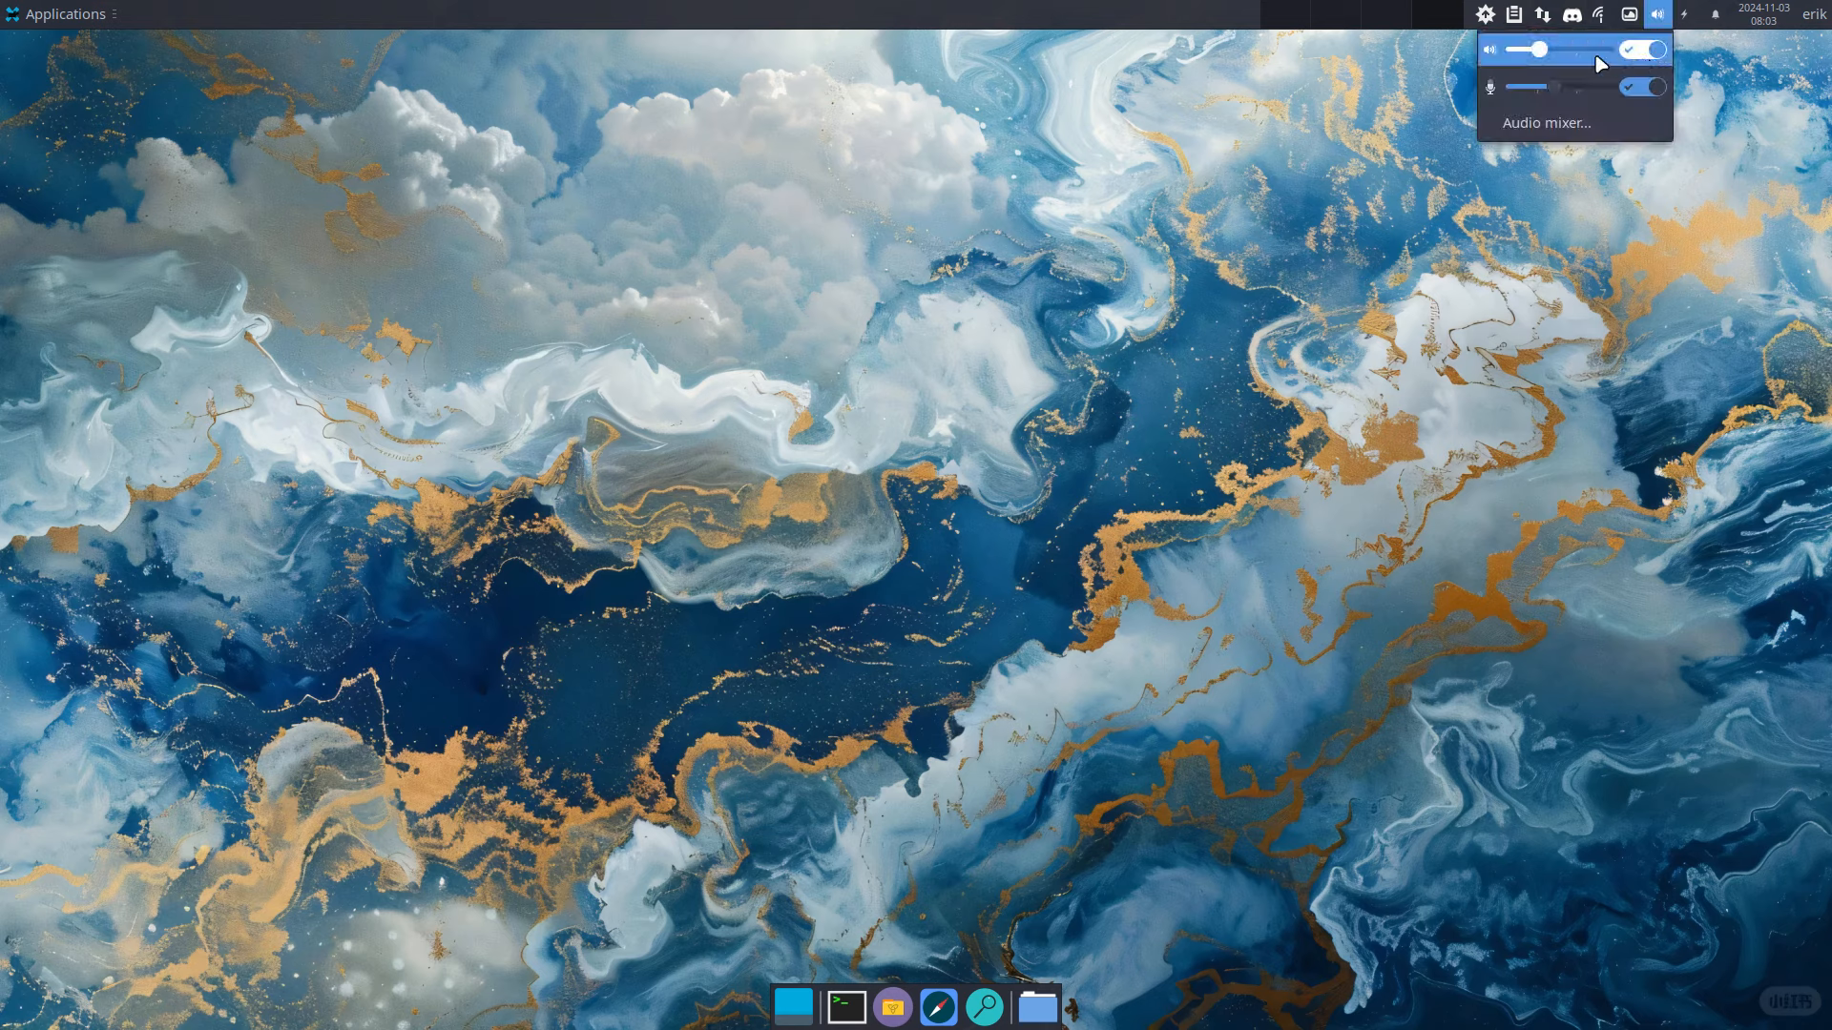
drag(1545, 49, 1551, 49)
click(1546, 122)
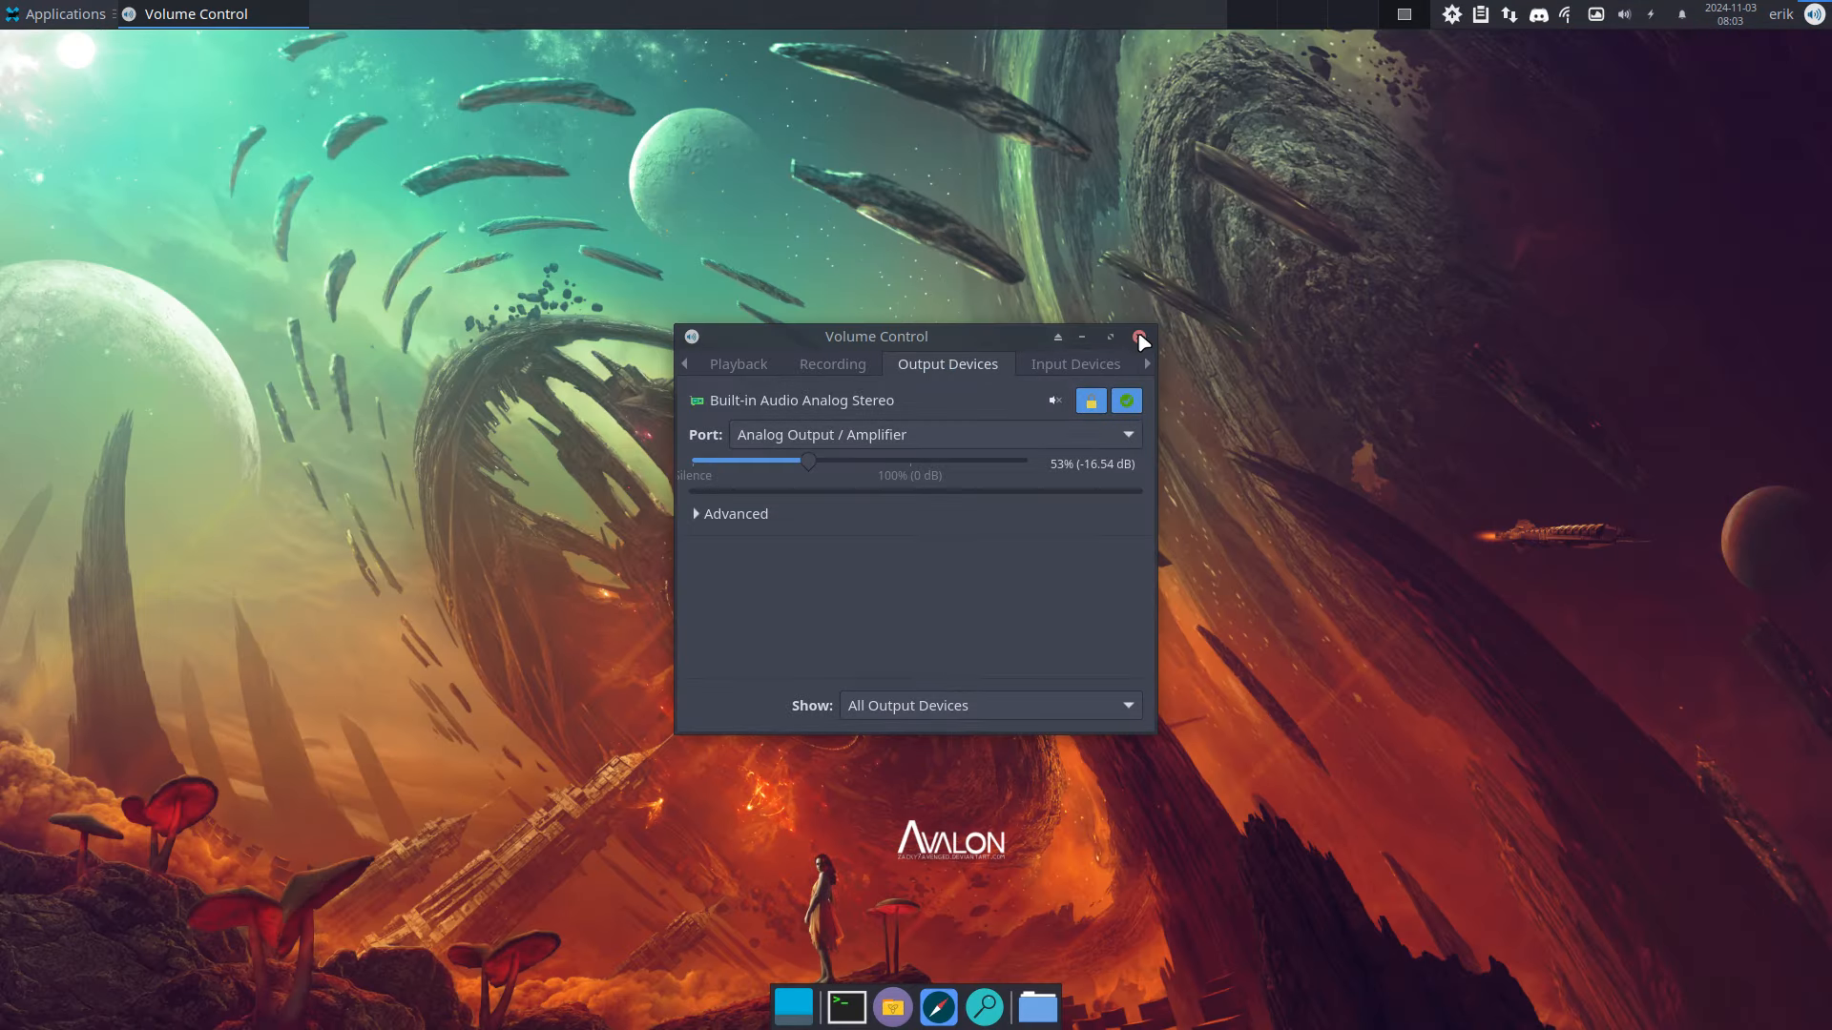
click(1140, 338)
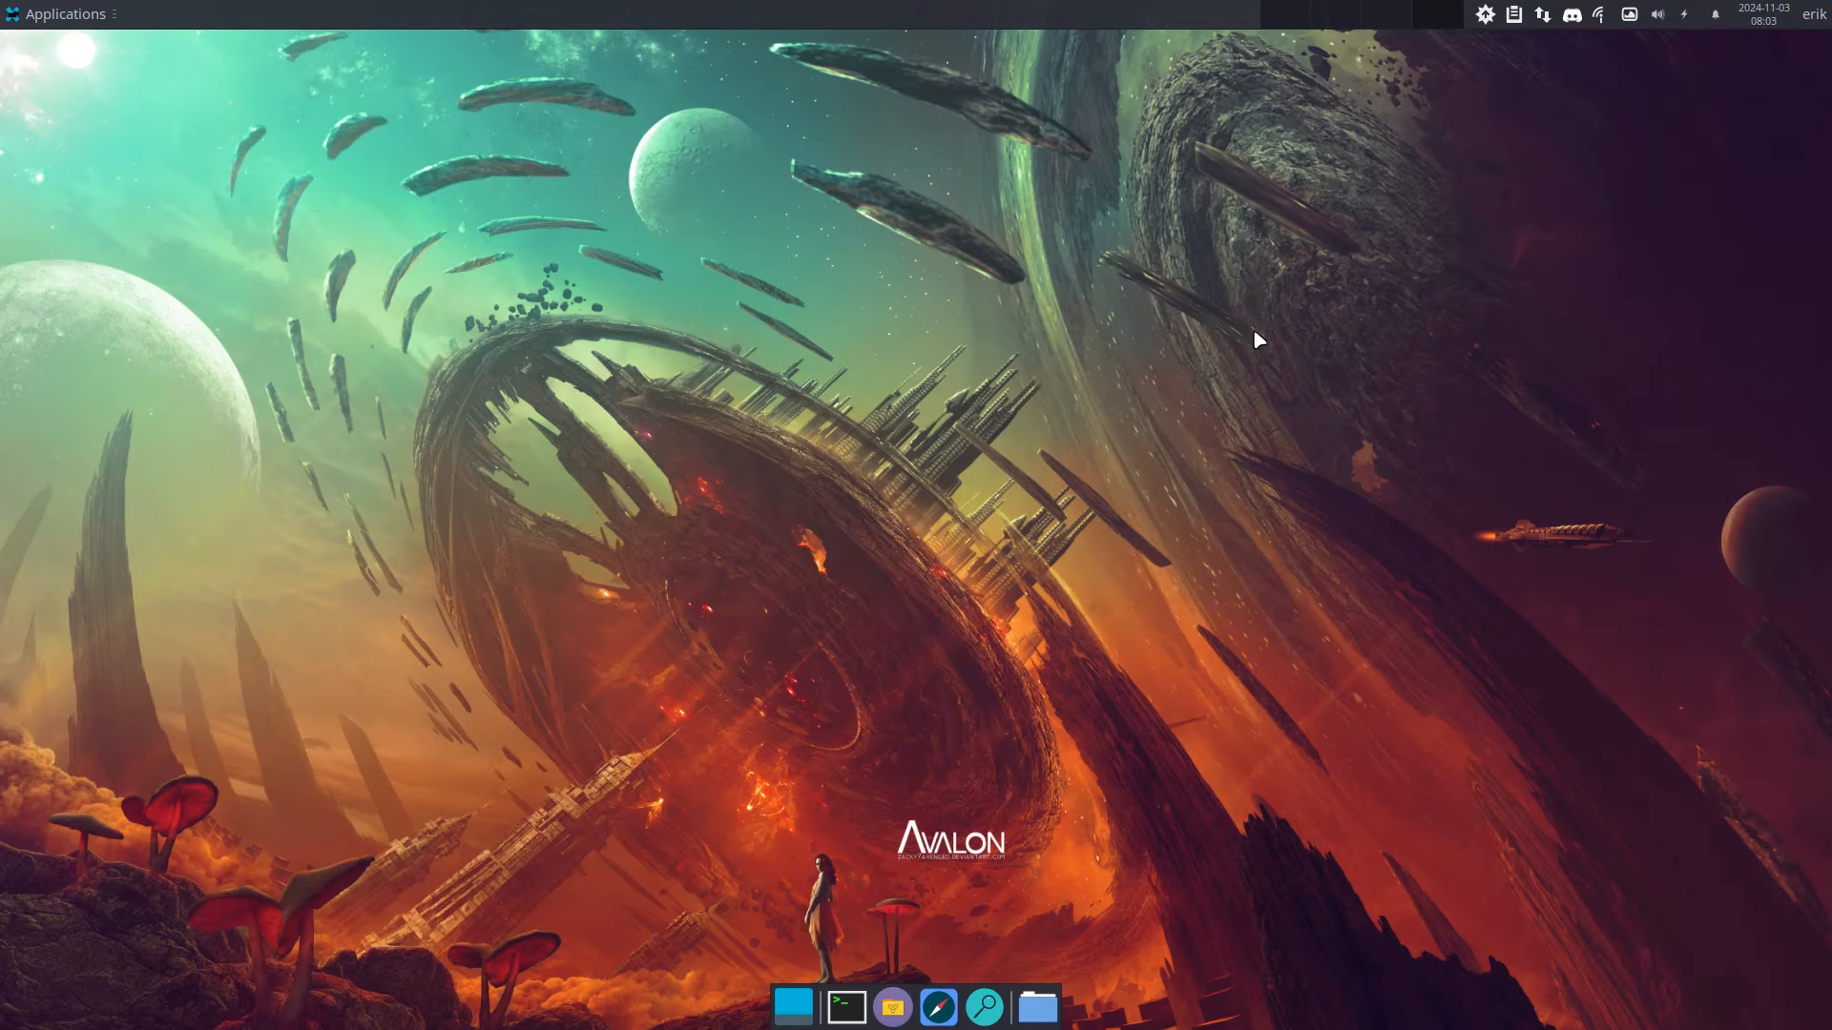
- Turn on the power manager's Presentation mode and enable Do not disturb for notifications
click(1684, 12)
click(1786, 51)
click(1696, 11)
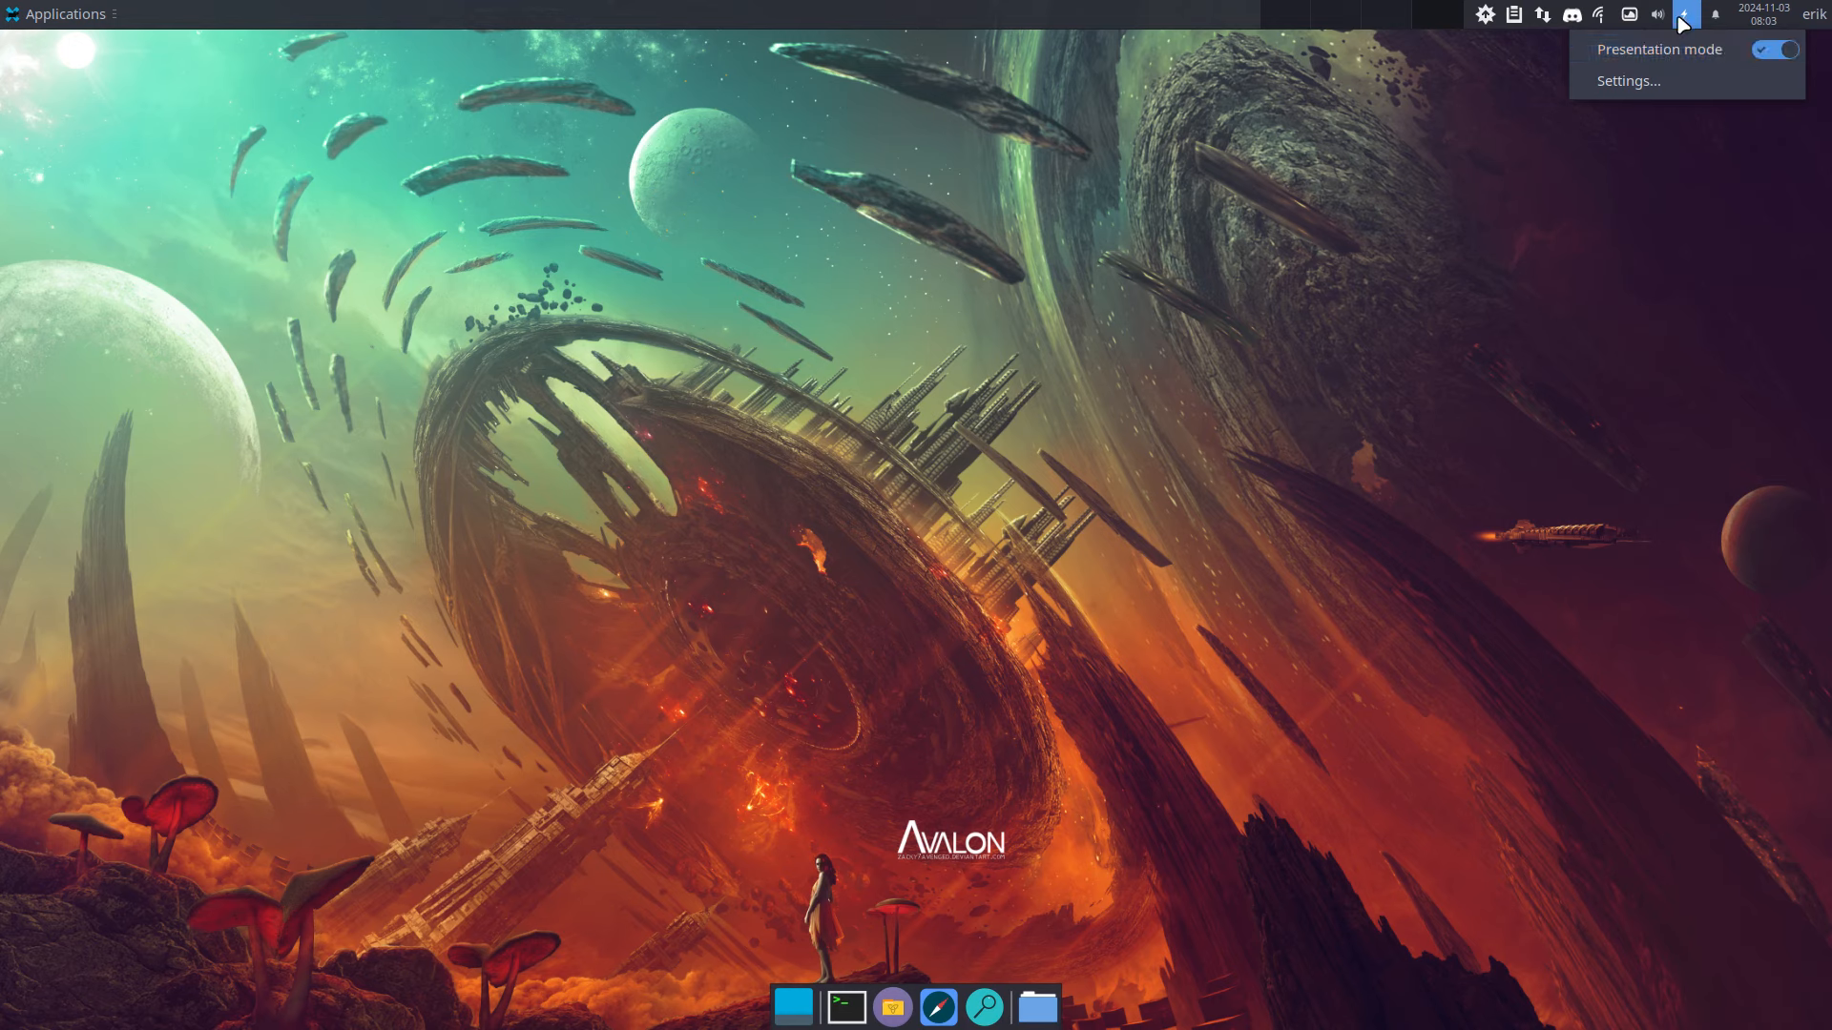
click(1704, 13)
click(1708, 16)
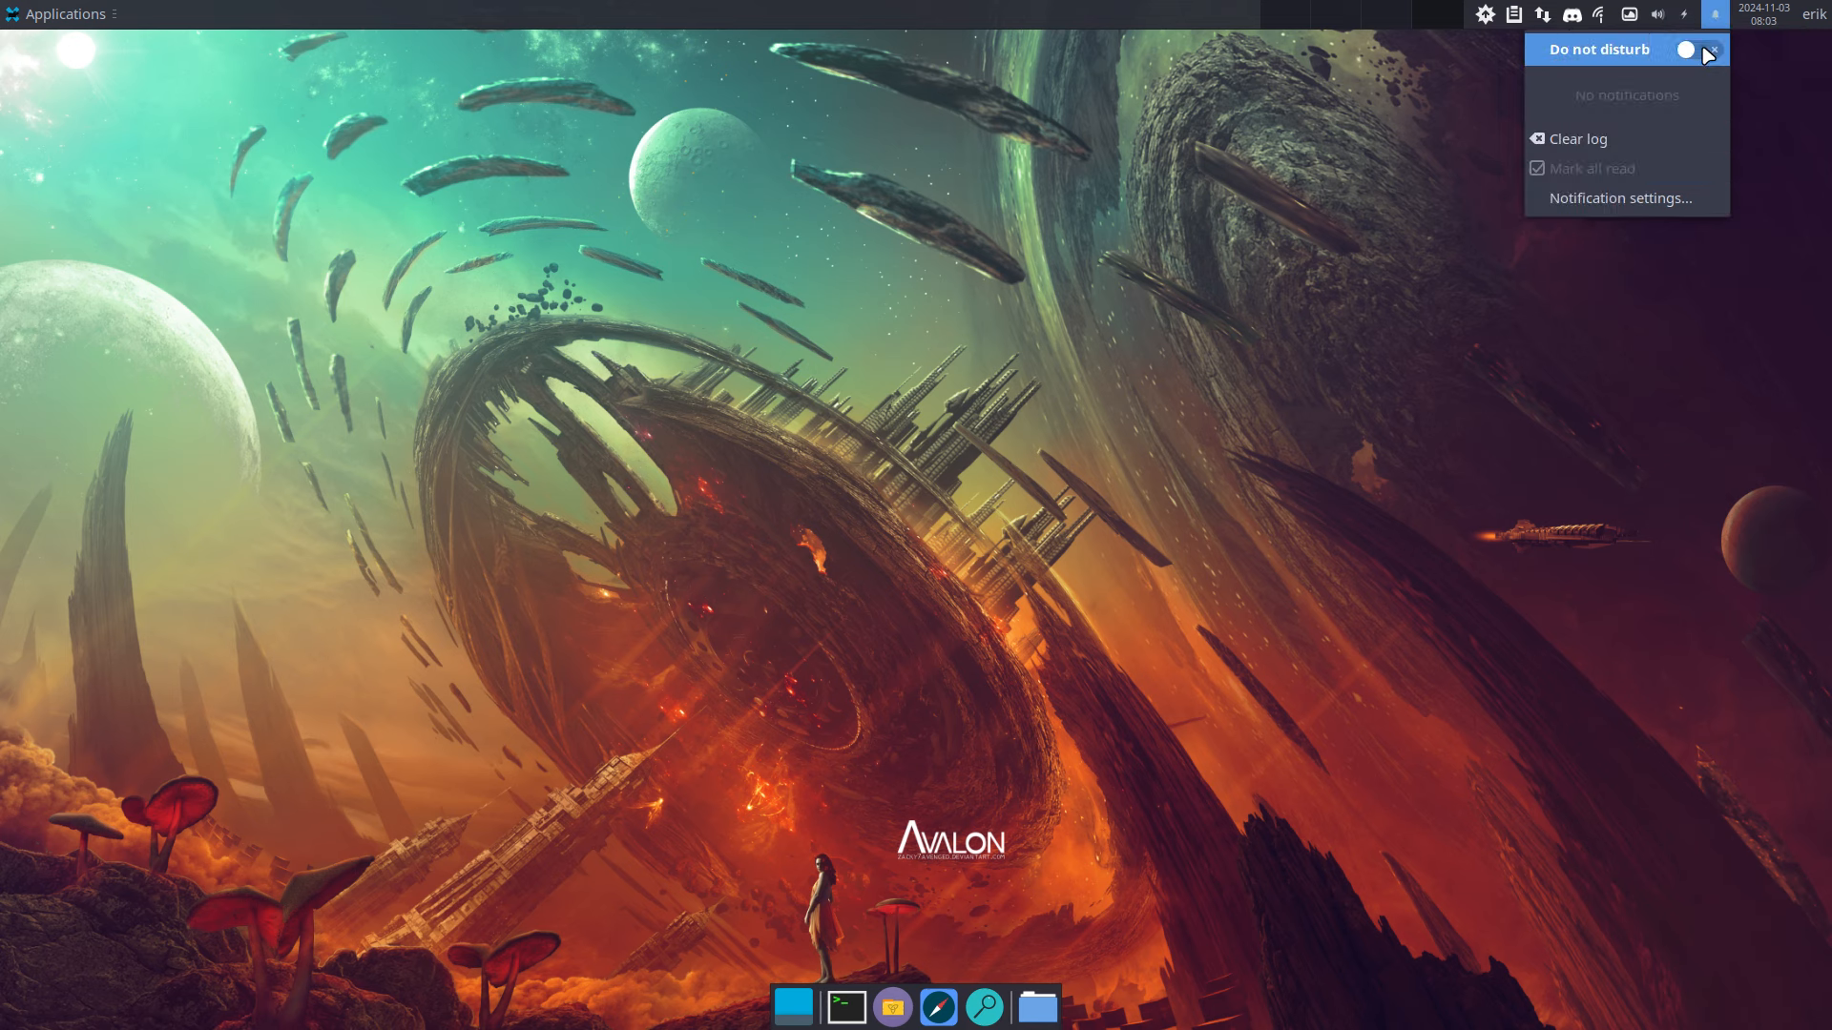
click(1705, 50)
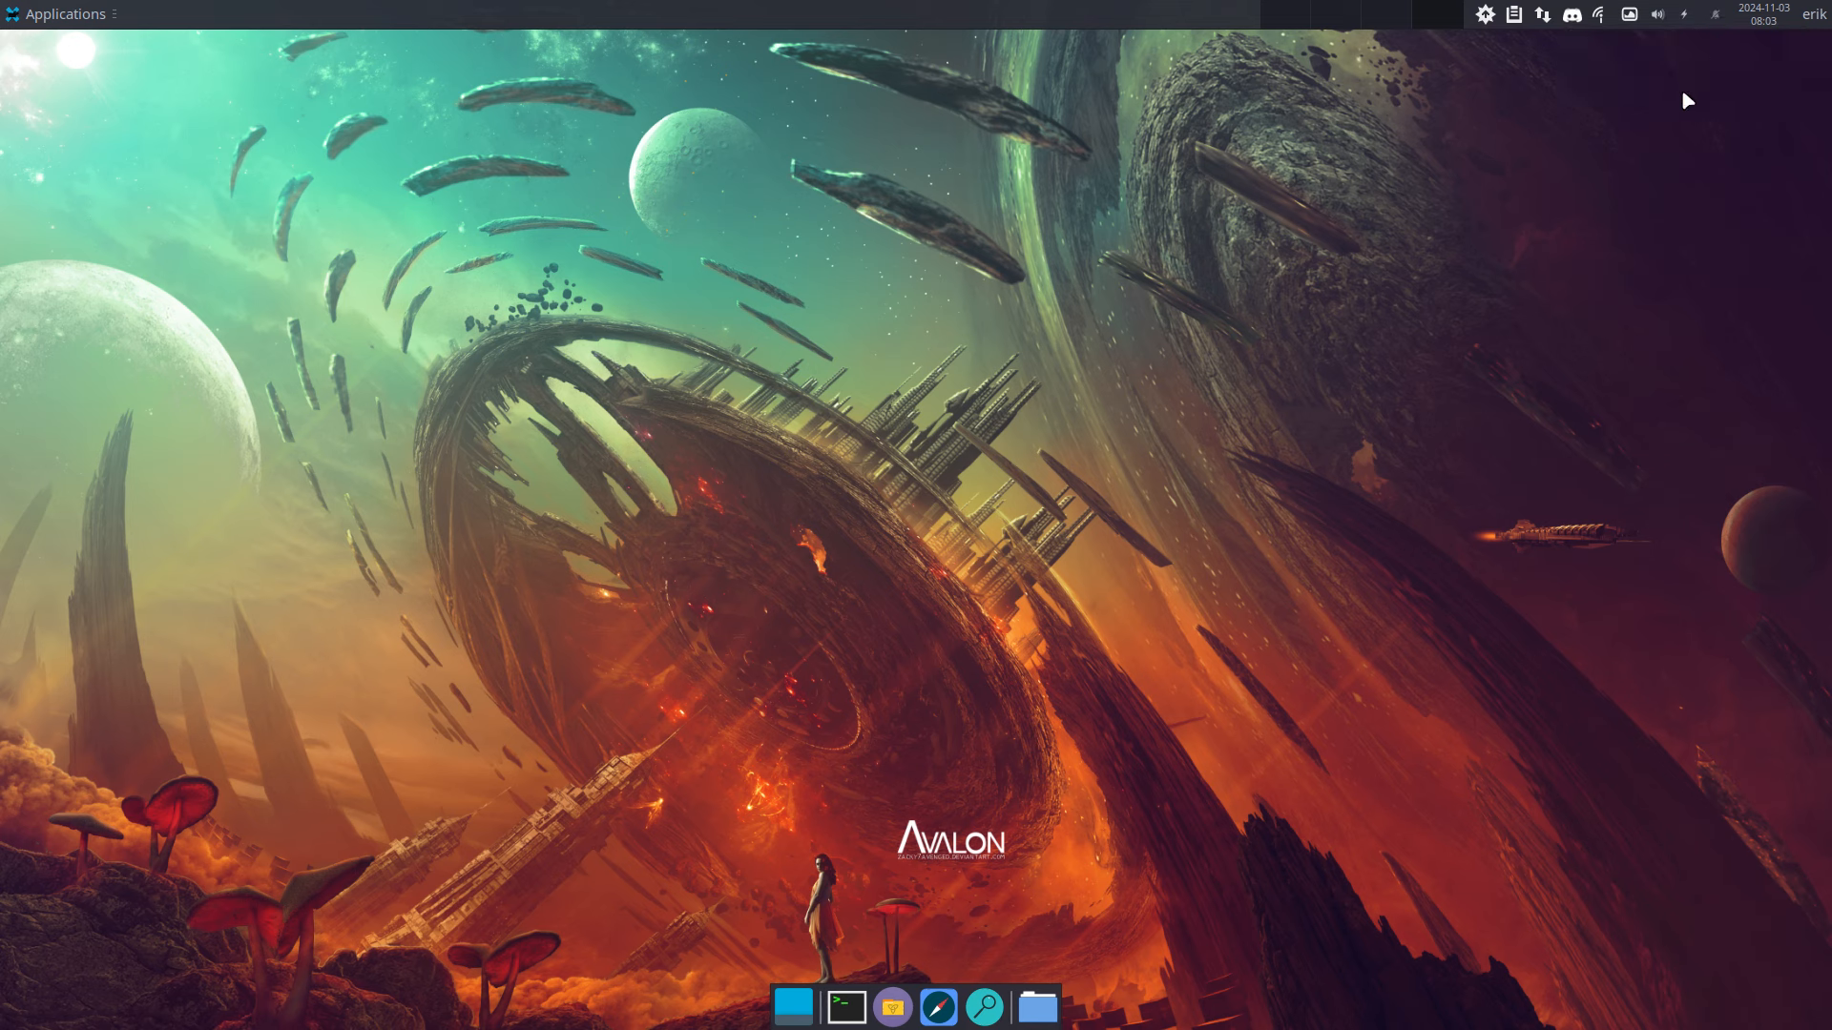
- View the available session actions such as locking, suspending, shutting down and logging out
click(1773, 19)
click(1814, 15)
click(1816, 16)
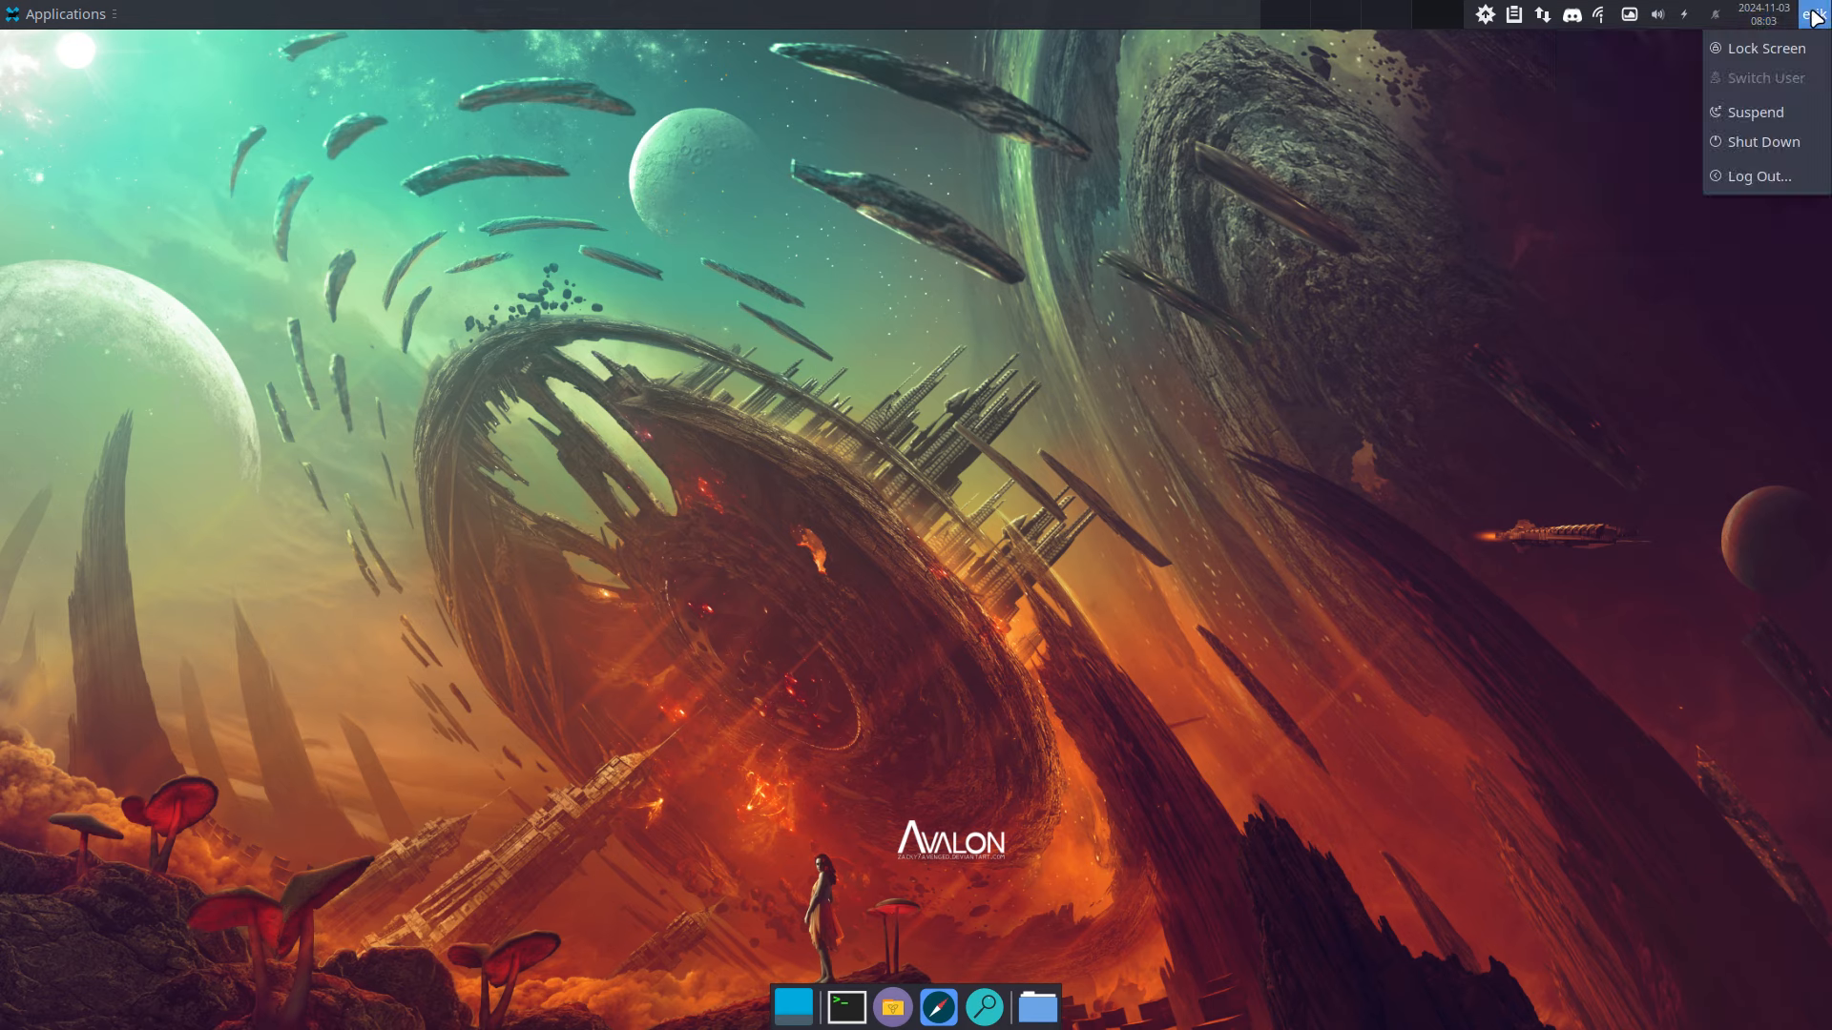
click(1231, 194)
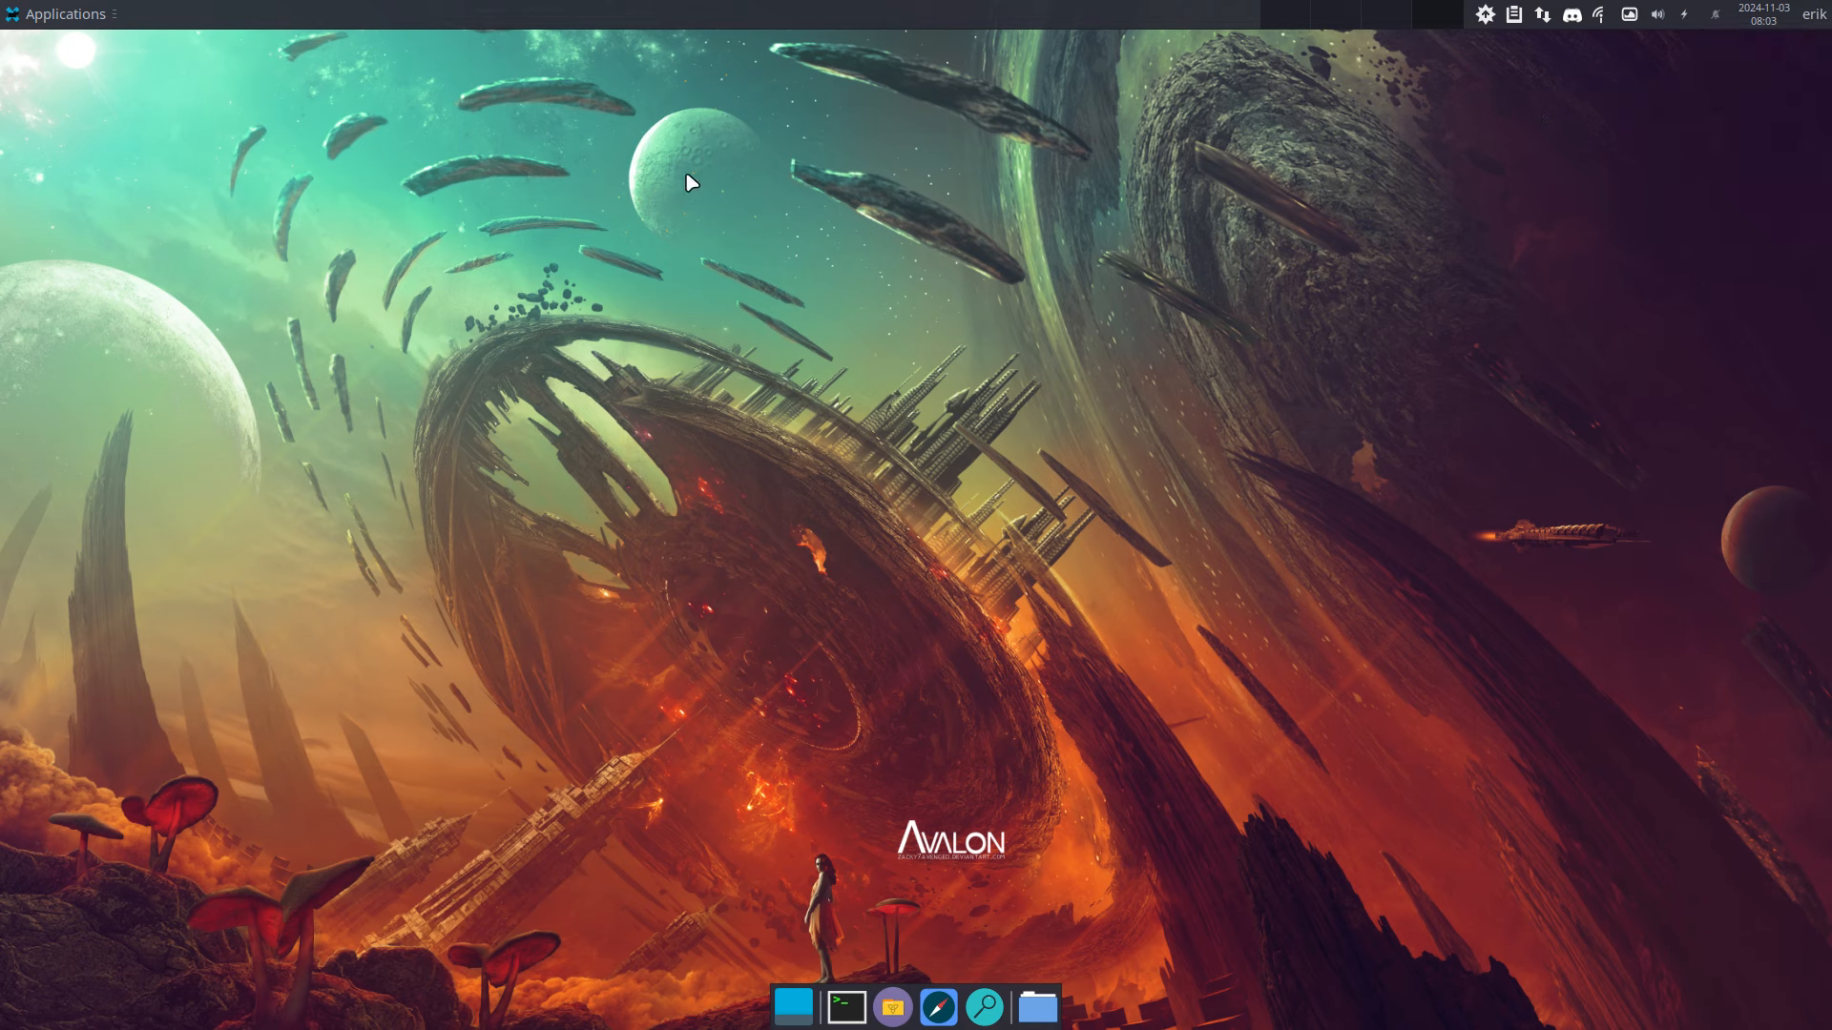
- Open Xfdashboard settings from the desktop's settings applications
click(69, 21)
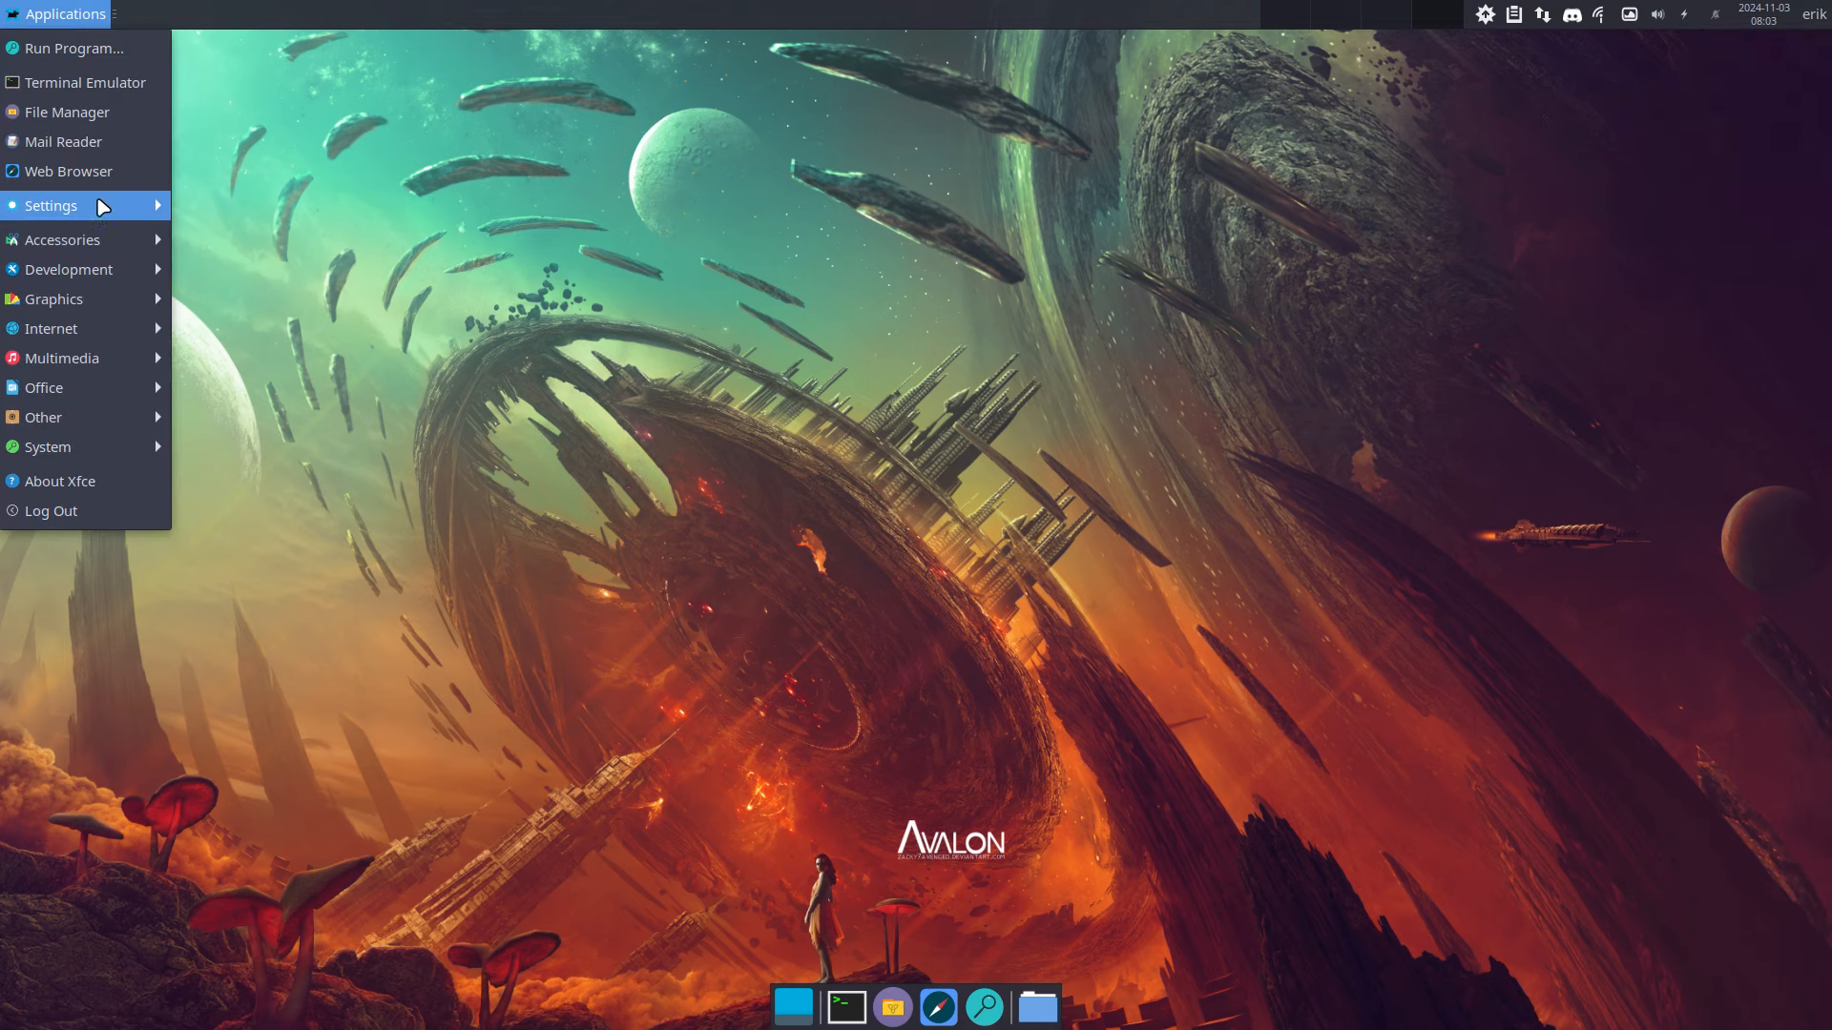
mouse_move(105, 210)
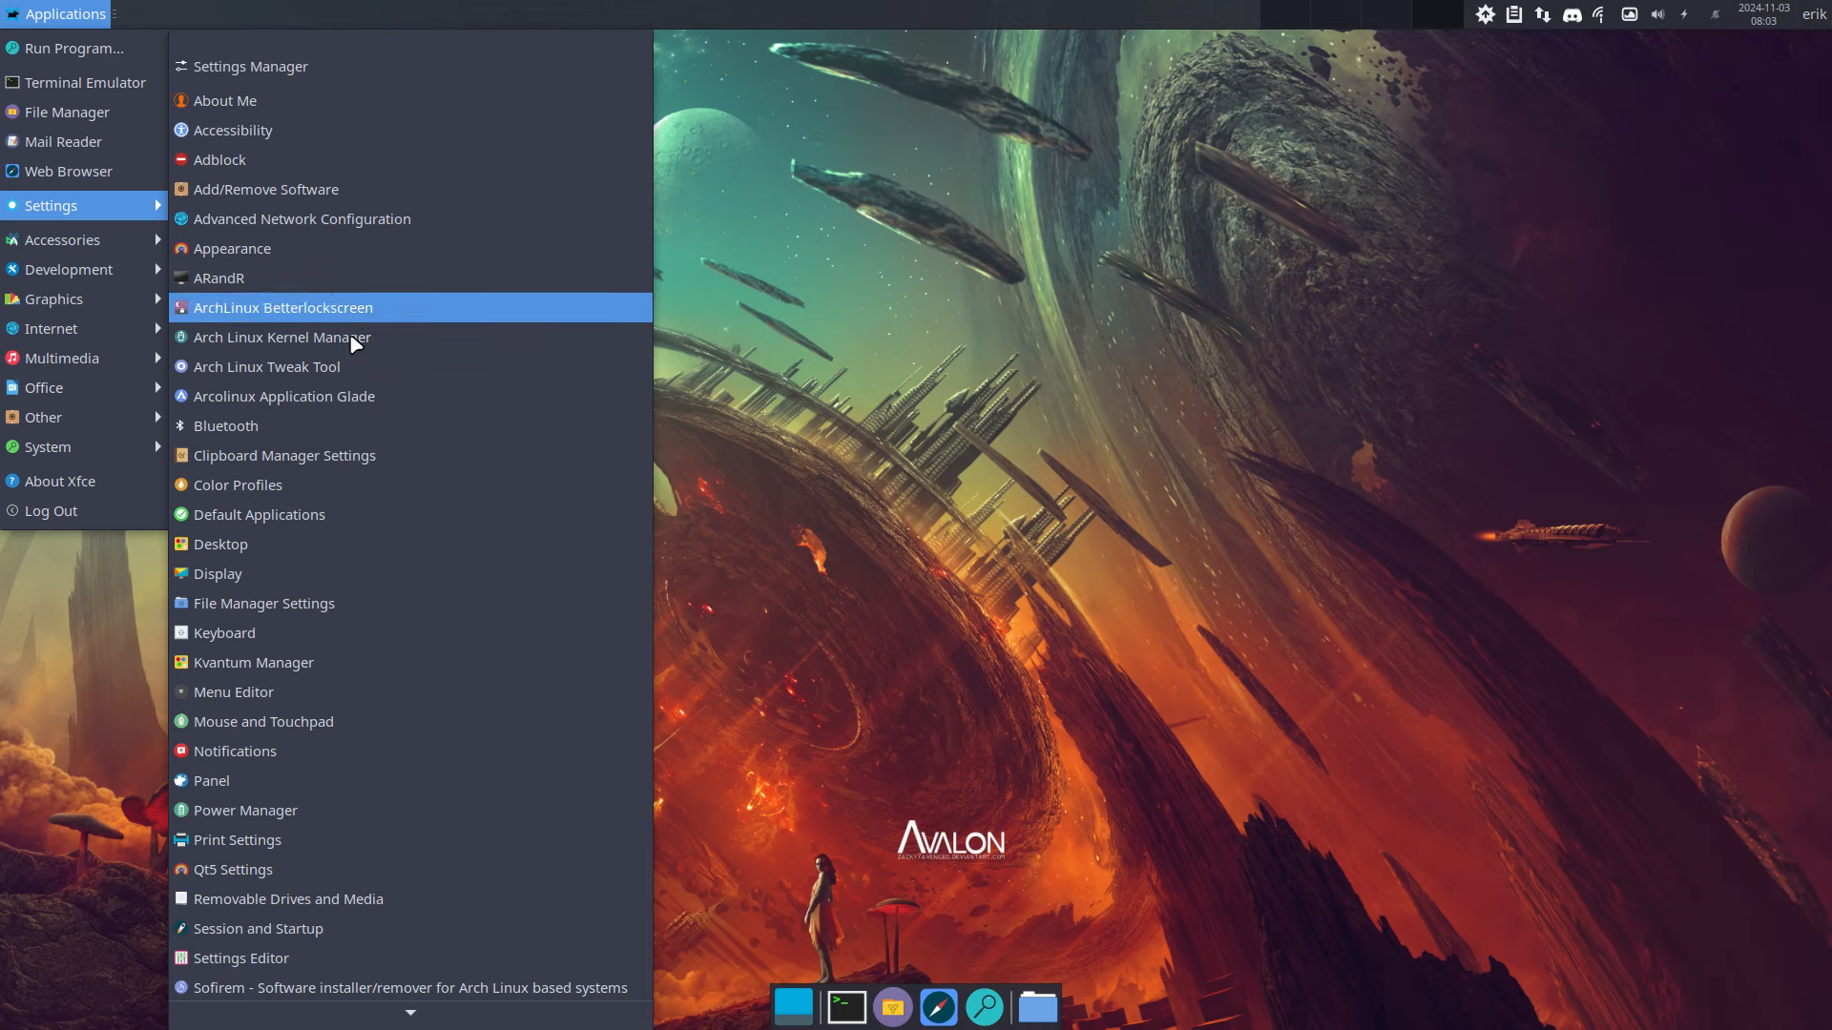
scroll(328, 483, down, 3)
scroll(315, 563, down, 3)
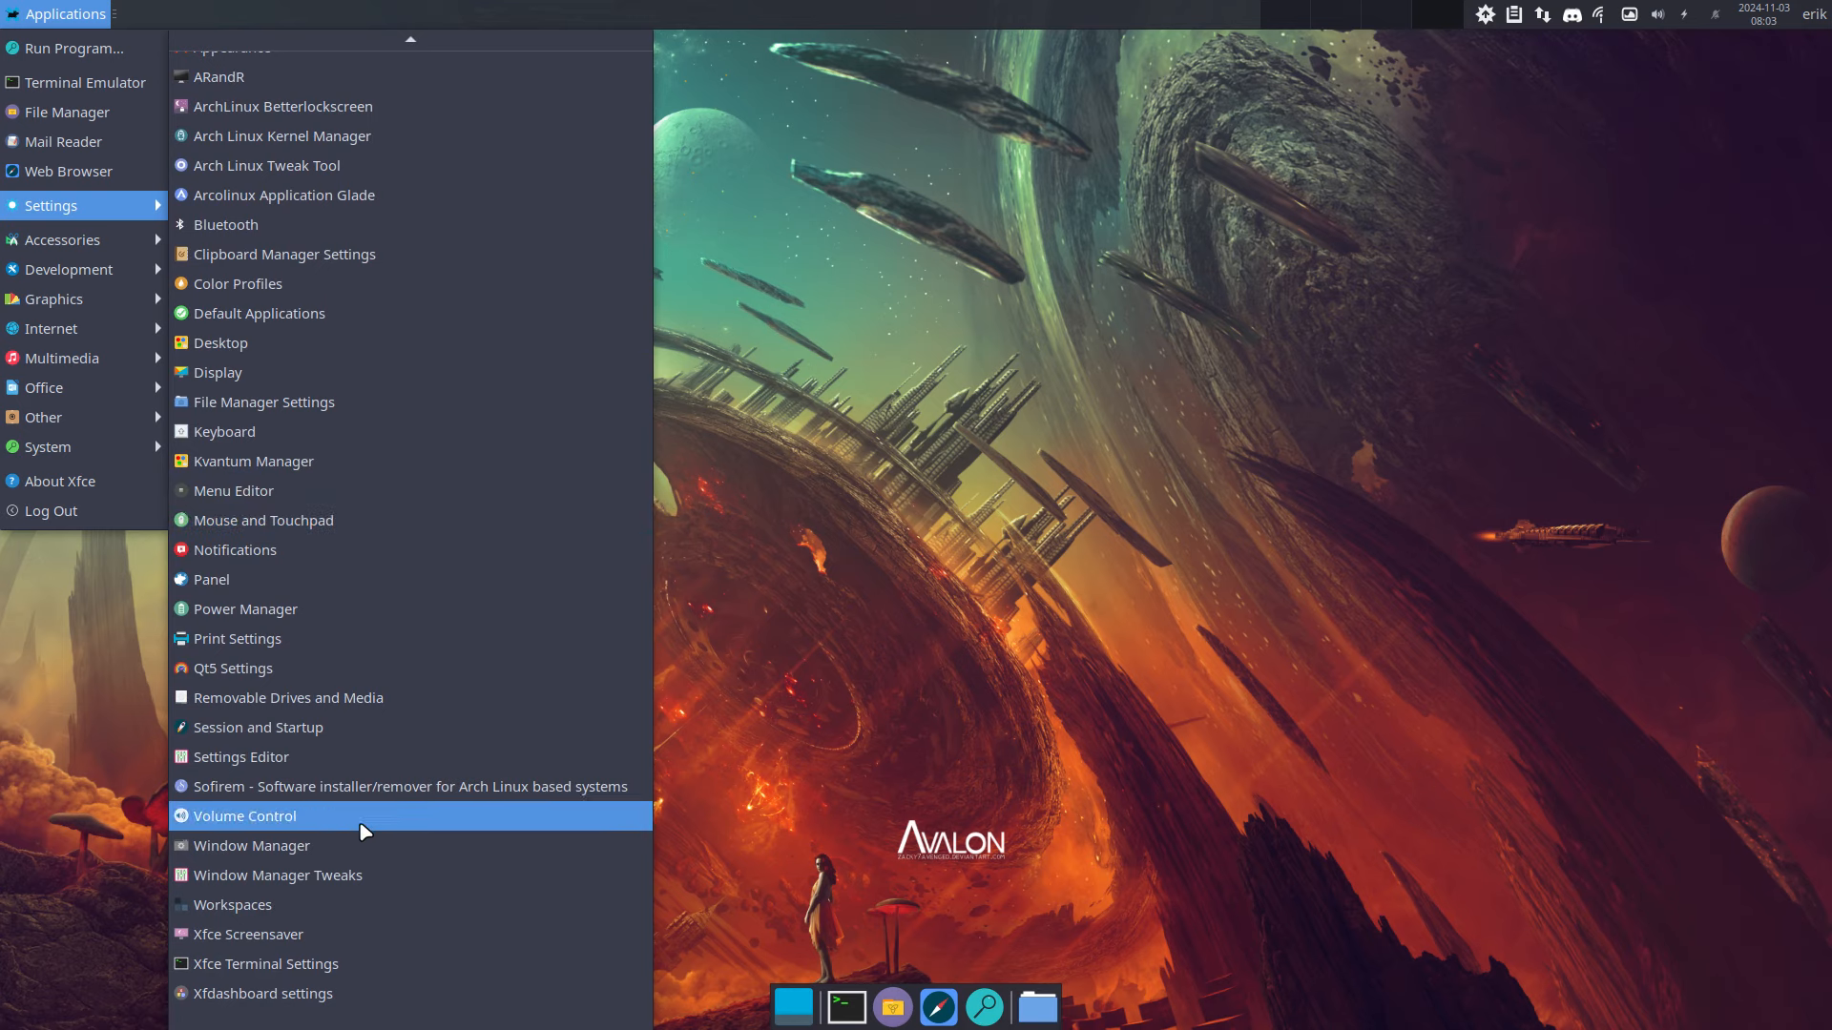
click(253, 997)
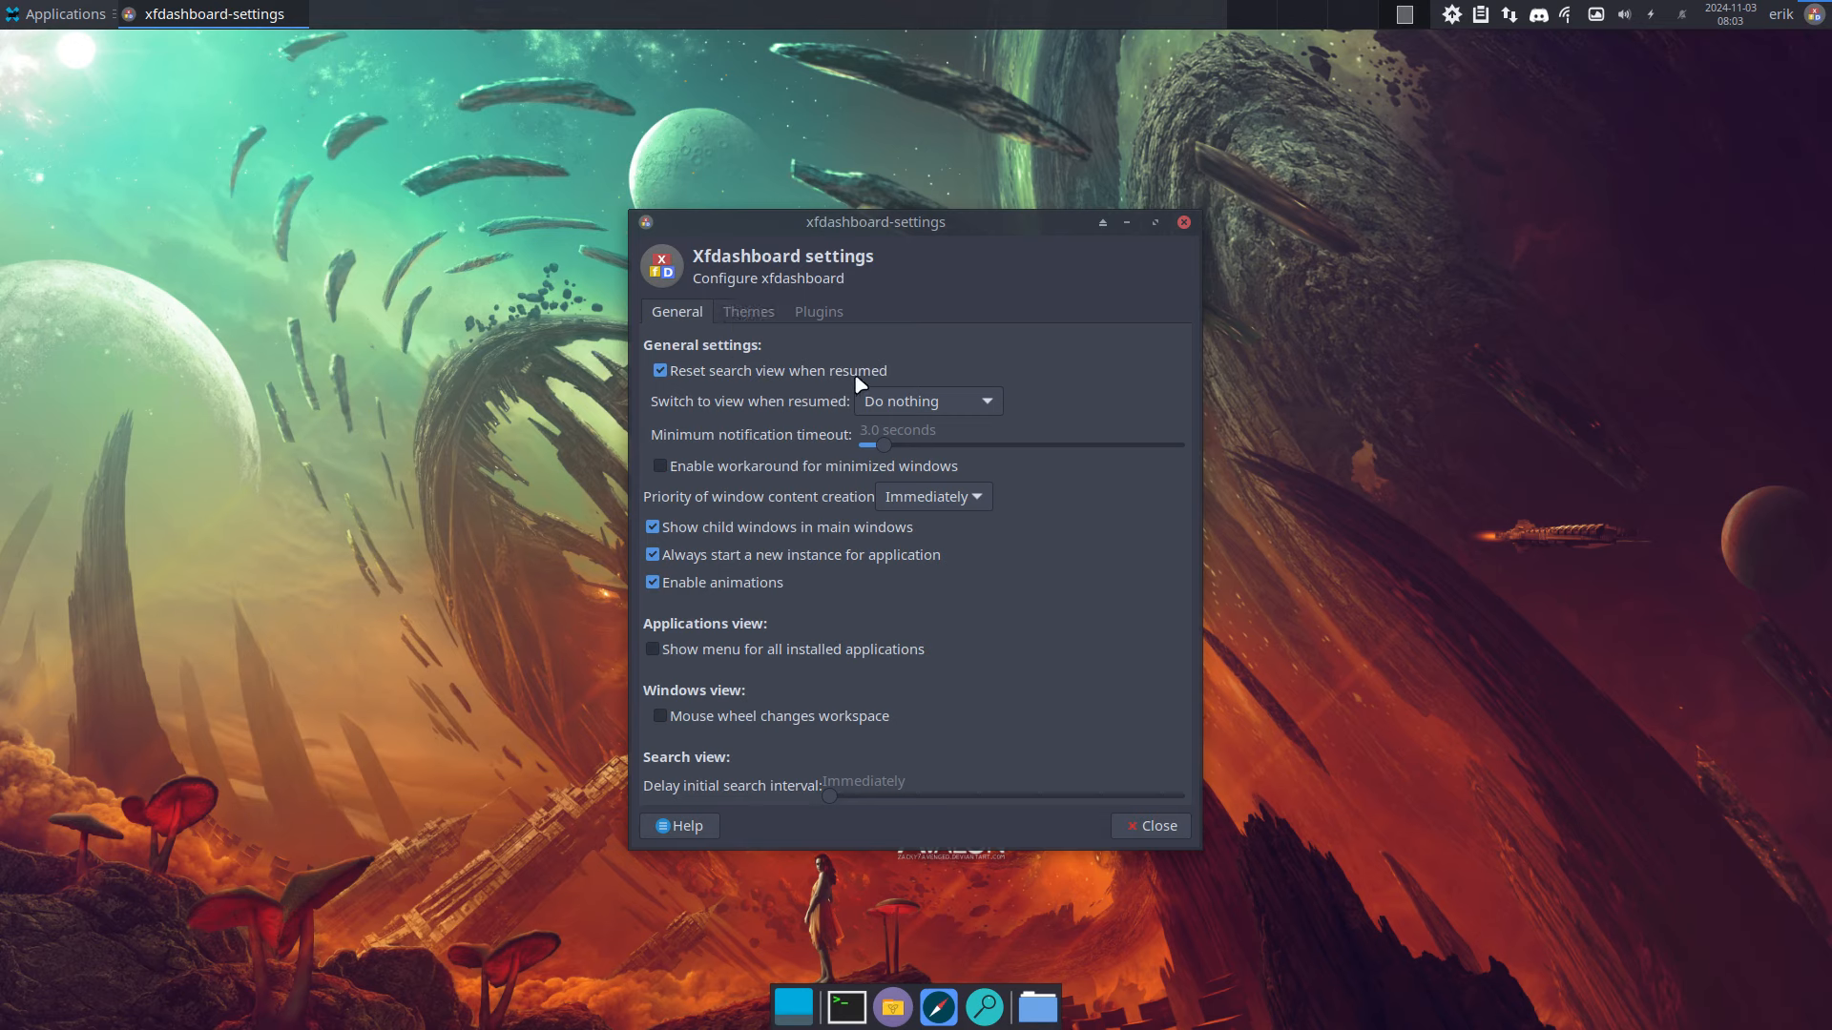
- Preview the Xfdashboard themes and choose xfdashboard-dark
click(768, 316)
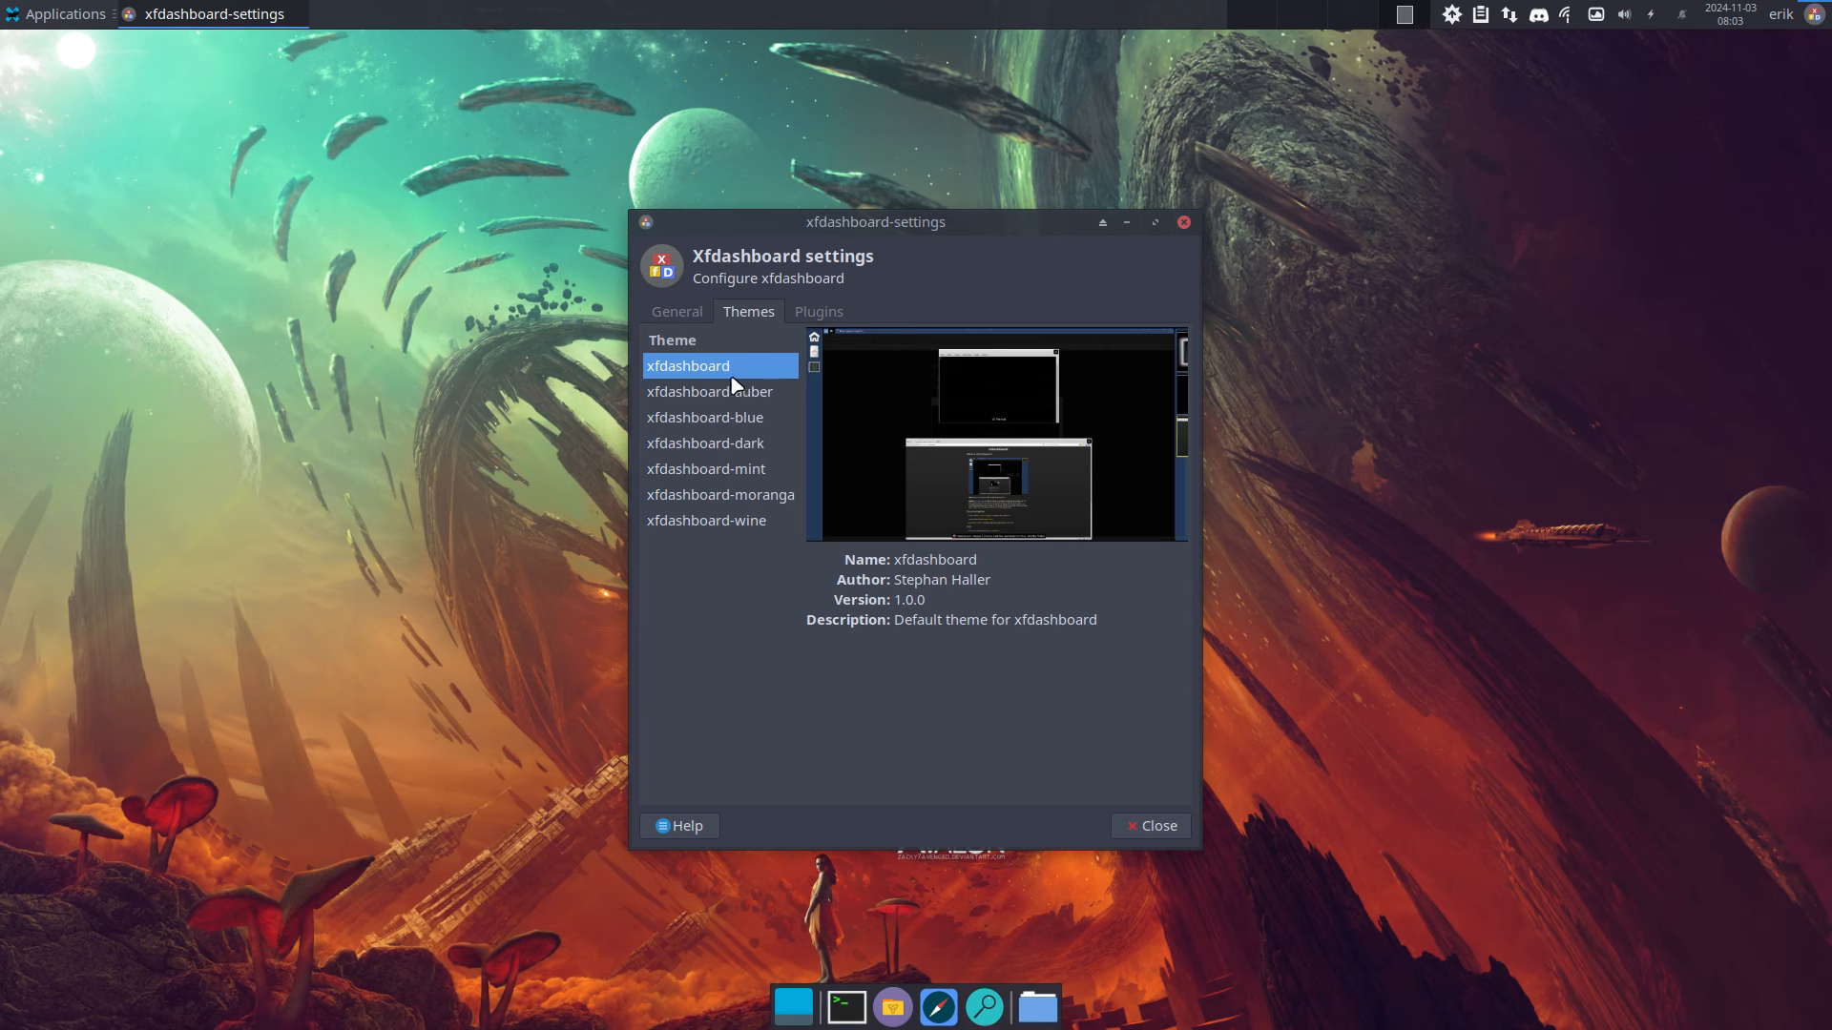
click(729, 401)
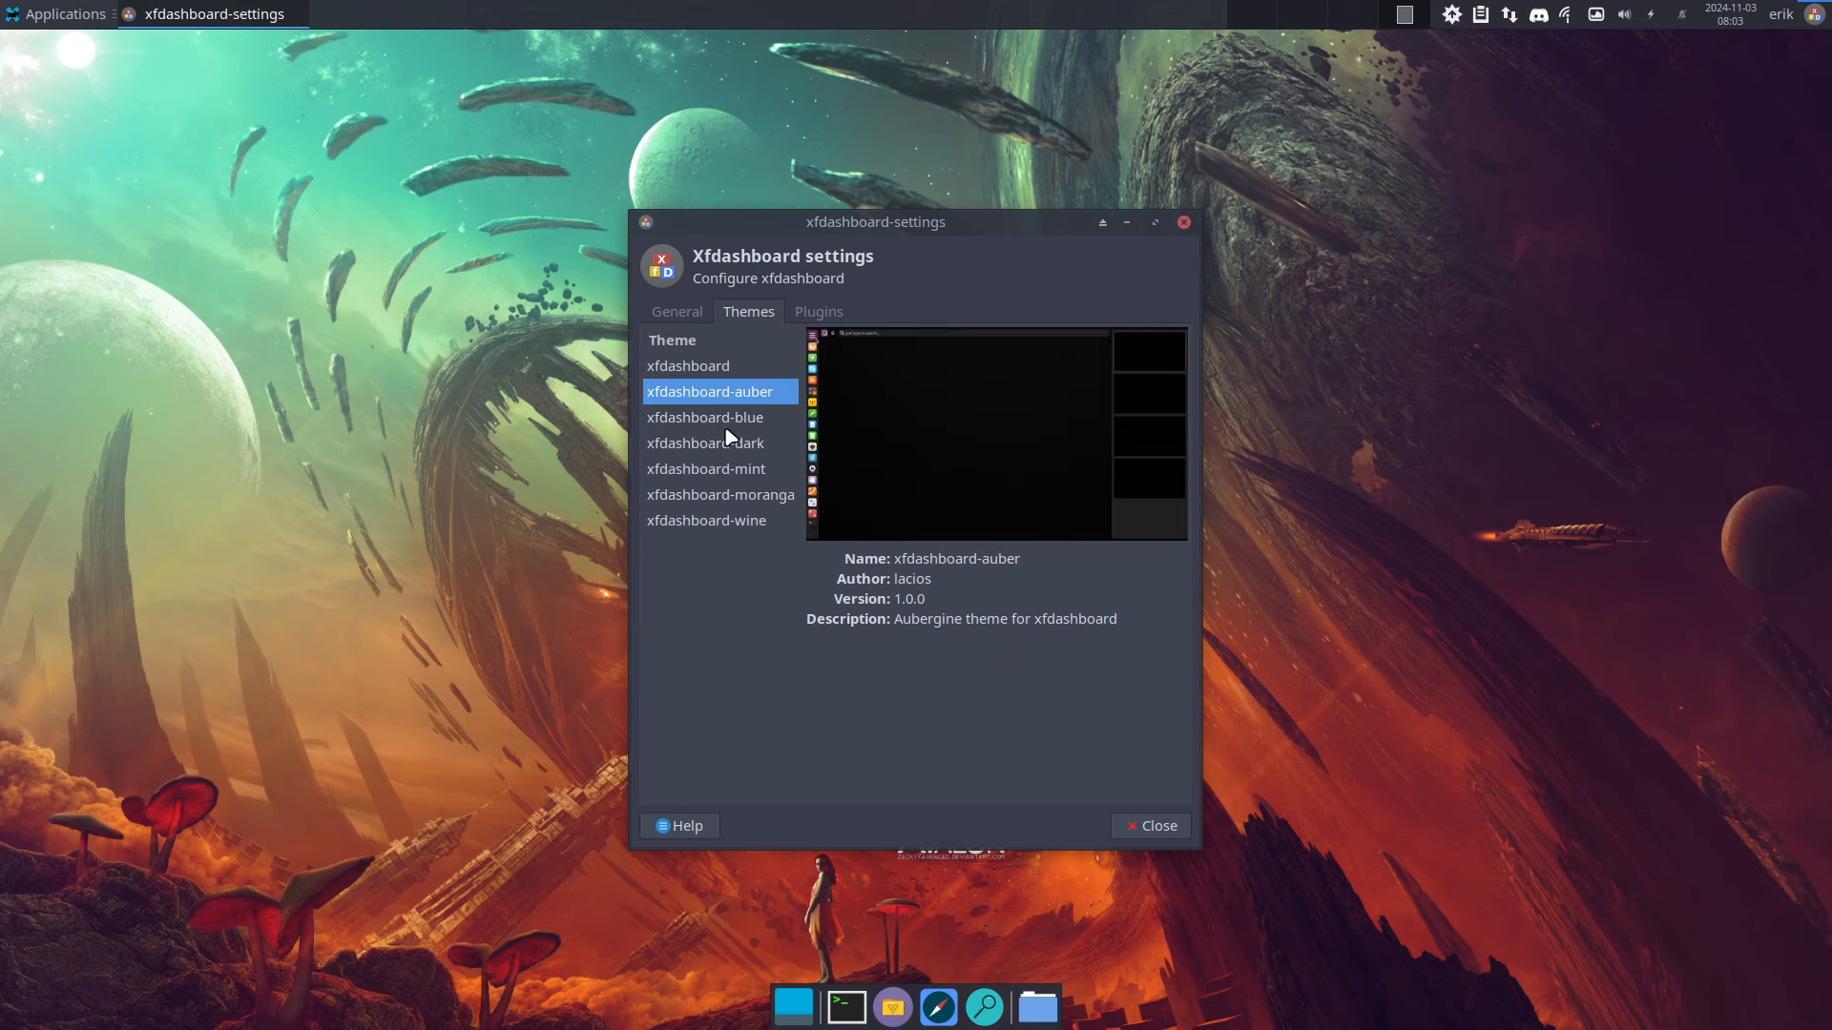
click(729, 436)
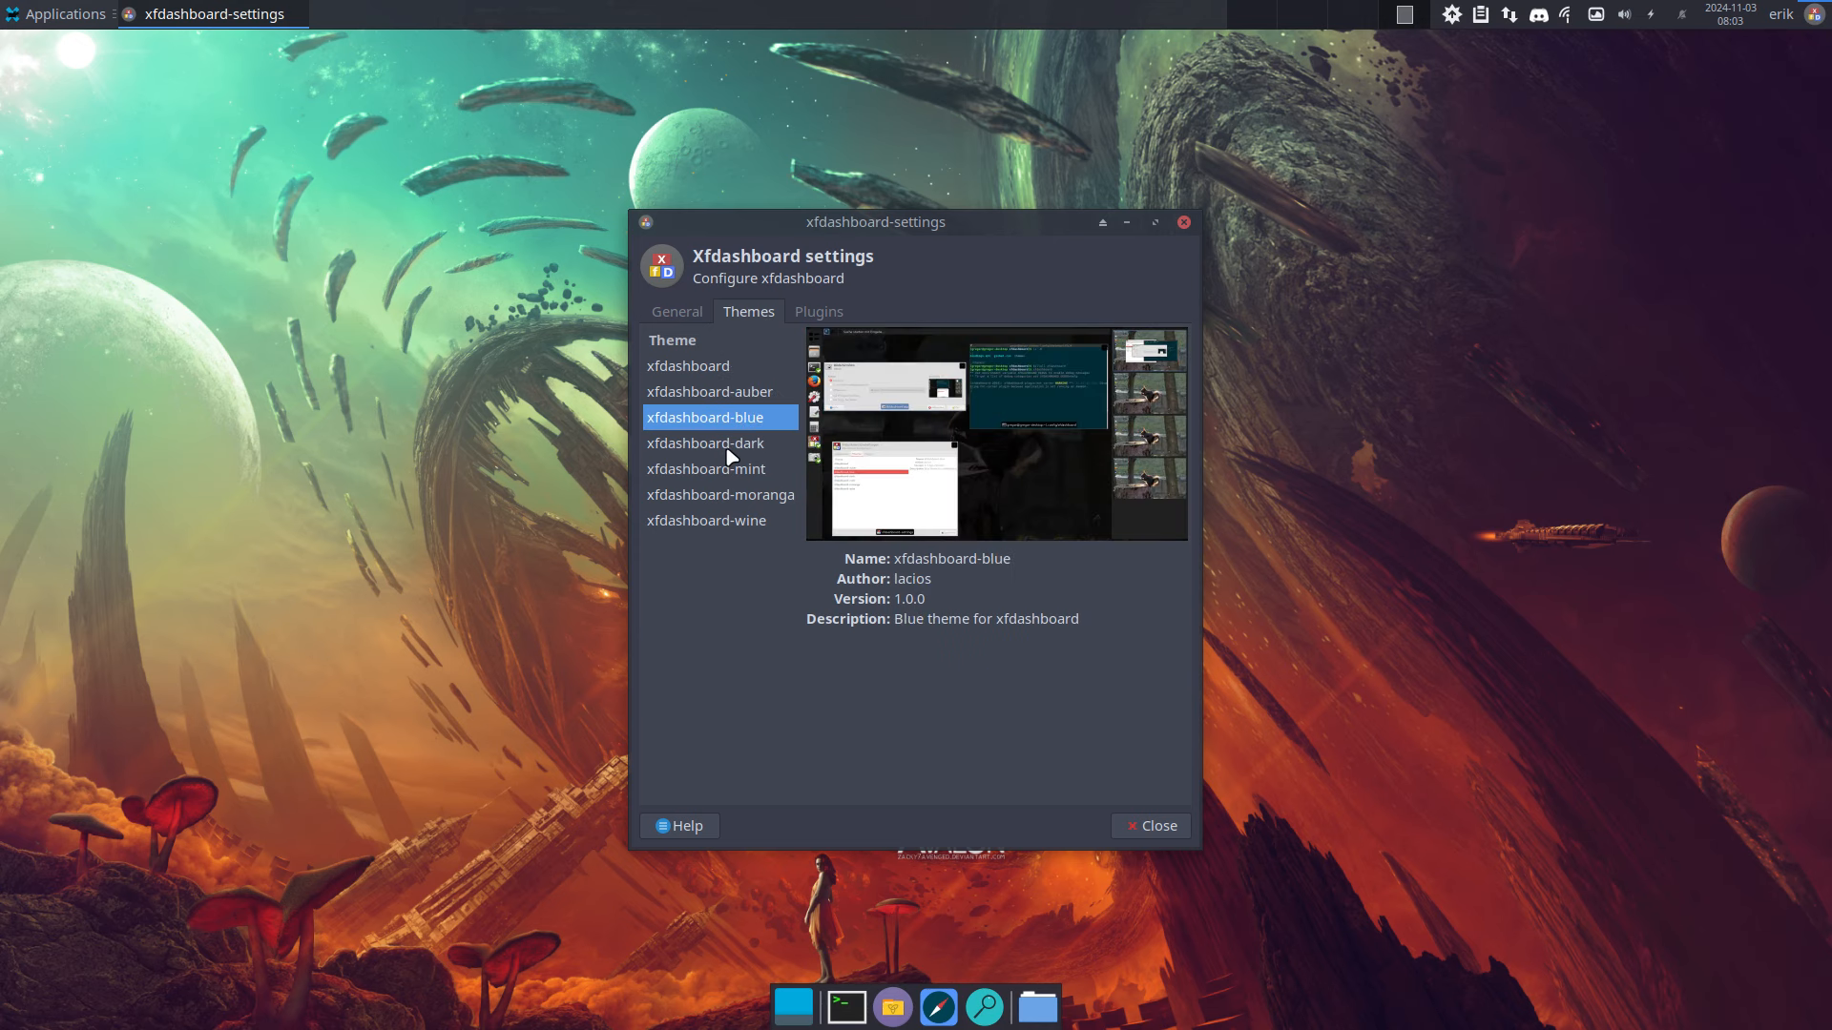
click(728, 446)
click(728, 469)
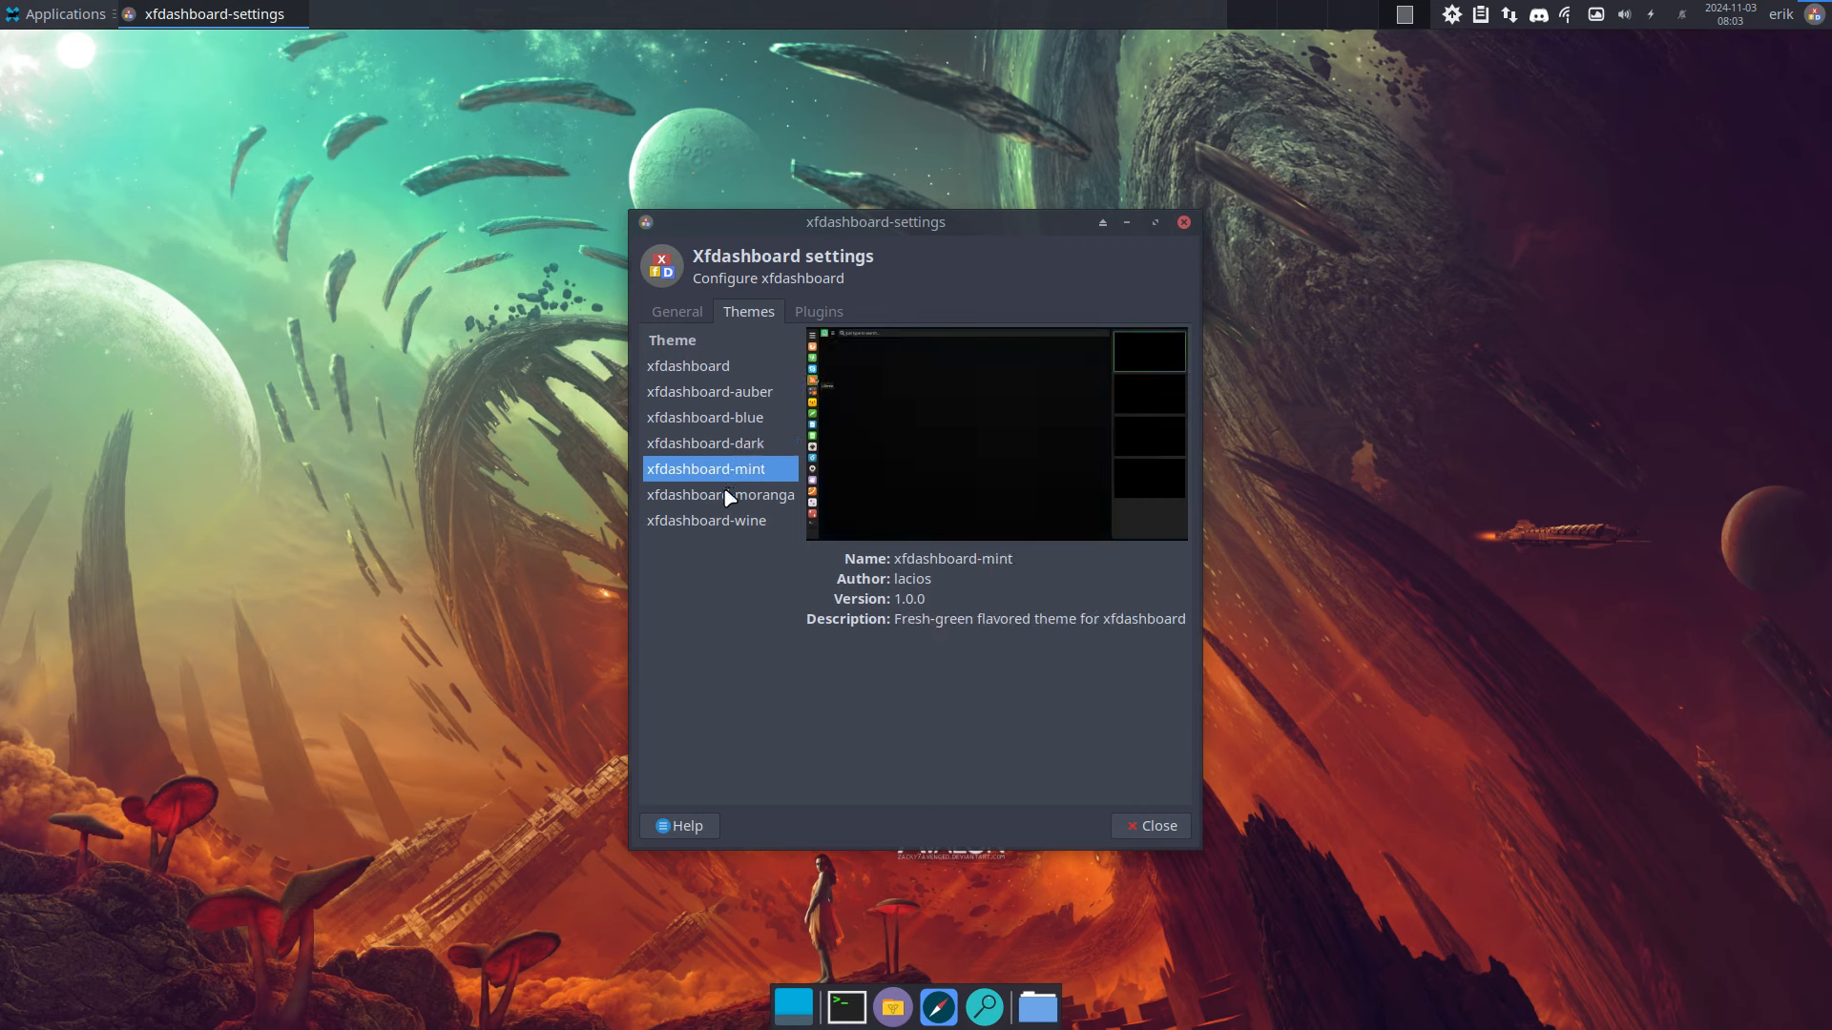
click(725, 496)
click(721, 520)
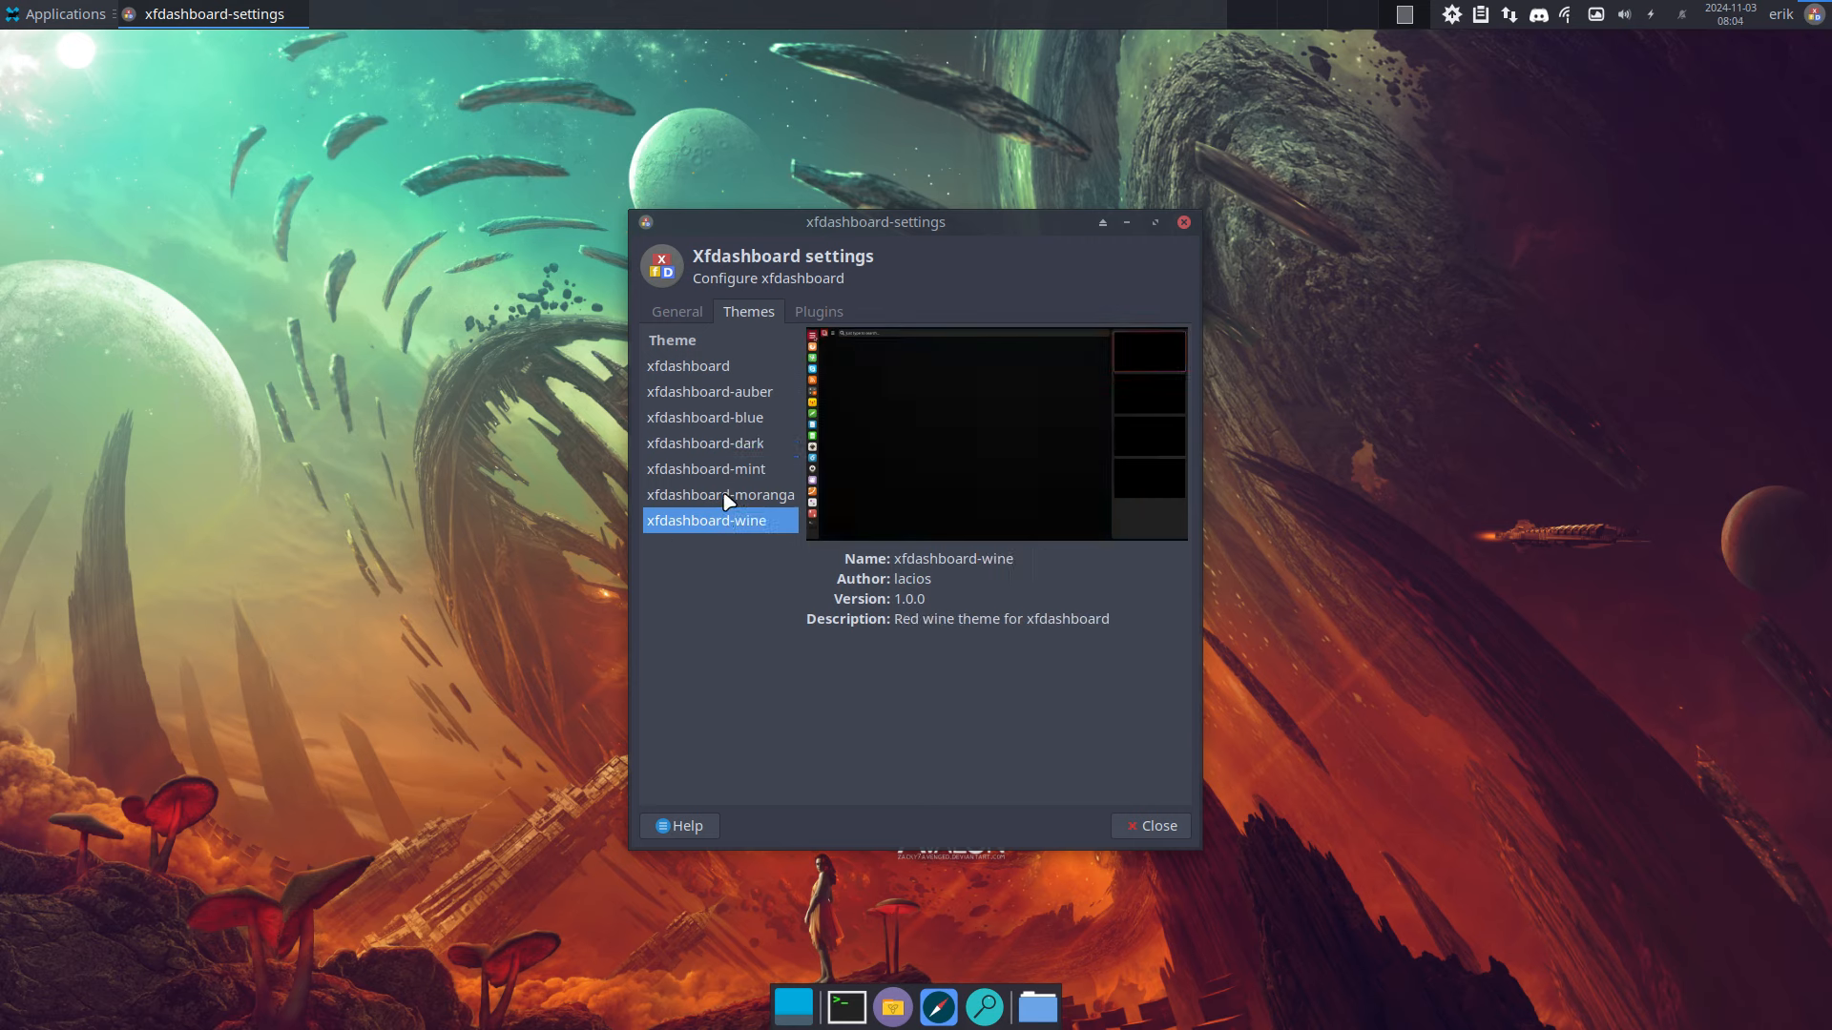
click(728, 497)
click(738, 445)
- Enable the Clock and Hot corner plugins for Xfdashboard
click(795, 314)
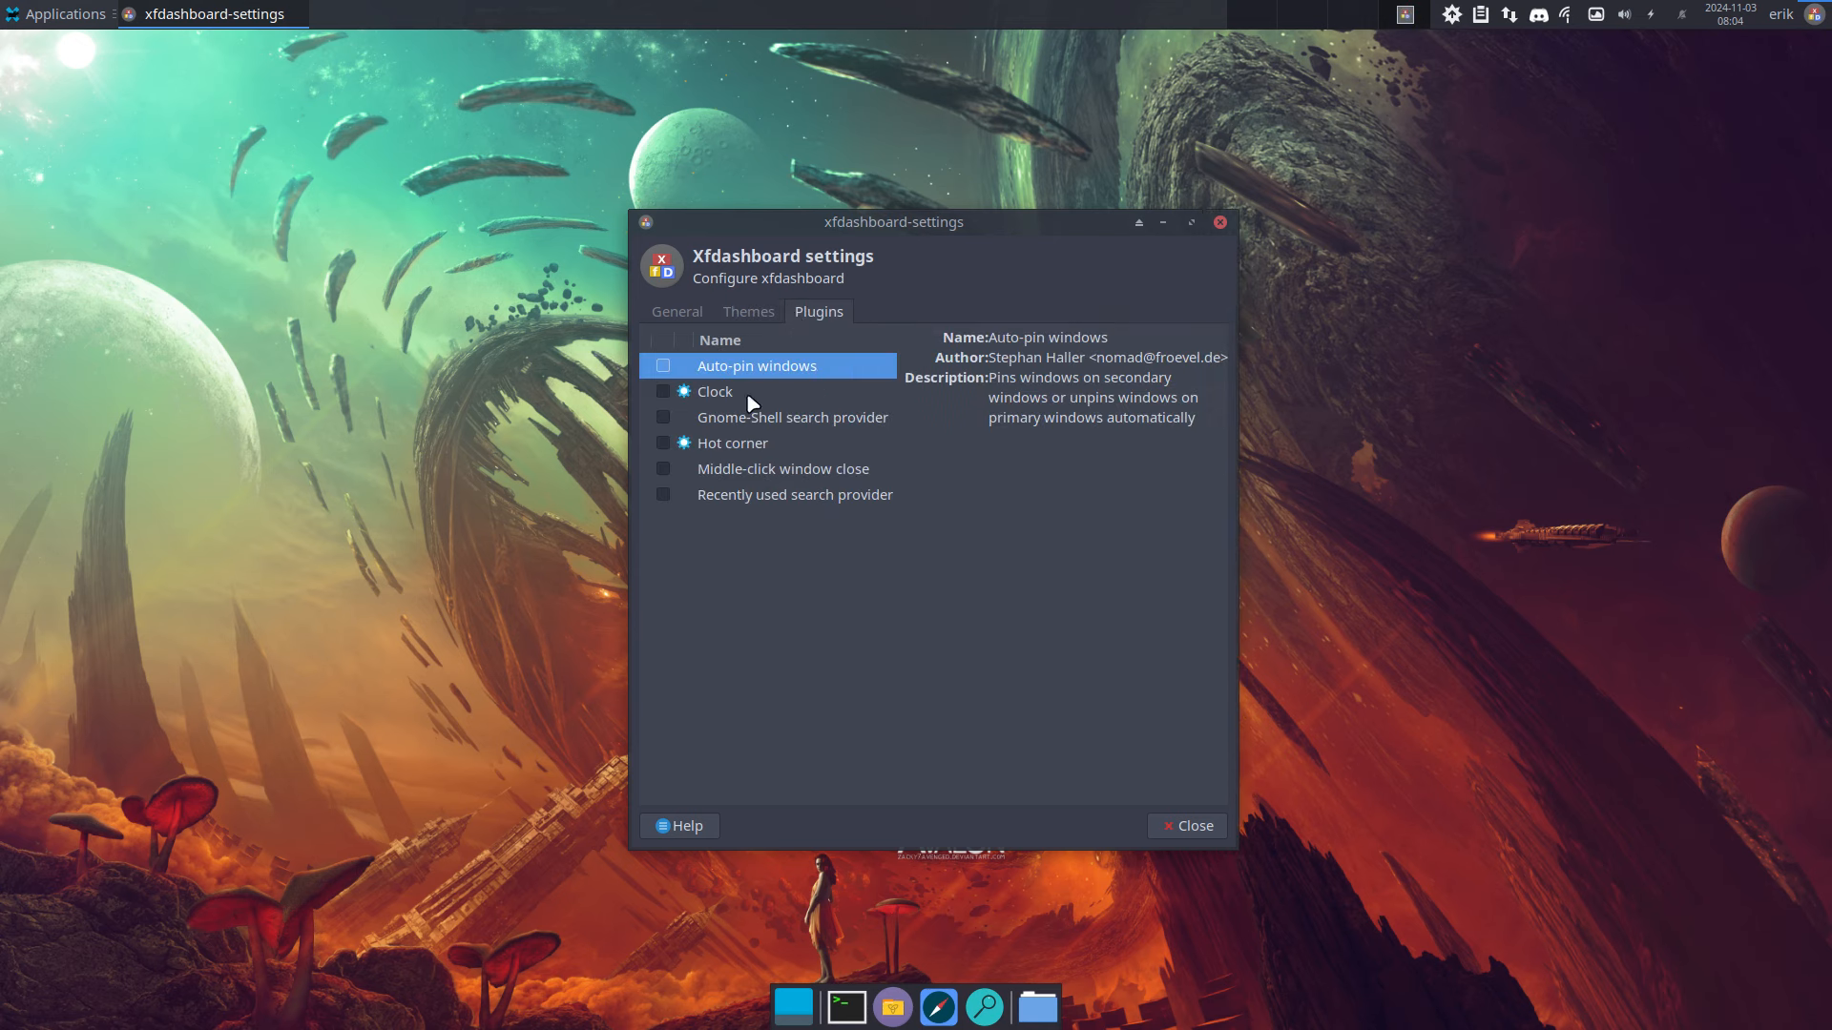
click(664, 392)
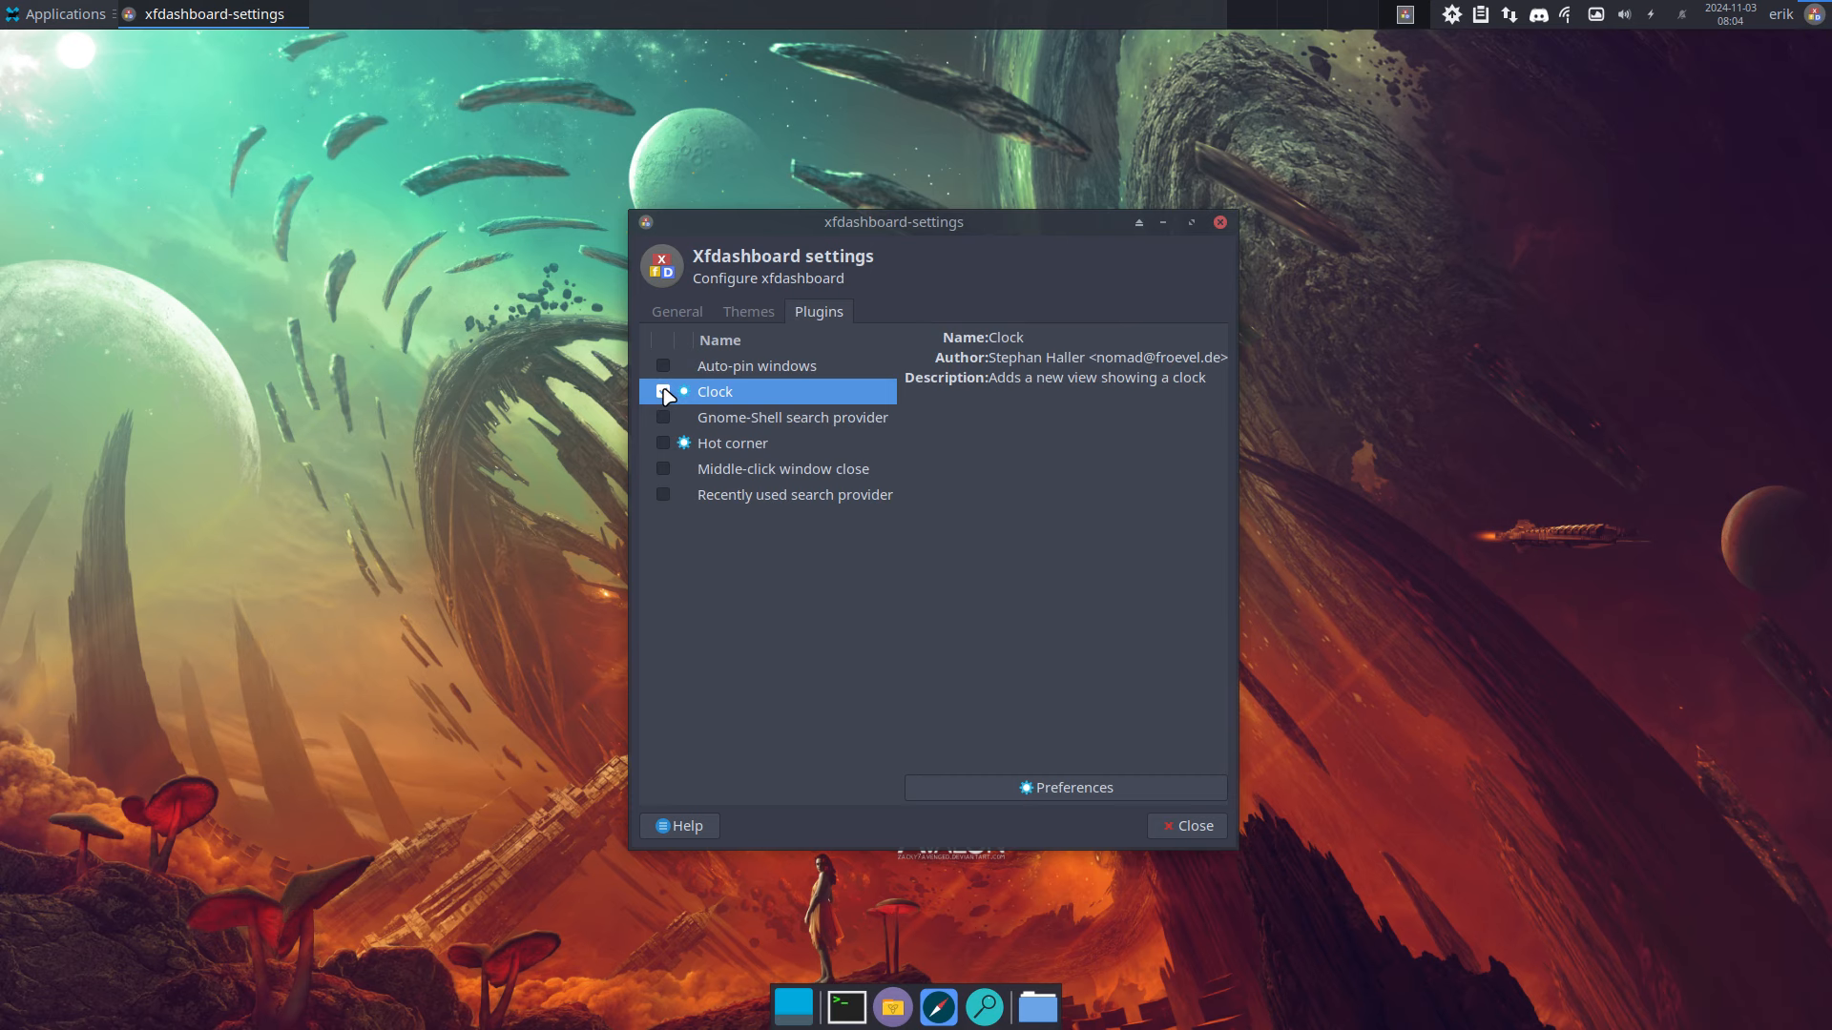
click(663, 393)
click(663, 442)
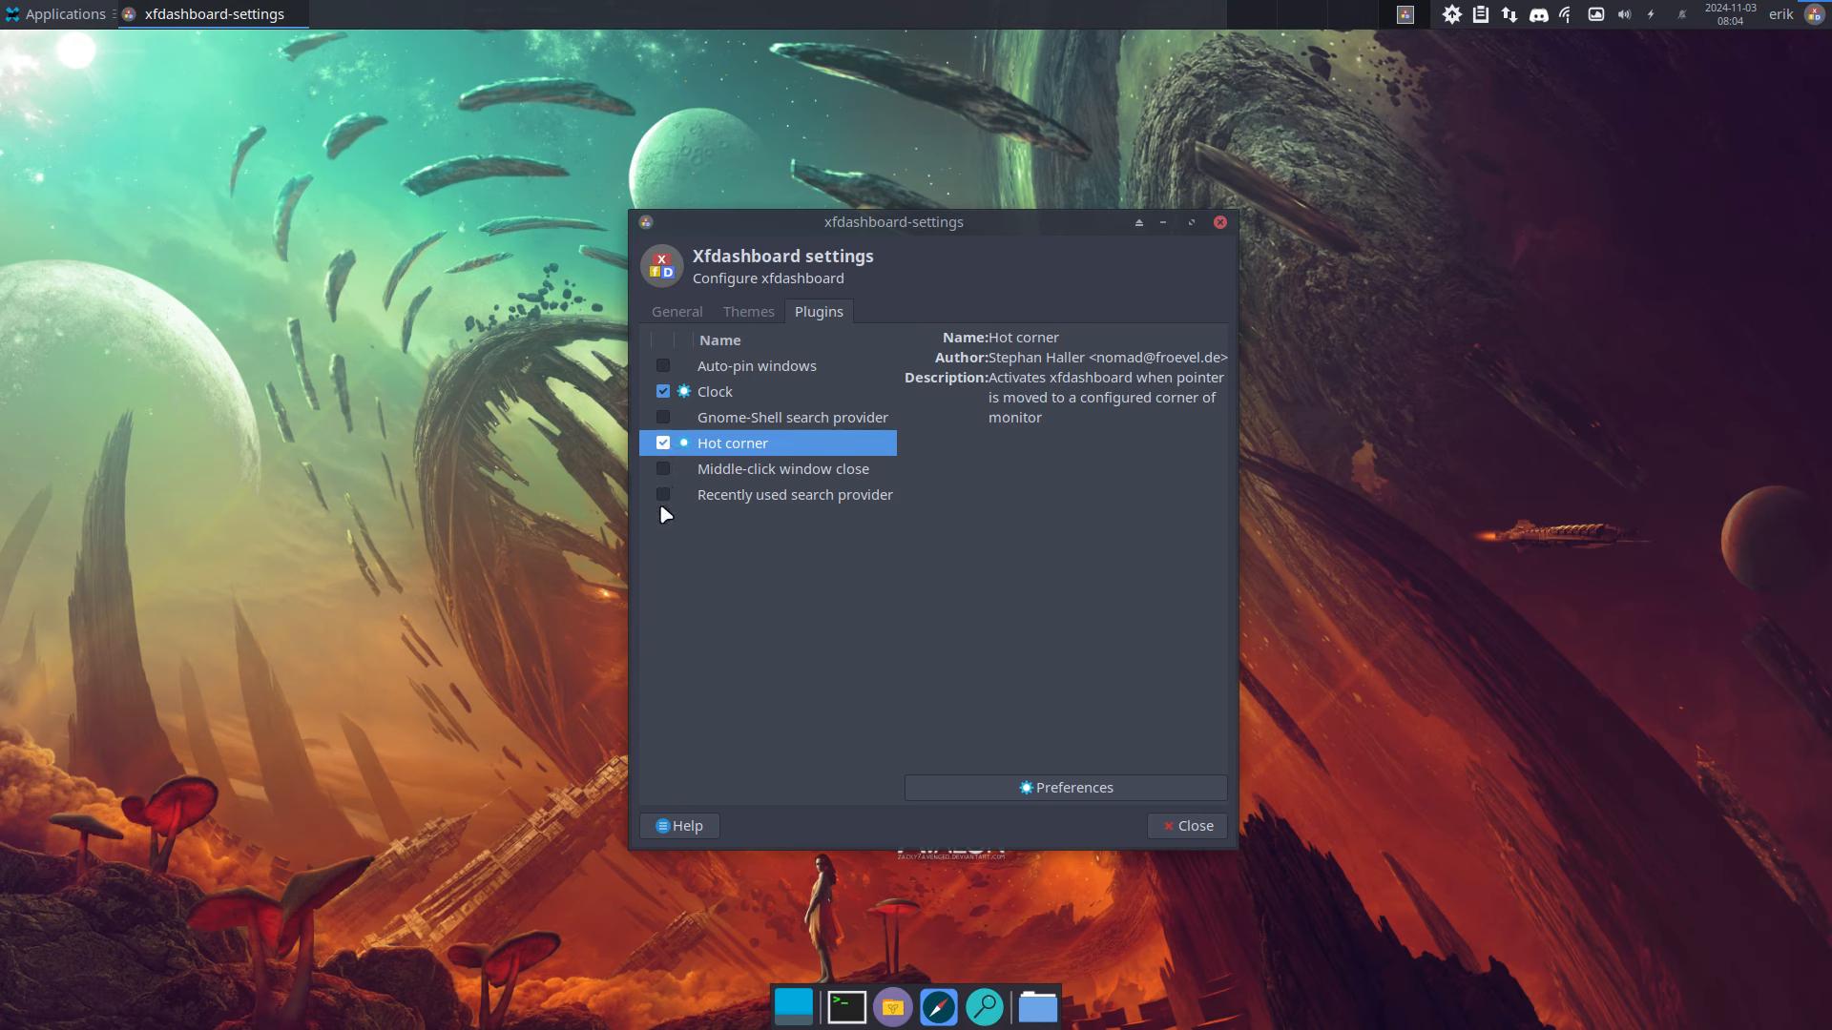
- Review the chosen Xfdashboard theme, the general settings and the desktop's context options
click(761, 311)
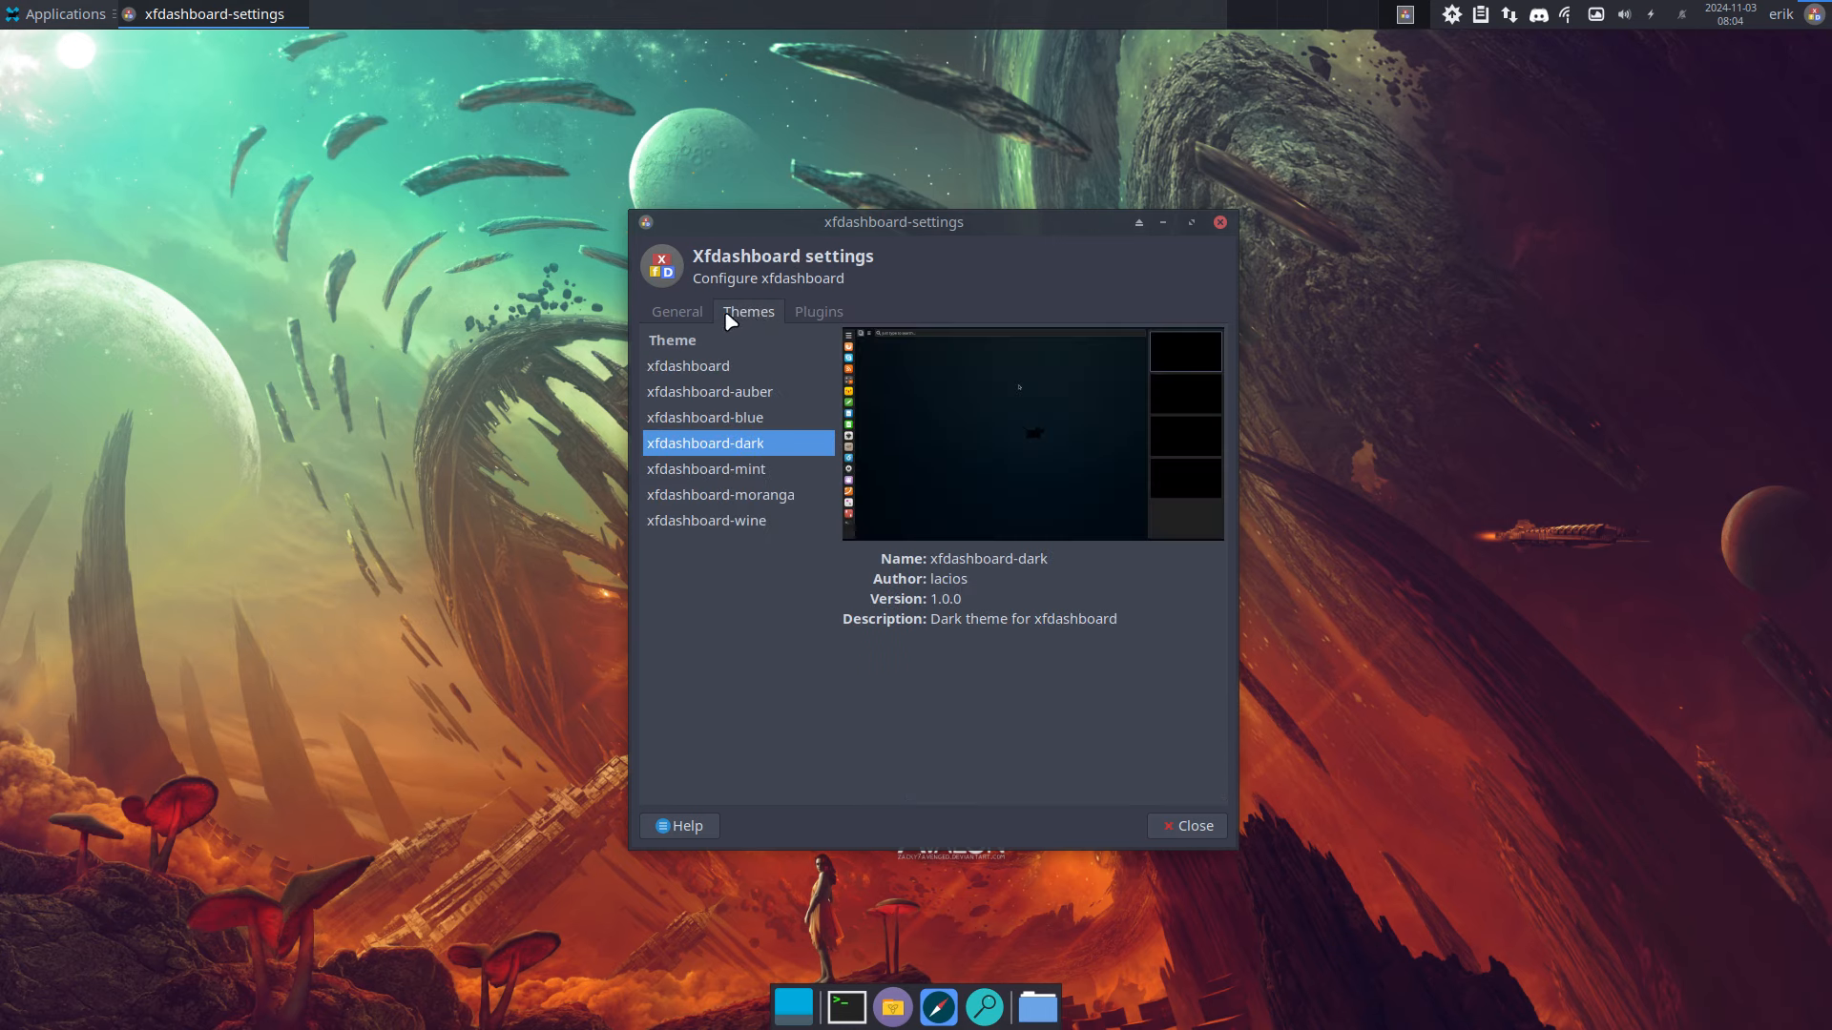
click(680, 312)
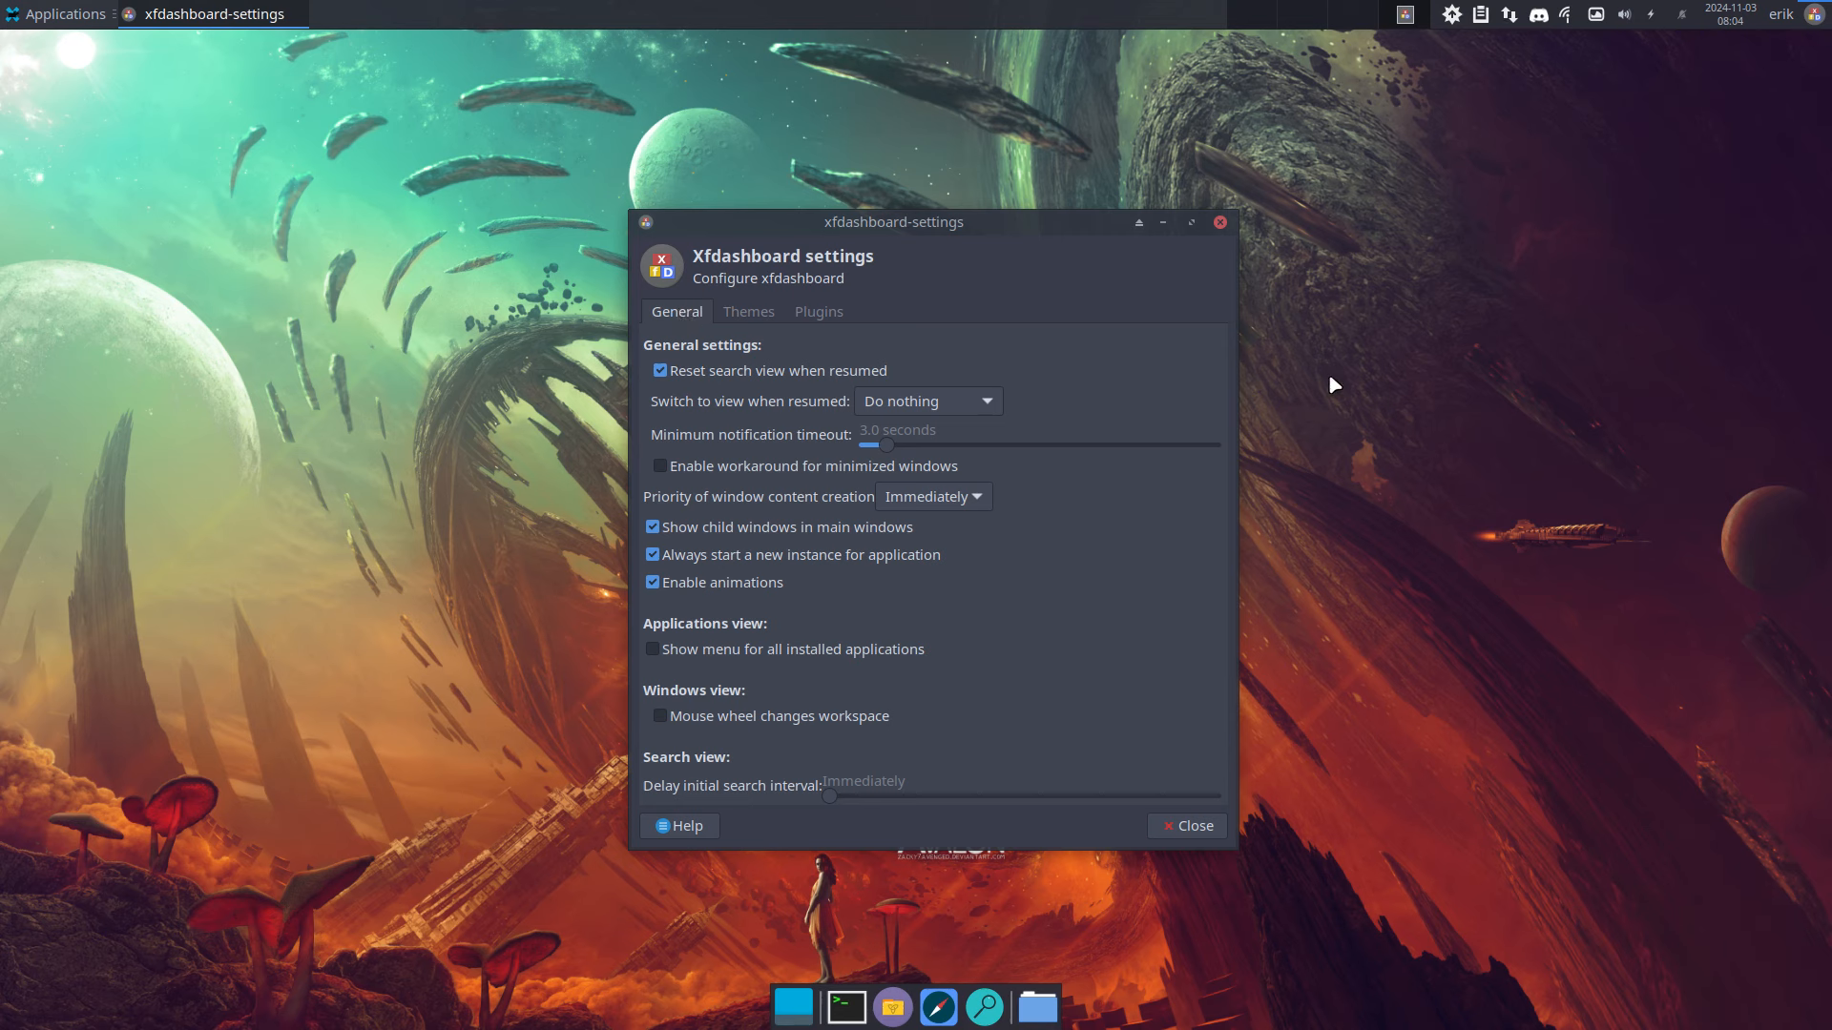
right_click(1399, 388)
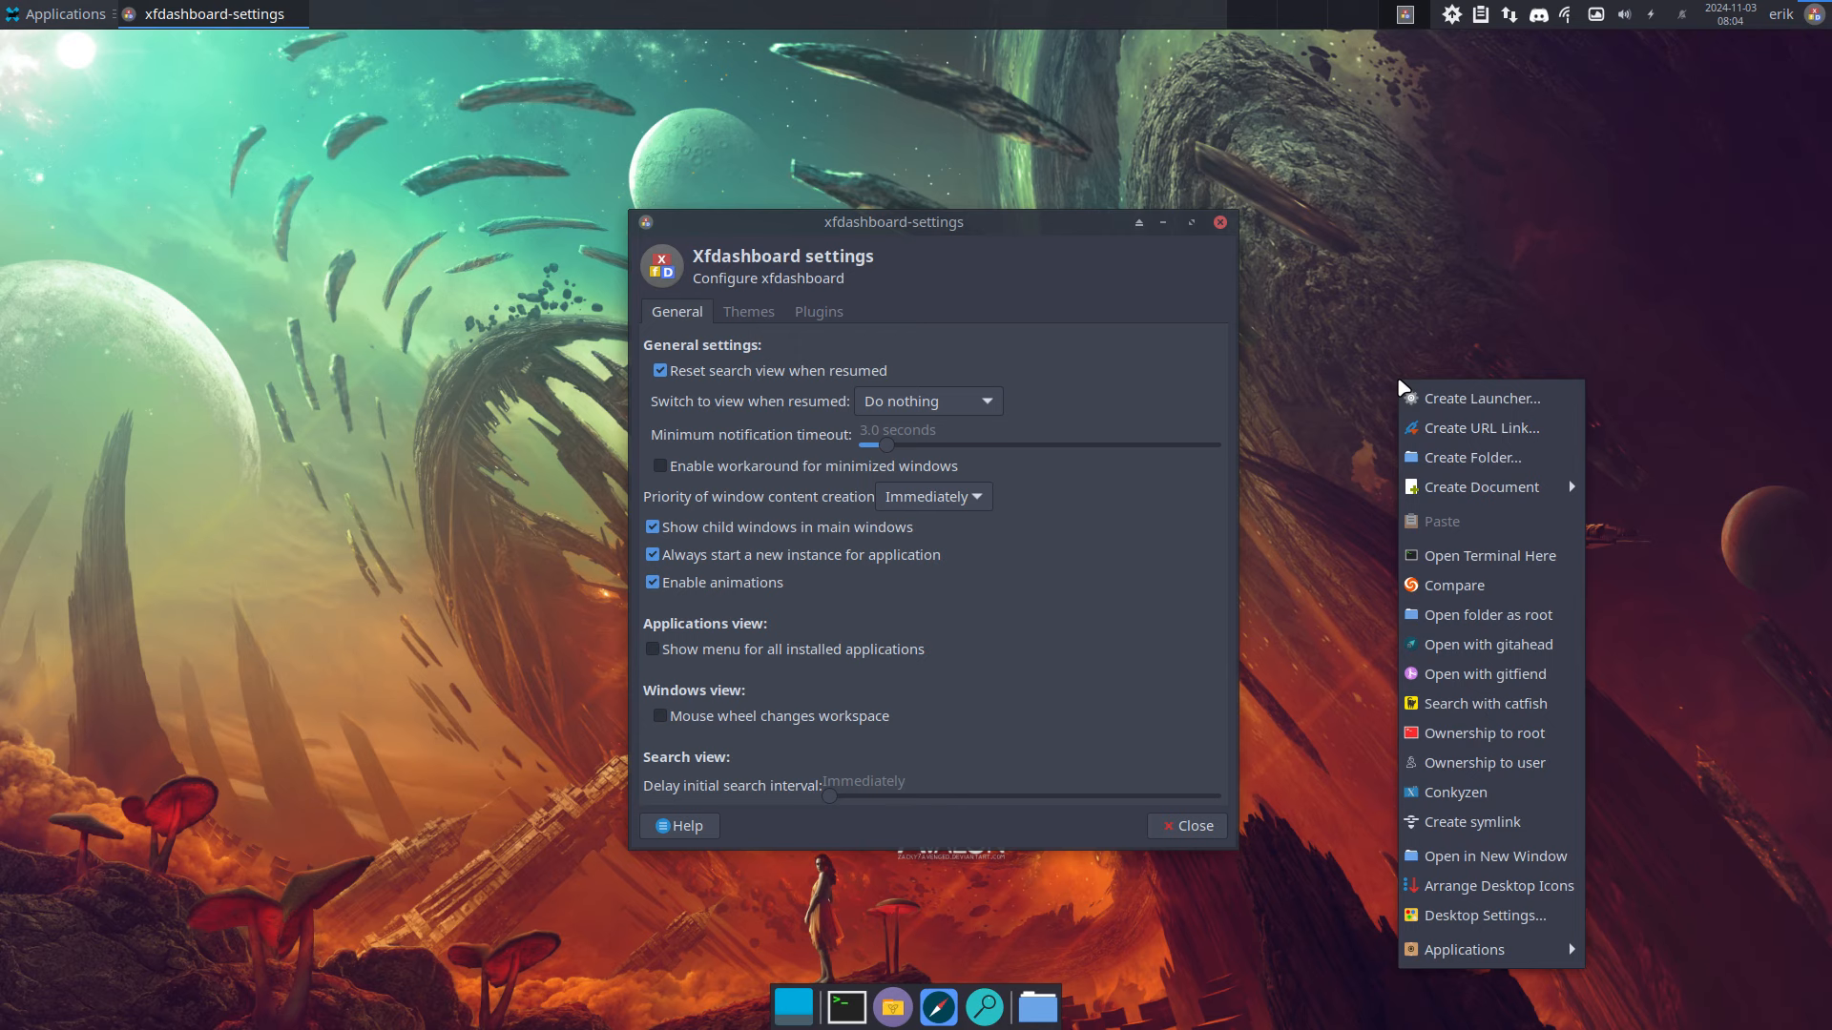
click(1075, 676)
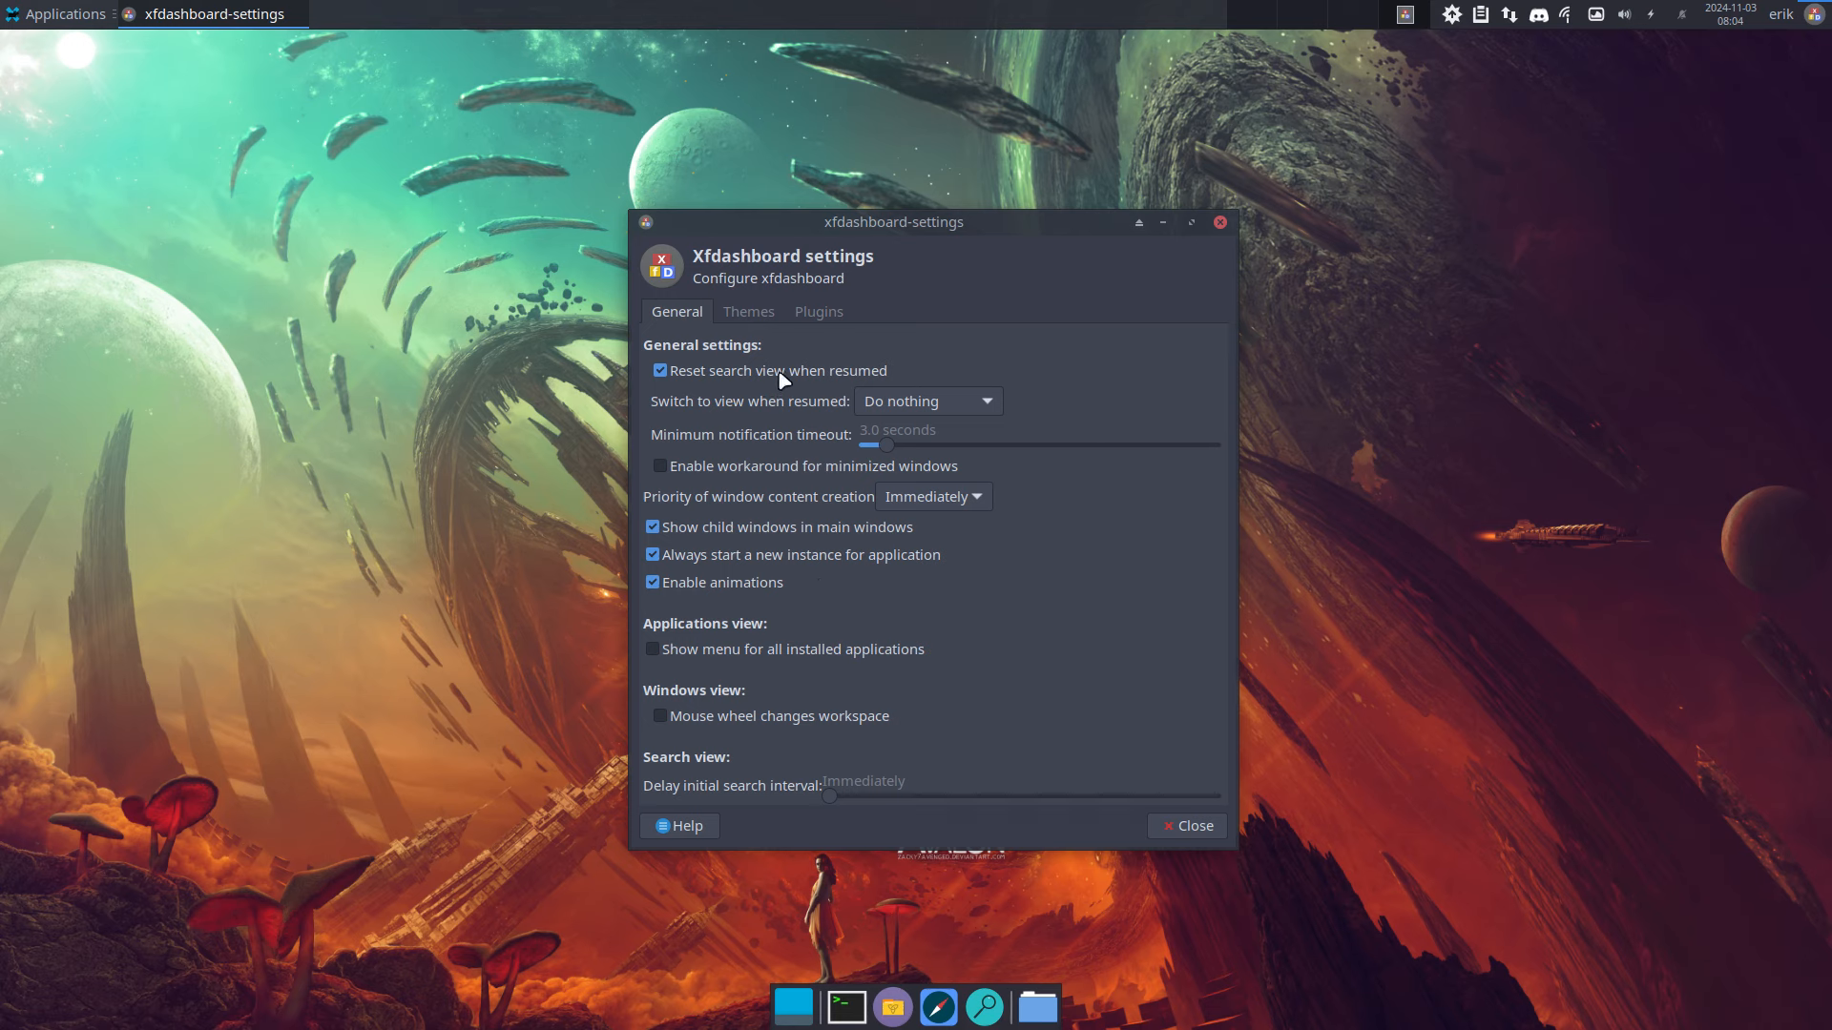
- Check the Xfdashboard general options, including the priority of window content creation, and return to its theme list
key(Tab)
key(alt+Tab)
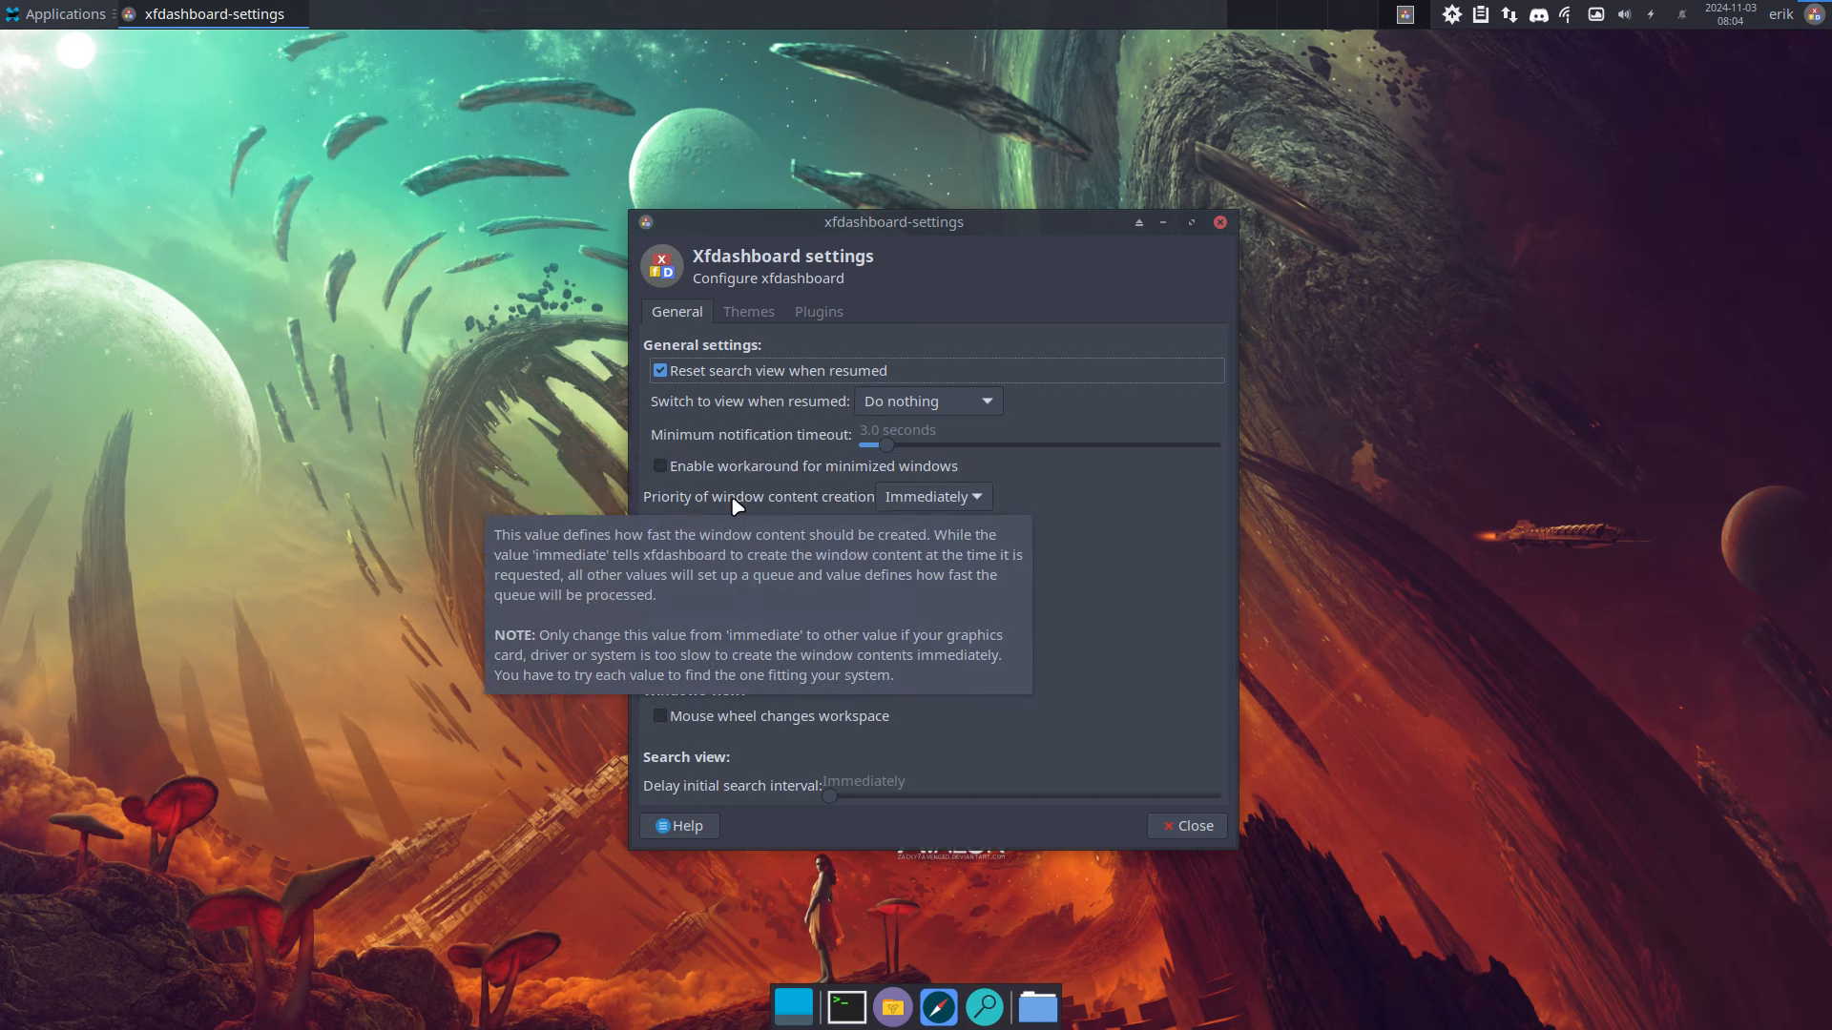
click(761, 317)
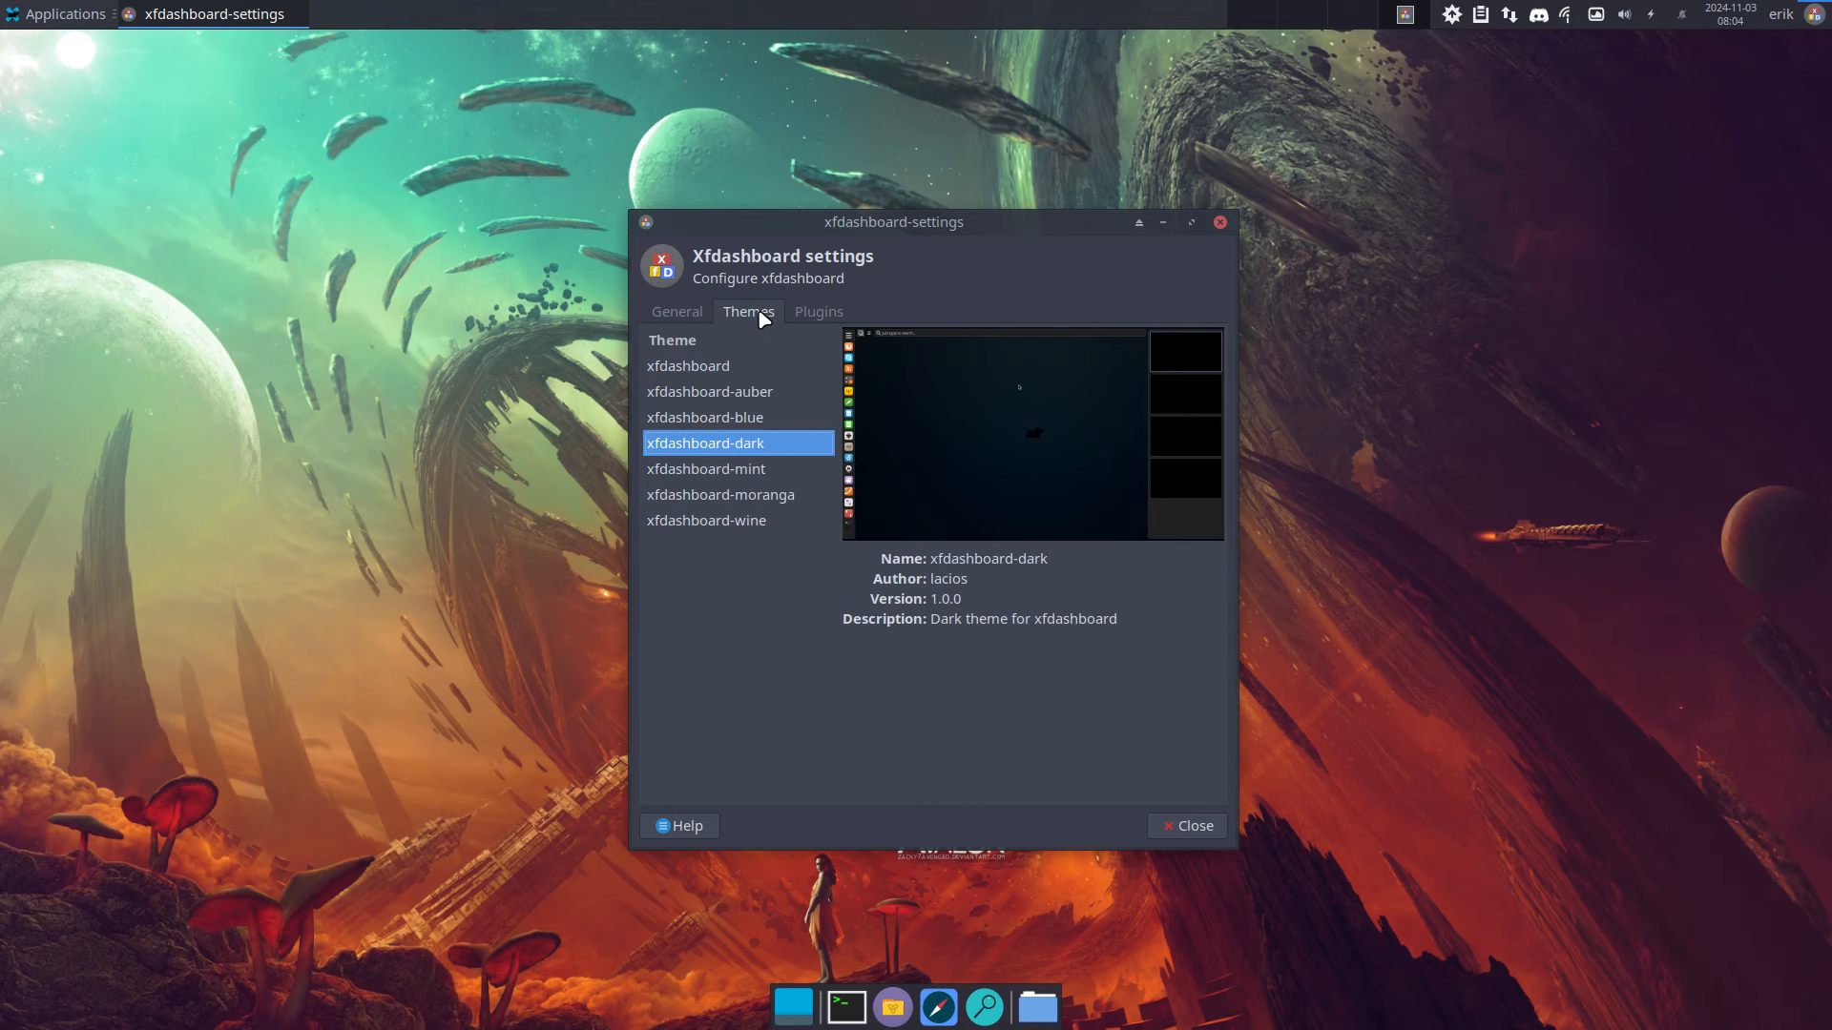
- Open Firefox, search the web for "xfdashboard xfce" and dismiss the page translation offer
click(64, 14)
mouse_move(57, 267)
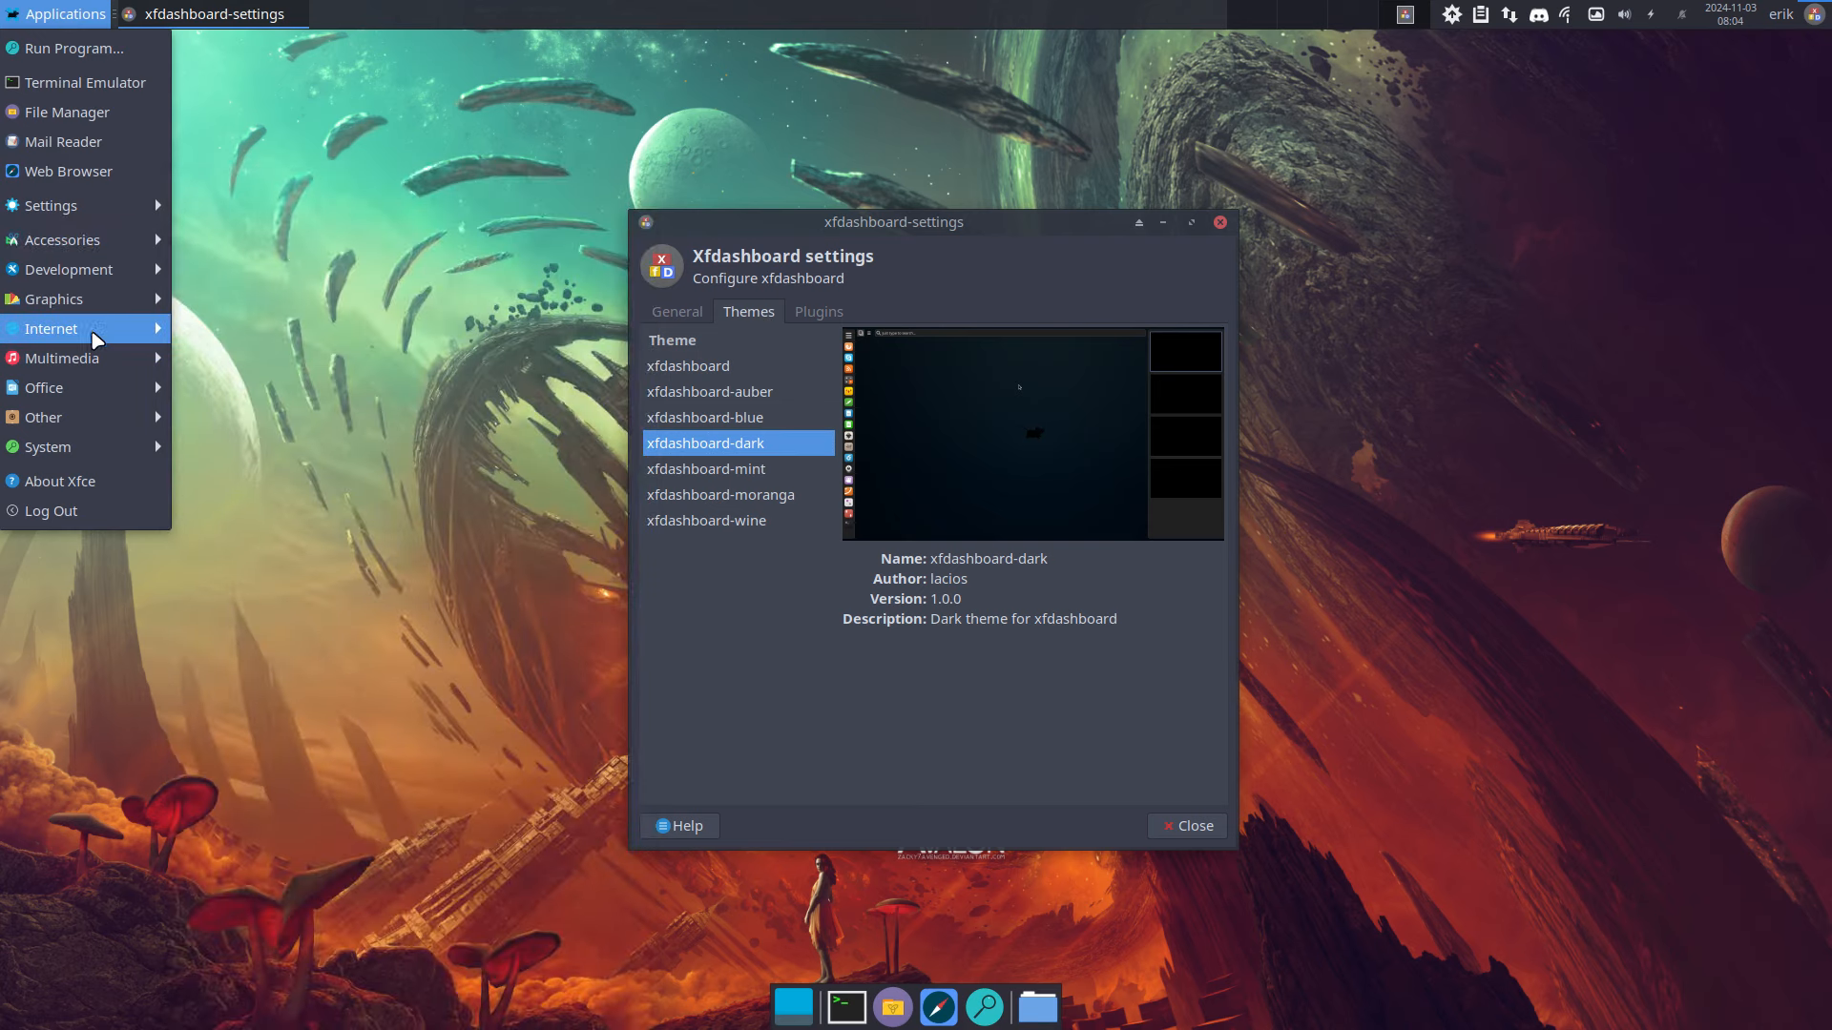
mouse_move(95, 339)
click(315, 446)
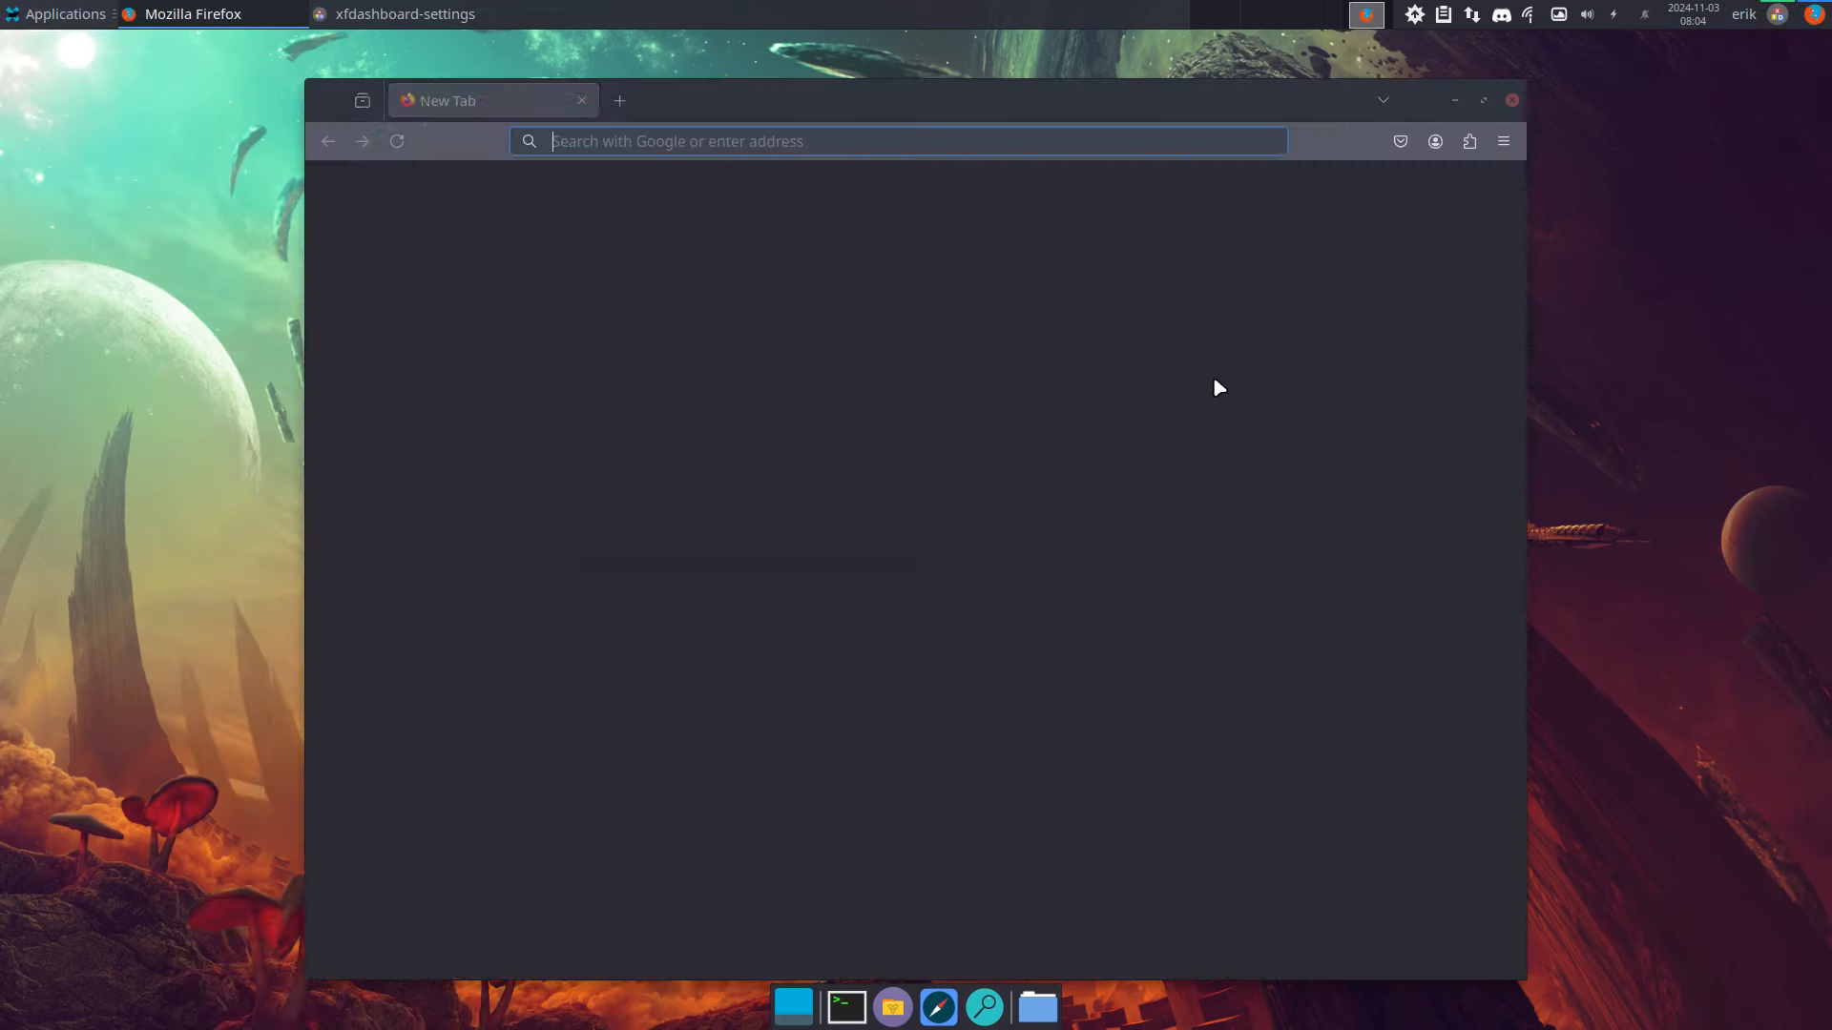
text(xf)
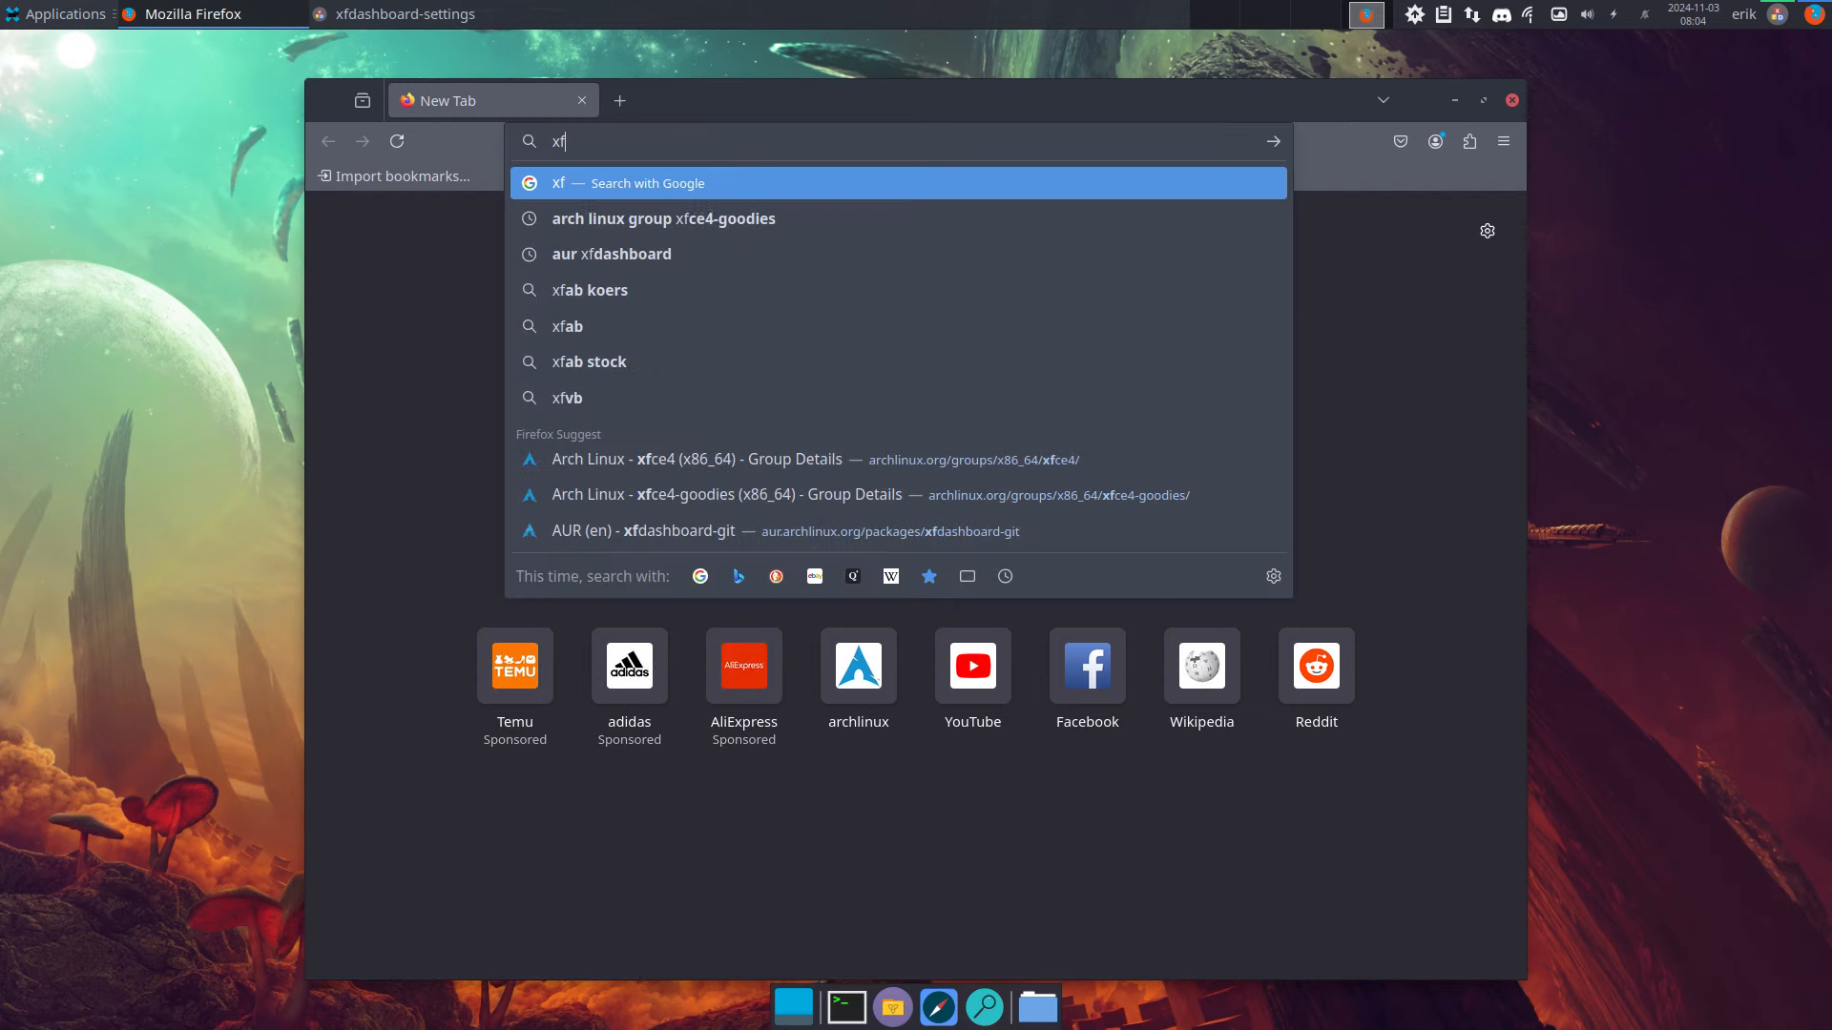
text(dashboard xfce)
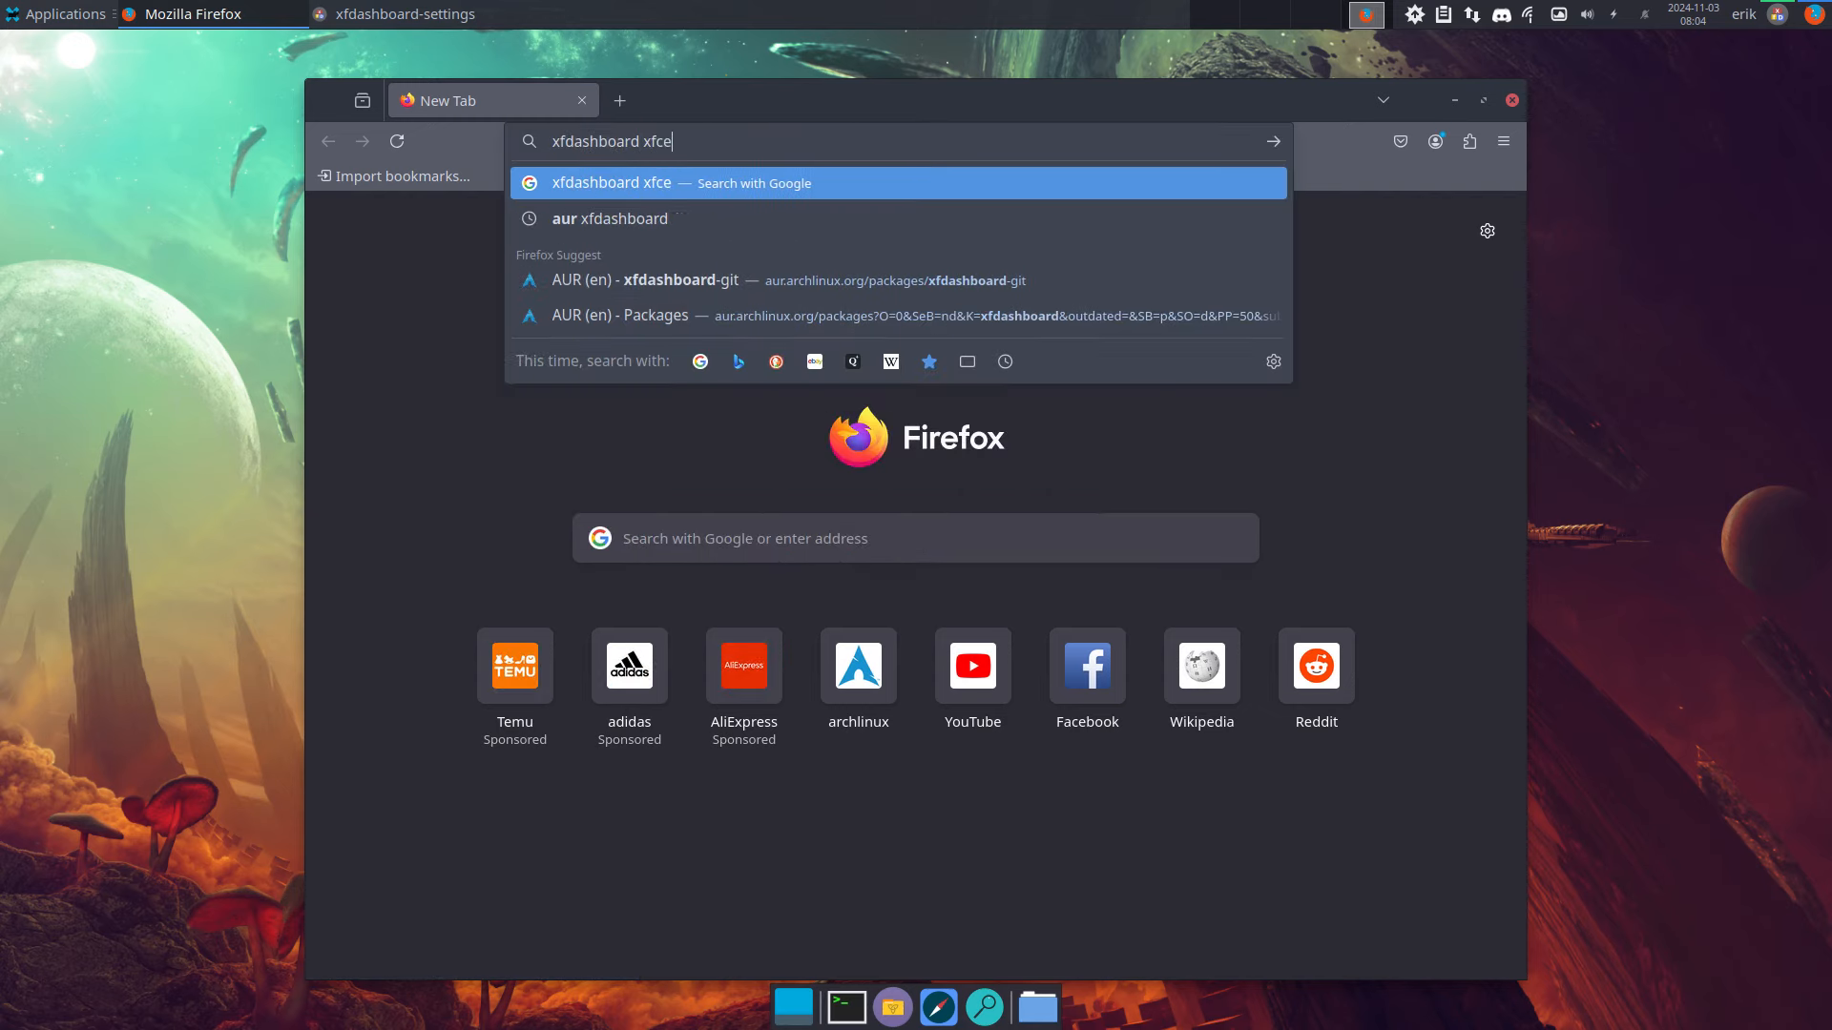
key(Return)
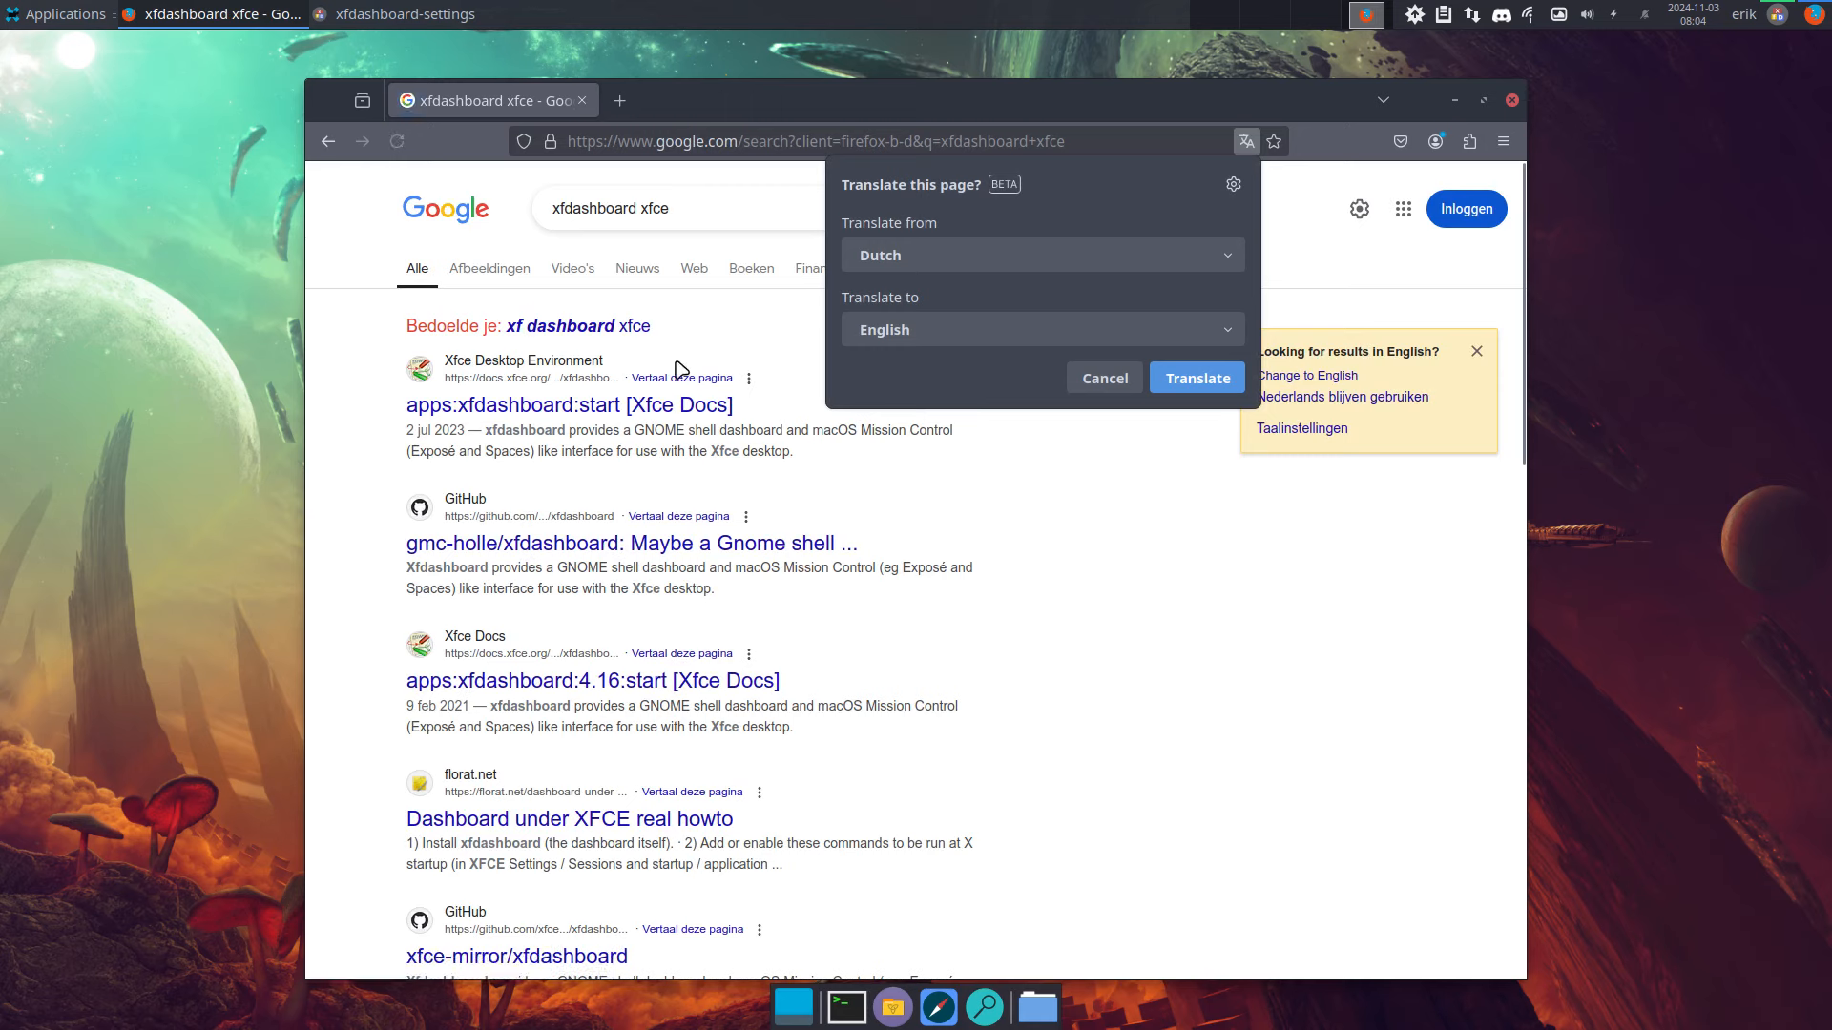
click(1122, 380)
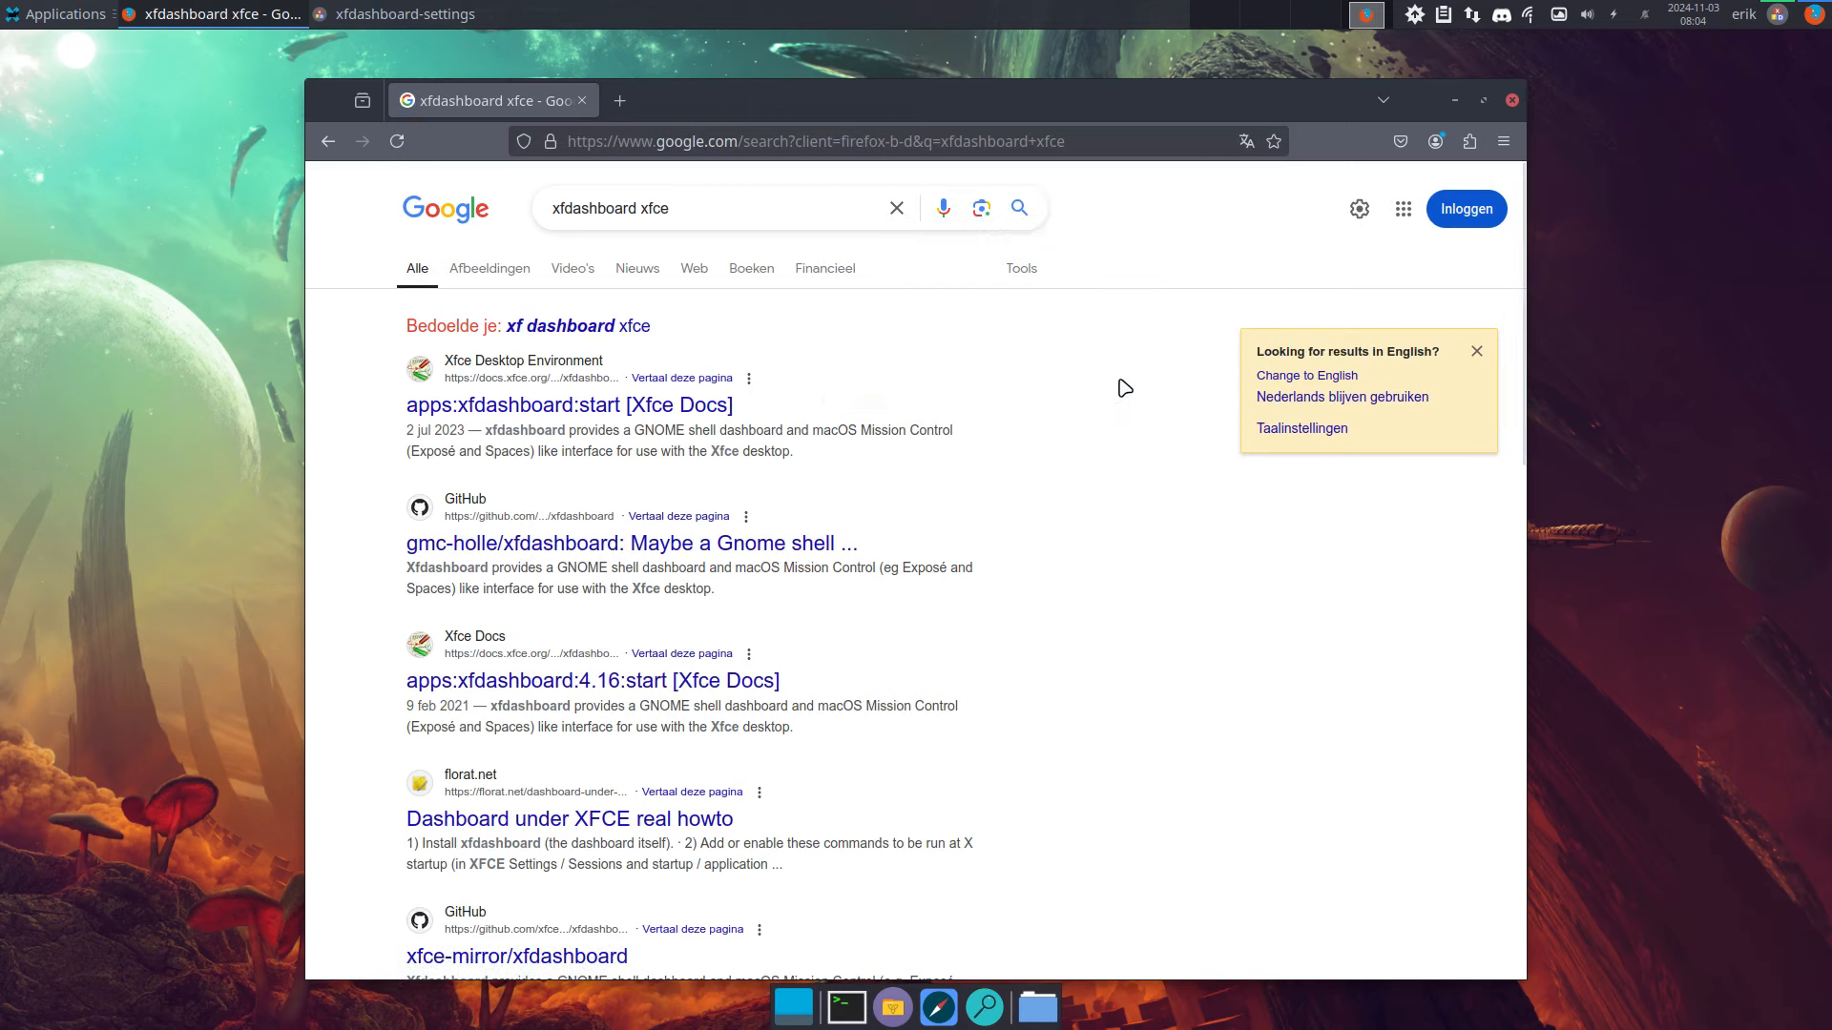
- Open the gmc-holle/xfdashboard GitHub repository and read its README, including the installation section
click(751, 558)
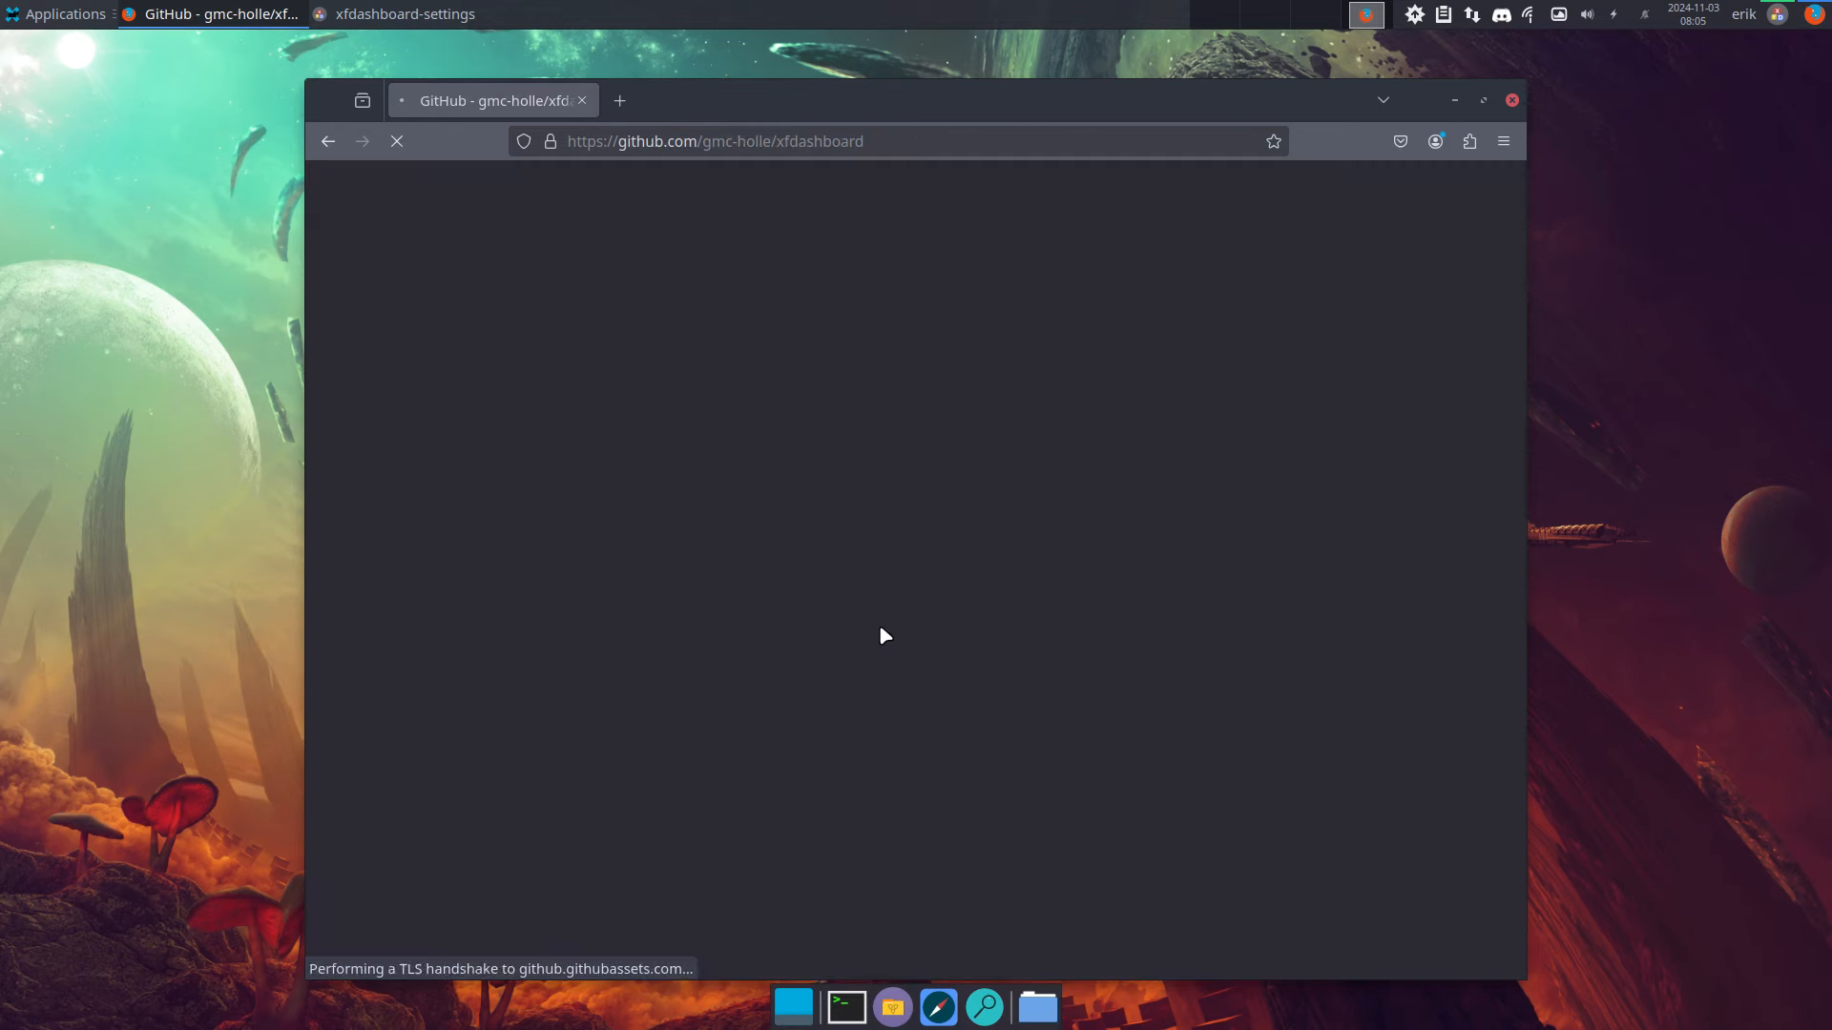
scroll(925, 743, down, 8)
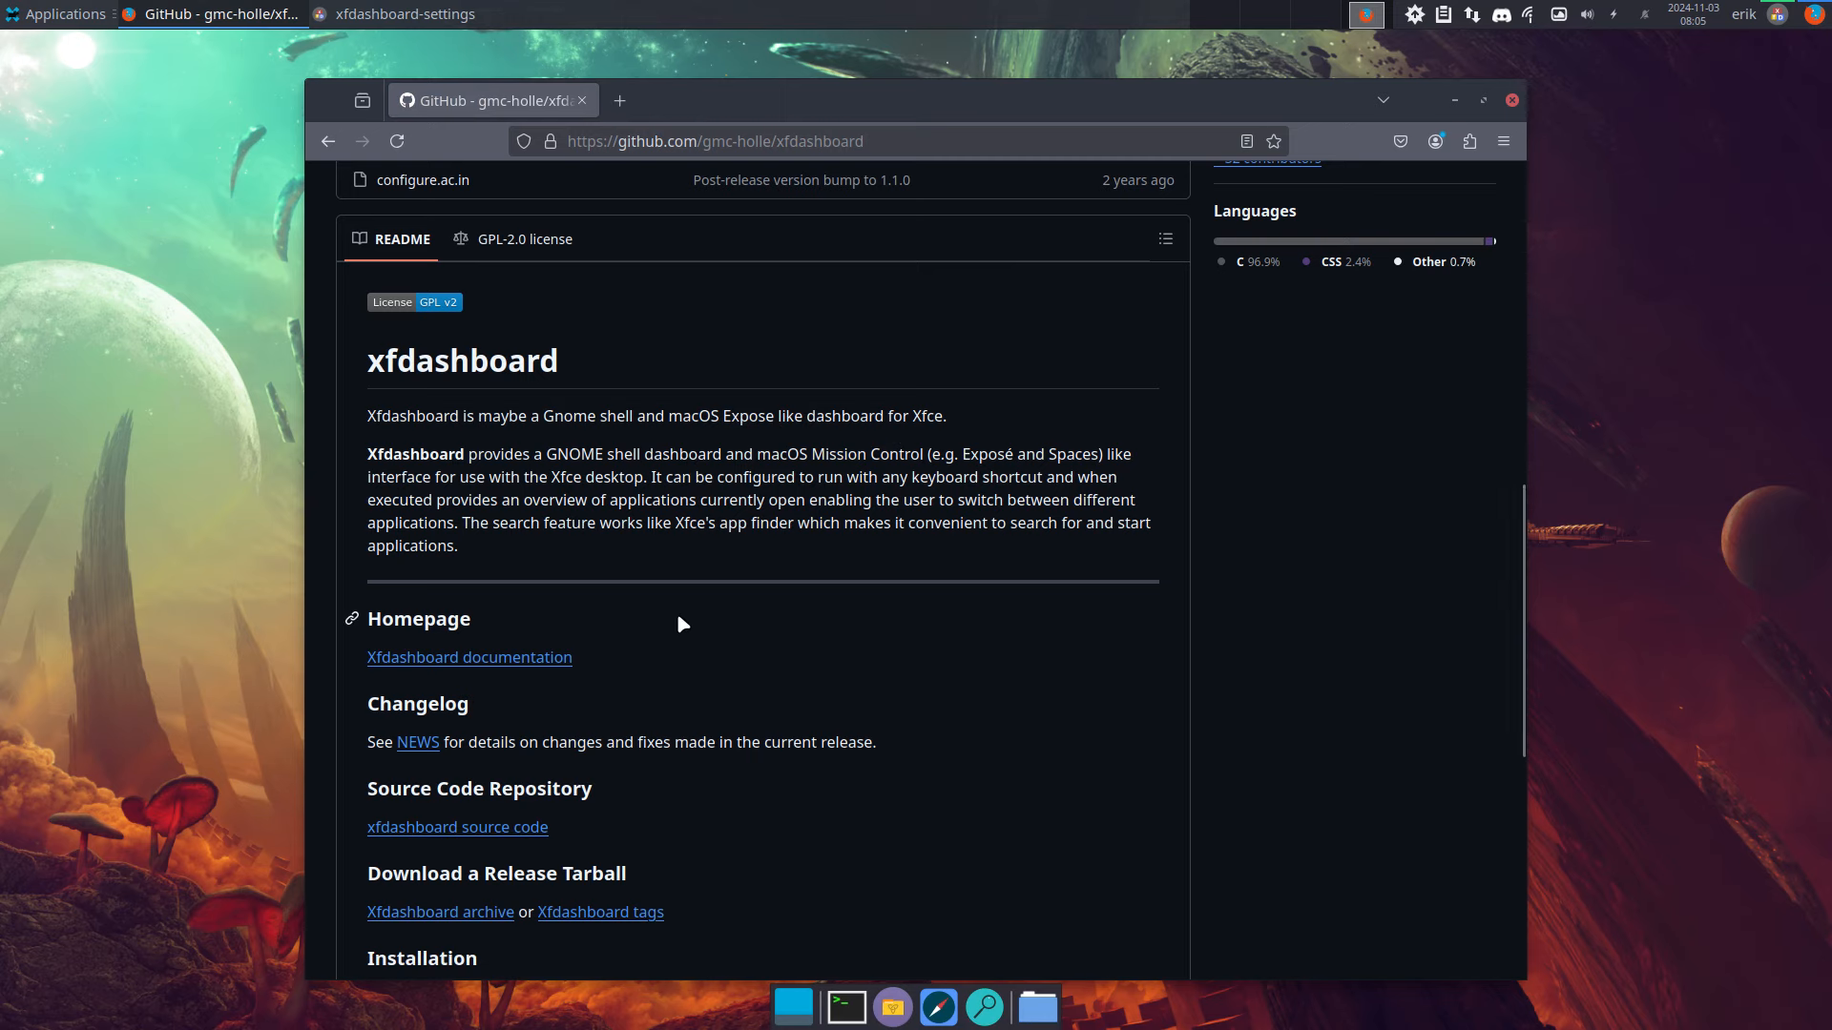
scroll(681, 622, down, 5)
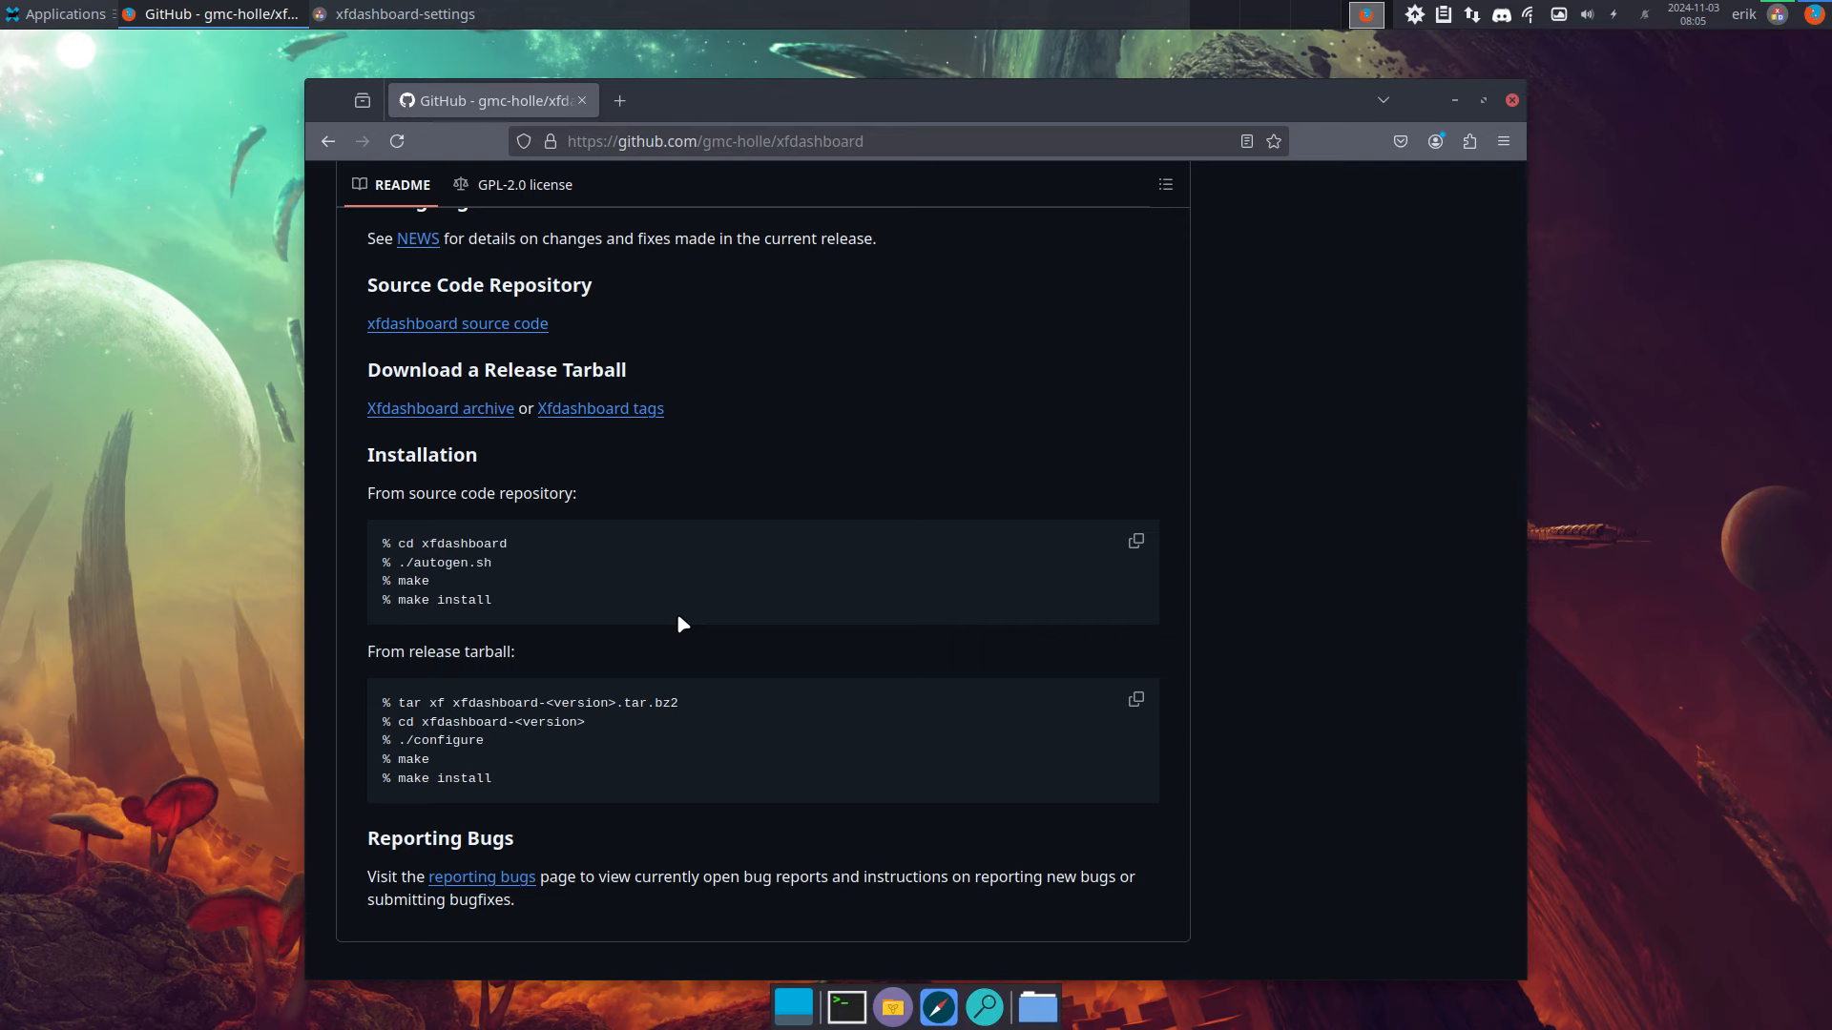
scroll(678, 615, down, 1)
scroll(677, 622, up, 5)
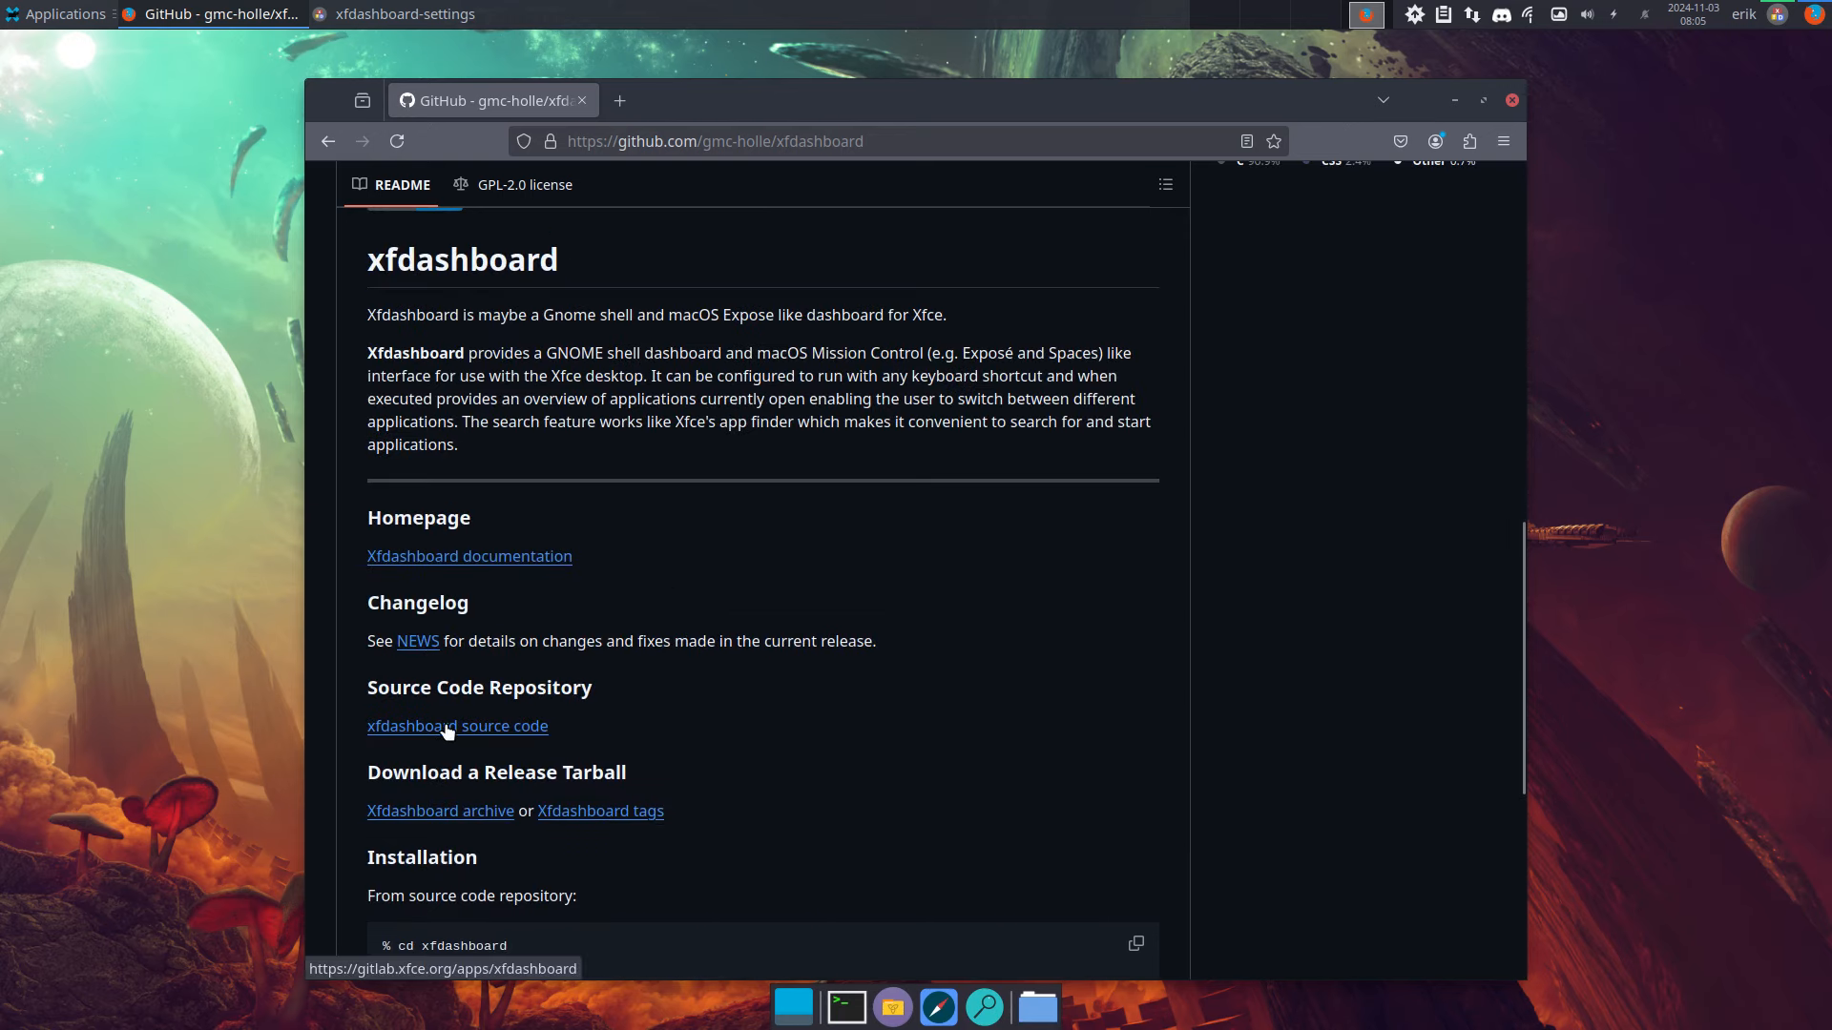
- Open the Xfdashboard documentation from the README and read its introduction, required packages, releases and source code sections
click(525, 559)
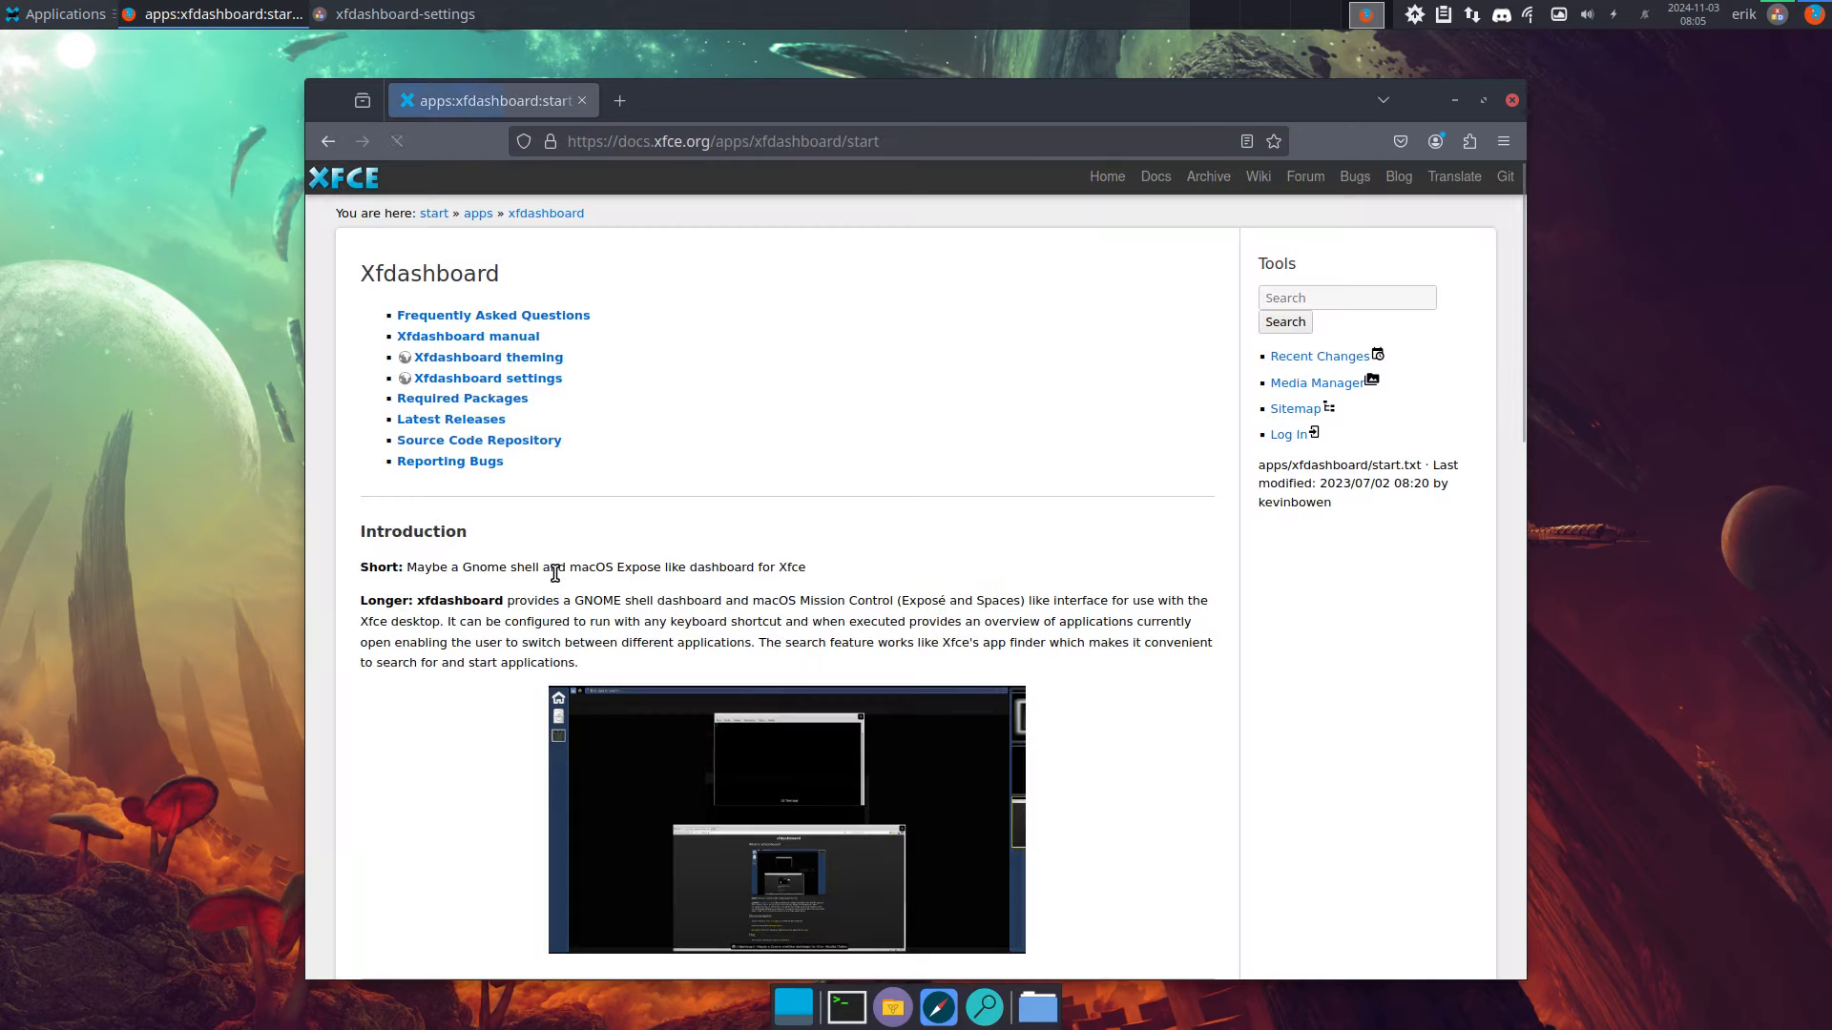
scroll(1097, 611, down, 3)
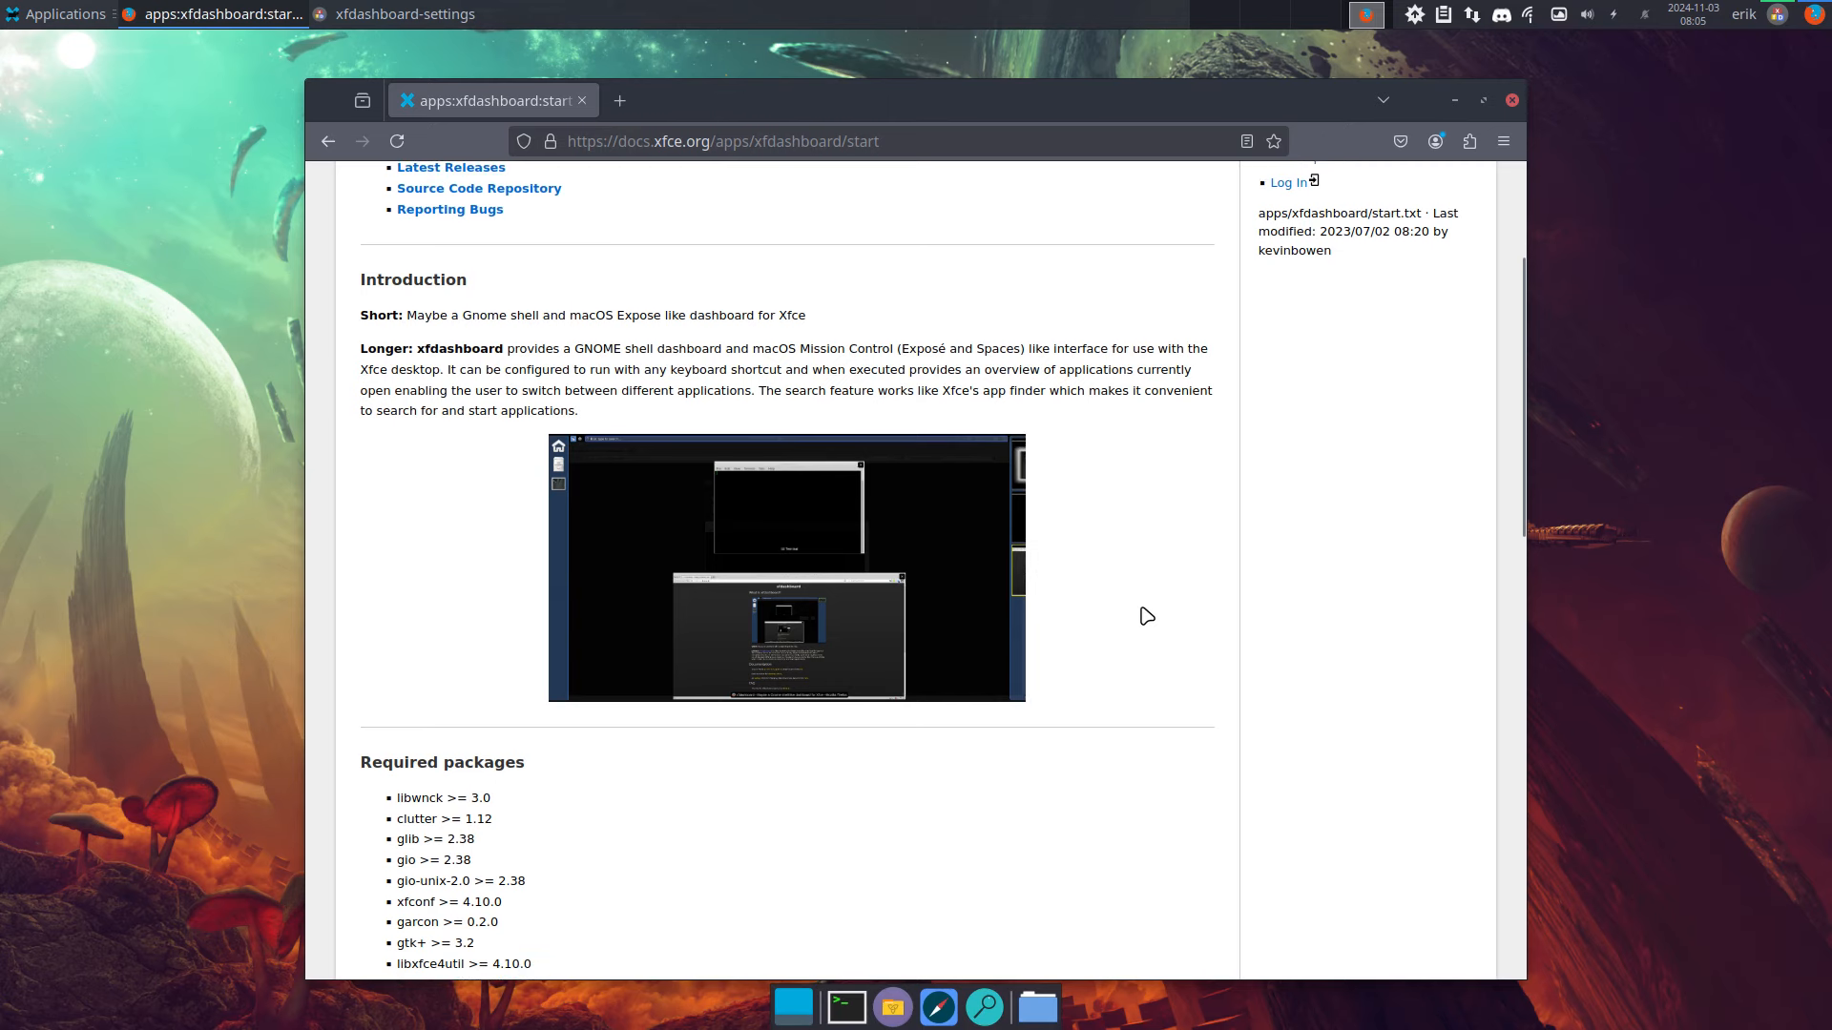
scroll(1146, 616, up, 3)
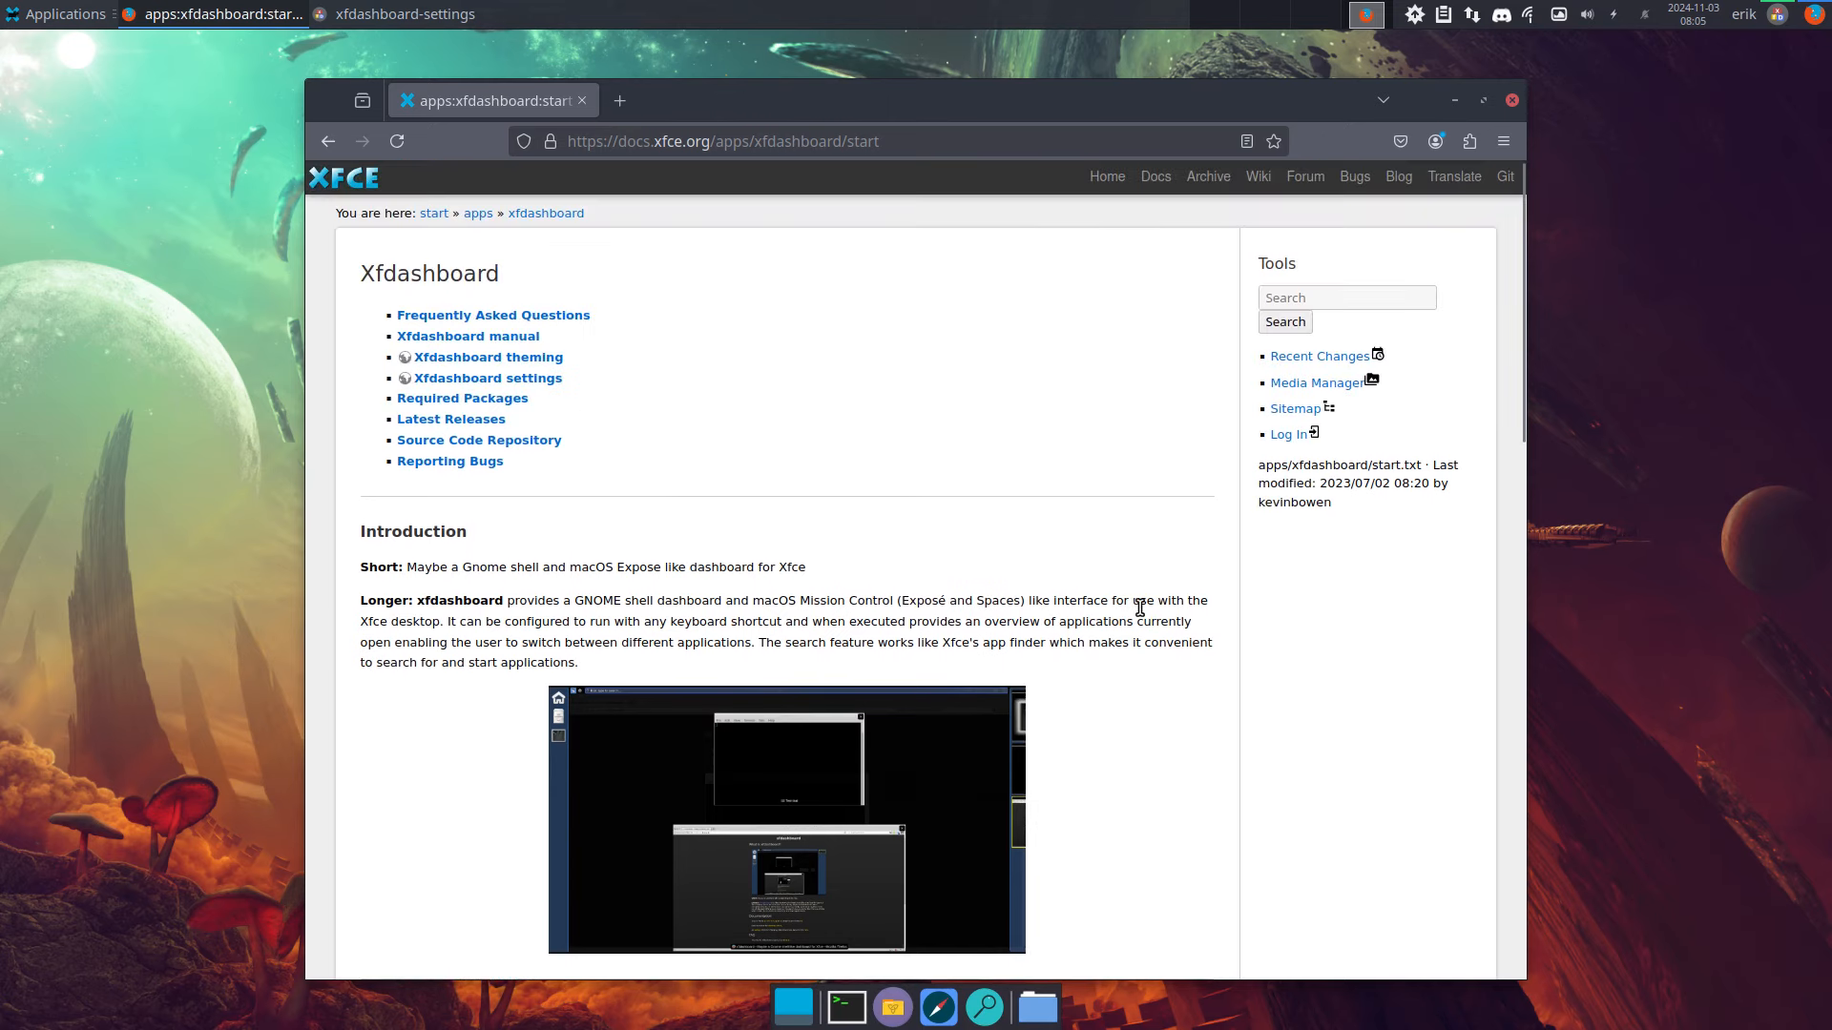
scroll(1140, 611, down, 7)
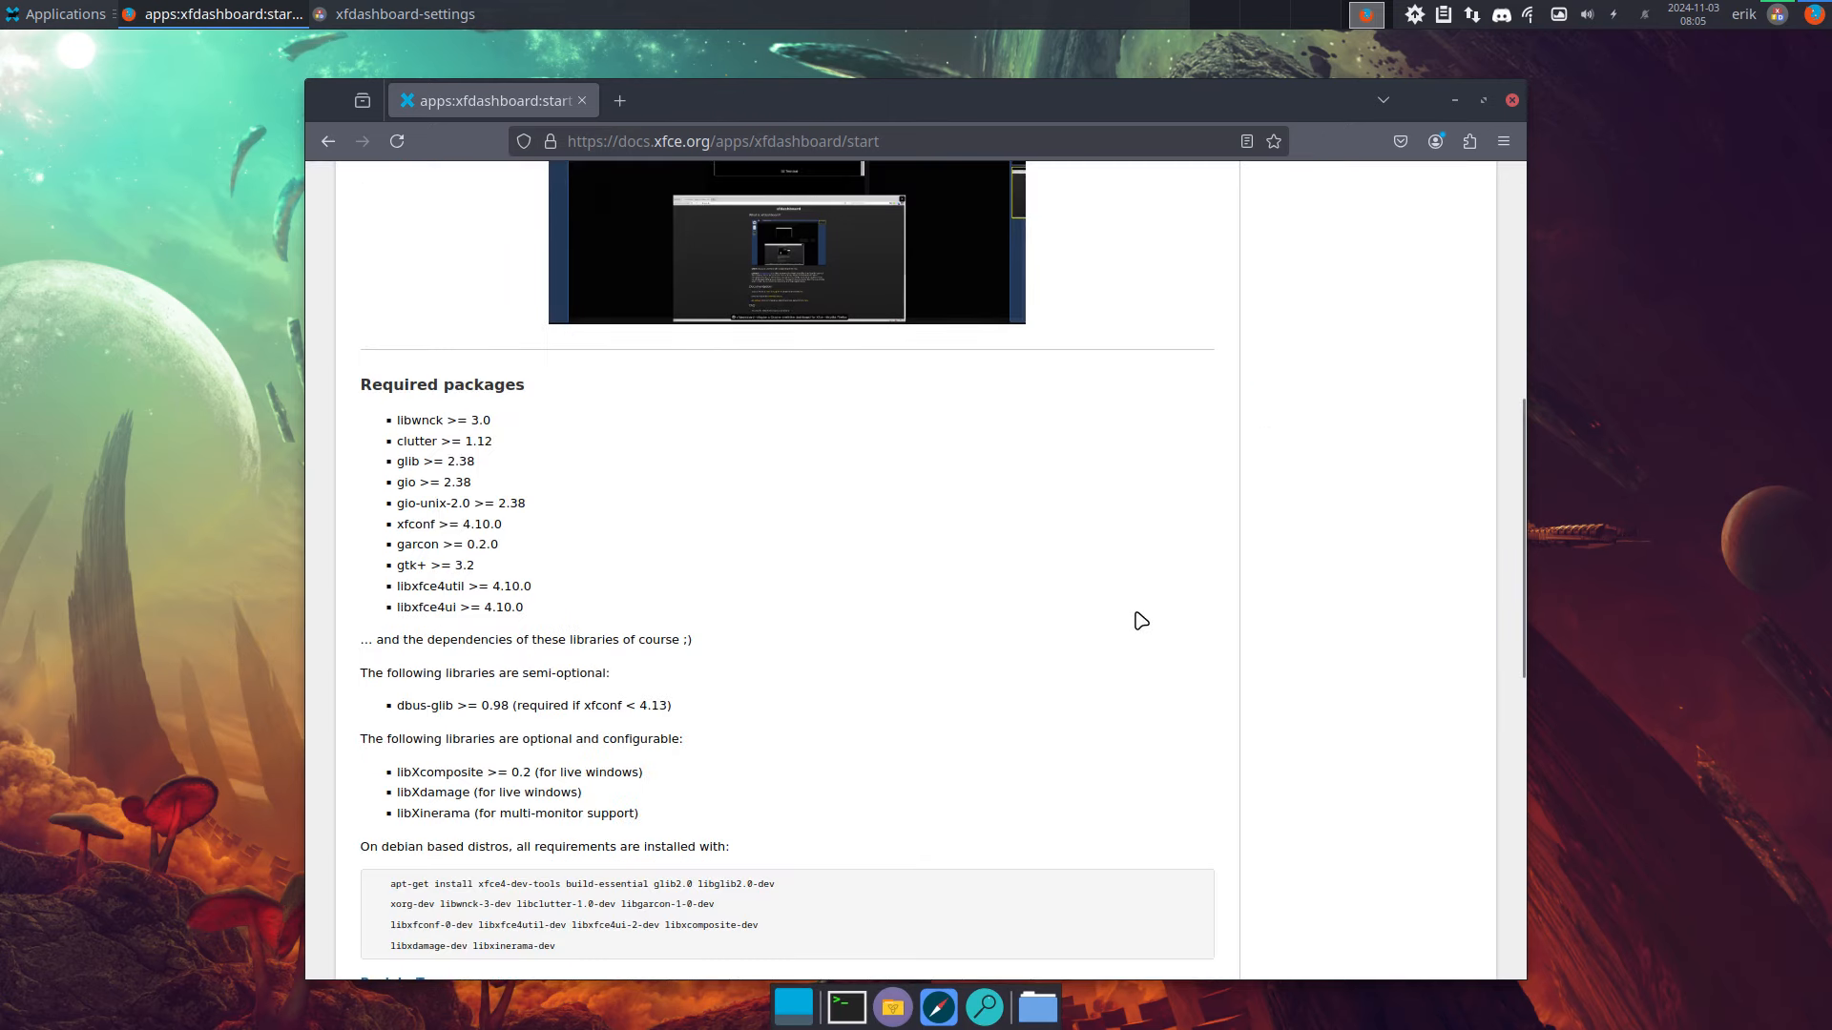
scroll(1141, 621, down, 7)
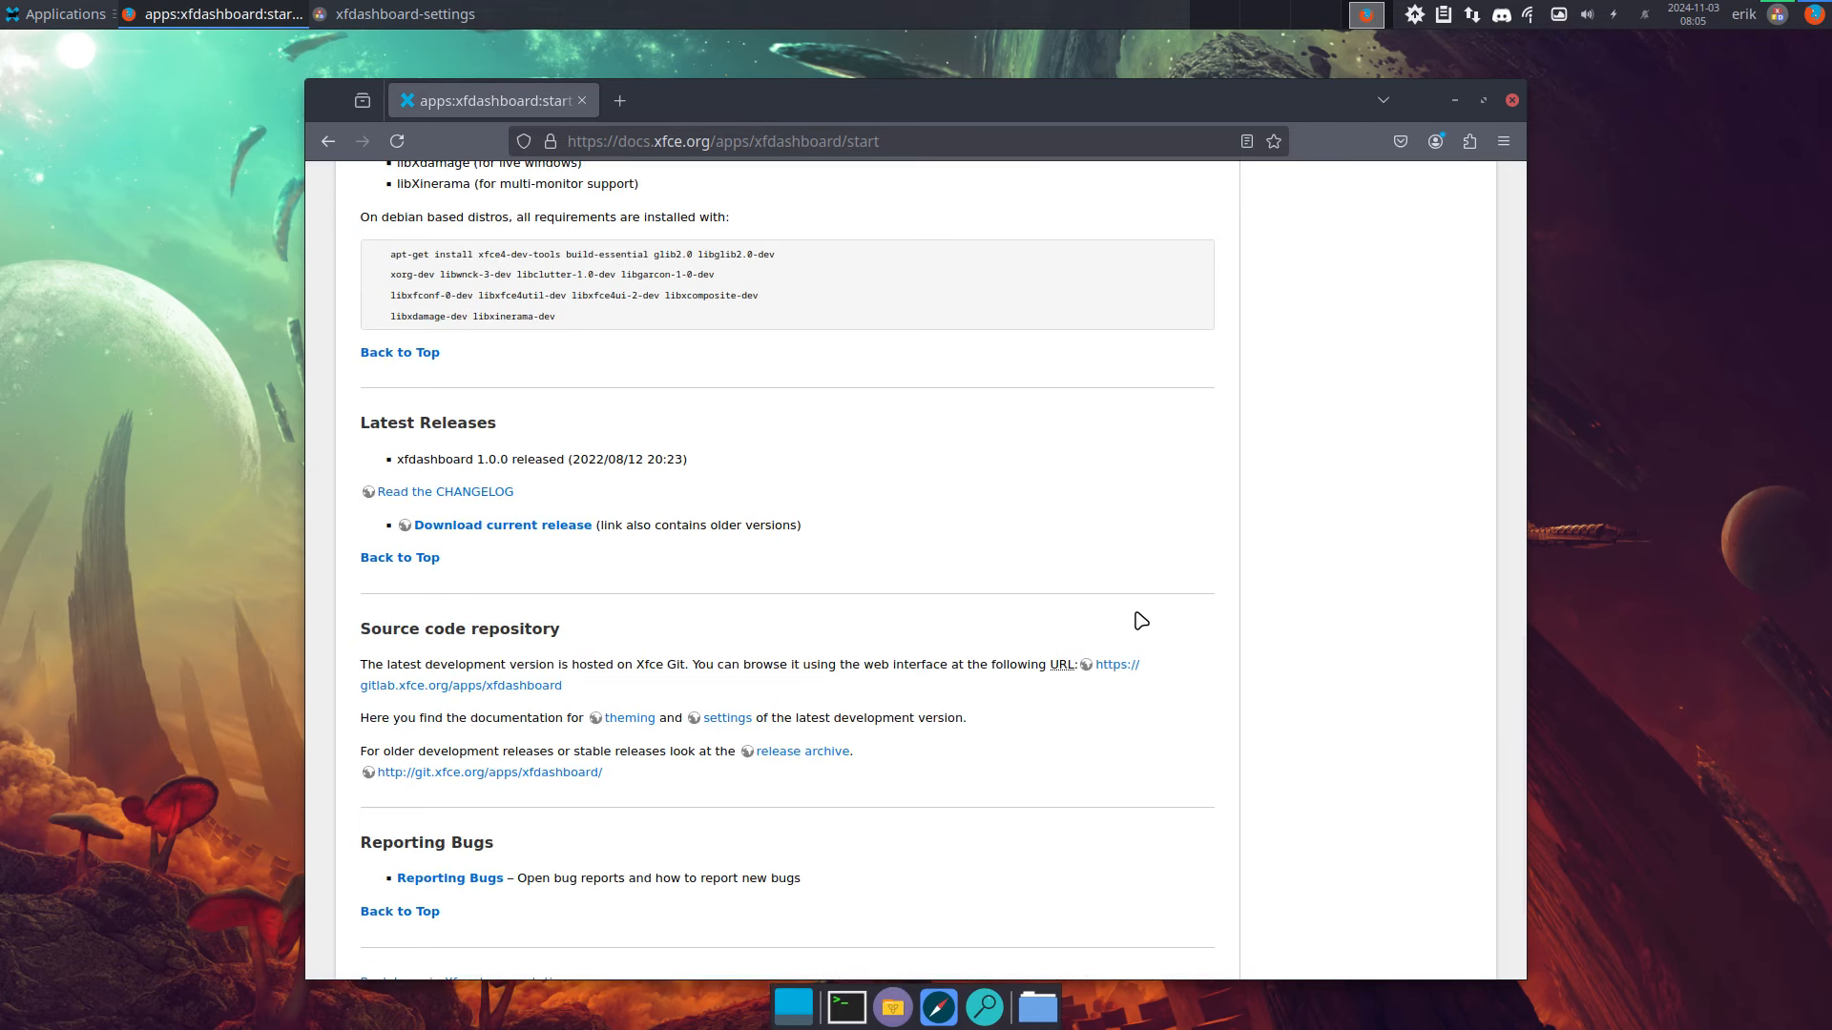
scroll(1141, 622, down, 1)
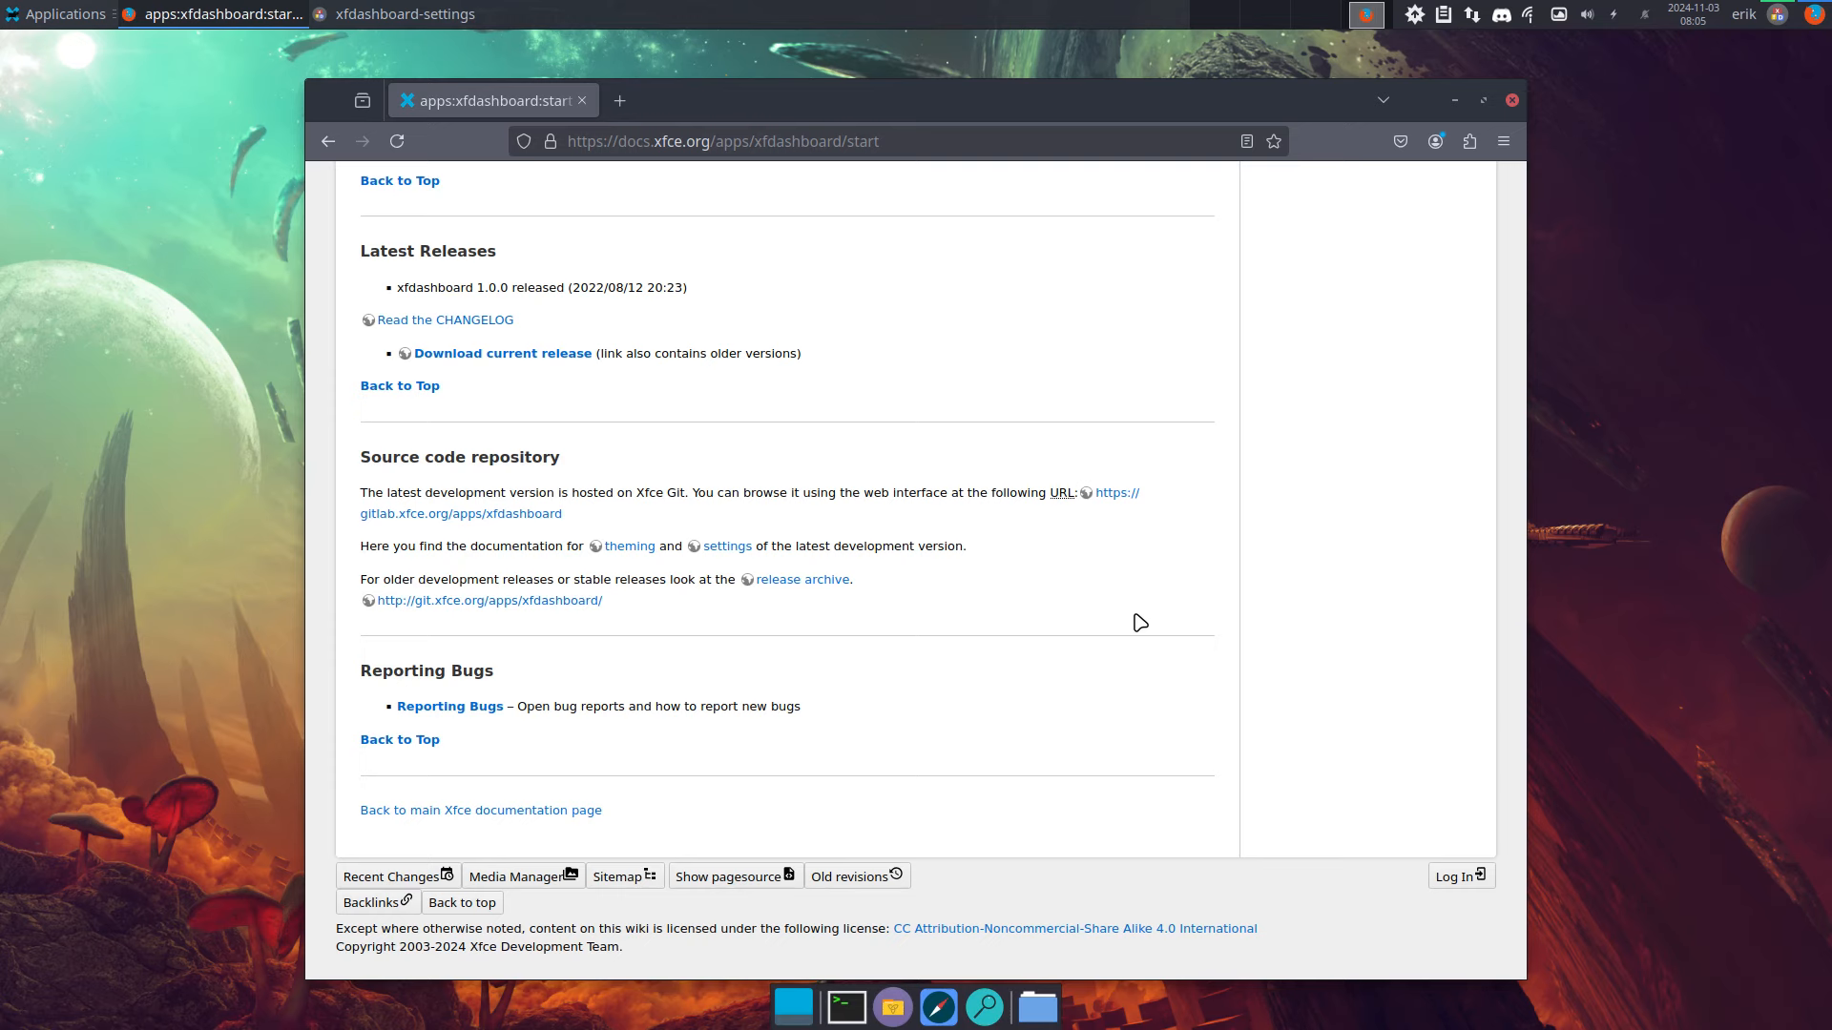
scroll(1141, 622, up, 5)
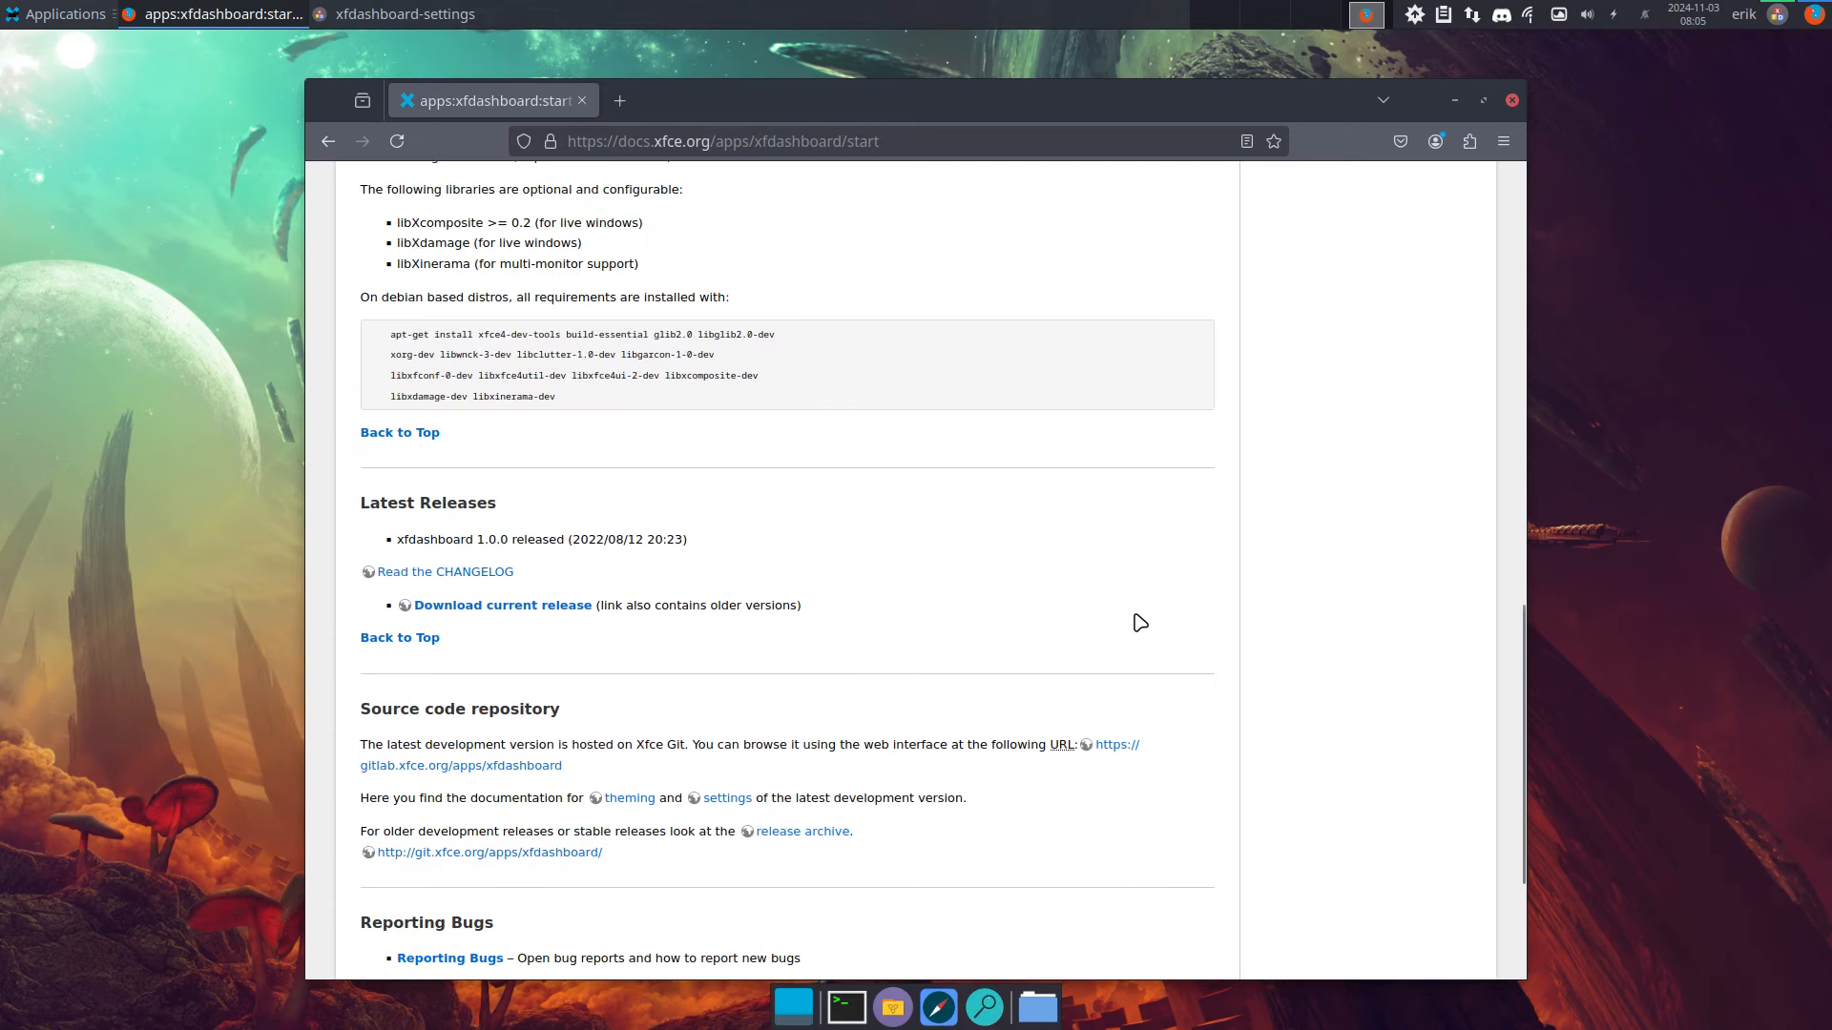
scroll(1140, 623, up, 12)
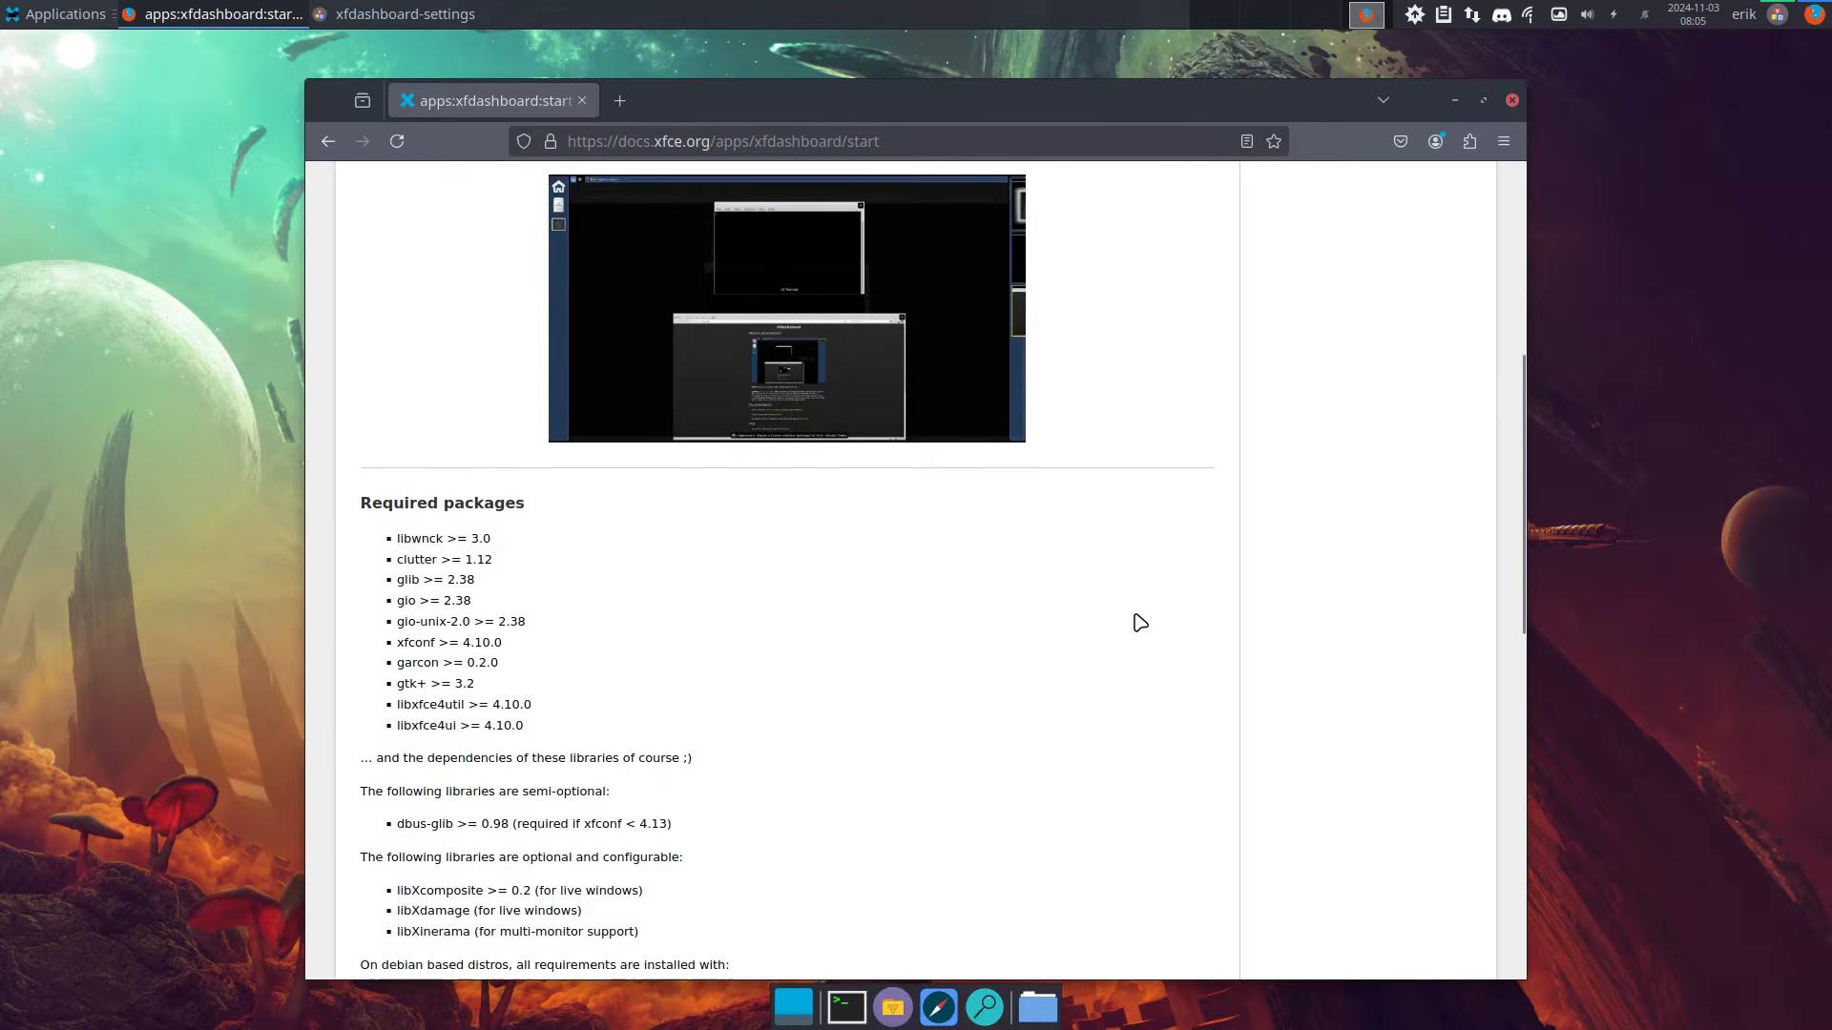
scroll(1141, 622, up, 6)
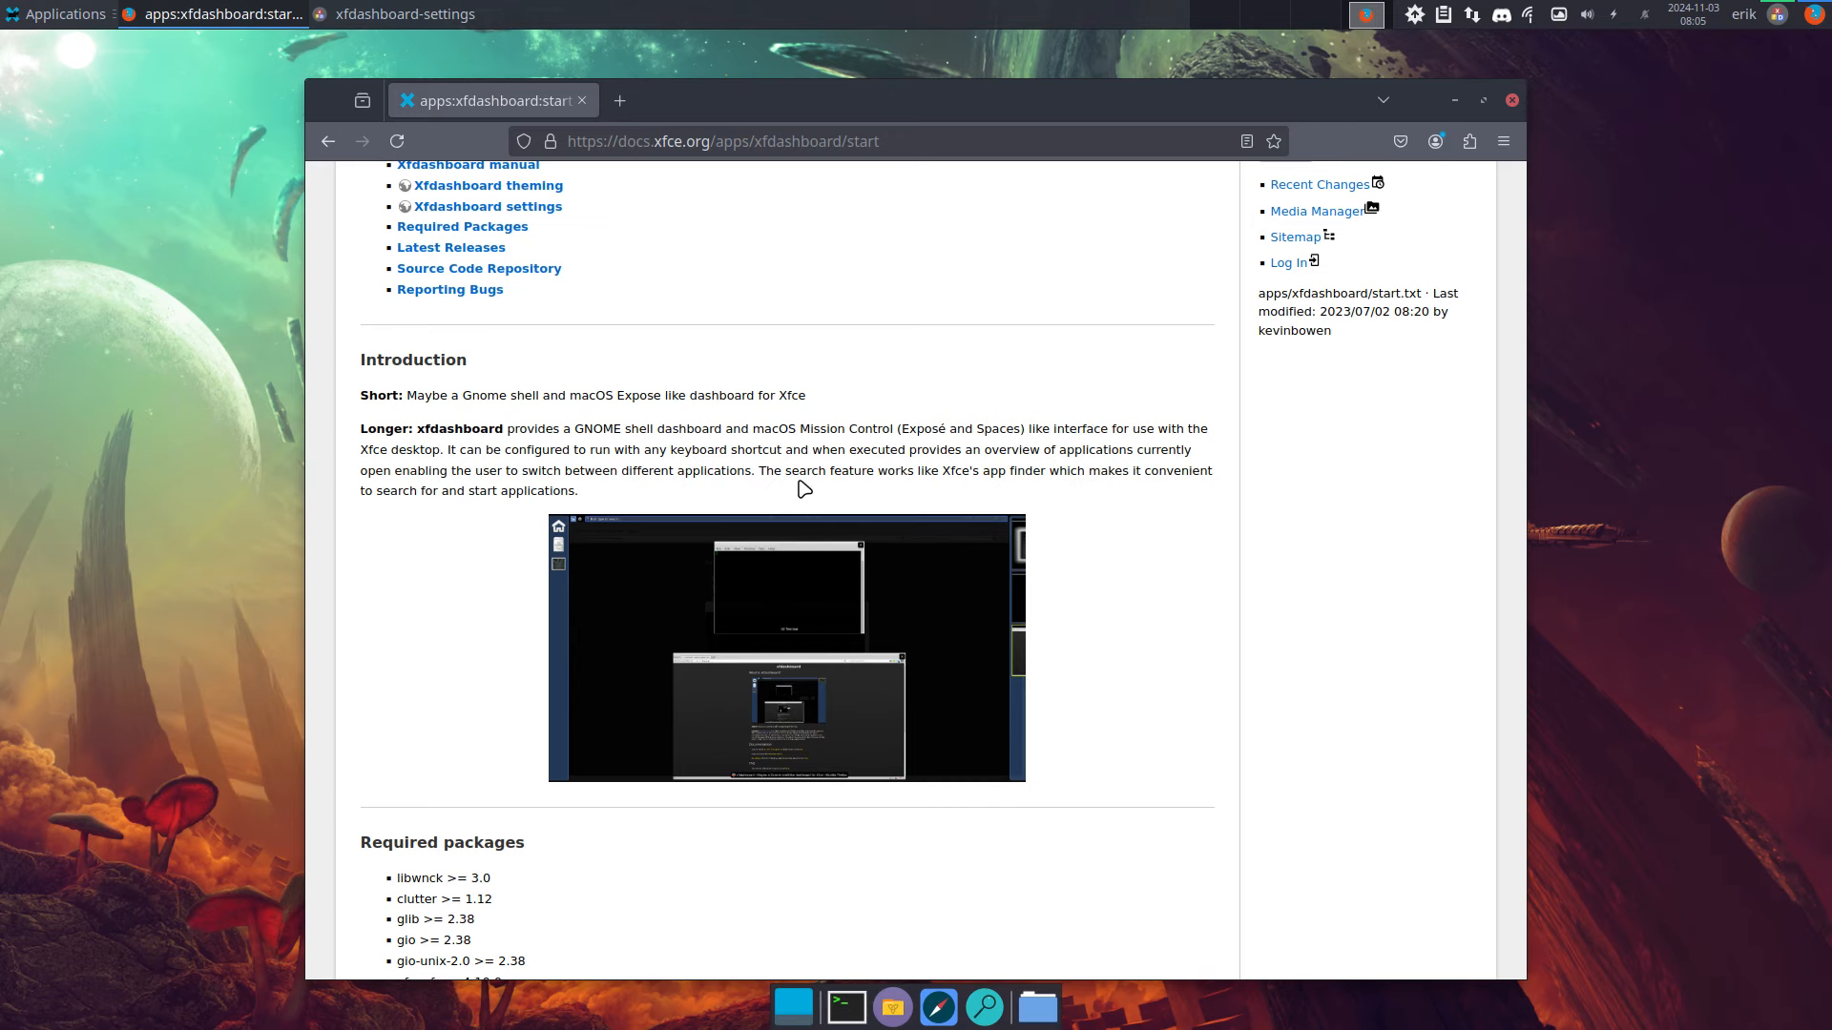
scroll(1166, 525, up, 3)
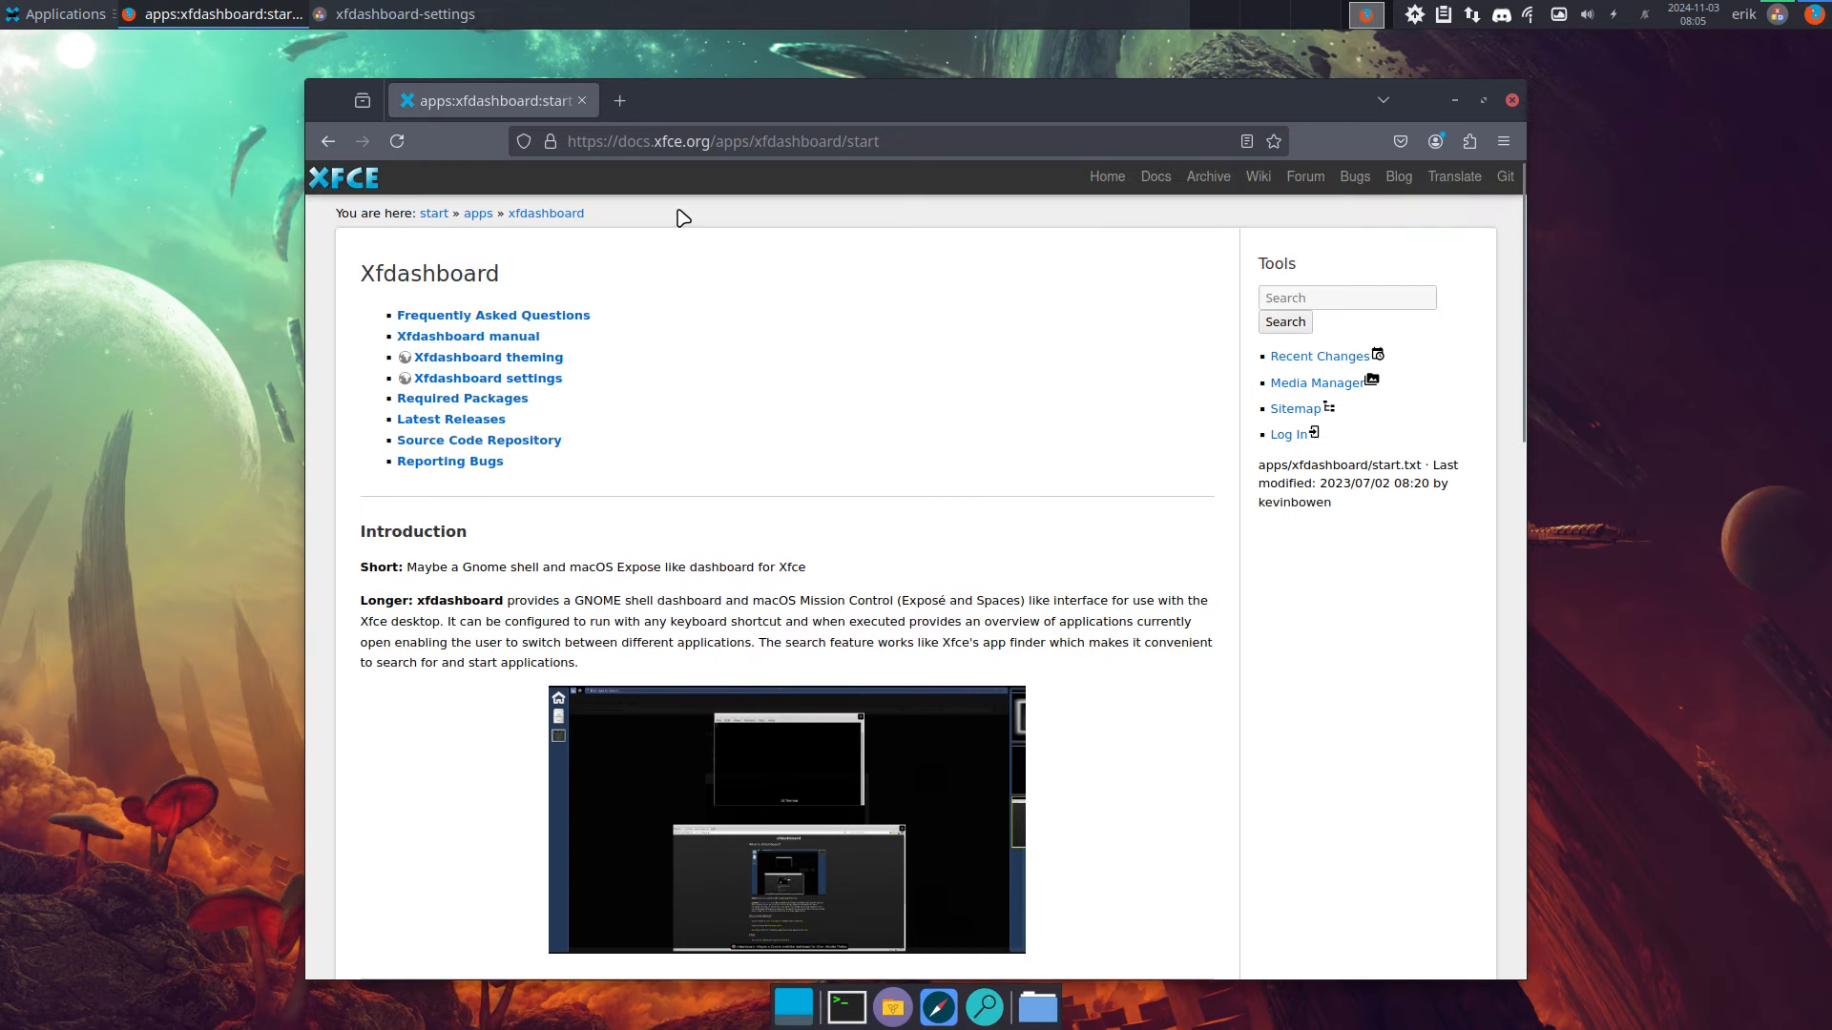
- Open the keyboard's application shortcuts from the Xfce Settings Manager
click(53, 19)
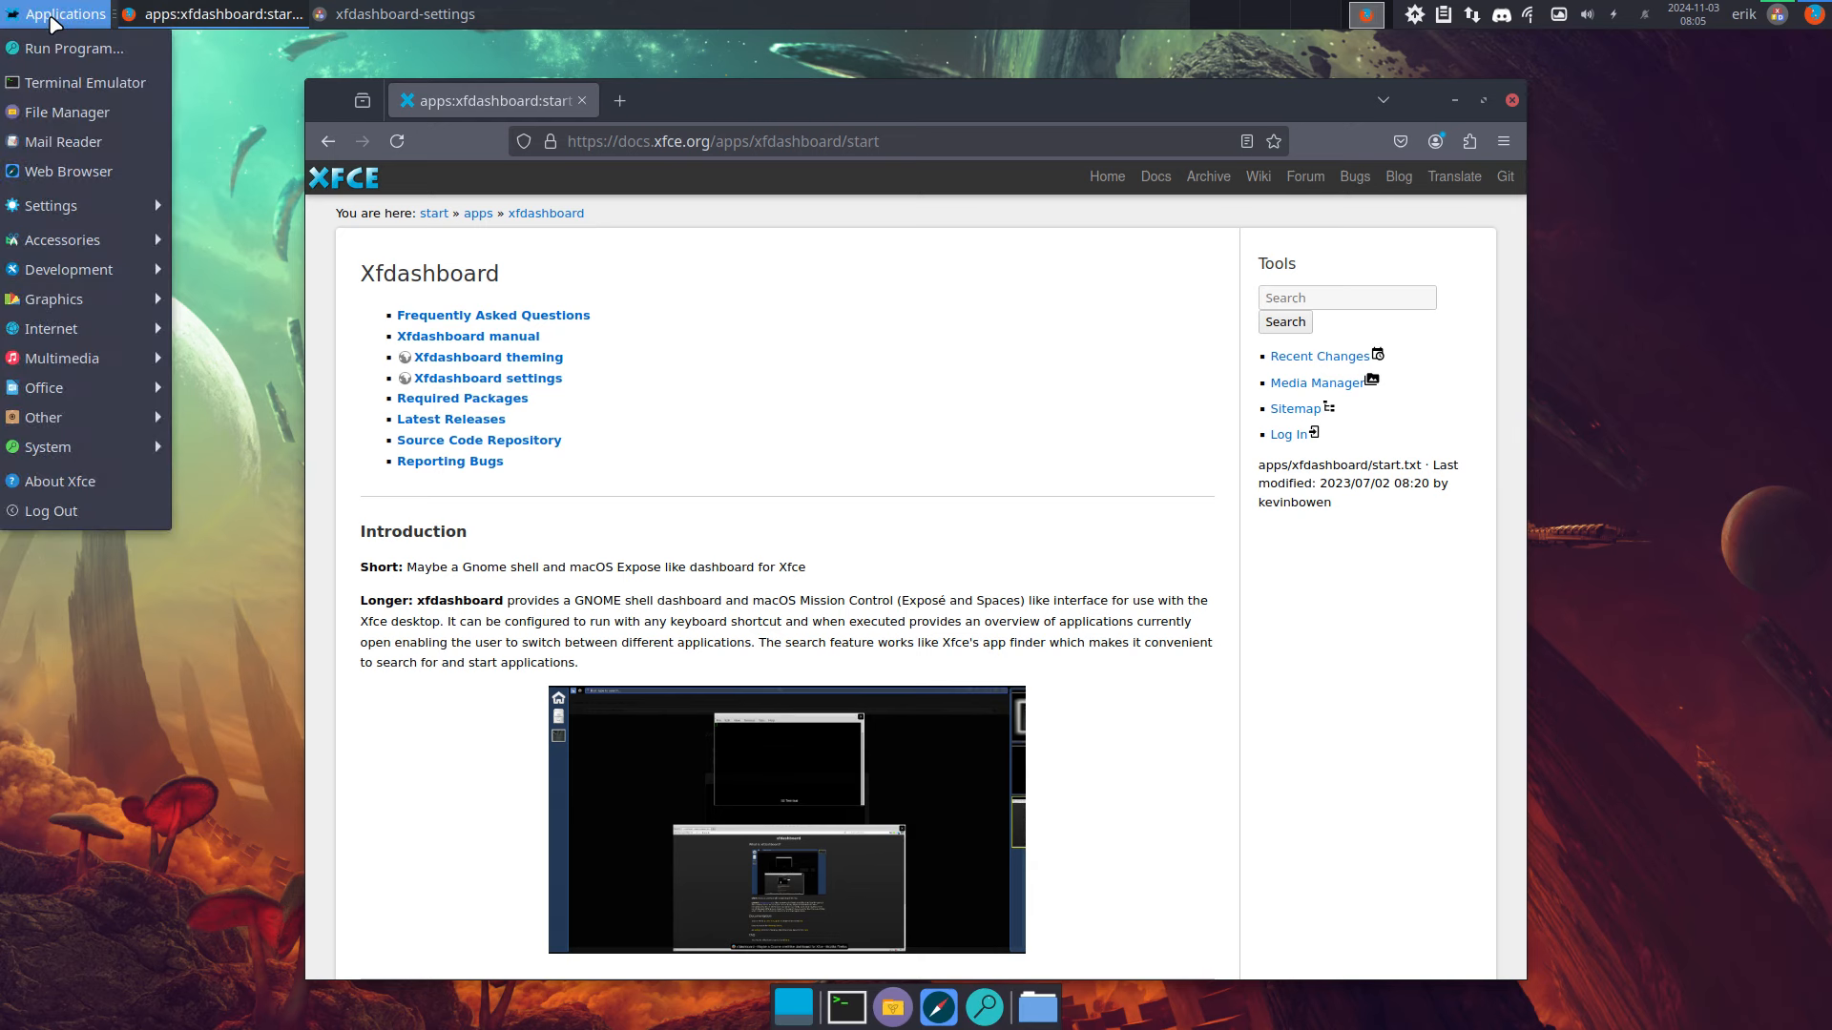
mouse_move(91, 205)
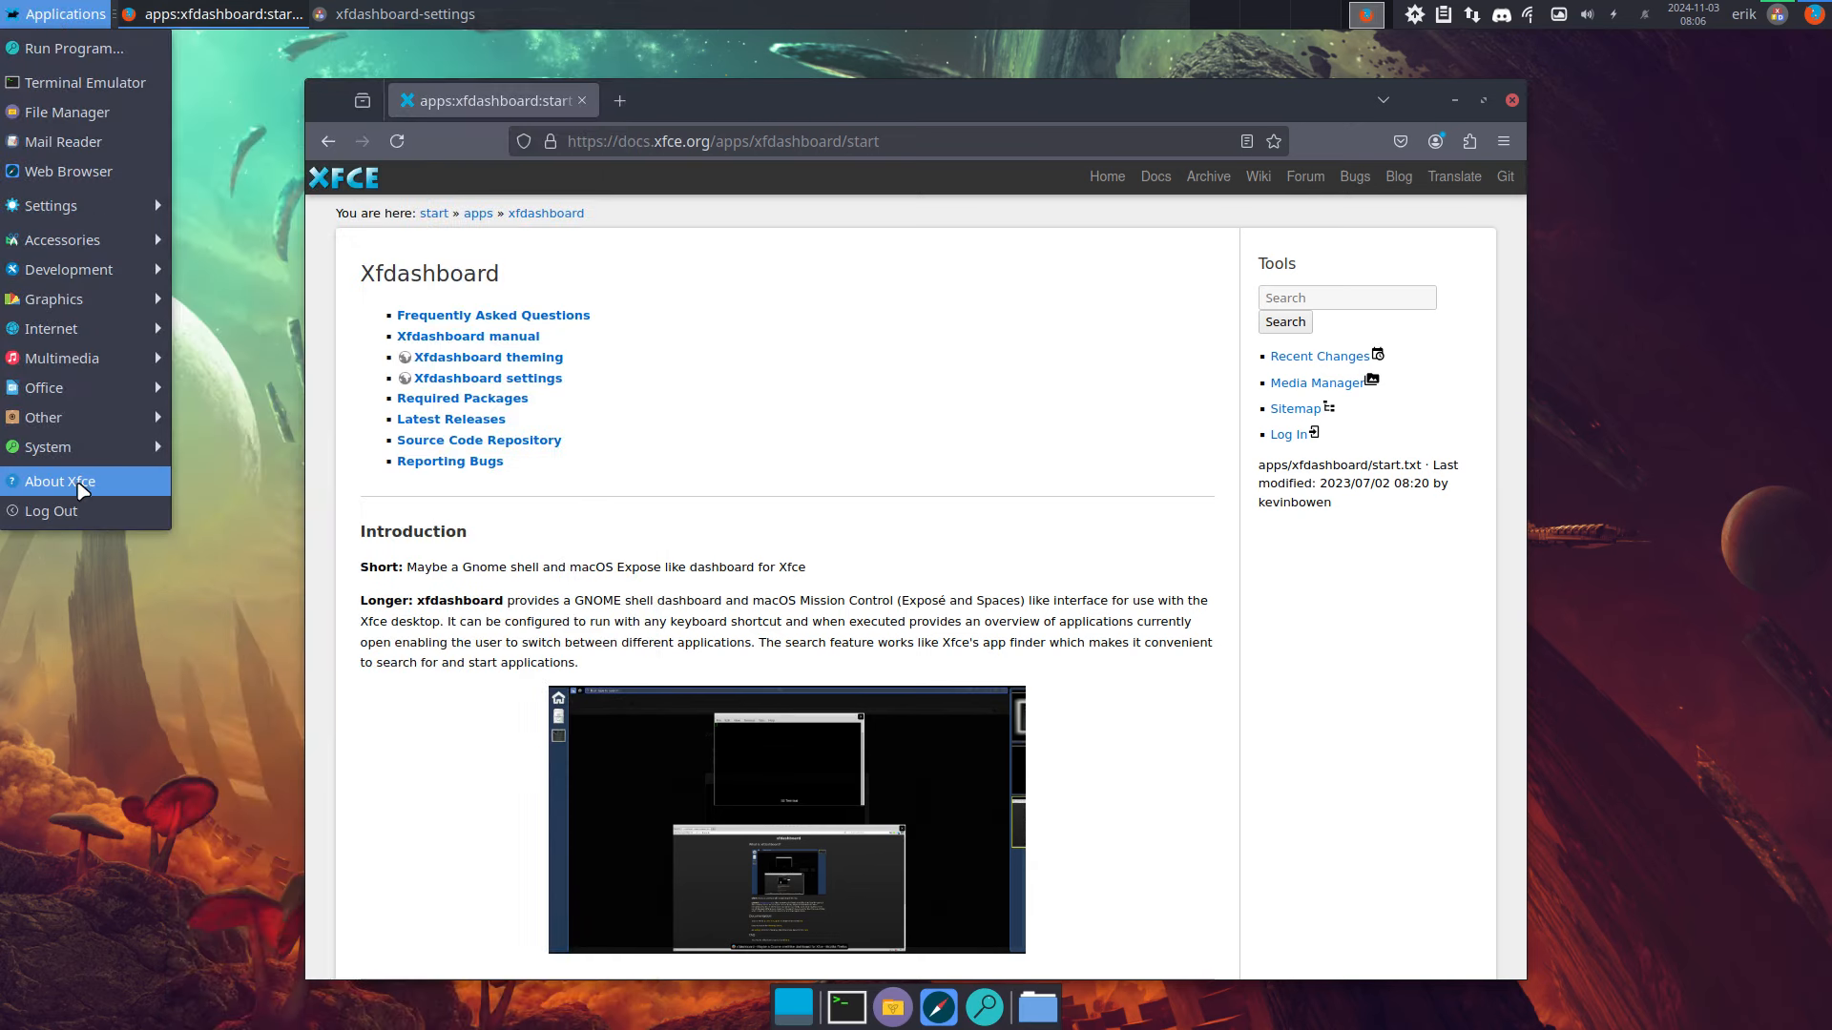
mouse_move(112, 453)
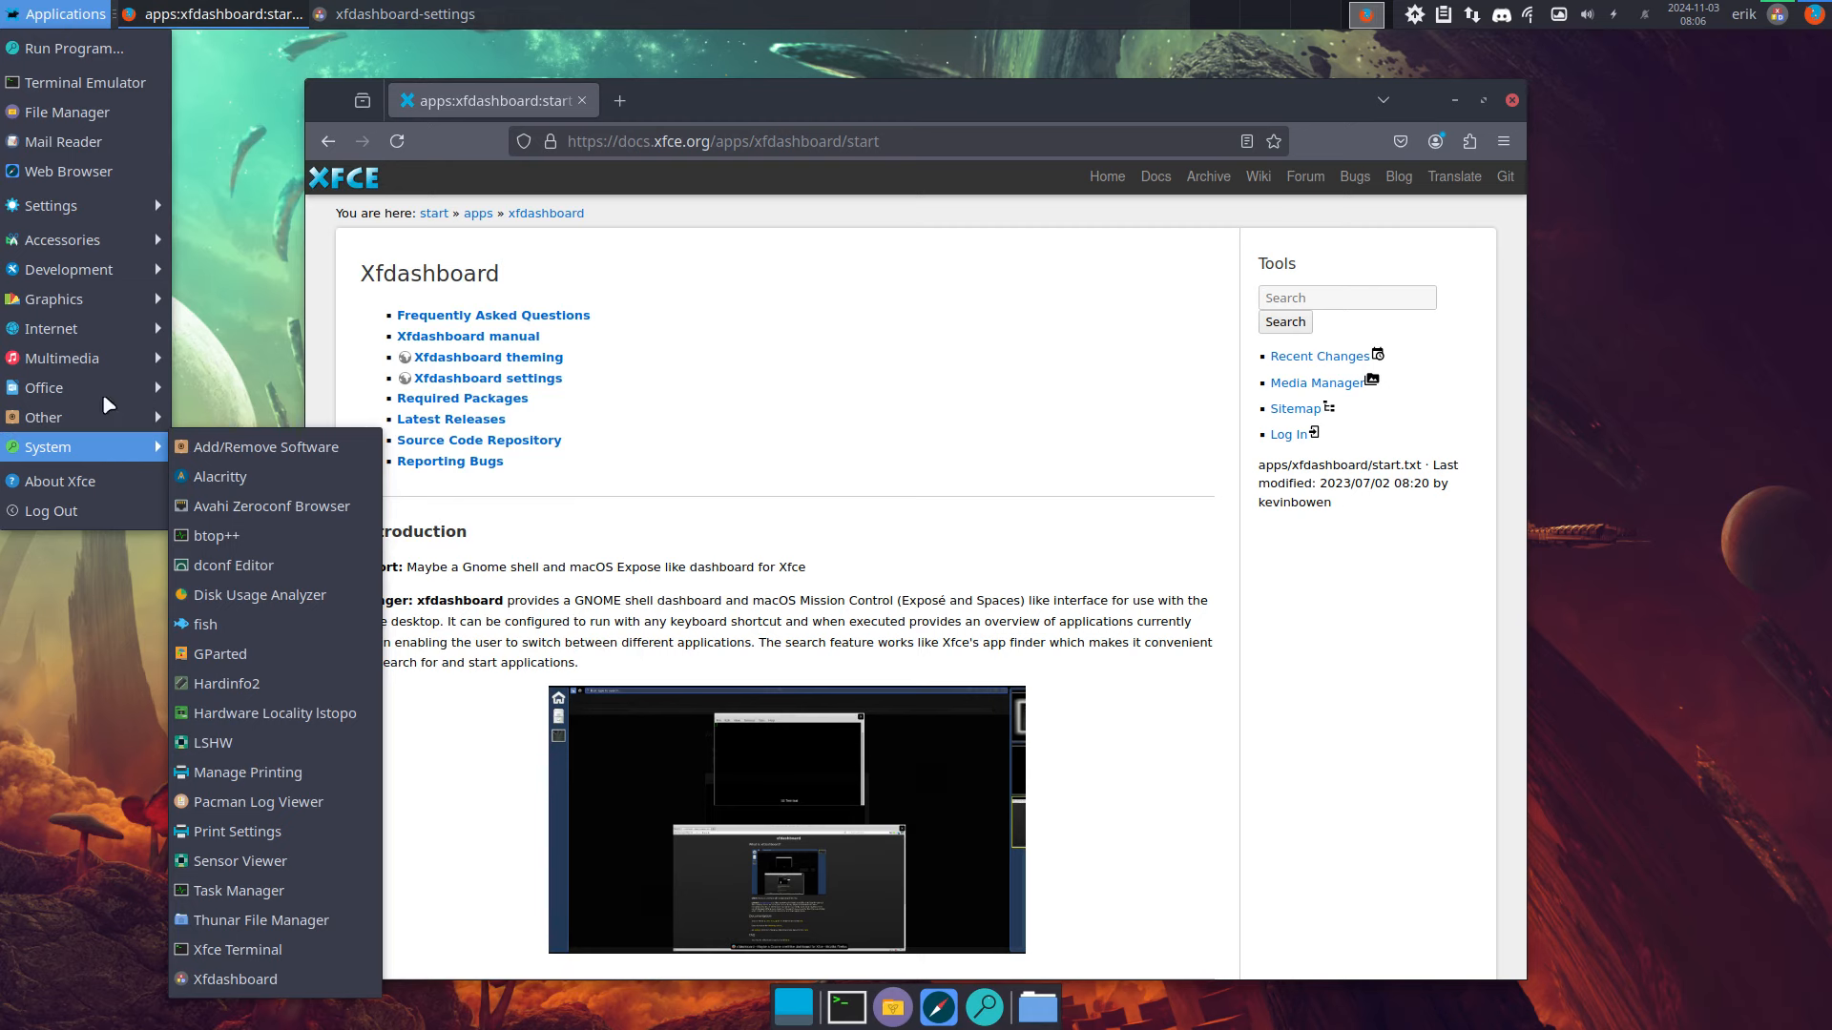
scroll(318, 304, up, 6)
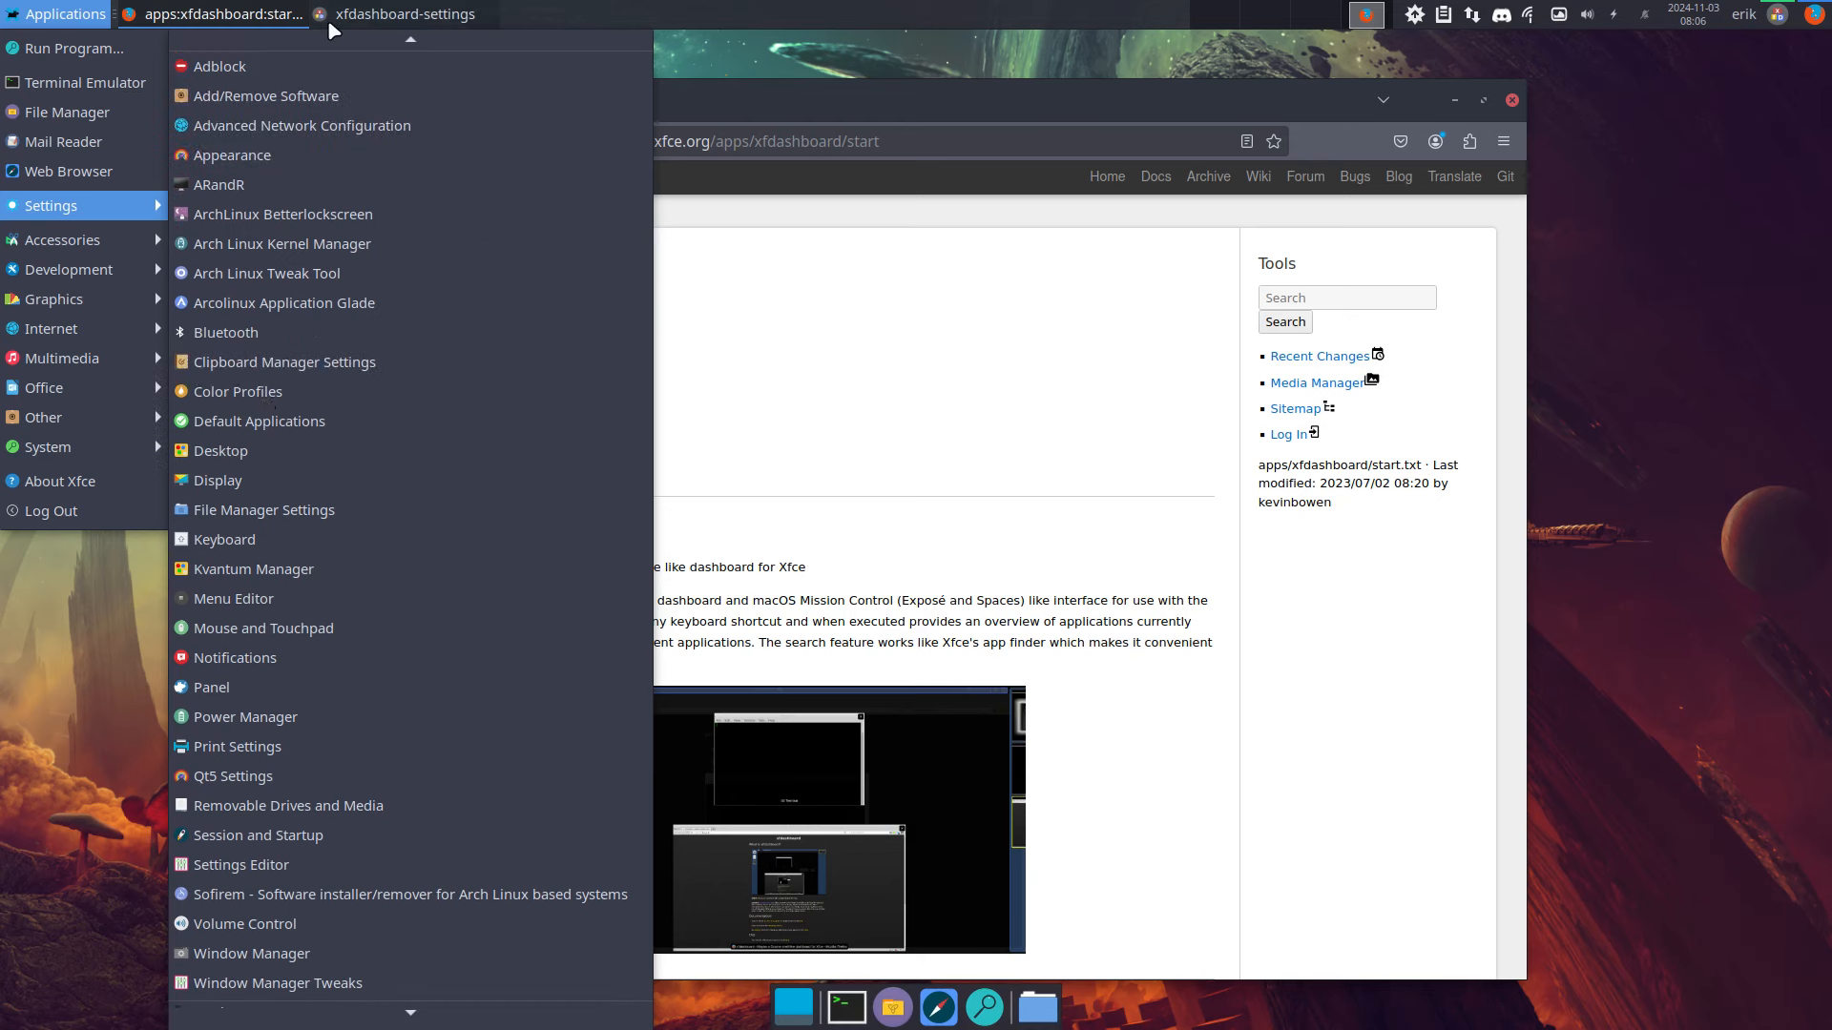
scroll(241, 143, up, 1)
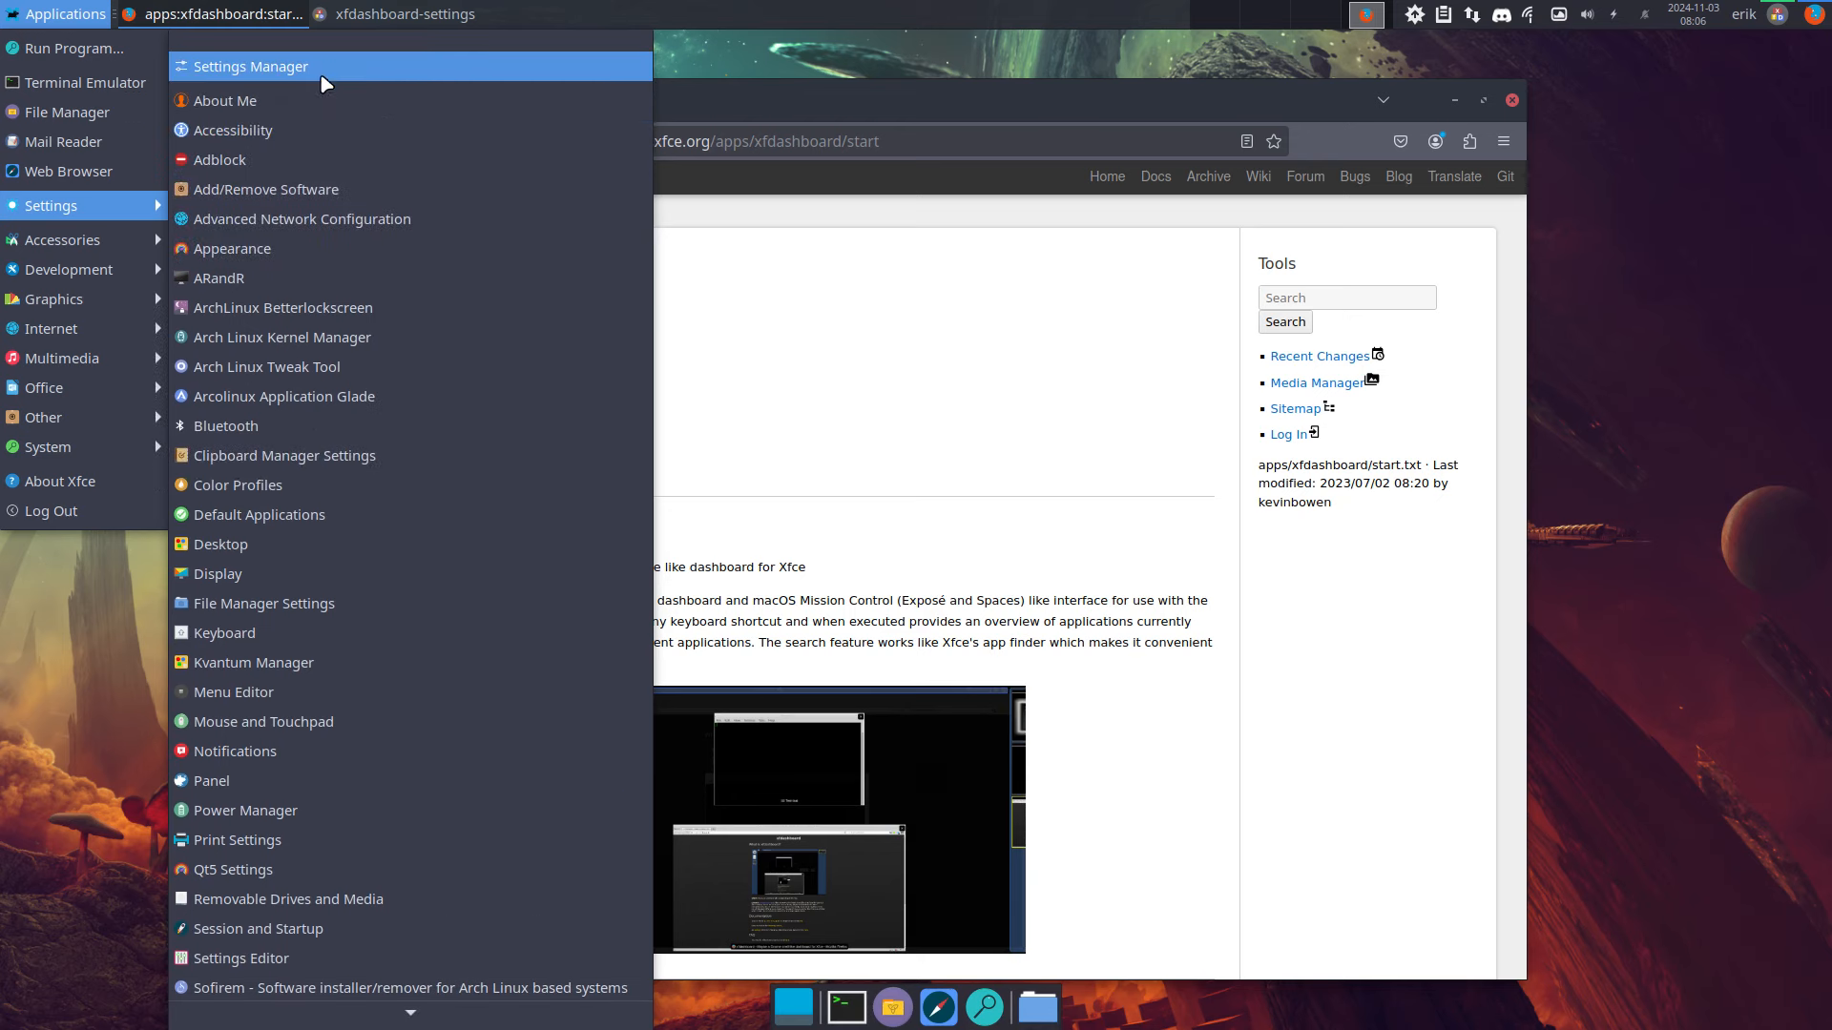
click(243, 67)
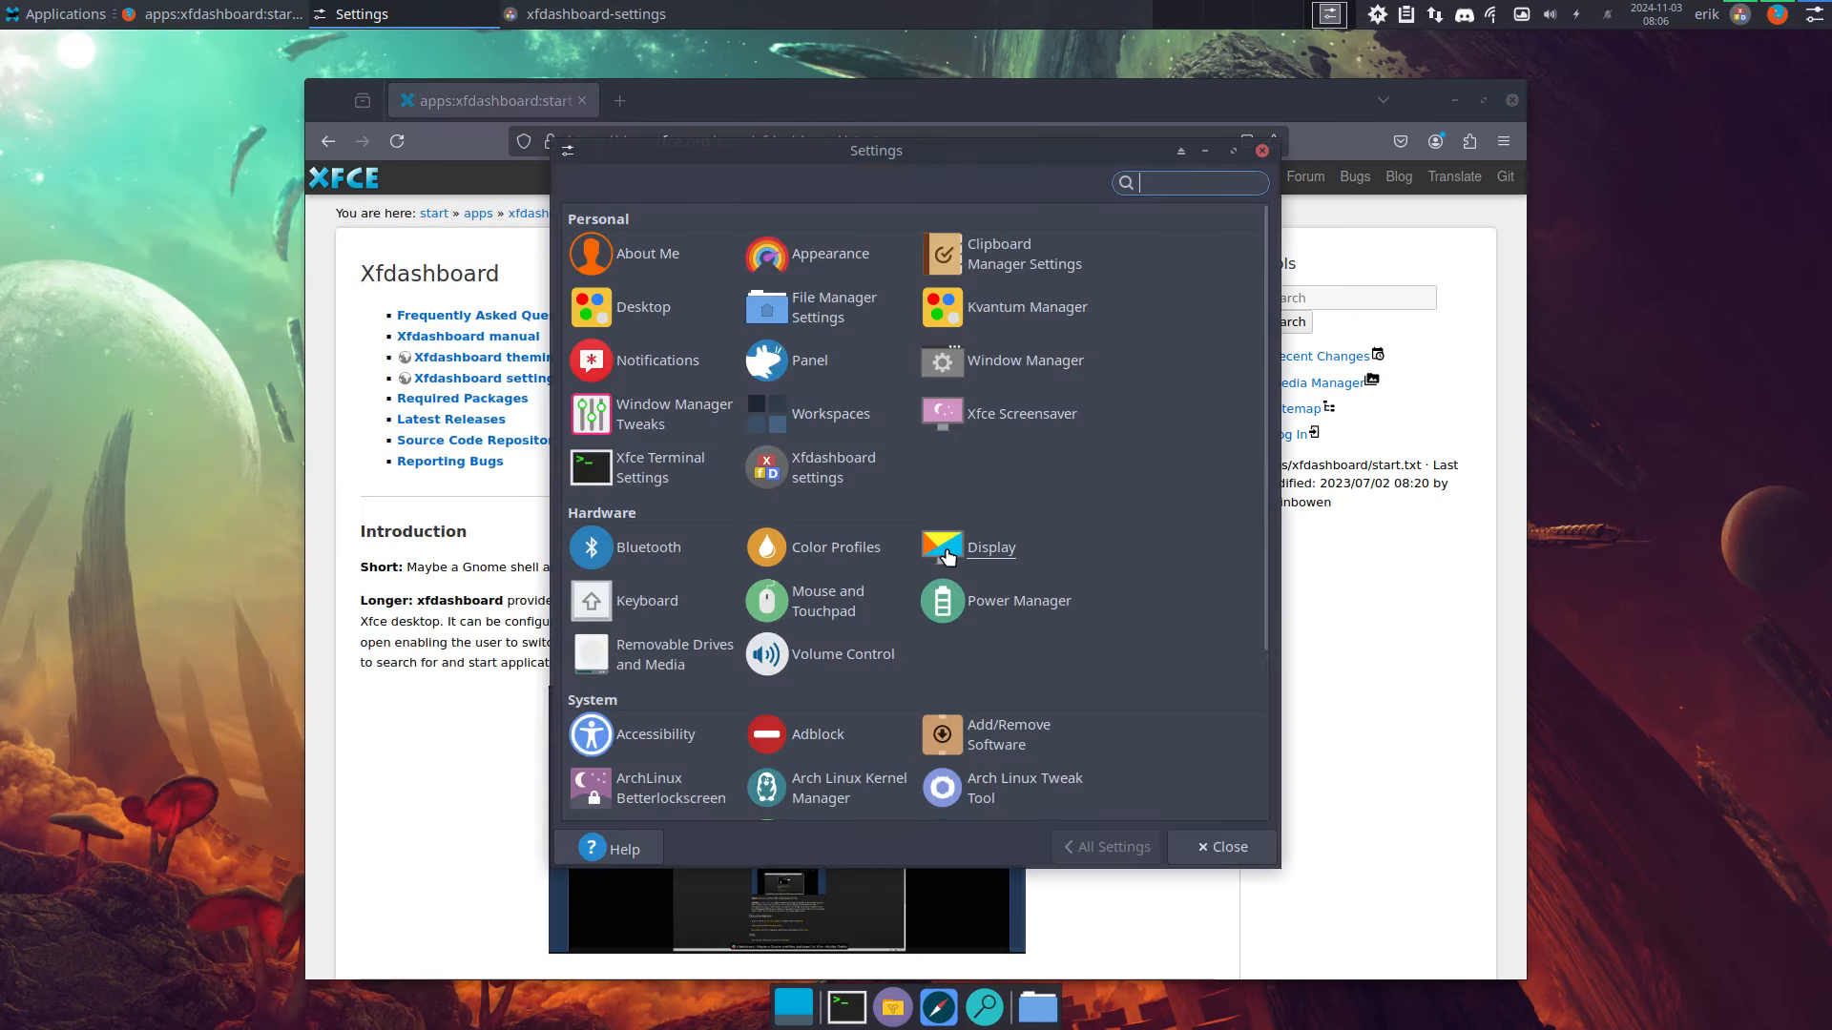
click(641, 601)
click(753, 196)
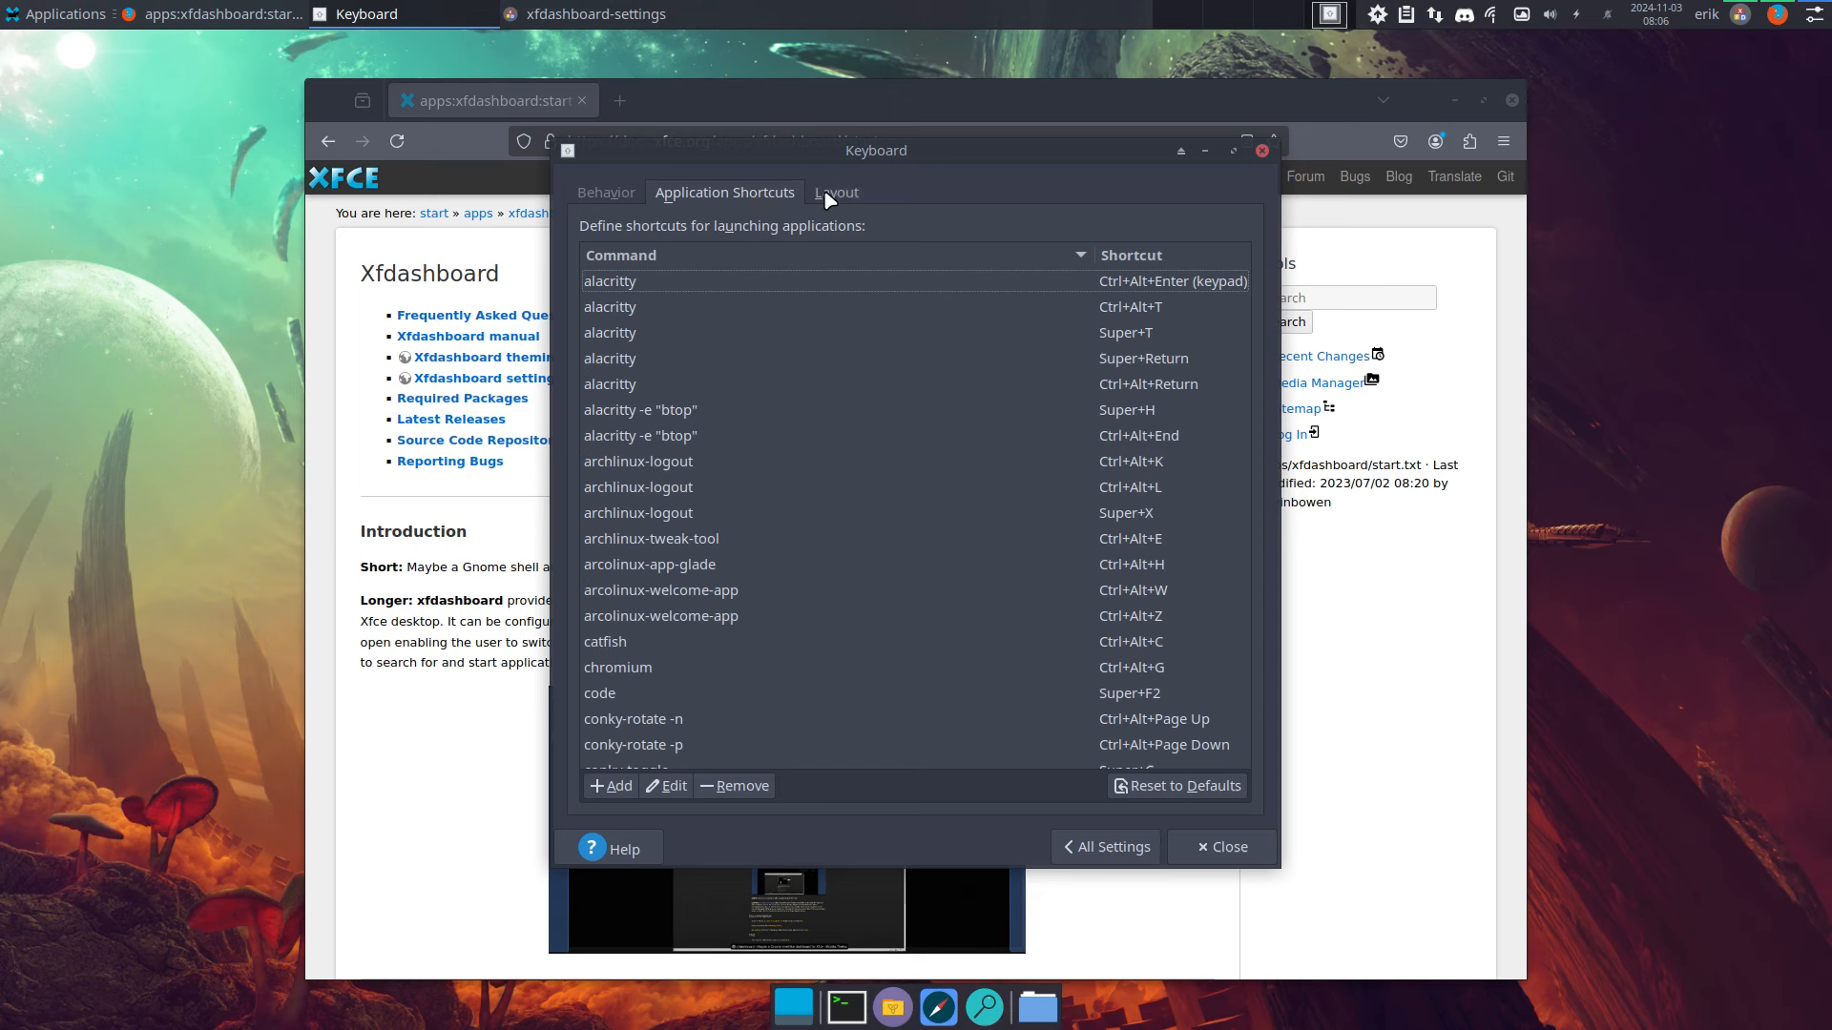
- Look at the dialog for adding a shortcut command and the keyboard layout settings, and return to the application shortcuts
click(622, 787)
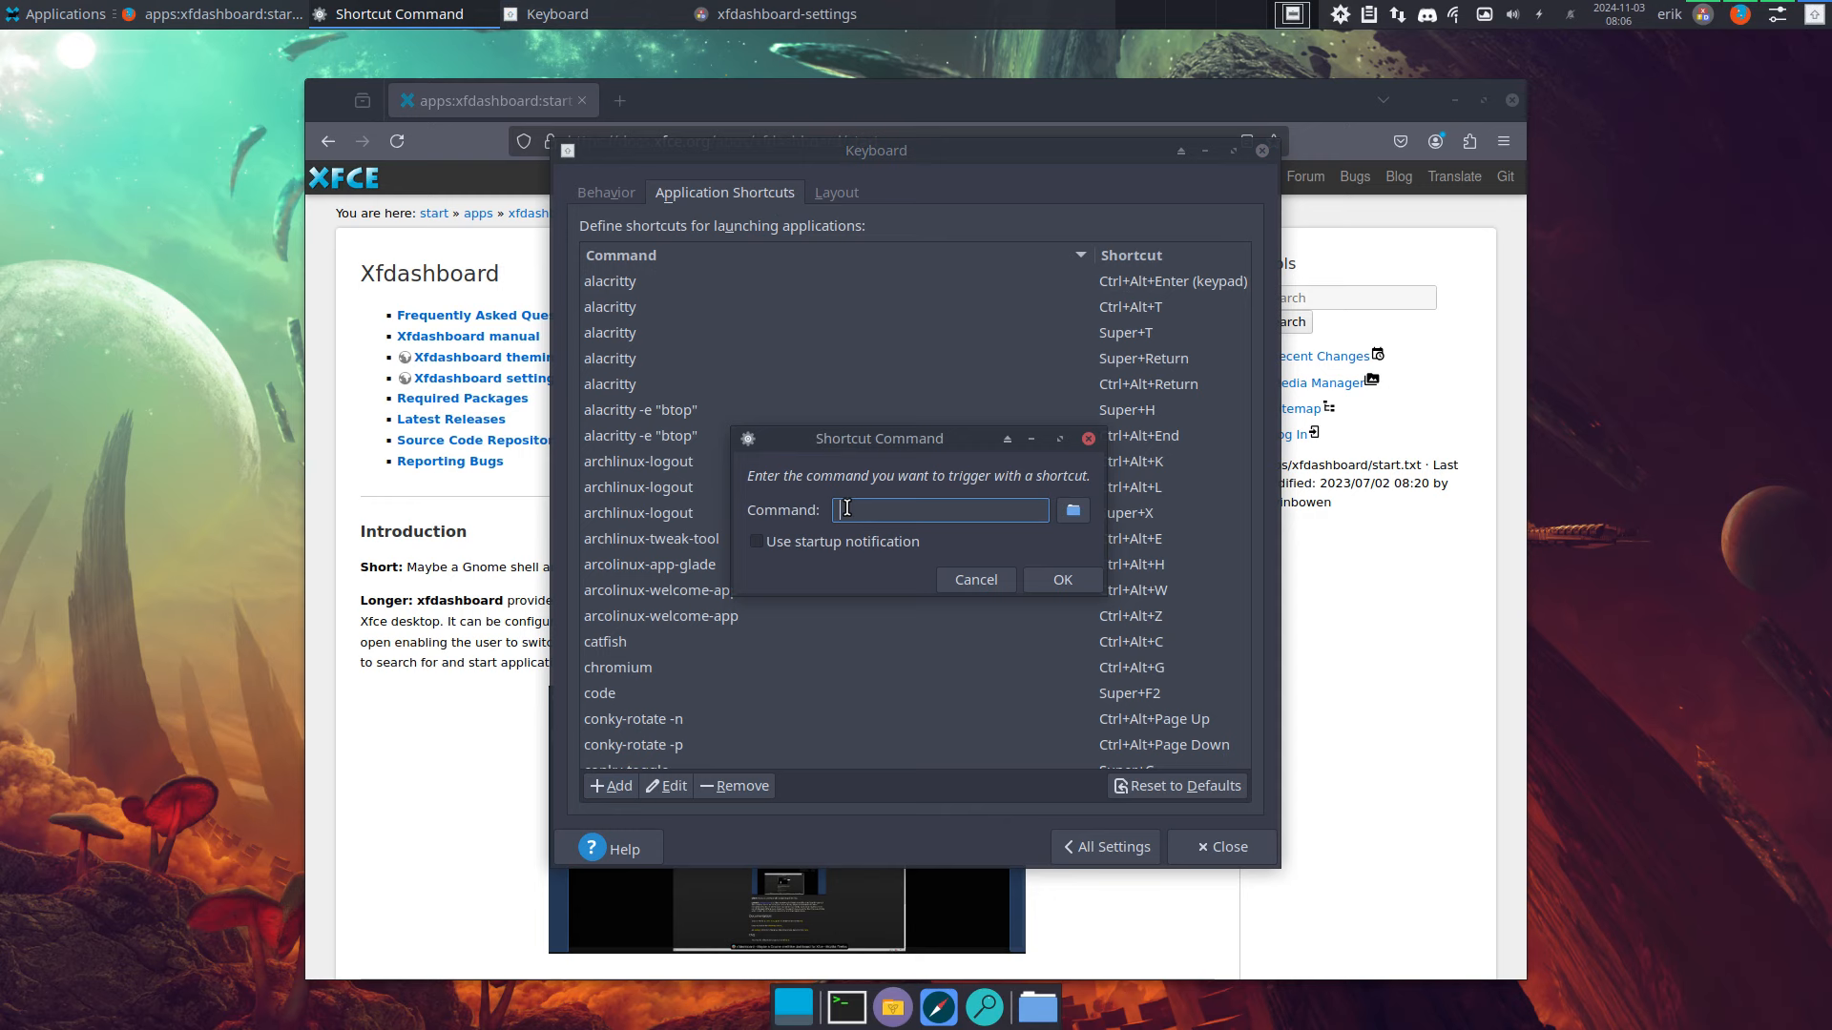
click(975, 579)
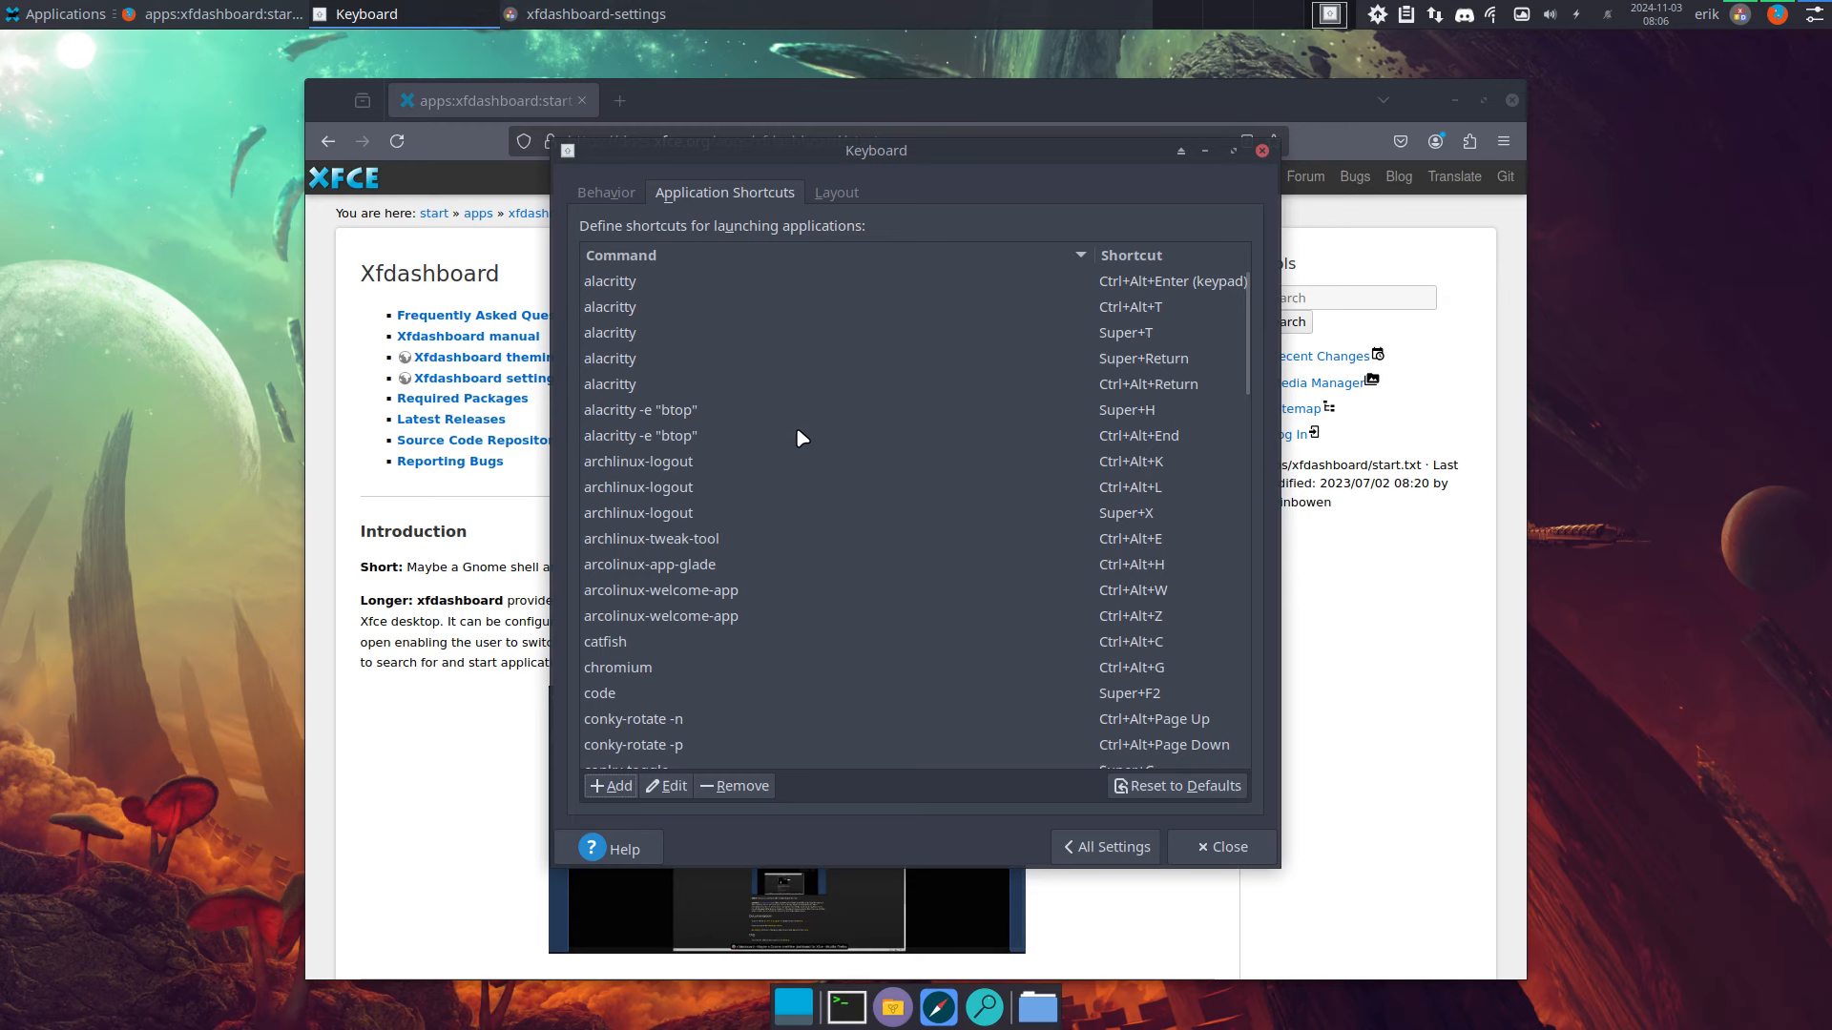
click(832, 198)
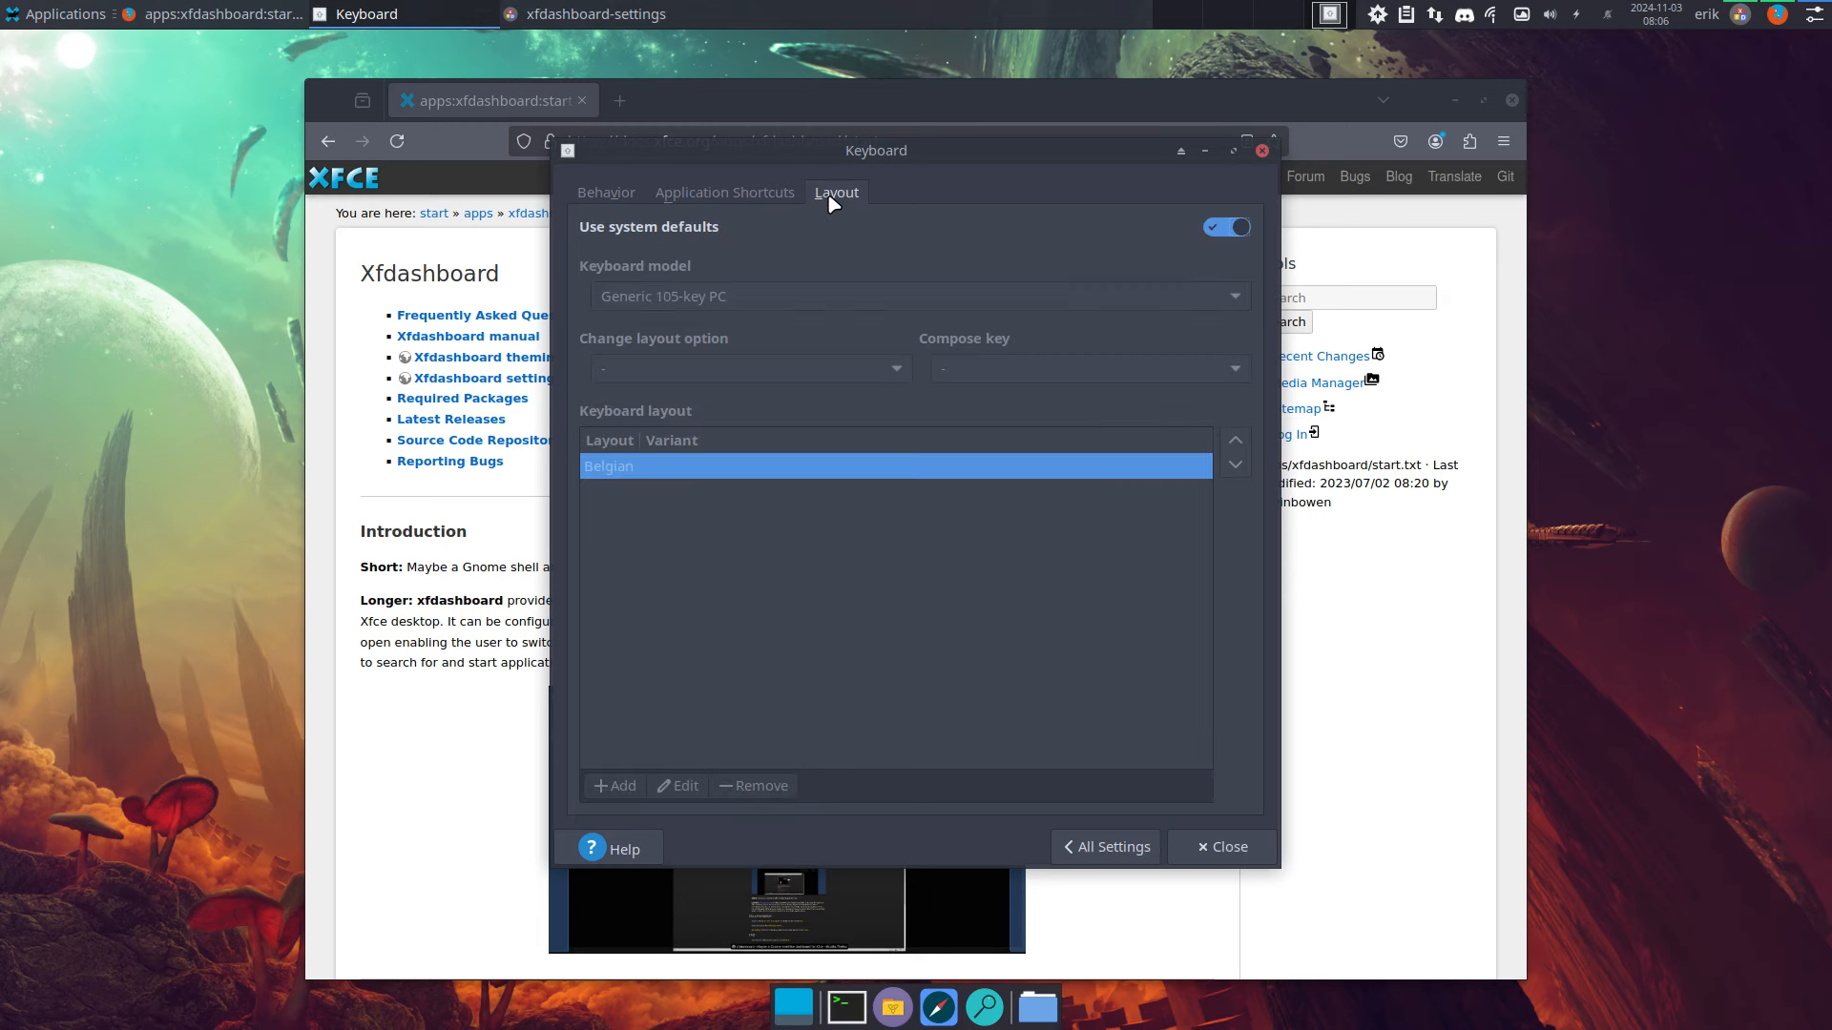
click(725, 192)
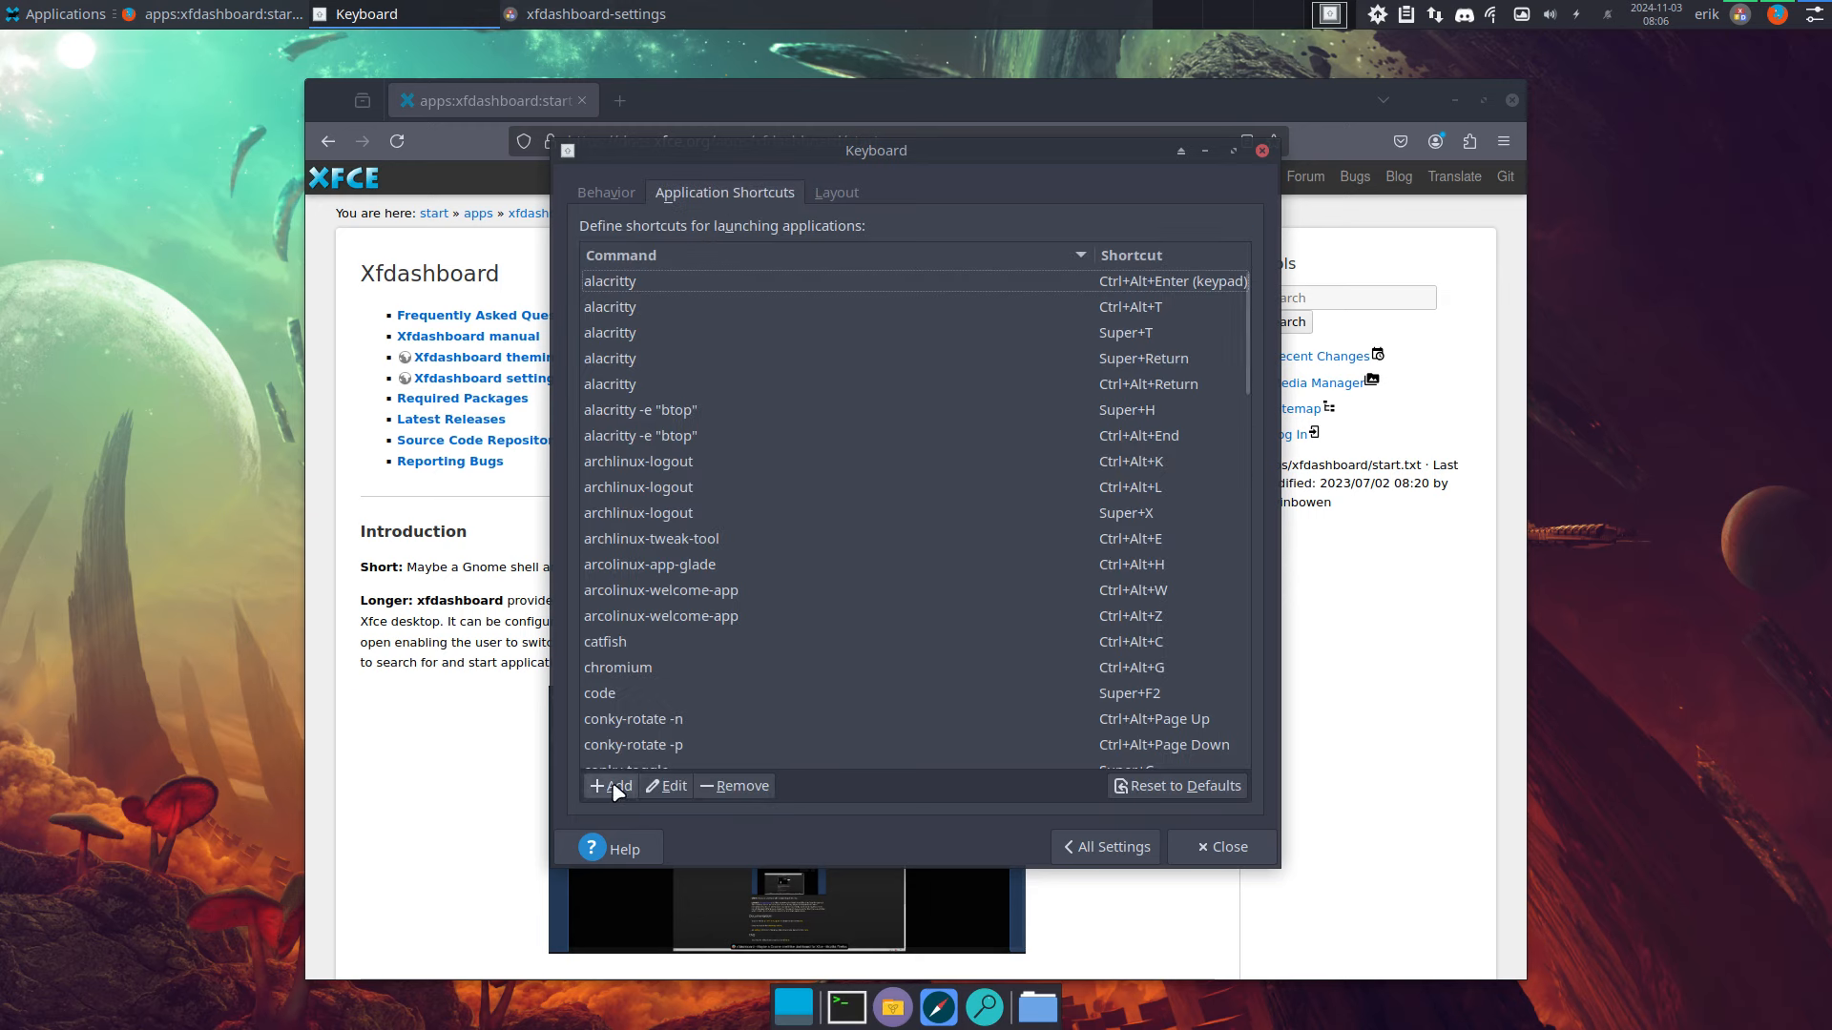
- Run xfdashboard from a new terminal to check the command, leave the overview and close the terminal
click(205, 561)
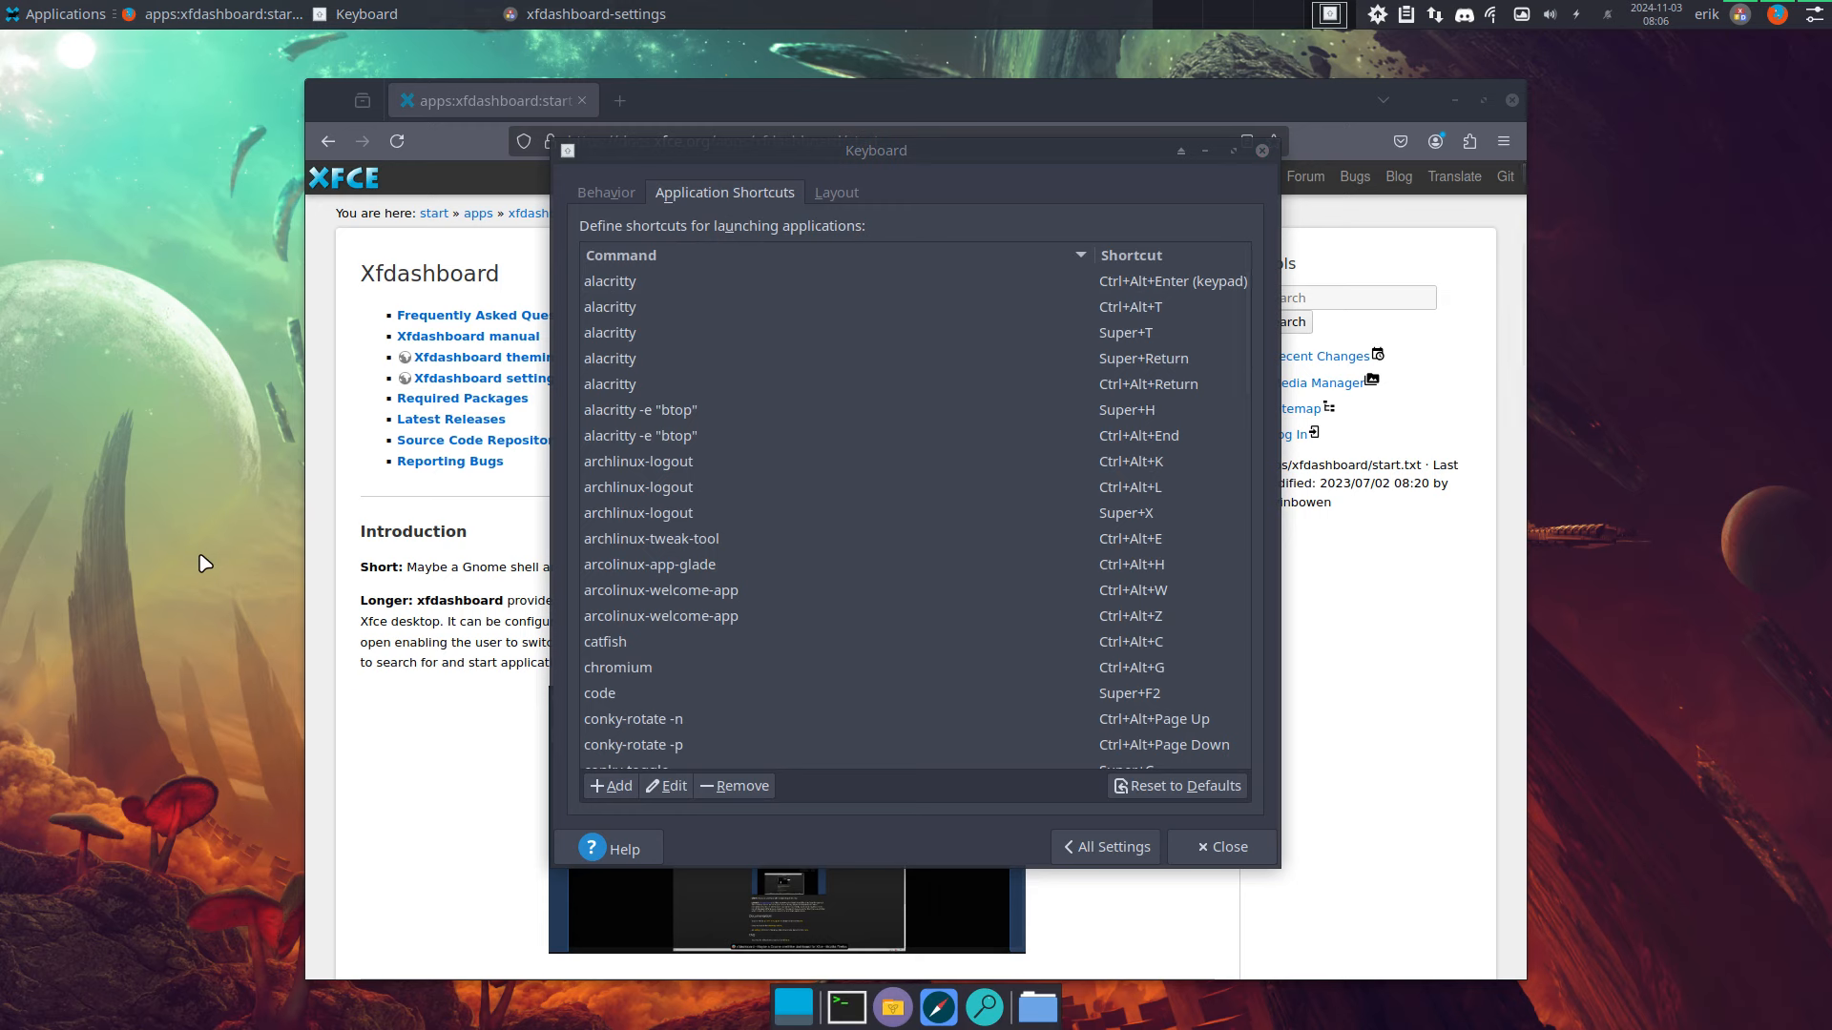
key(ctrl+alt+t)
text(xfdesktop)
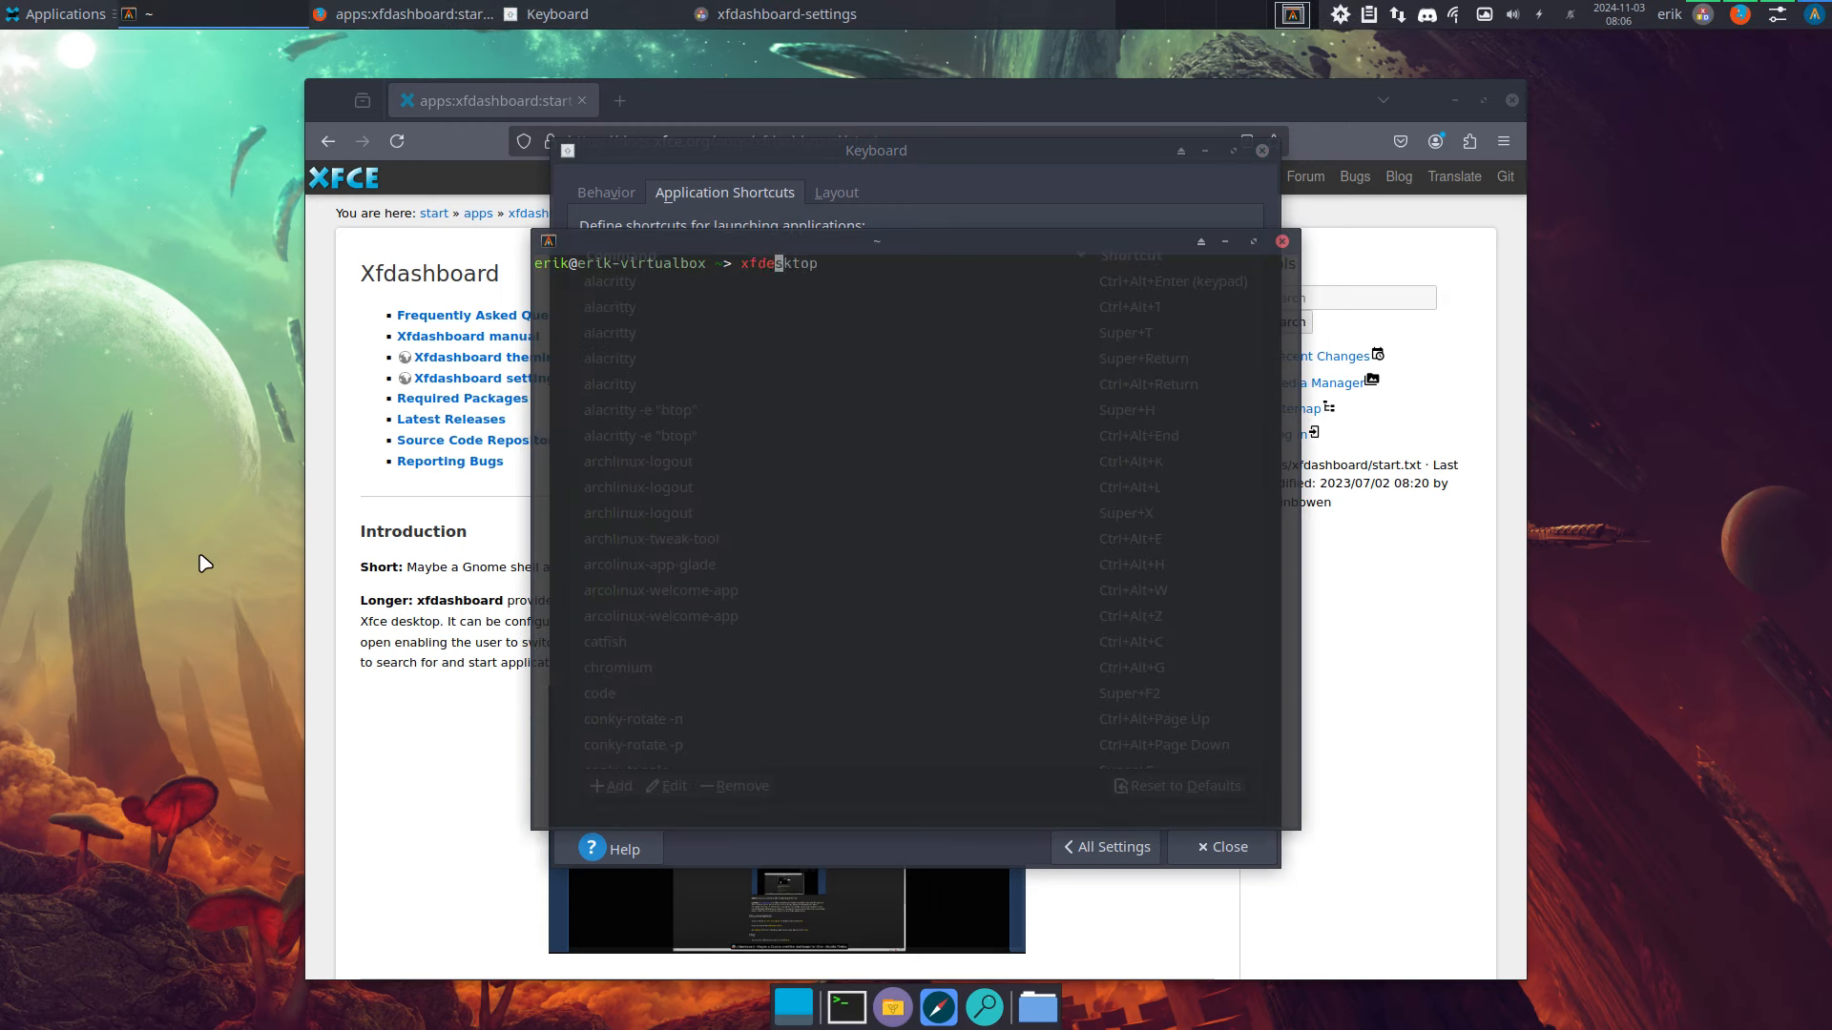
key(Tab)
key(BackSpace)
key(BackSpace)
key(BackSpace)
key(BackSpace)
key(BackSpace)
key(BackSpace)
text(s)
key(BackSpace)
text(a)
key(Right)
key(Return)
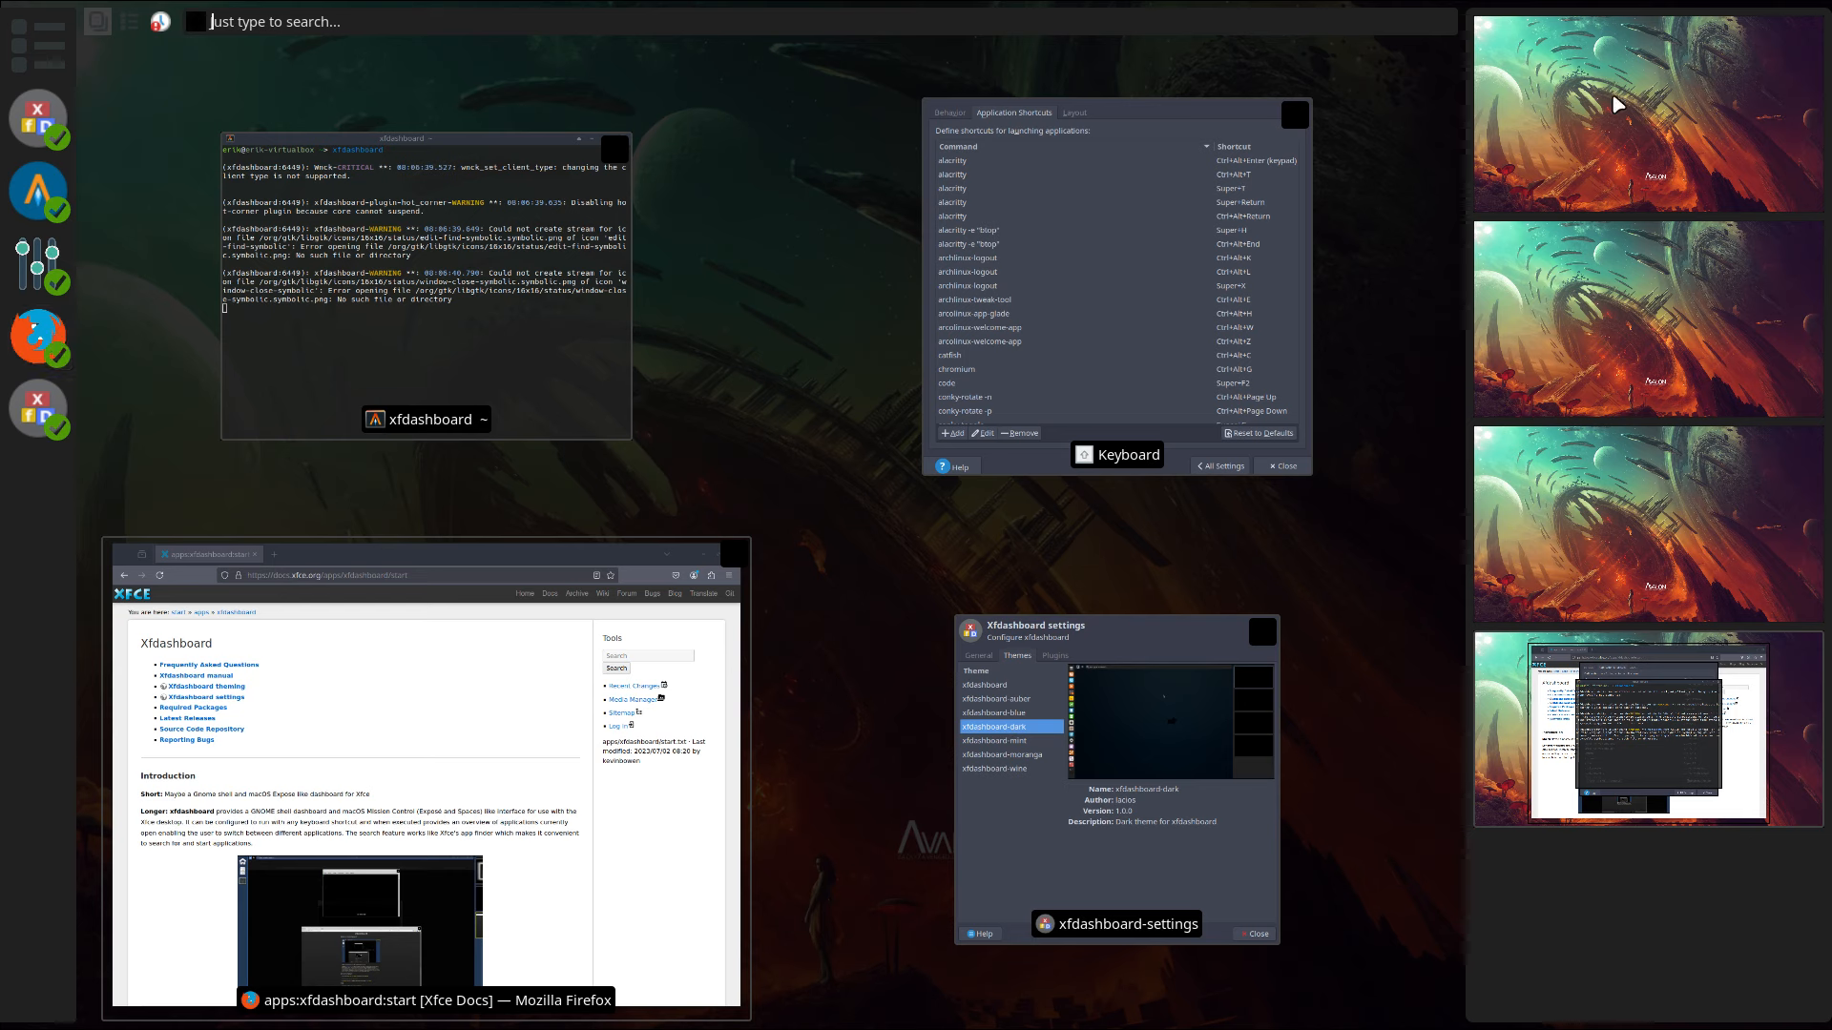
click(1683, 769)
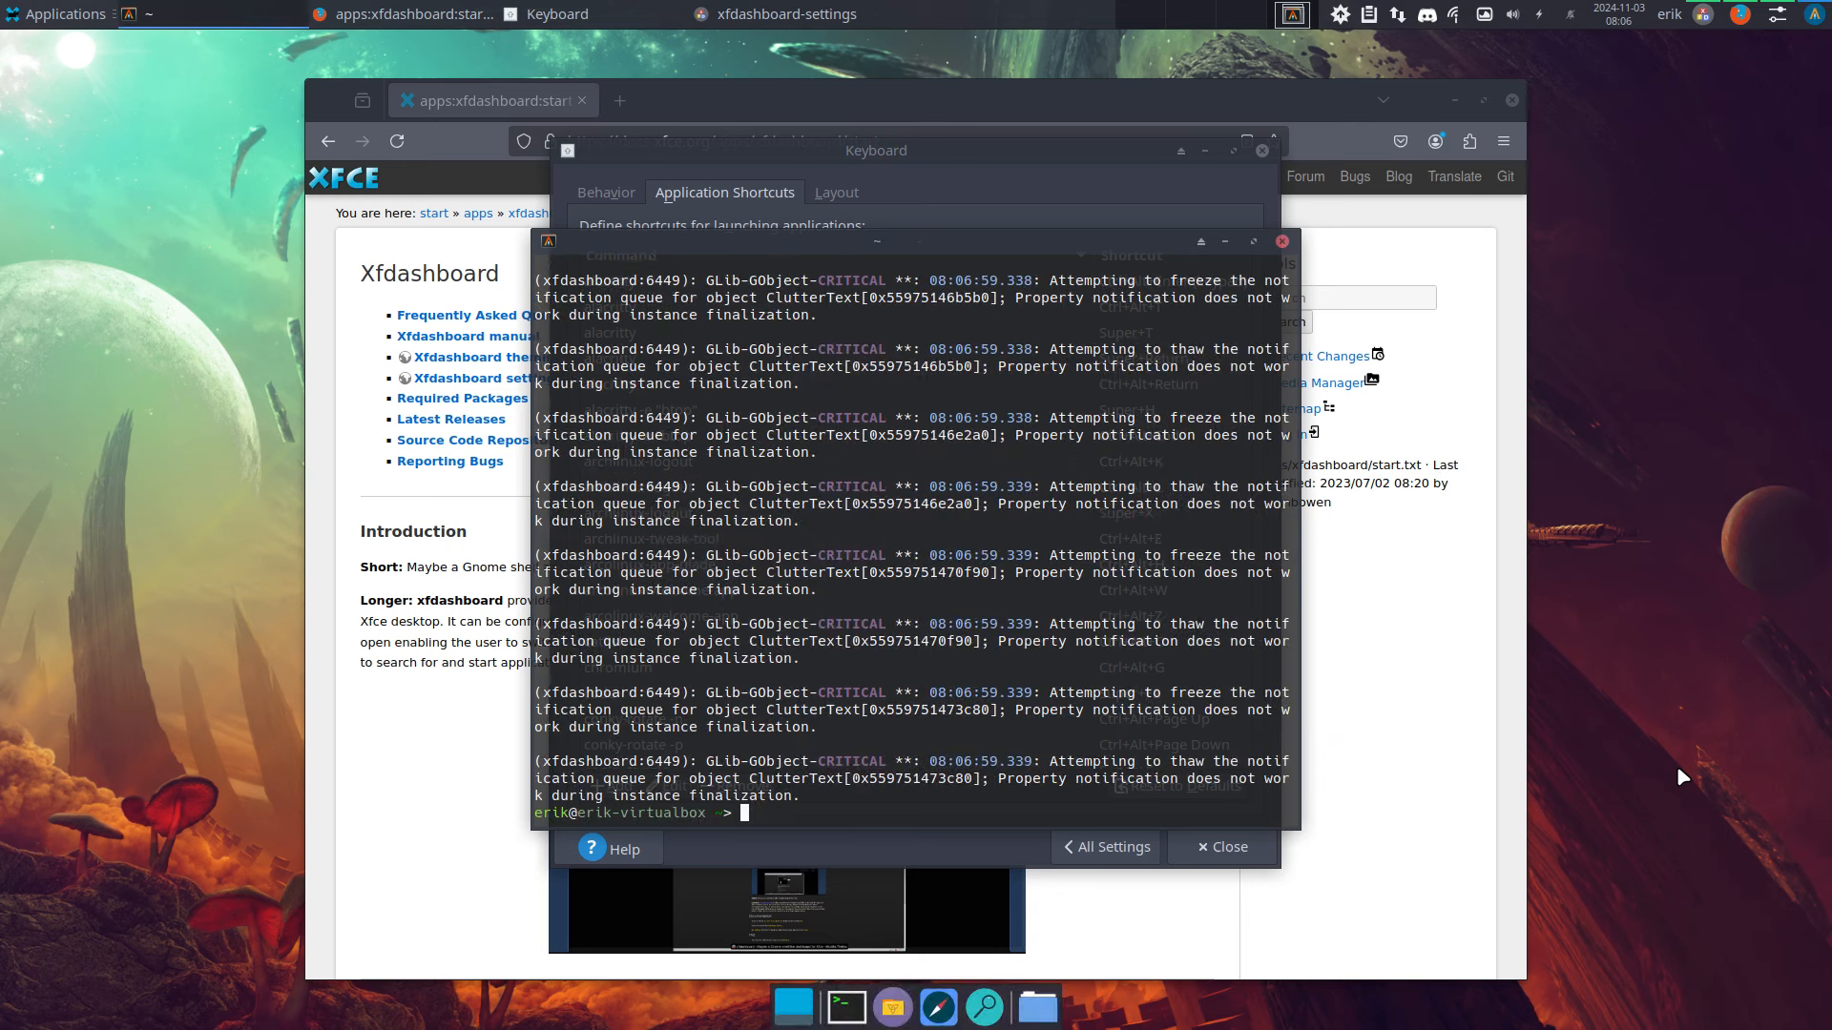
click(1282, 242)
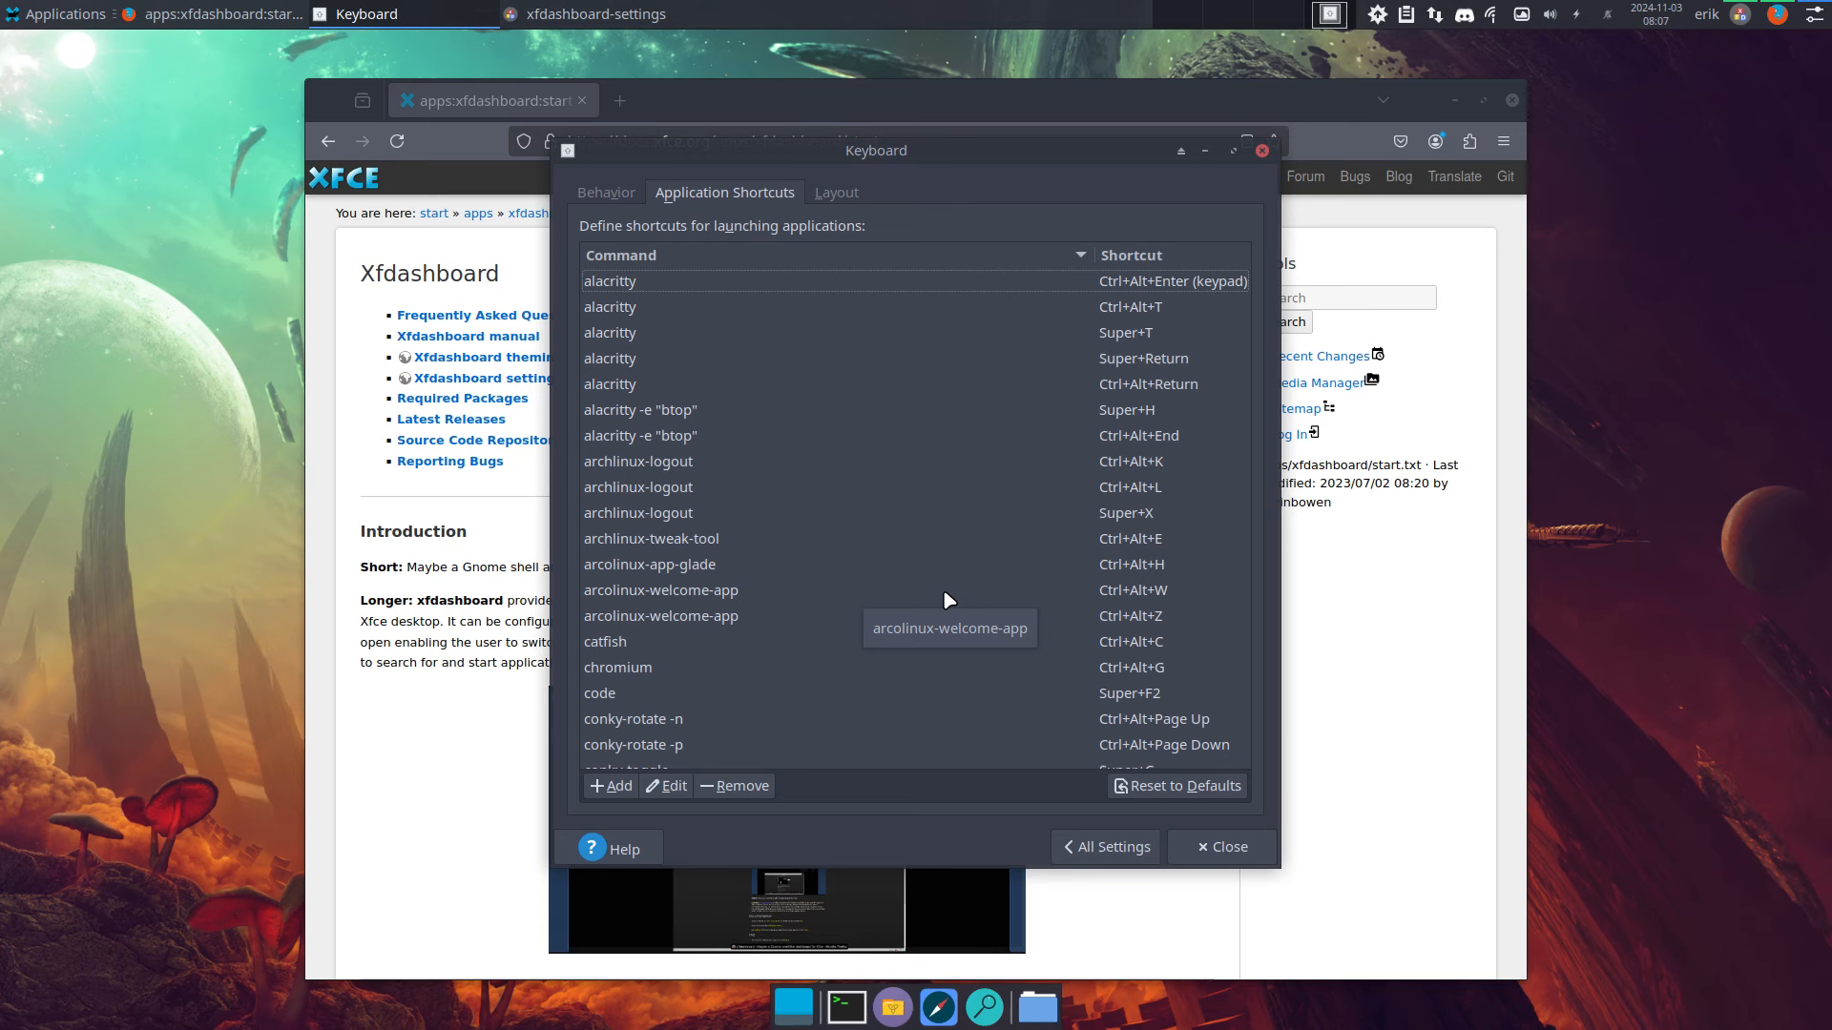
- Add an application shortcut that launches xfdashboard with Super+Tab, overriding the conflicting 'Switch window for same application' action
click(608, 784)
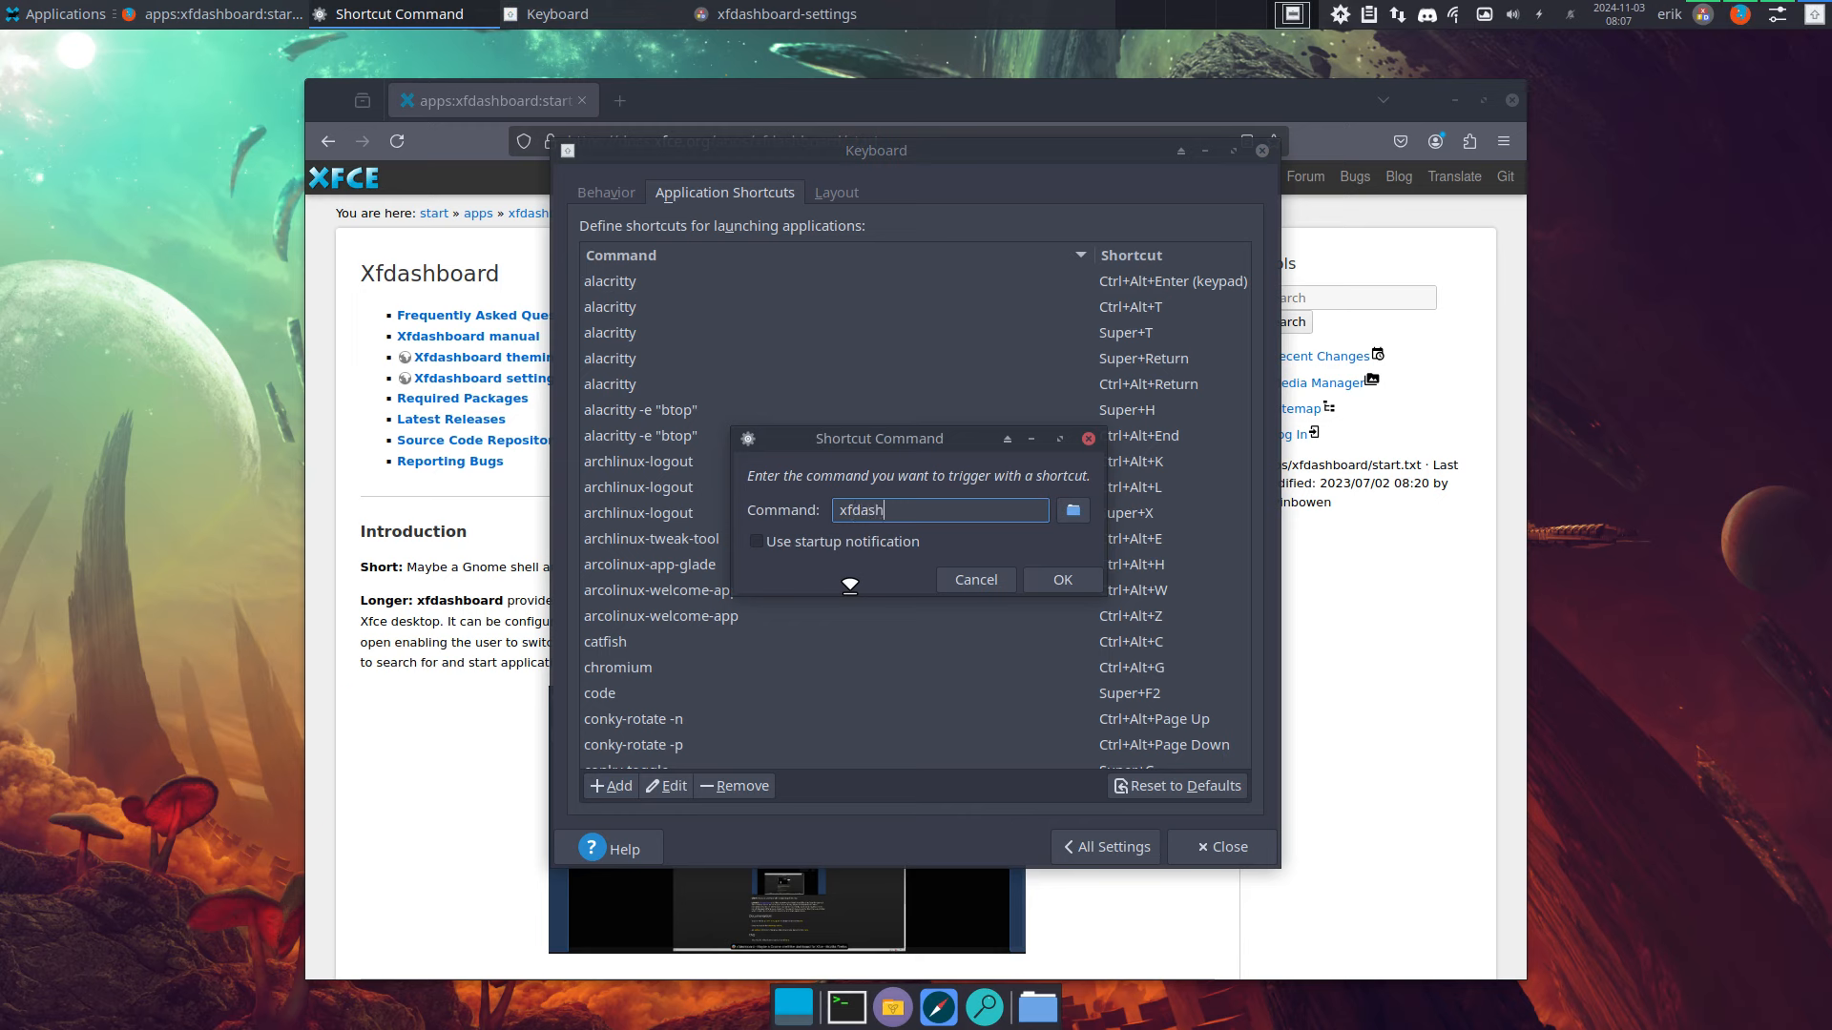
click(1067, 578)
key(super+Tab)
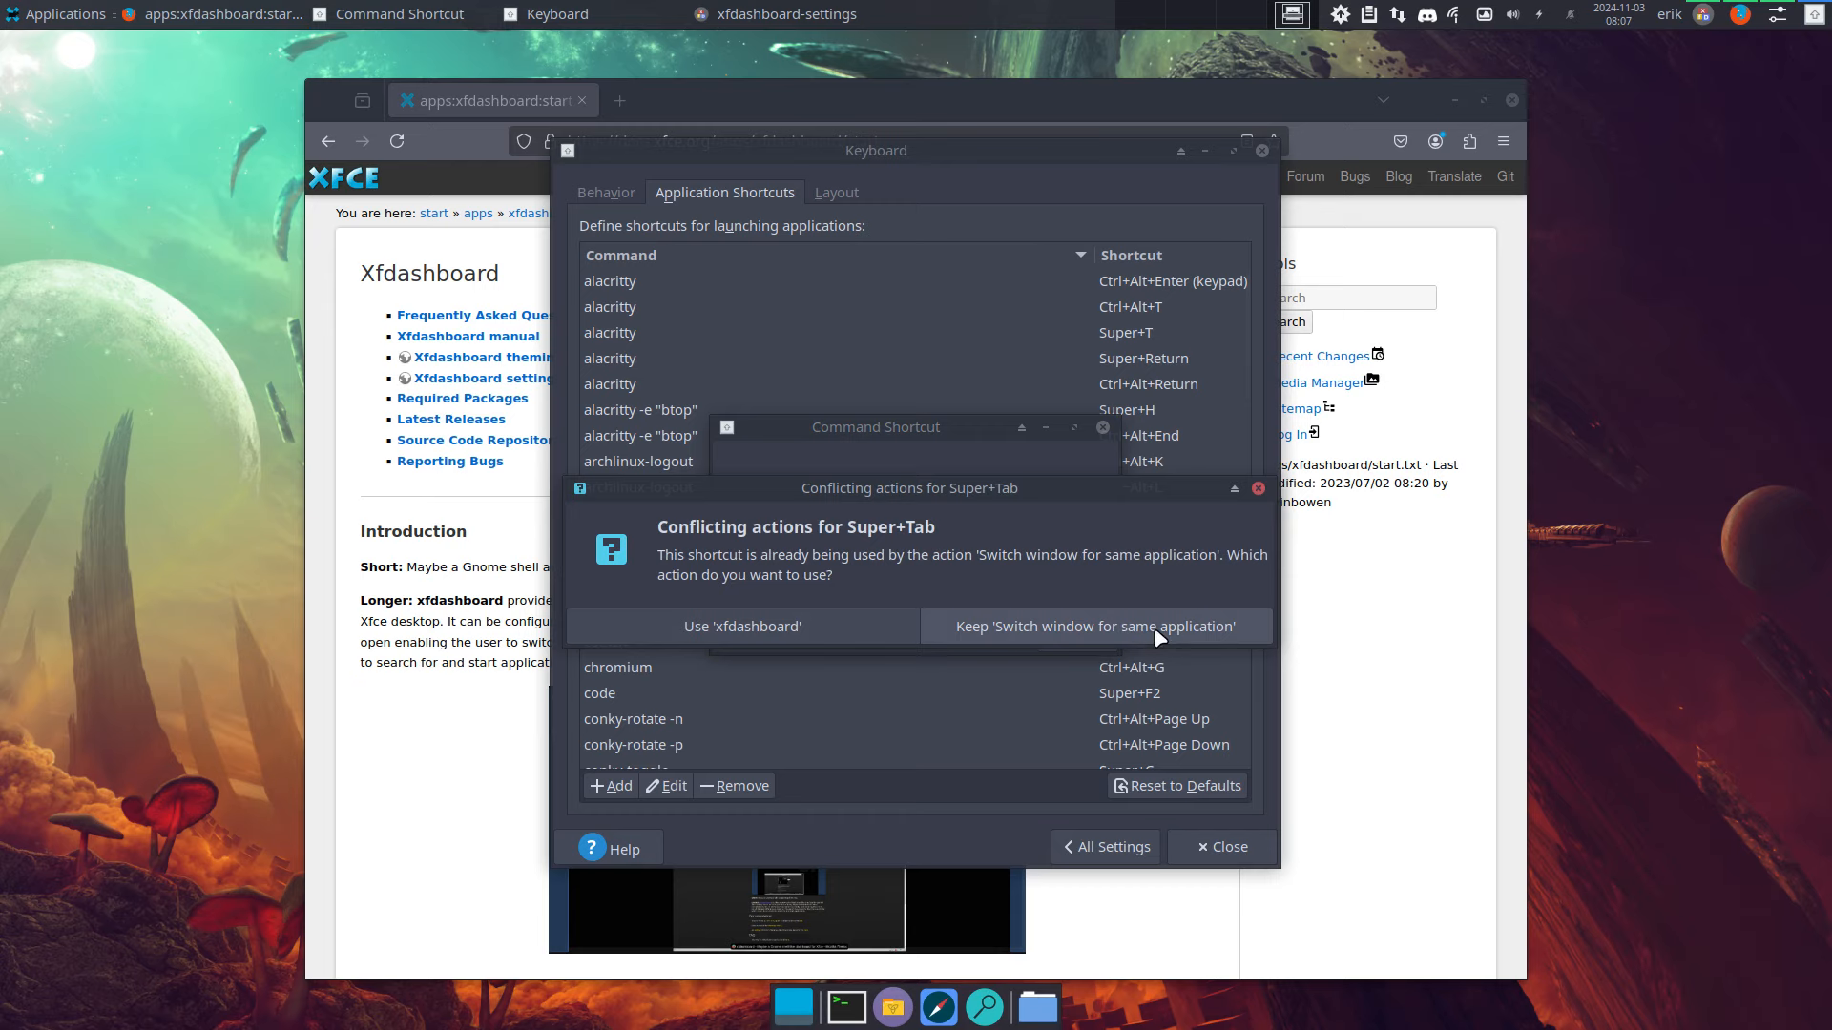
click(775, 627)
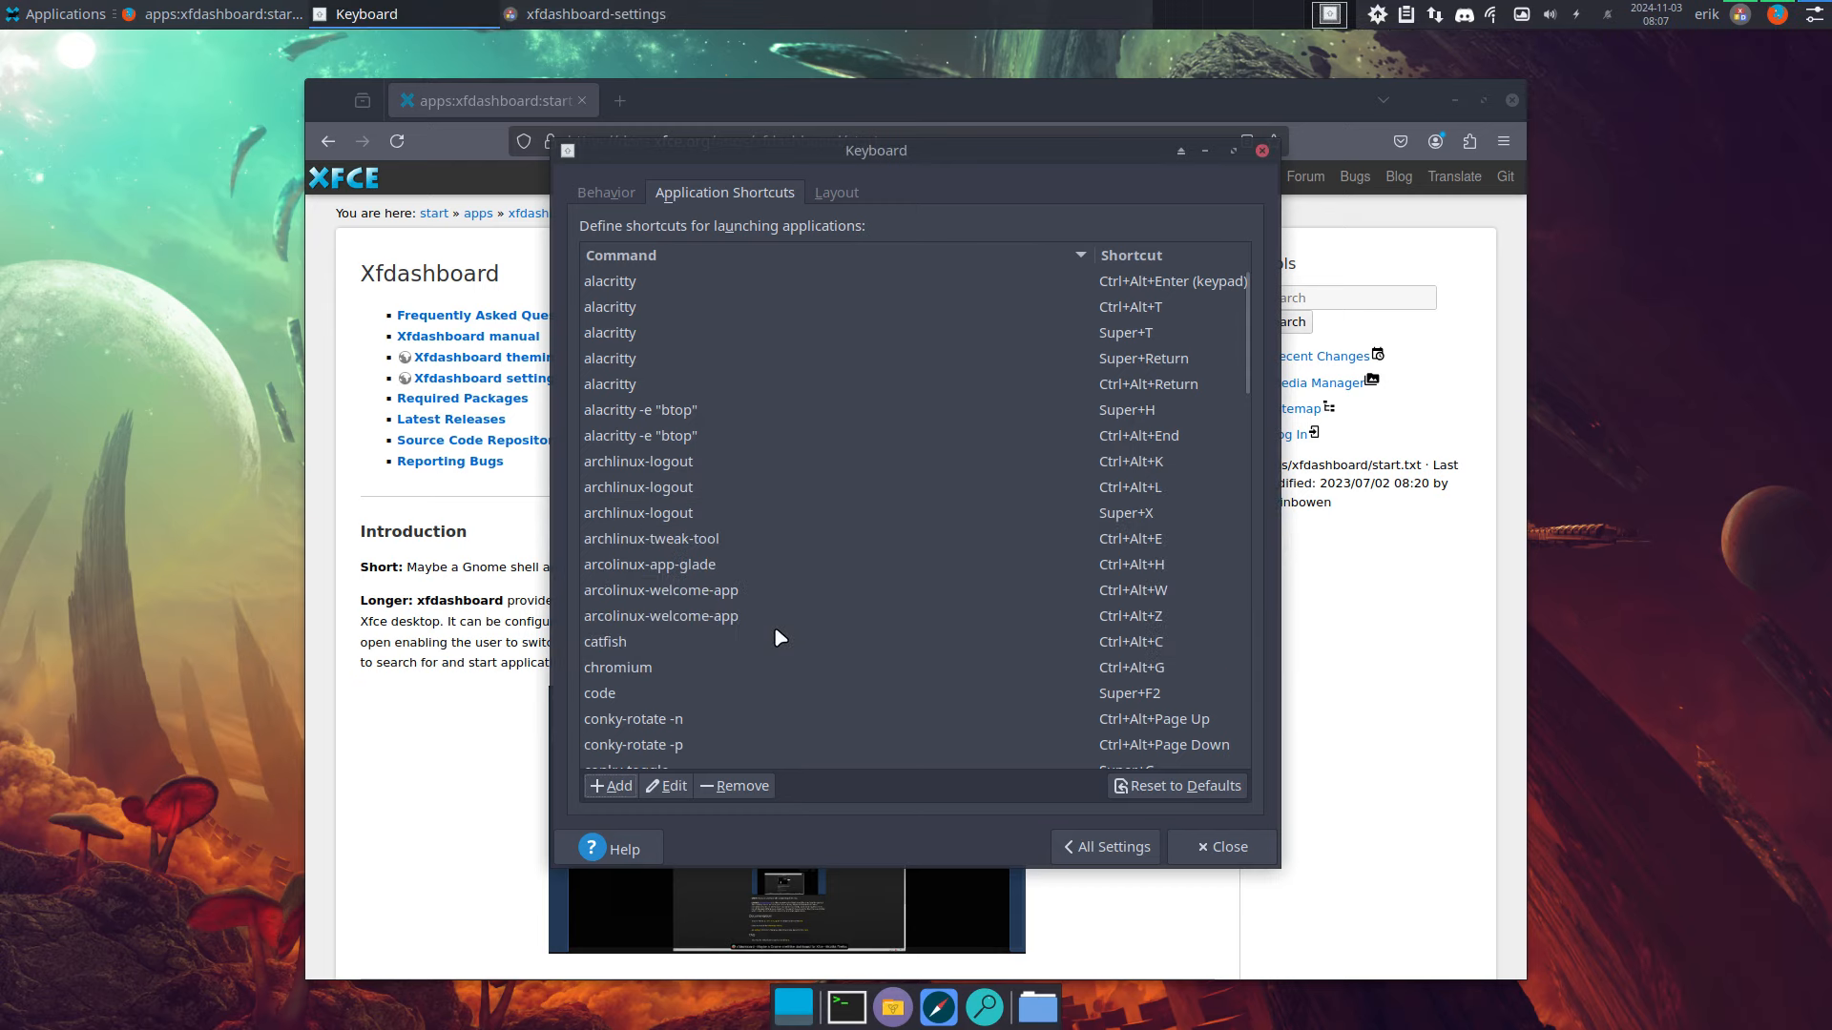
- Test the new Super+Tab shortcut by switching through the overview to the xfdashboard-settings, Firefox and Keyboard windows
key(super+Tab)
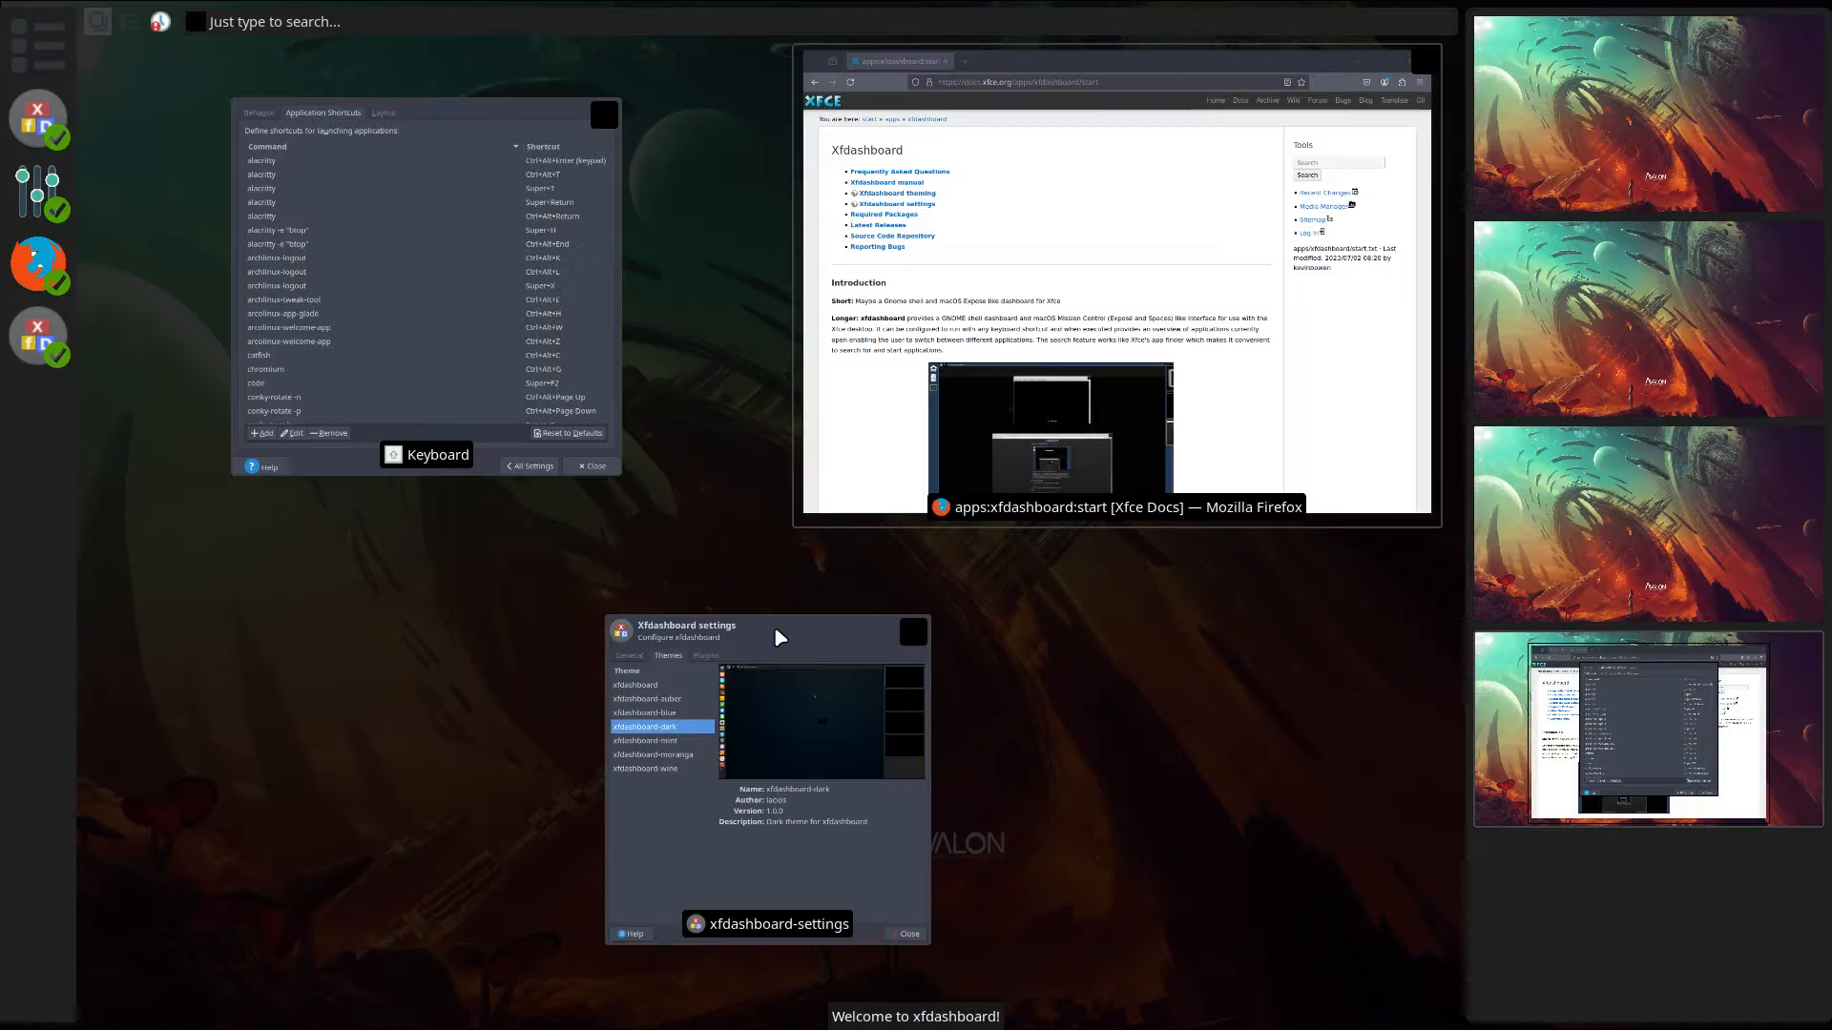
click(816, 797)
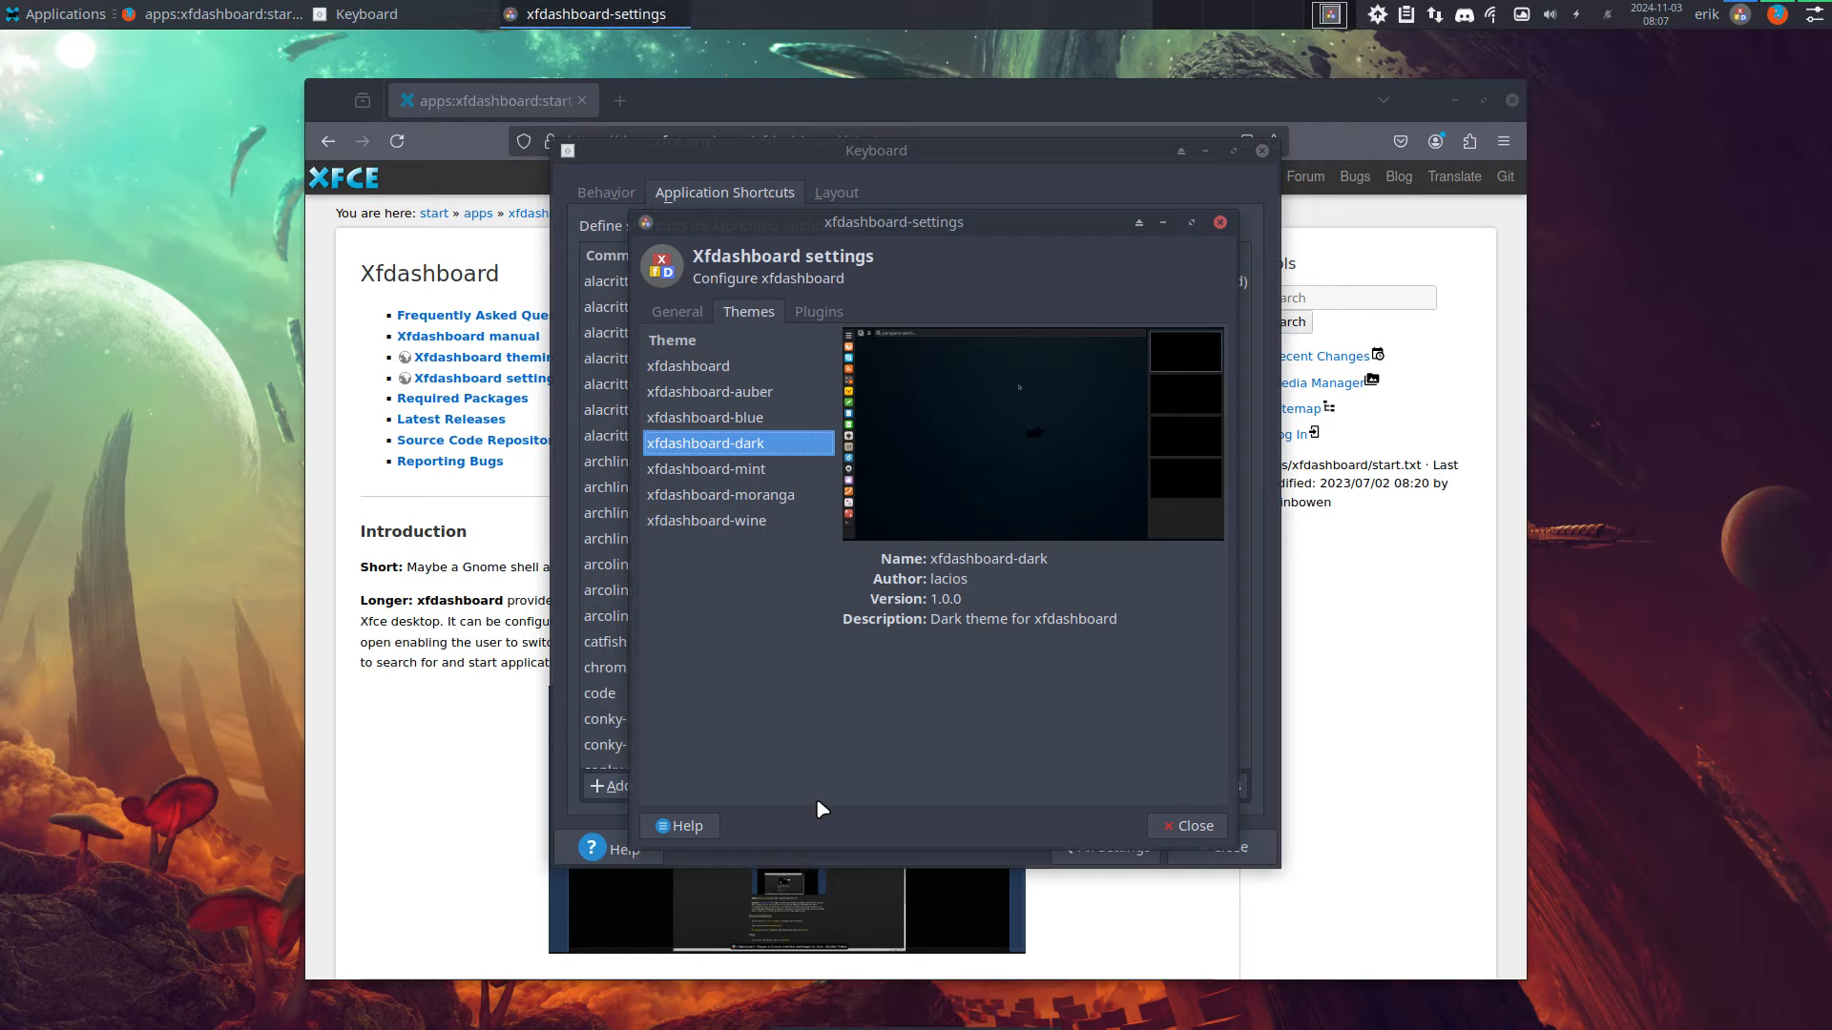
key(super+Tab)
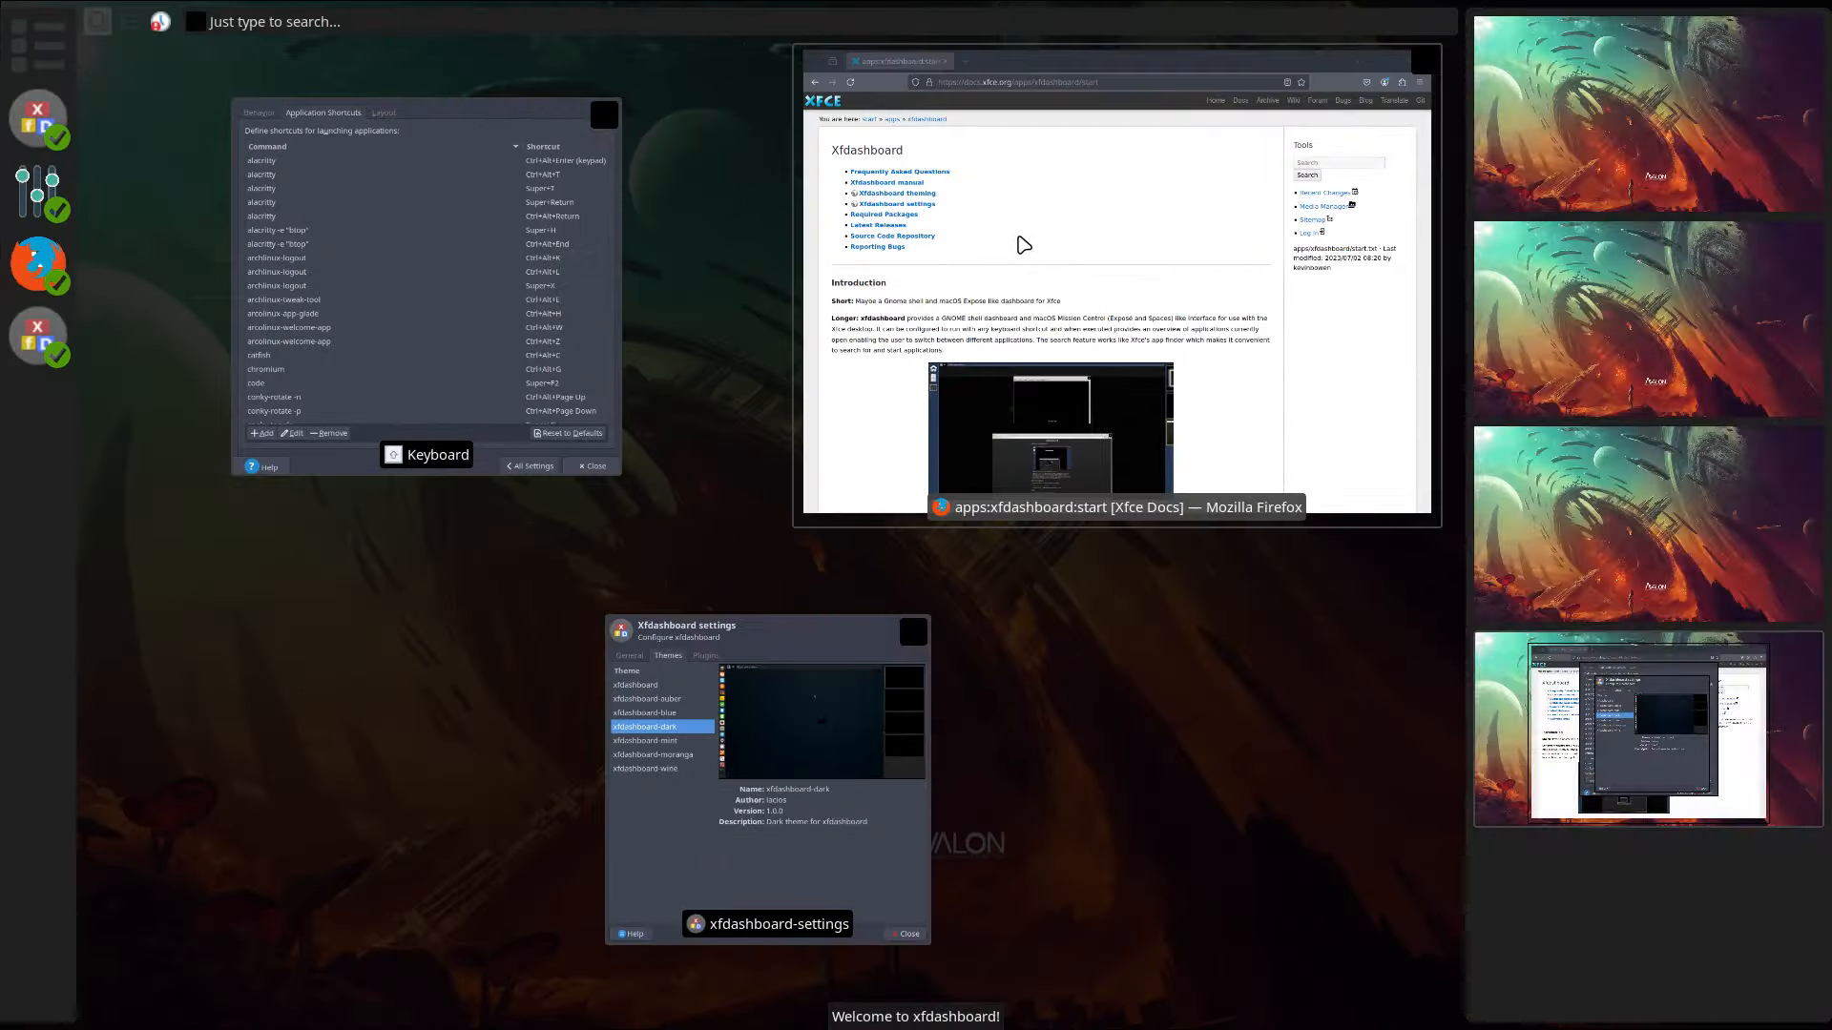
click(1018, 246)
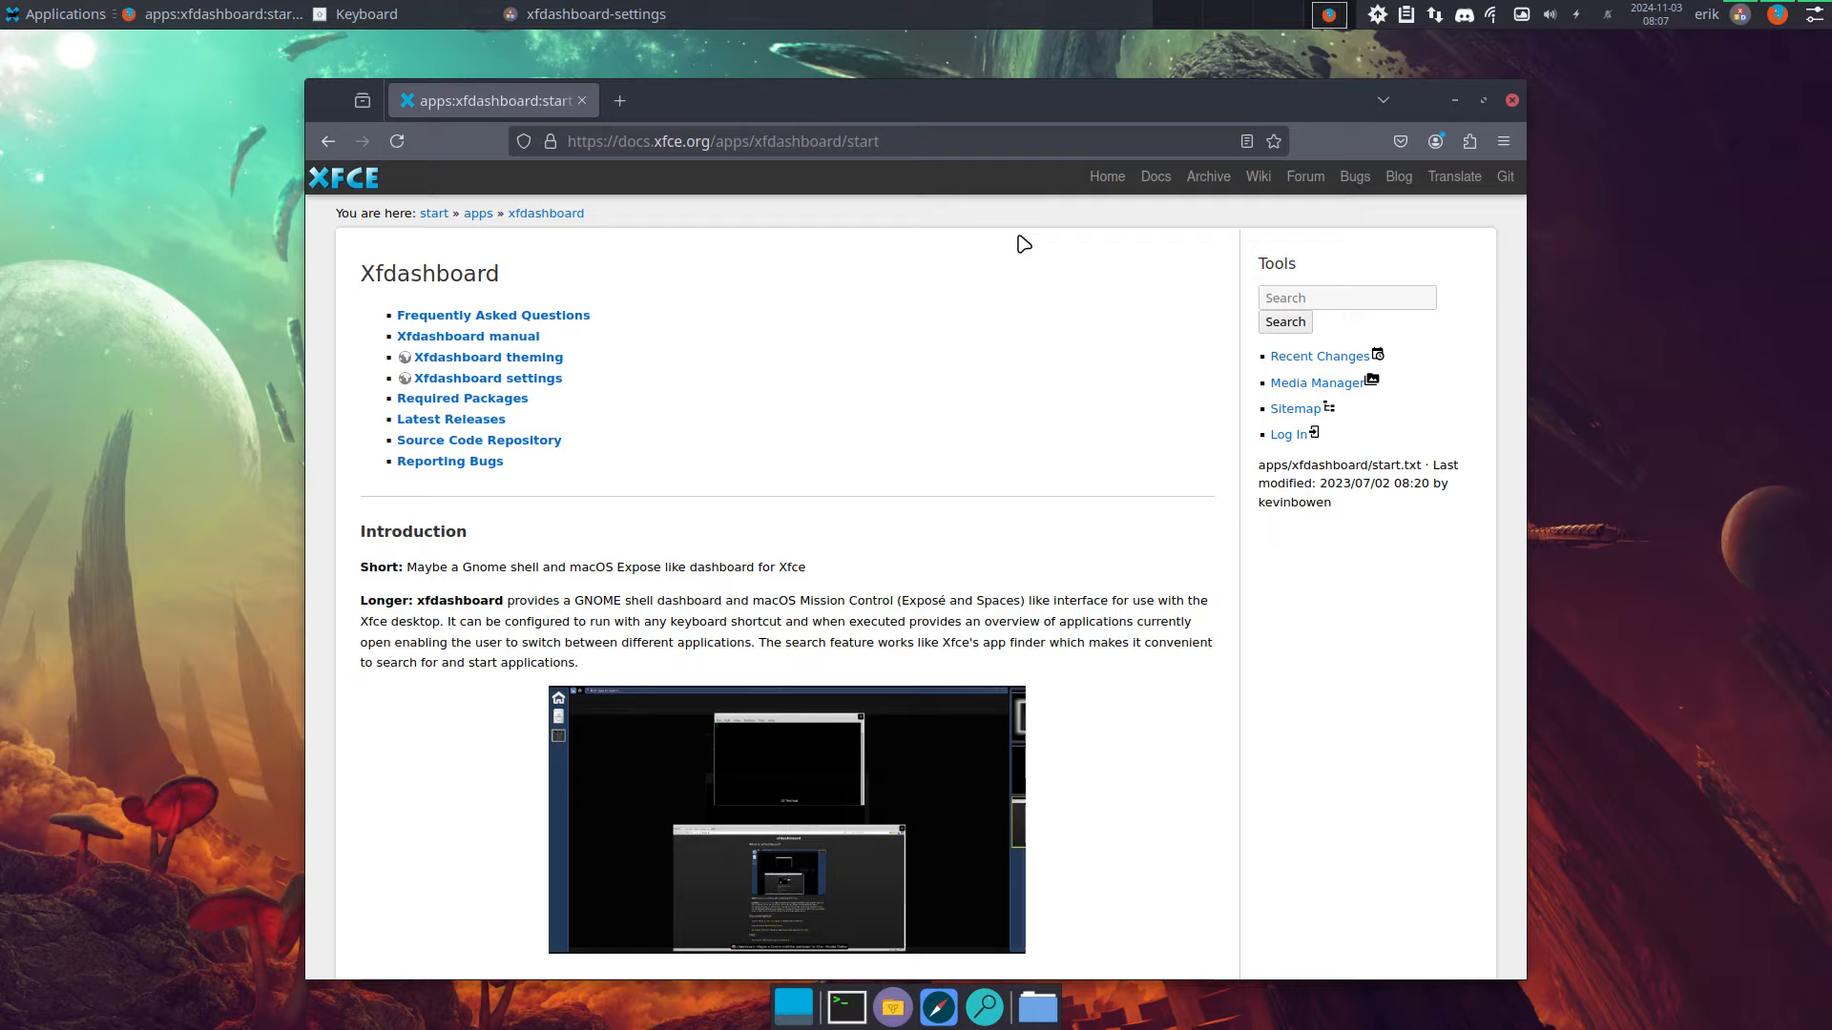
key(super+Tab)
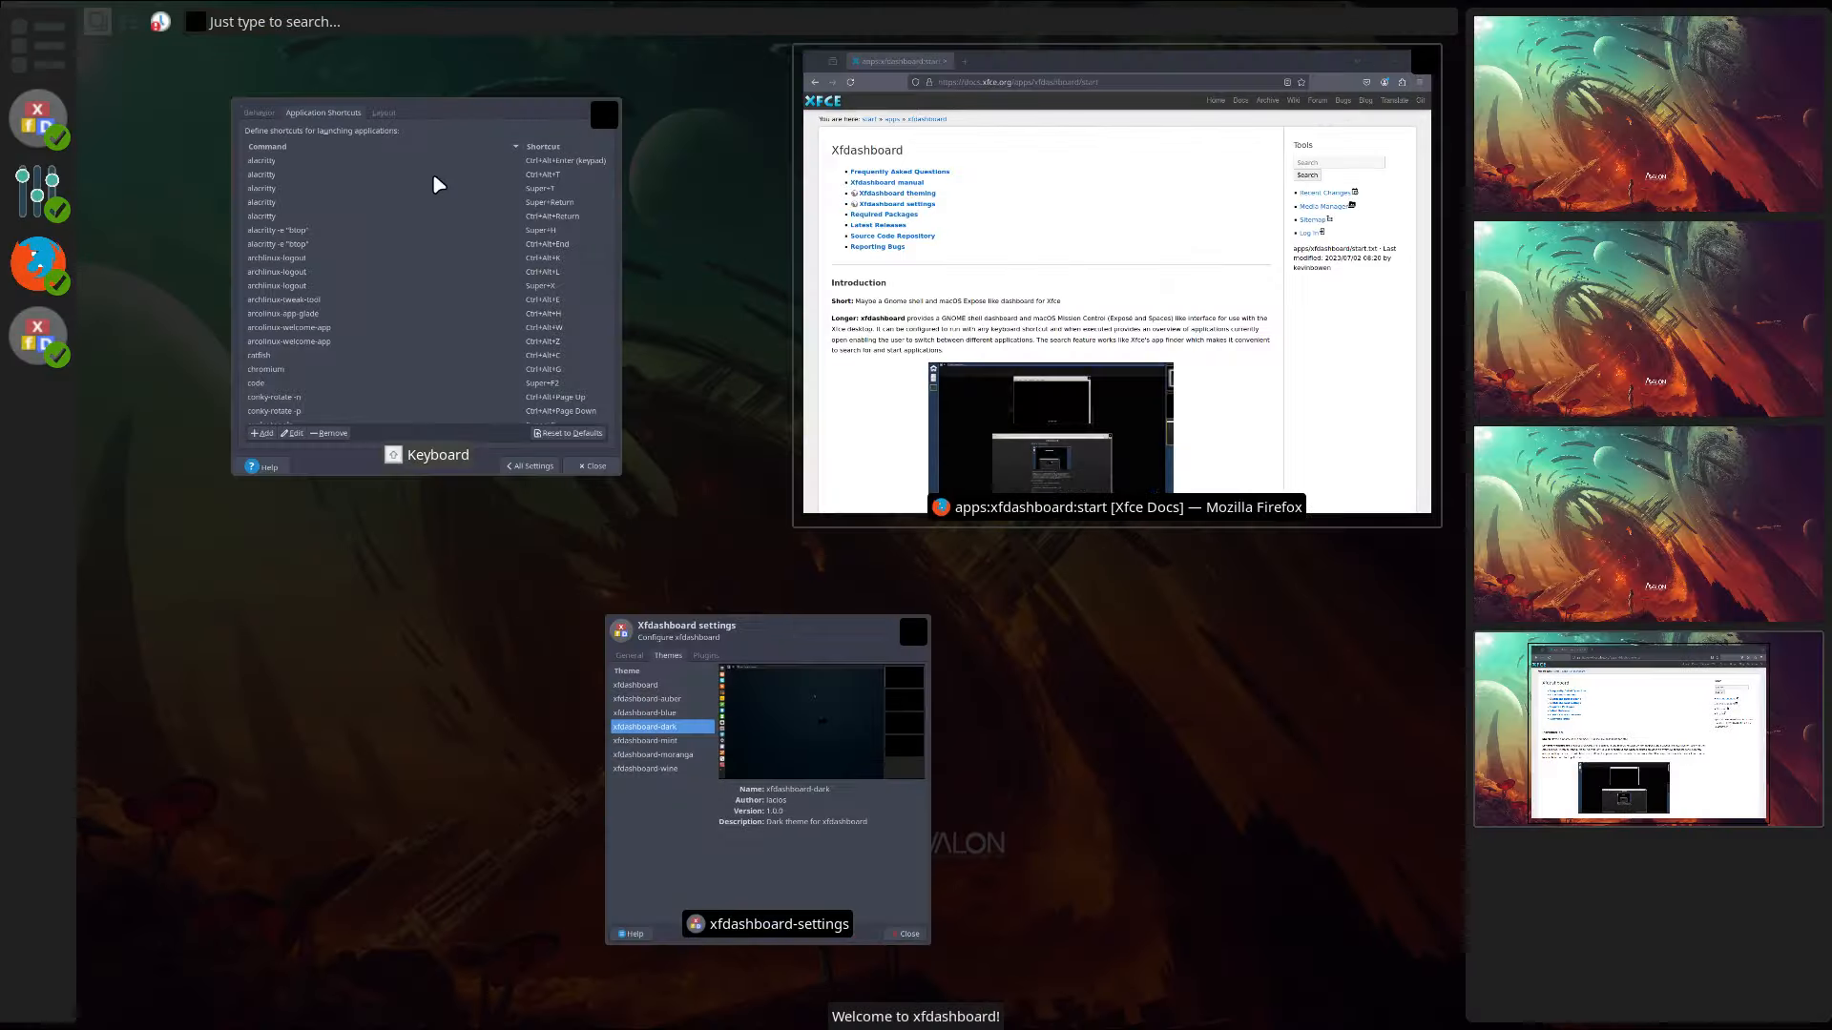
click(434, 182)
key(super+Tab)
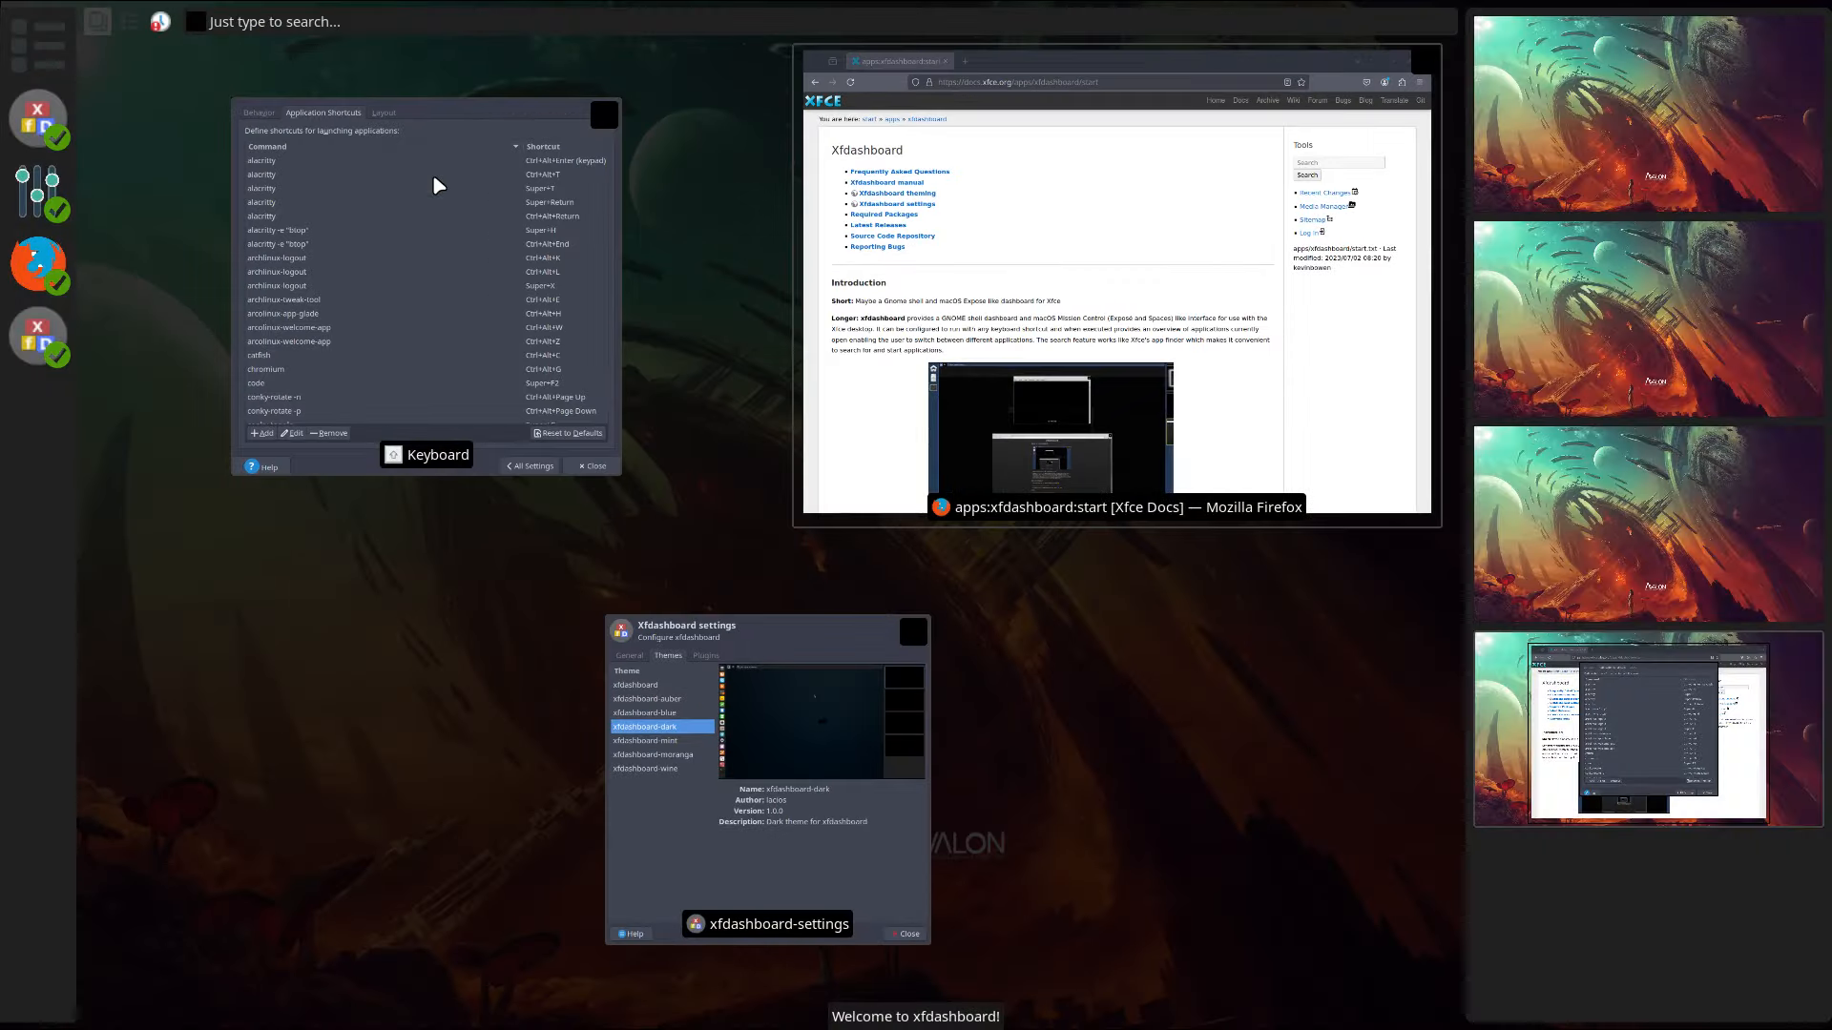
click(432, 173)
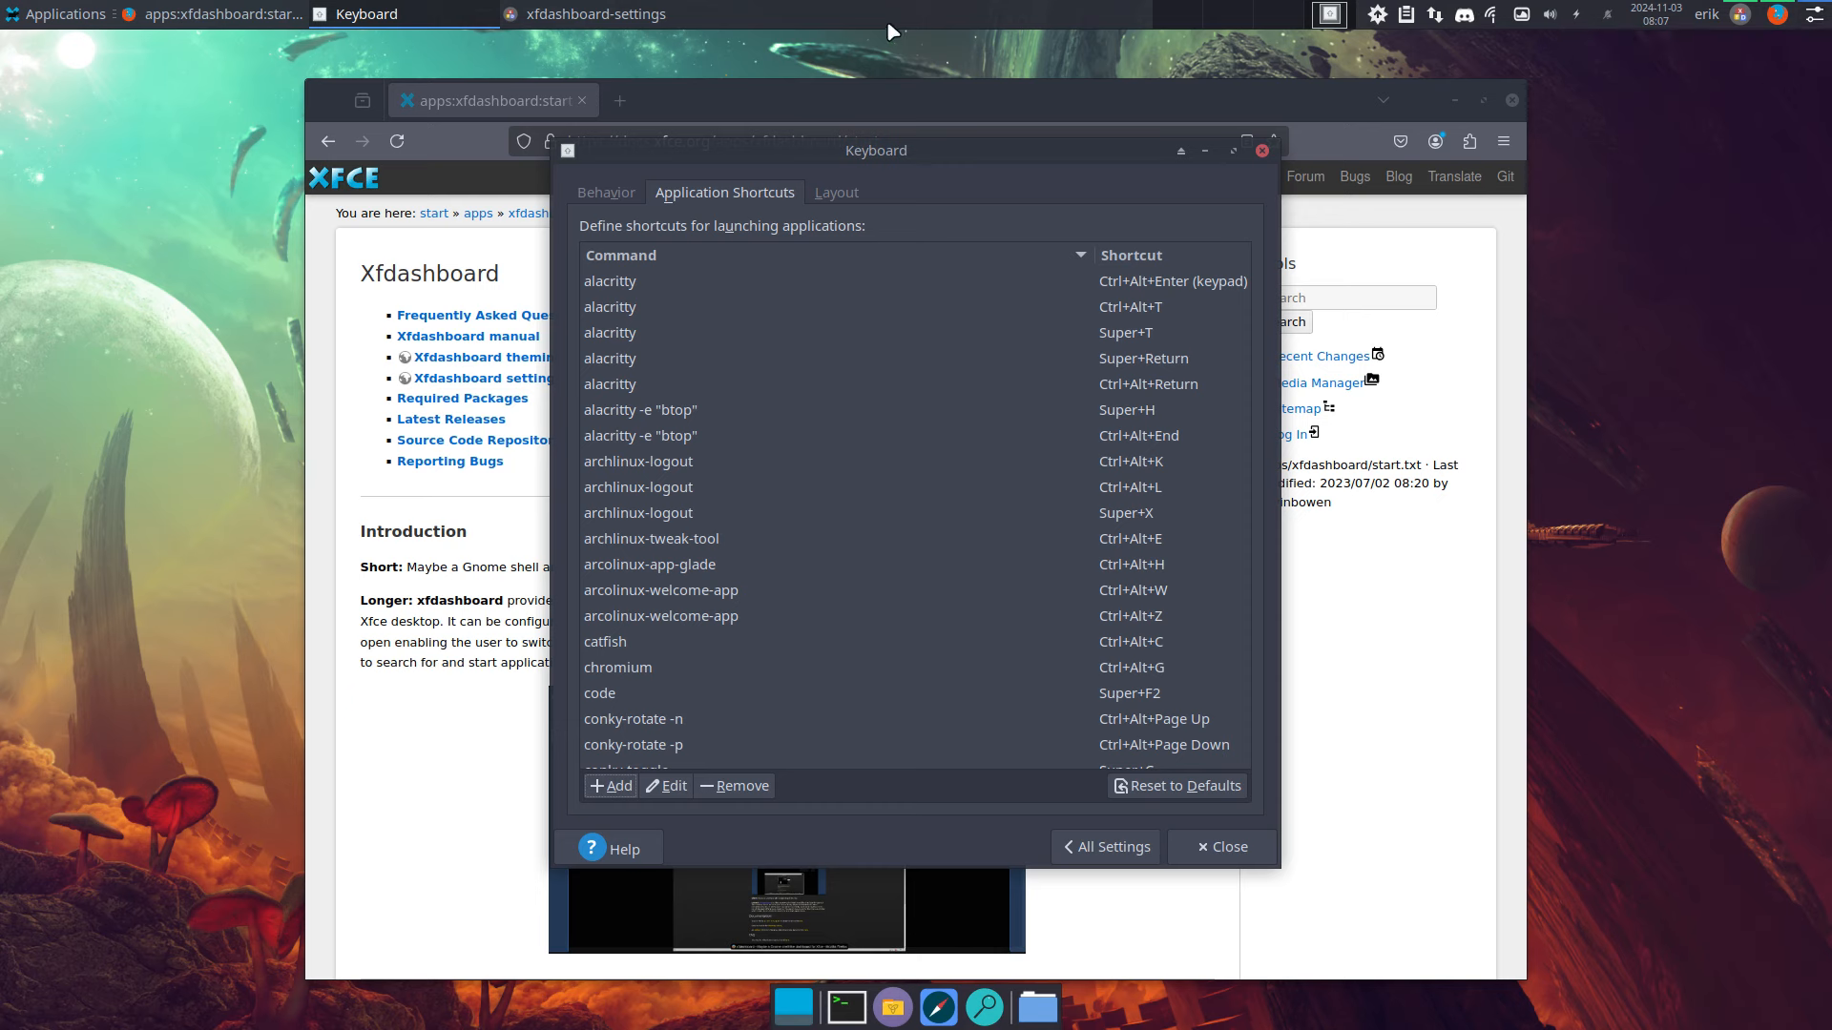
- Find the Docklike Taskbar among the new panel items and add it to the panel
right_click(1117, 12)
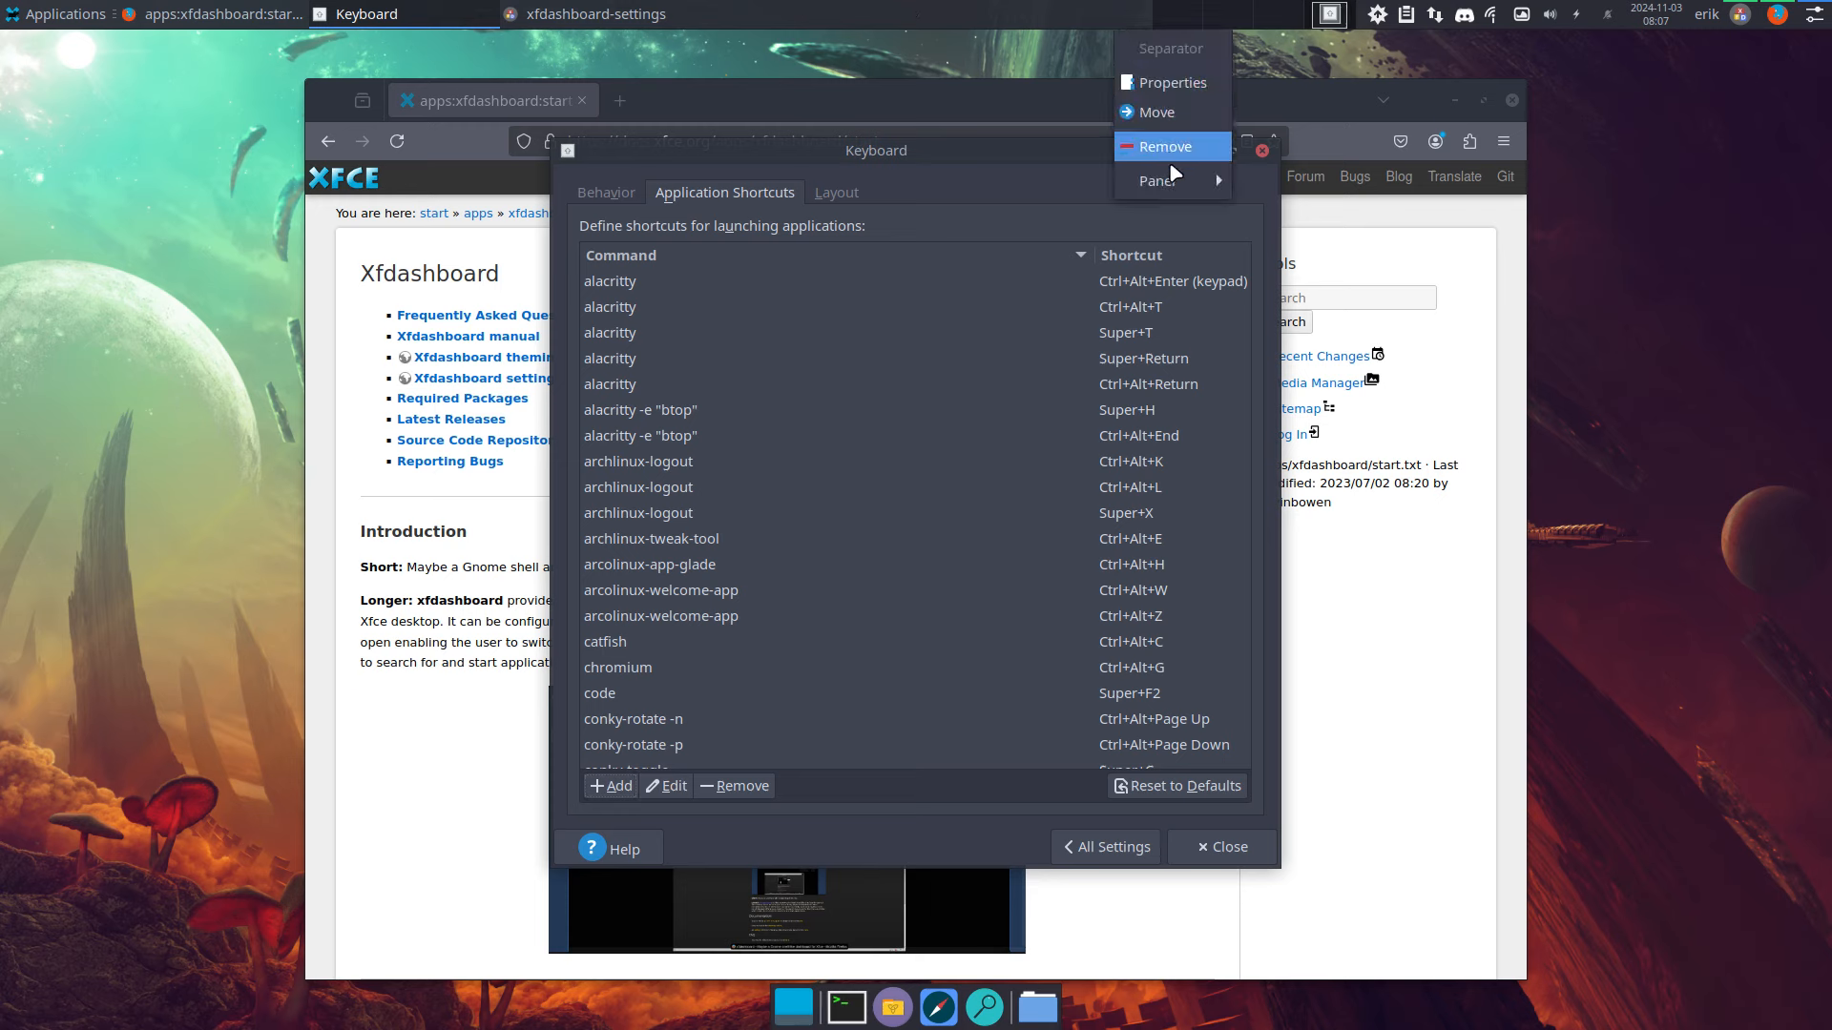
mouse_move(1188, 181)
click(1309, 181)
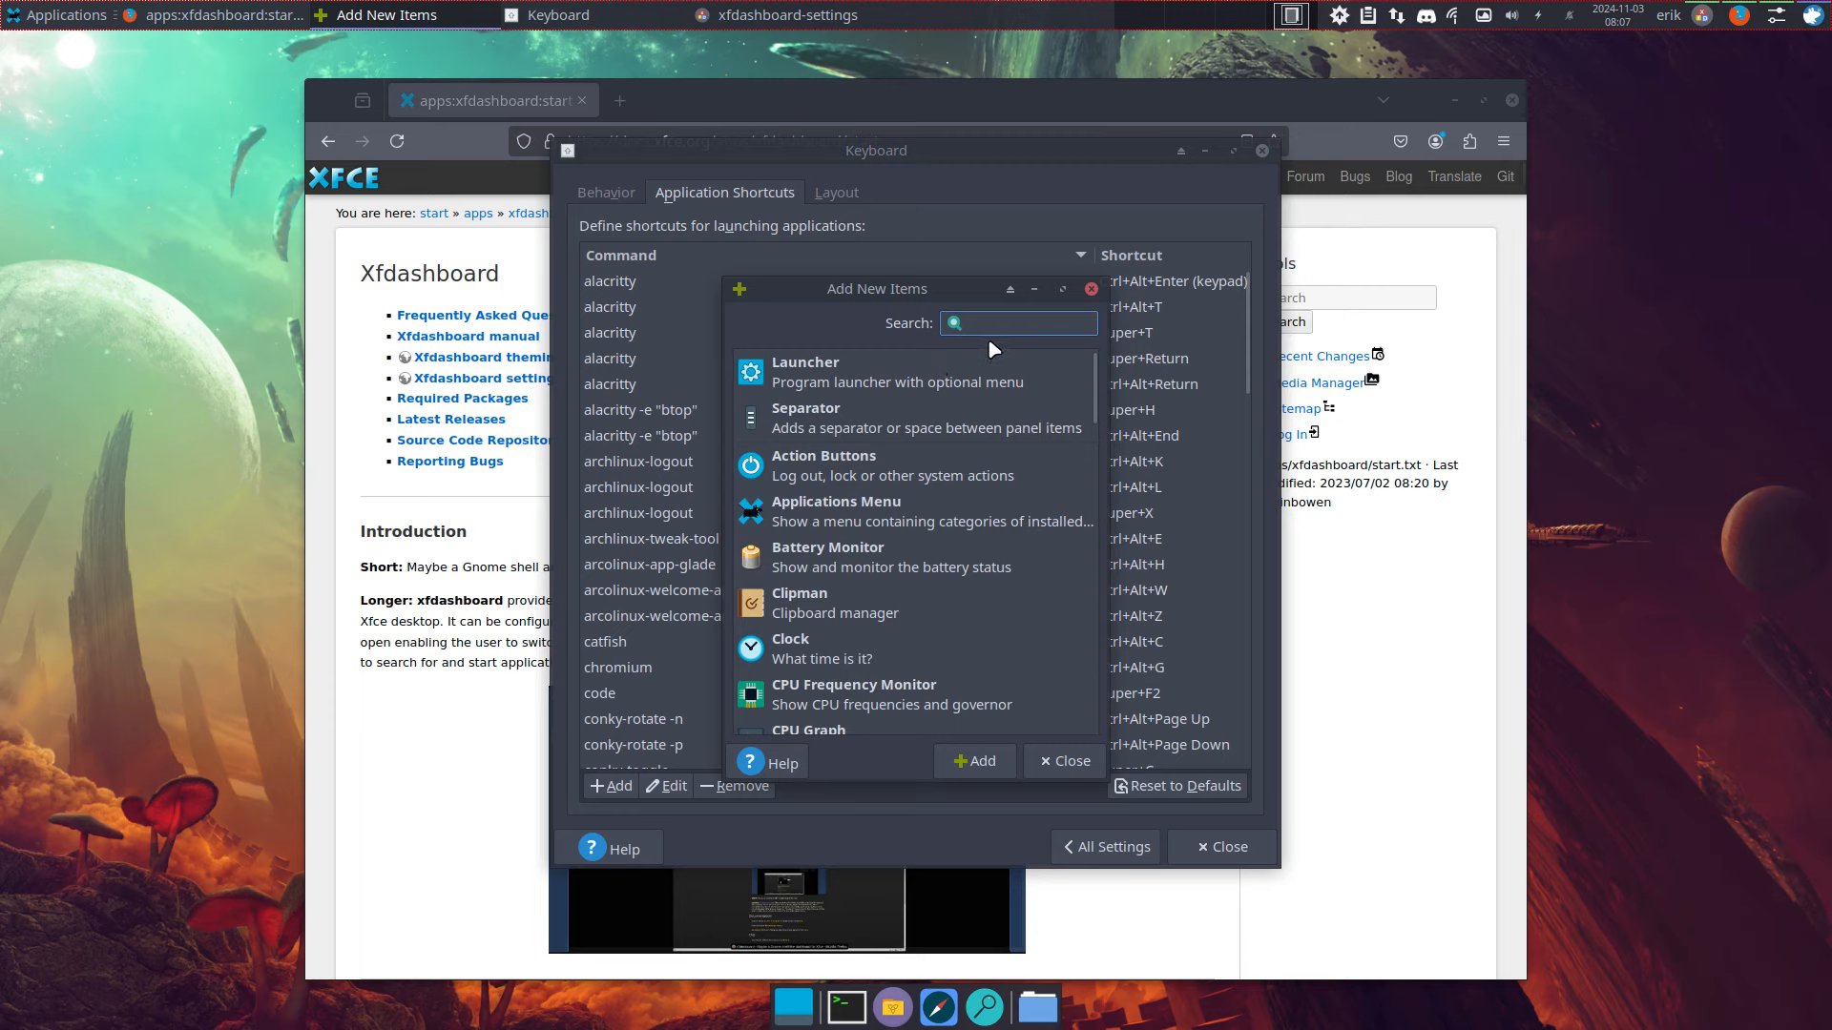
text(dock)
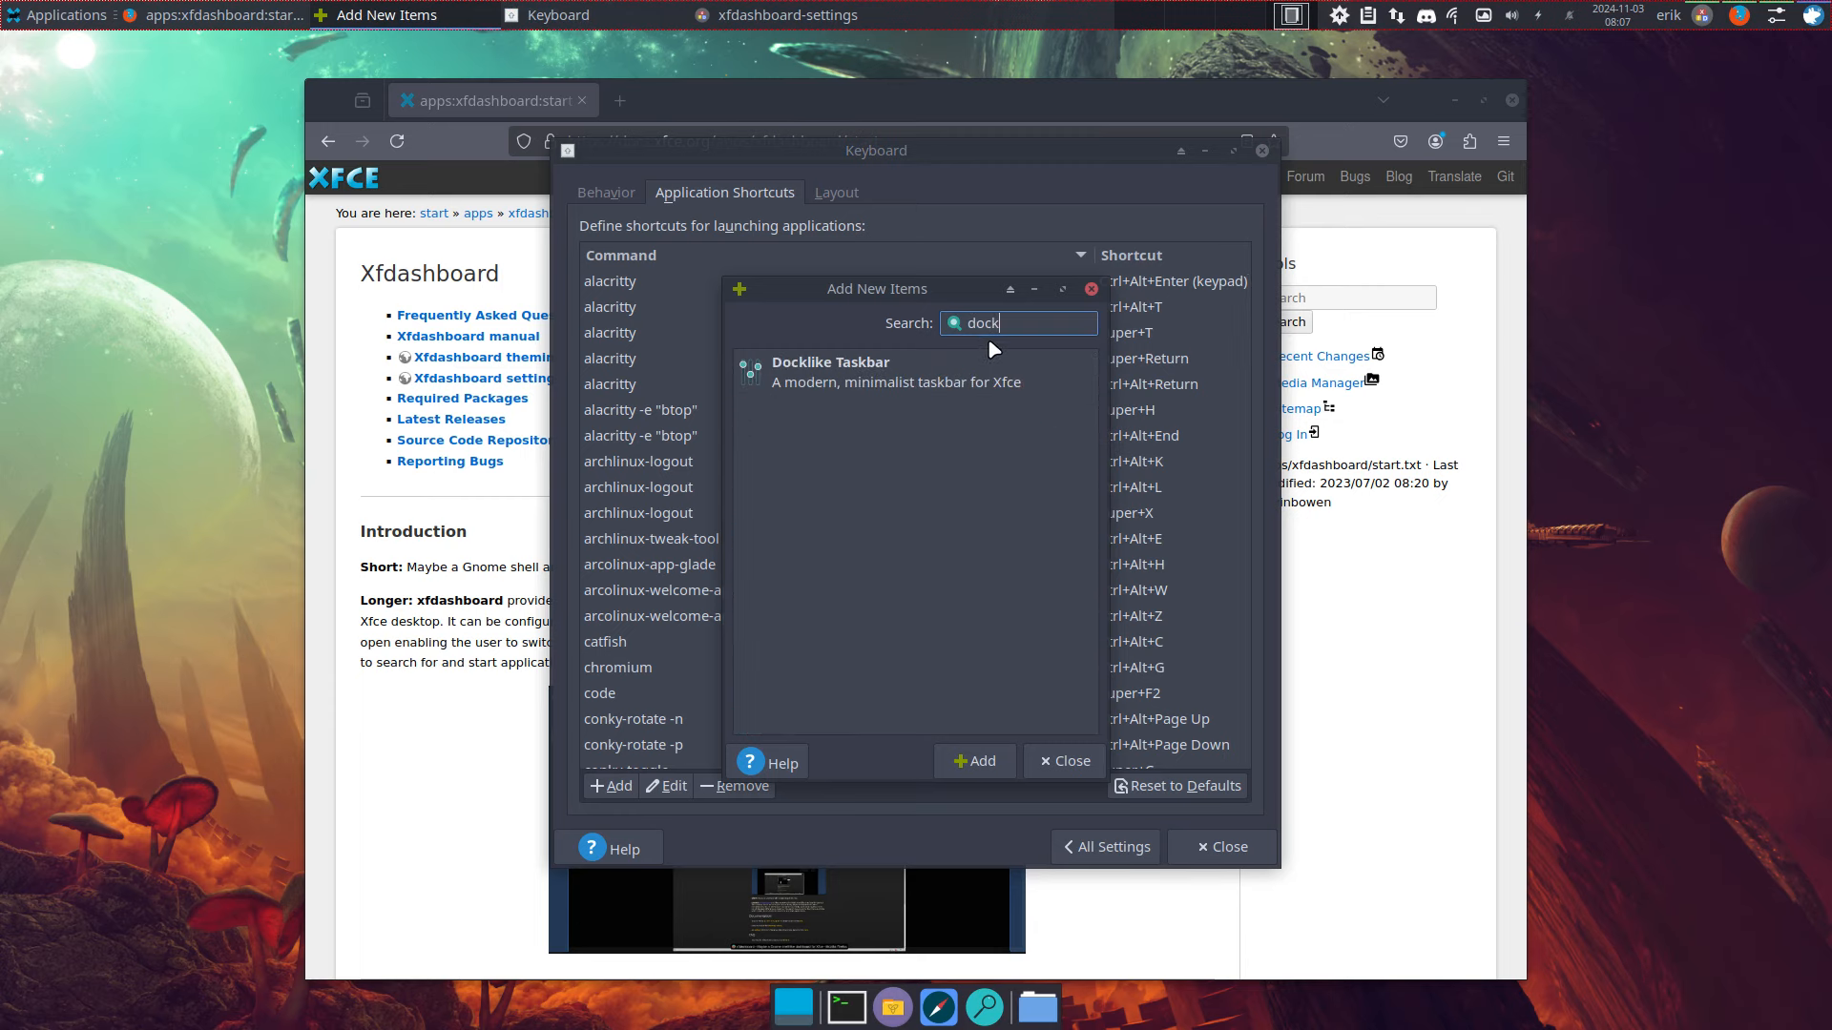
click(891, 367)
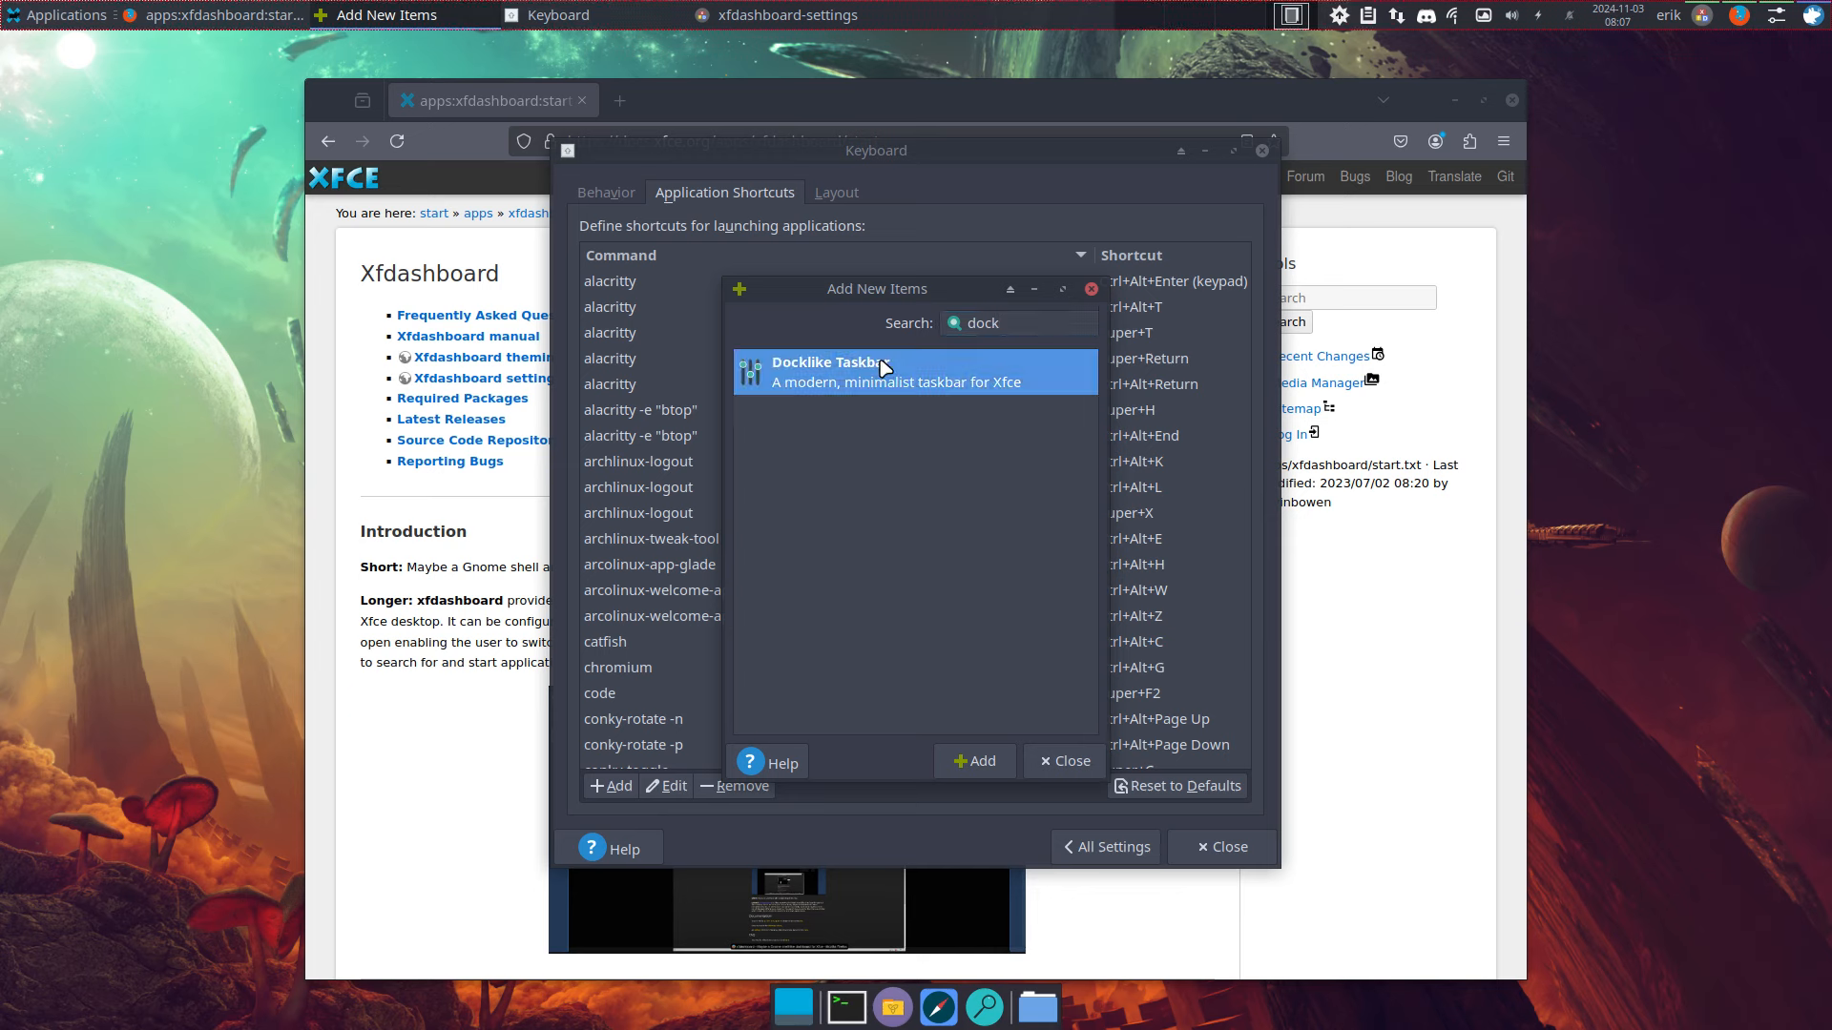
click(988, 769)
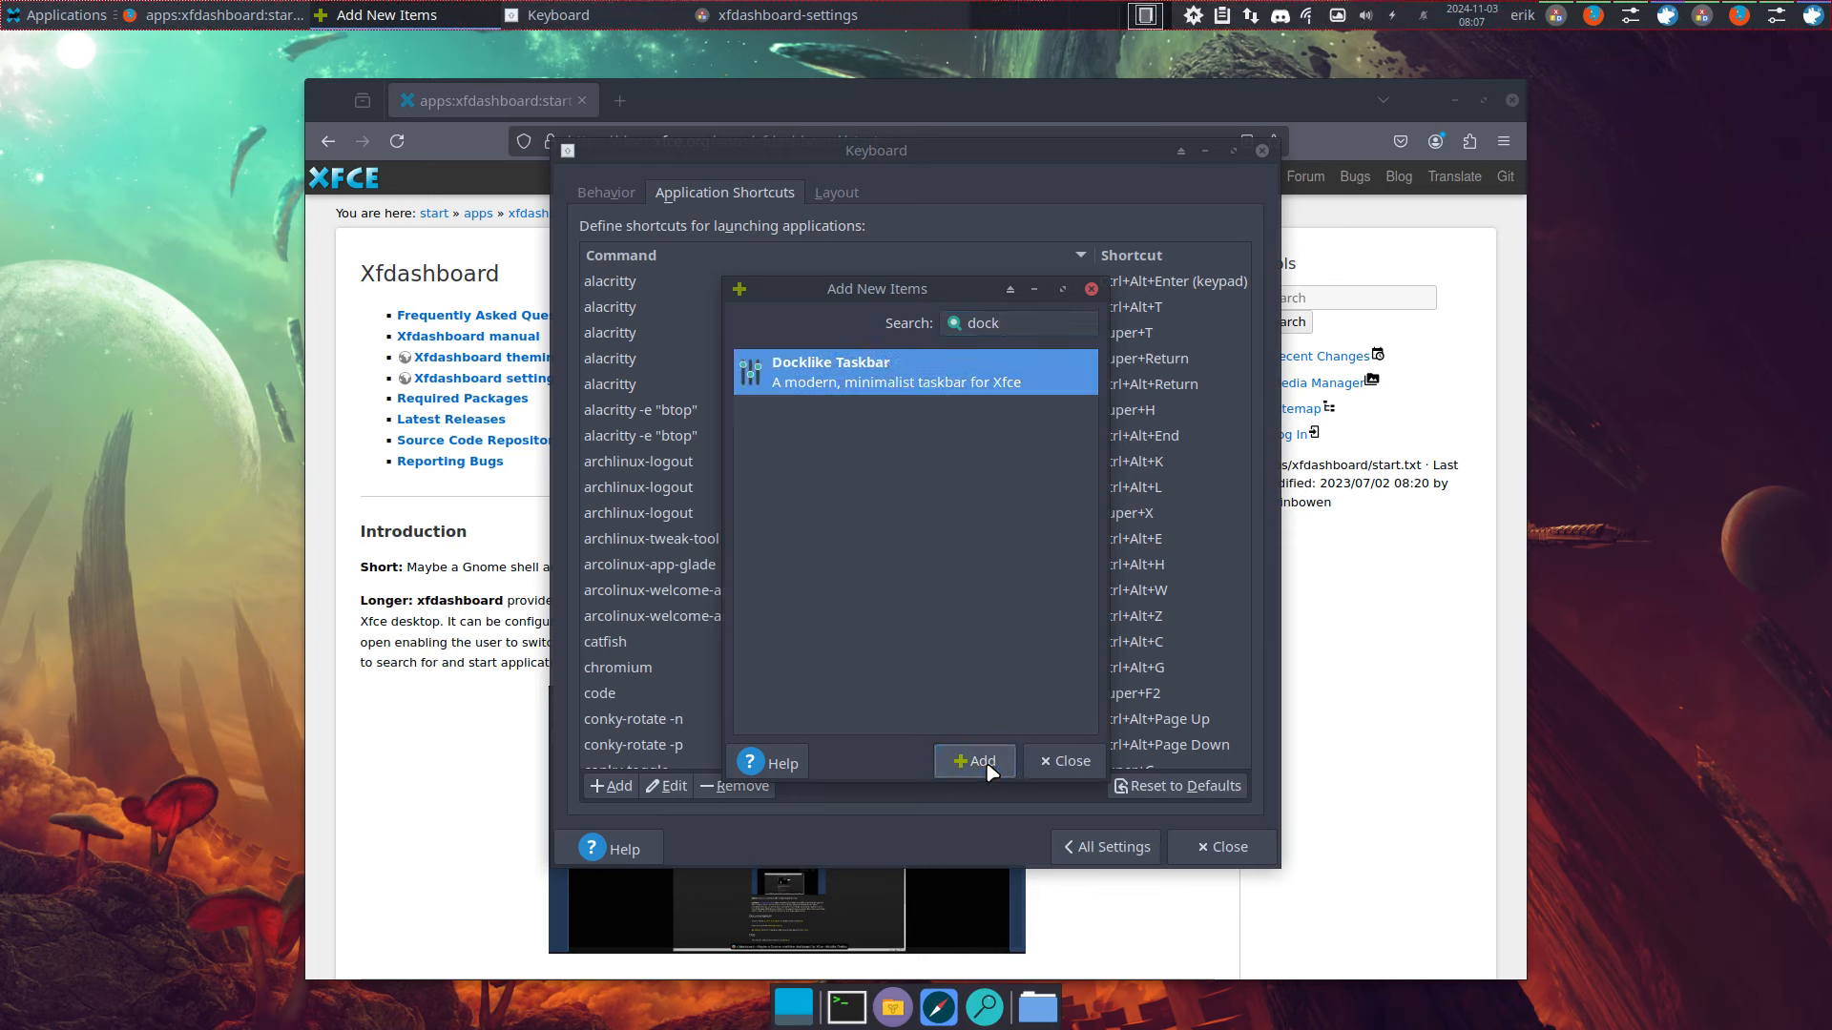
click(1071, 761)
- Check the window options of the added taskbar's first icon and the display preferences of Panel 1
mouse_move(1704, 17)
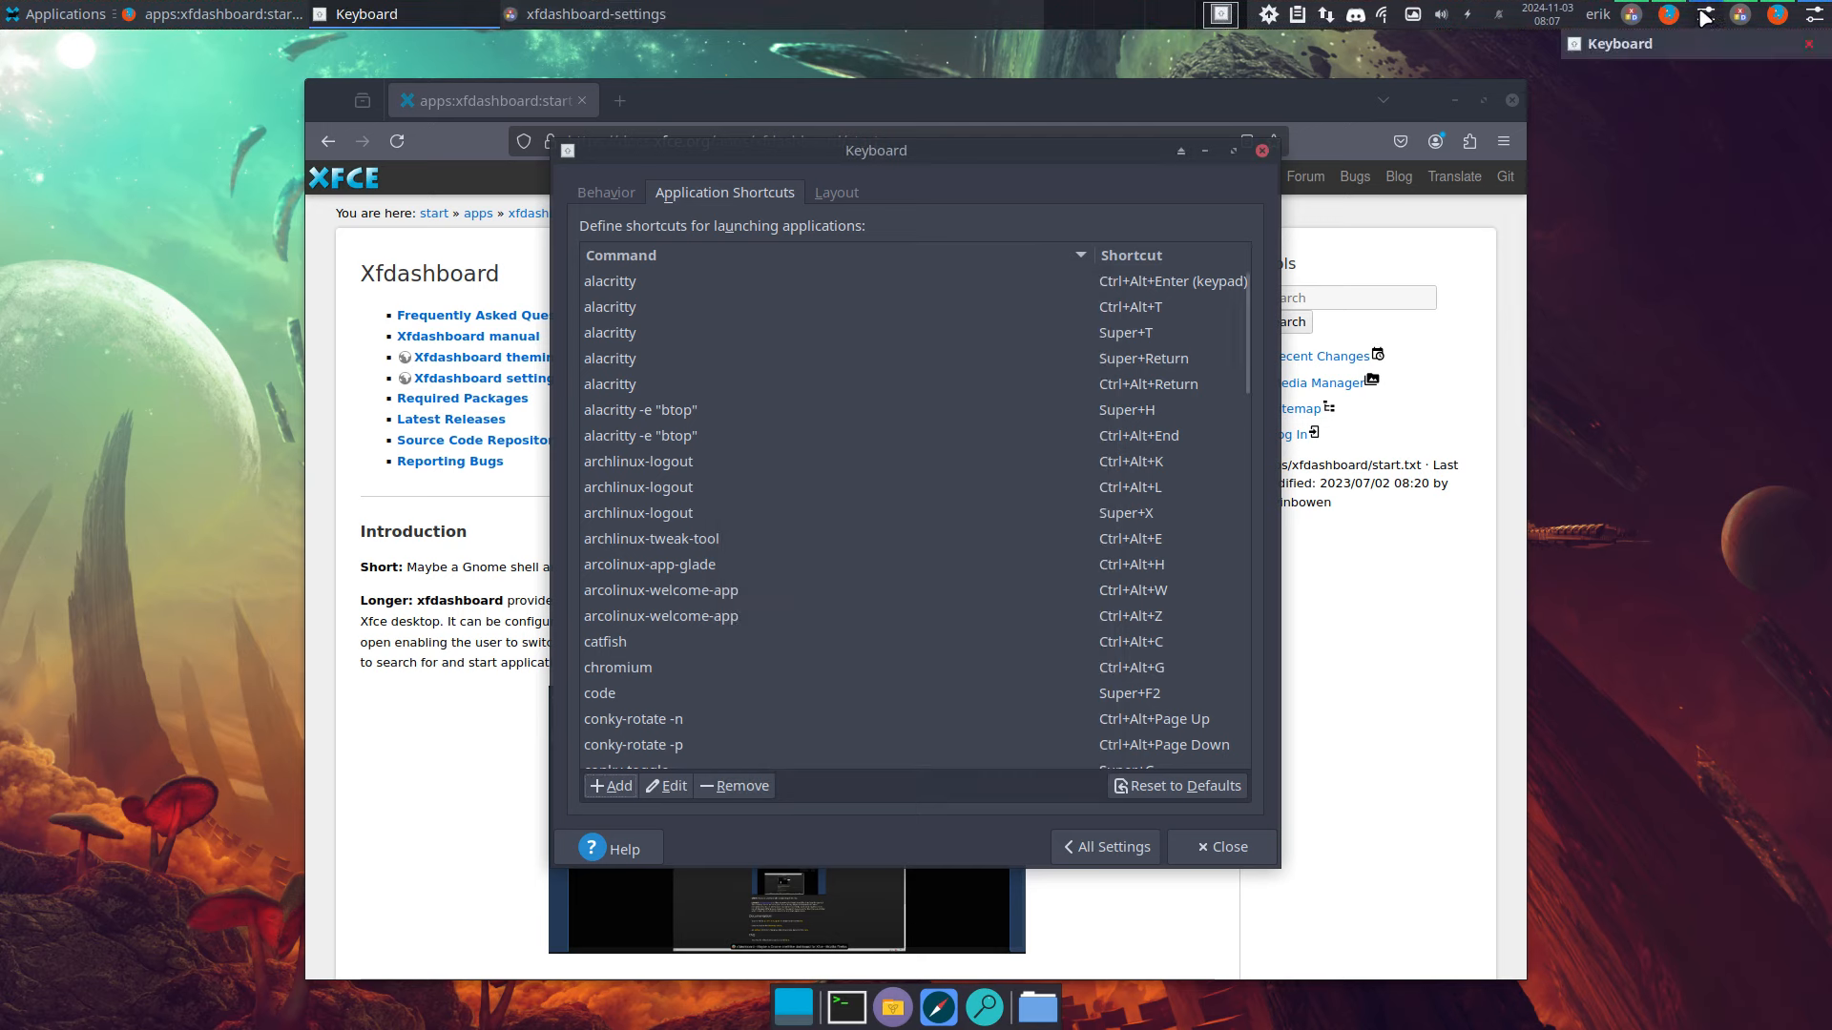
right_click(1633, 16)
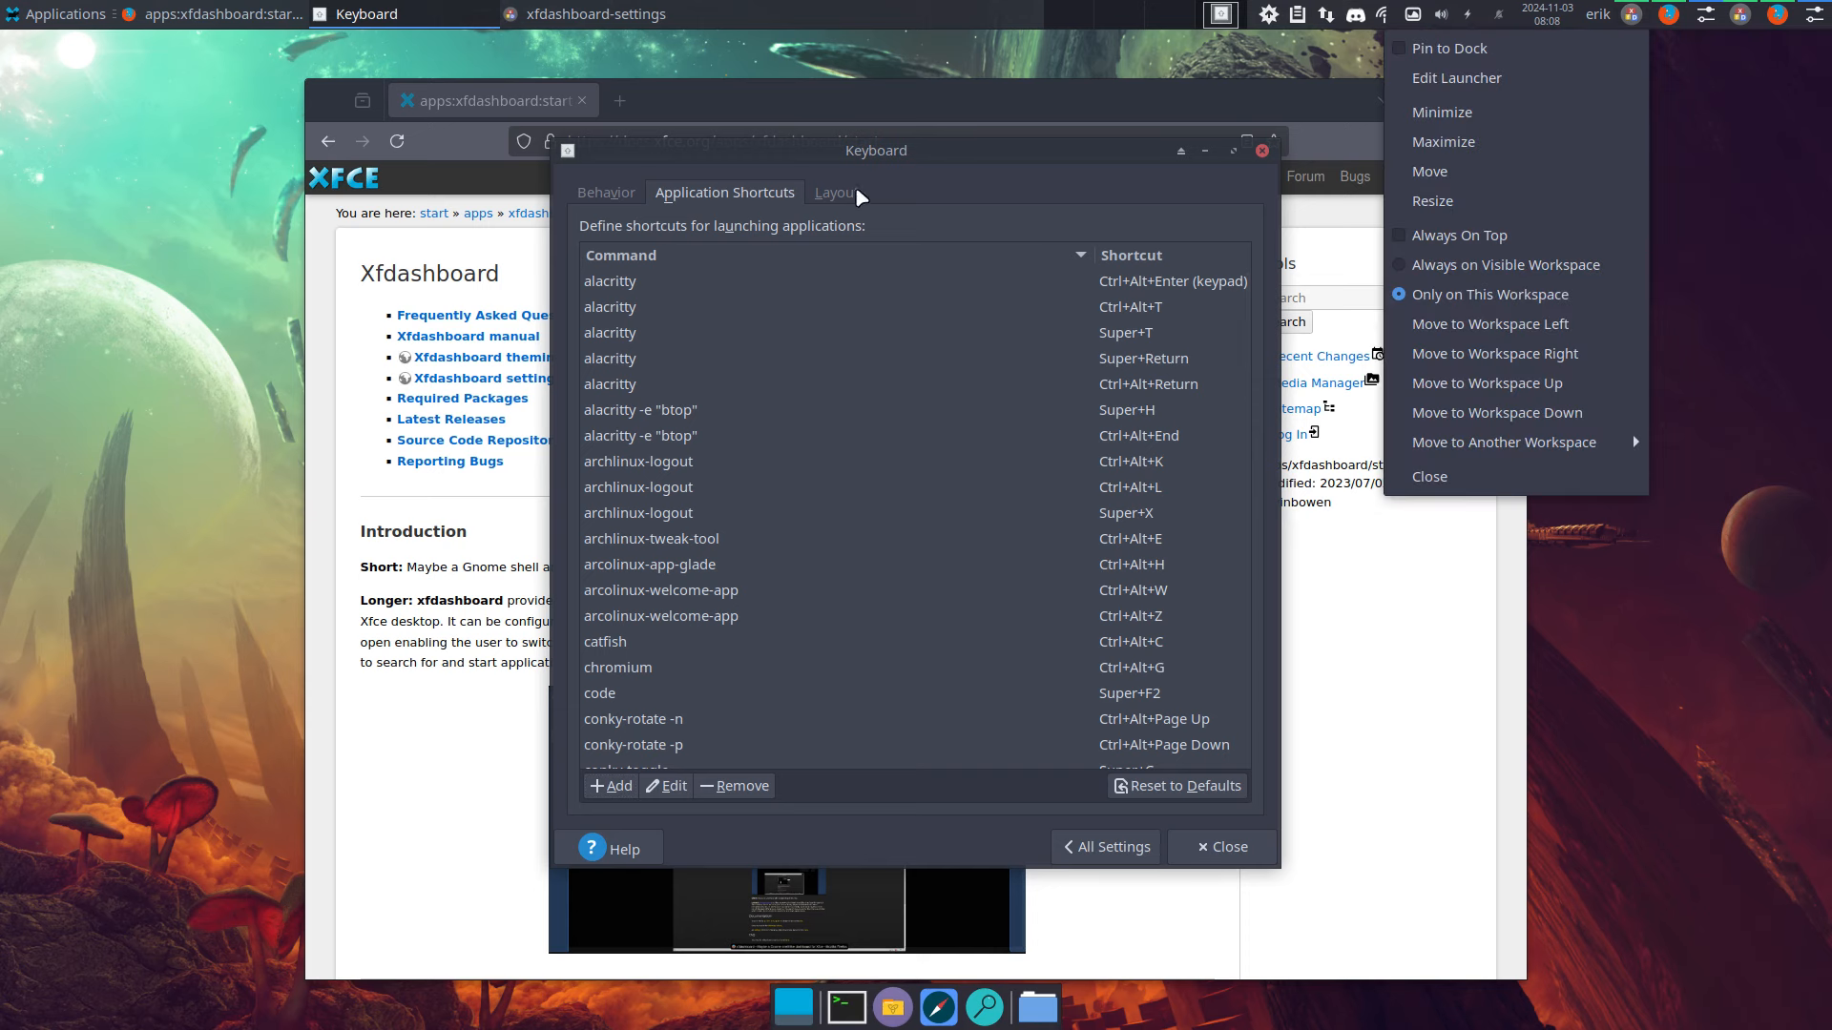
click(1264, 156)
right_click(930, 14)
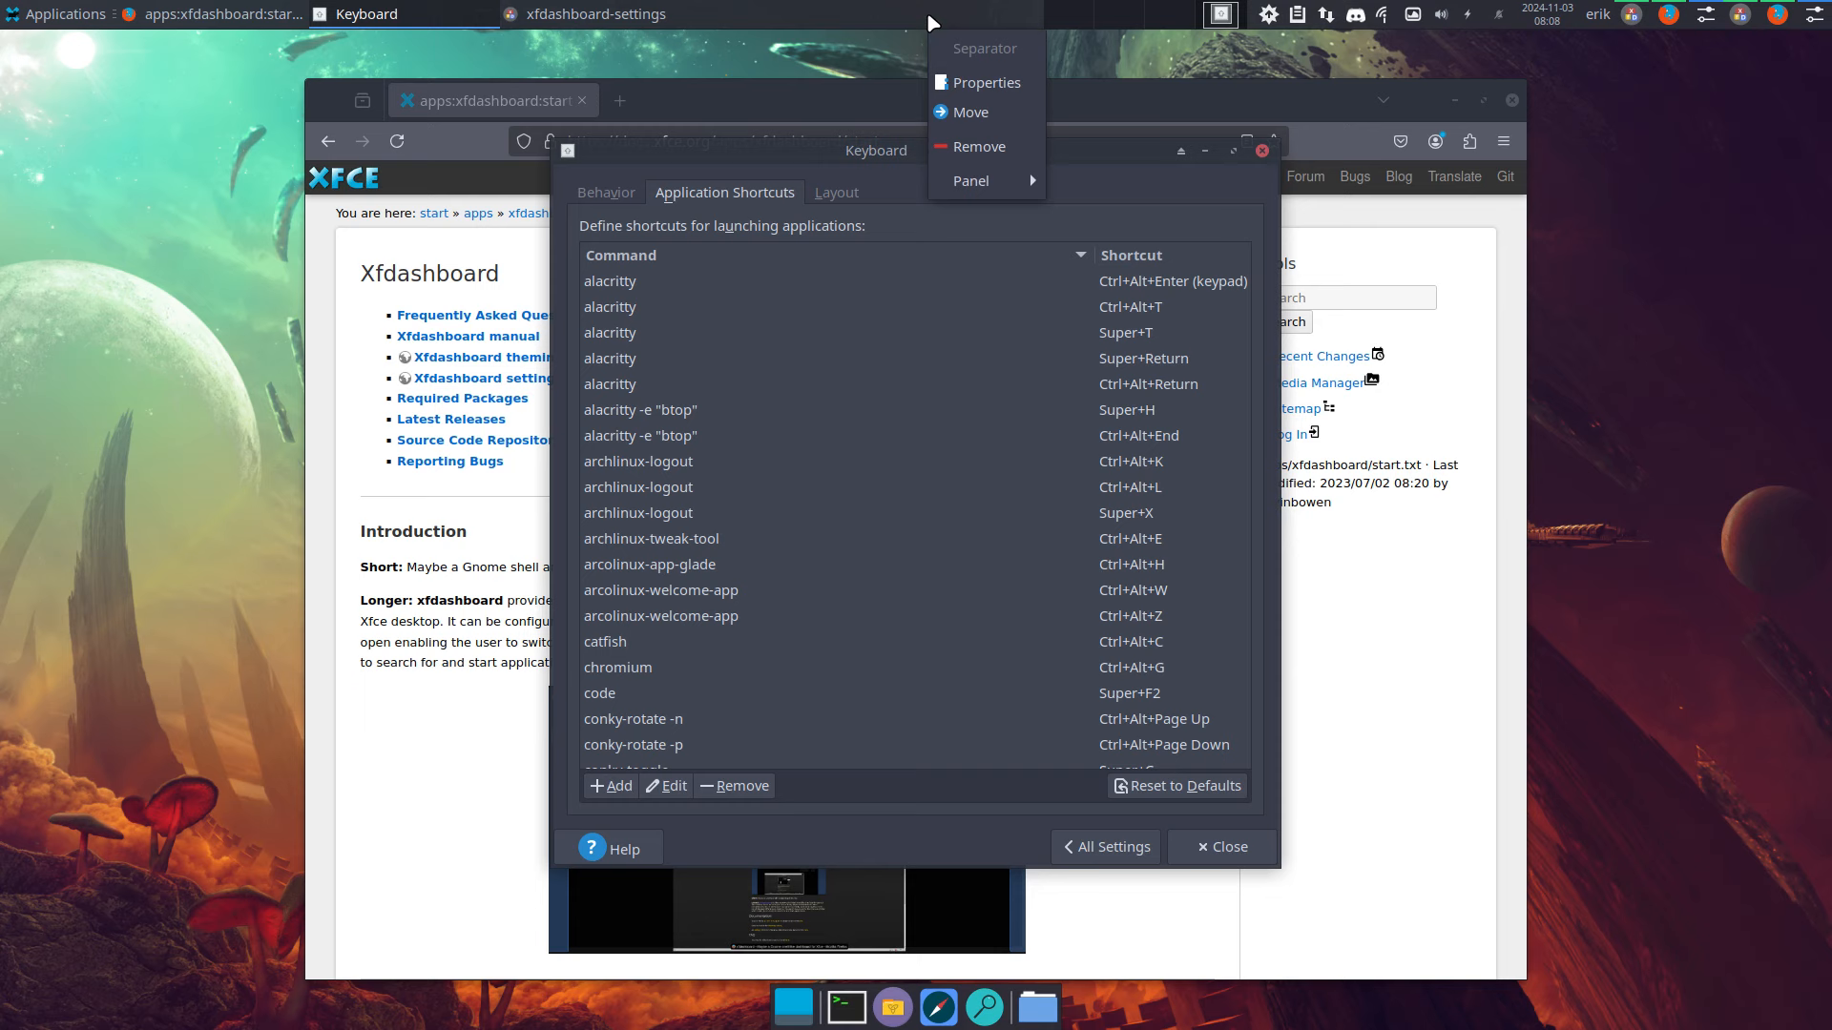
mouse_move(997, 194)
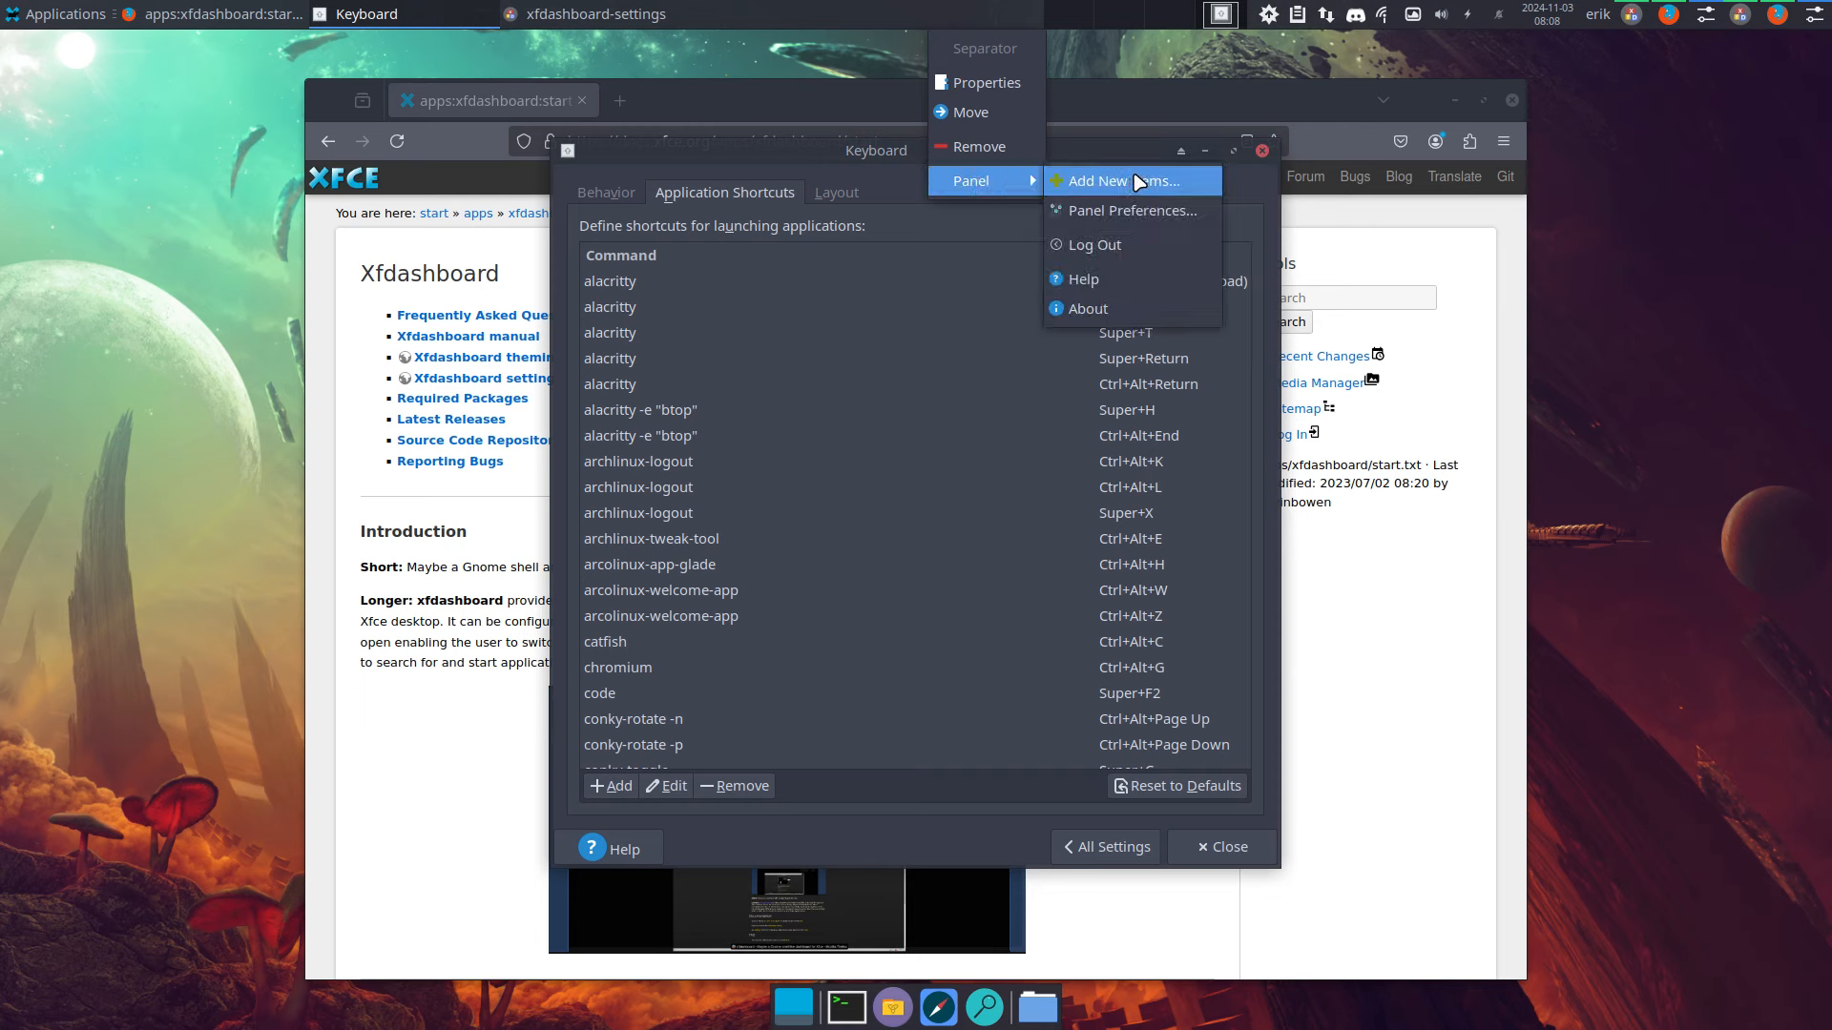
click(1130, 211)
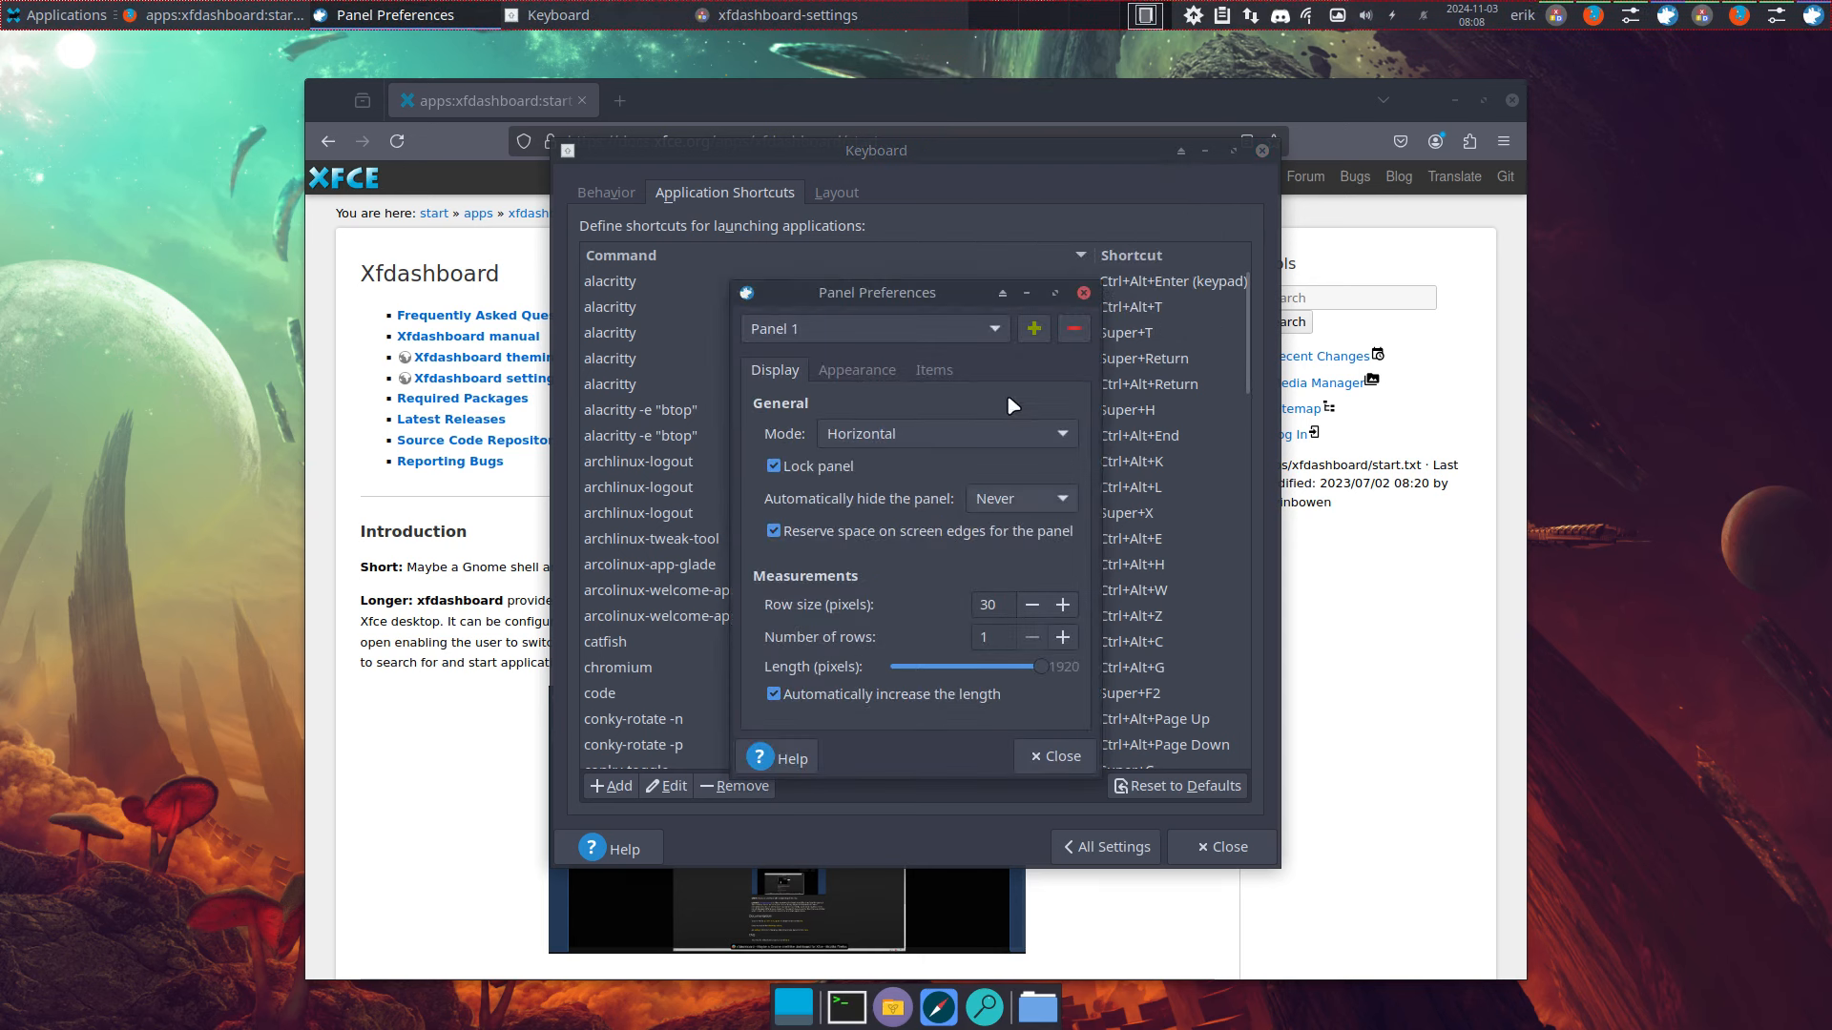
click(1059, 756)
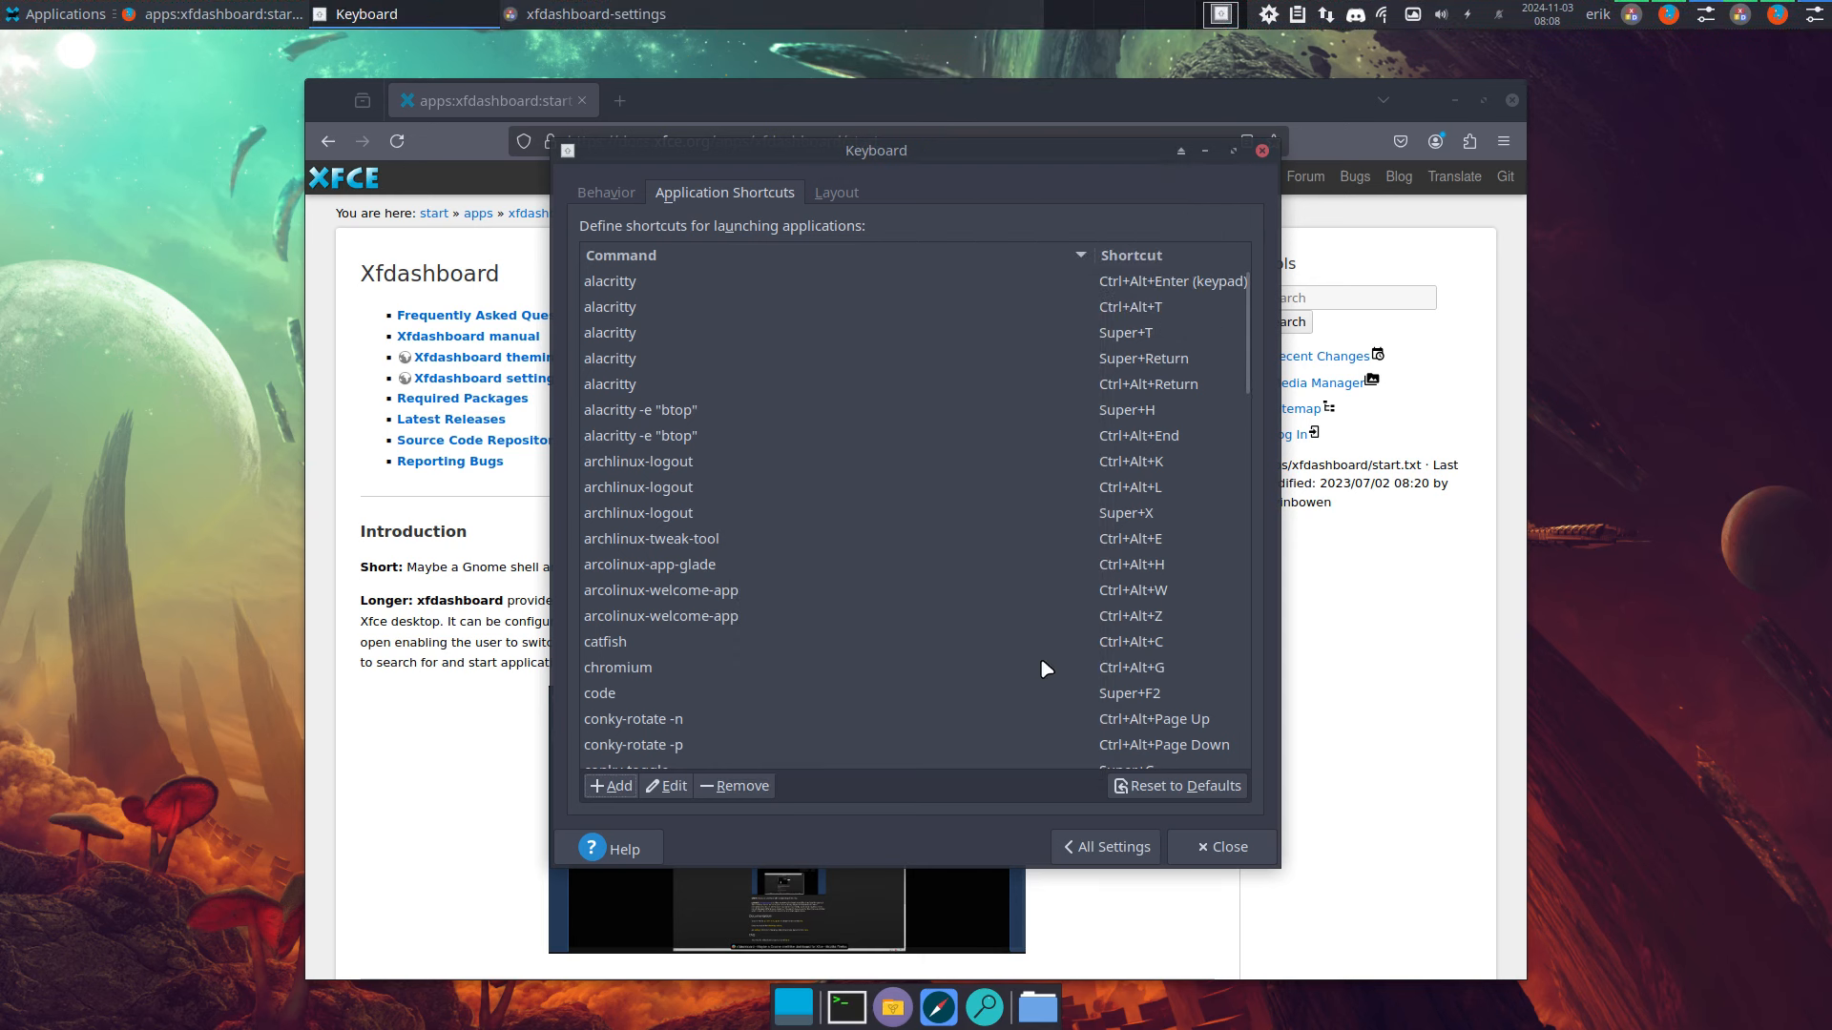
- Browse the list of items available for the panel and close it without adding any
right_click(1030, 14)
mouse_move(1102, 188)
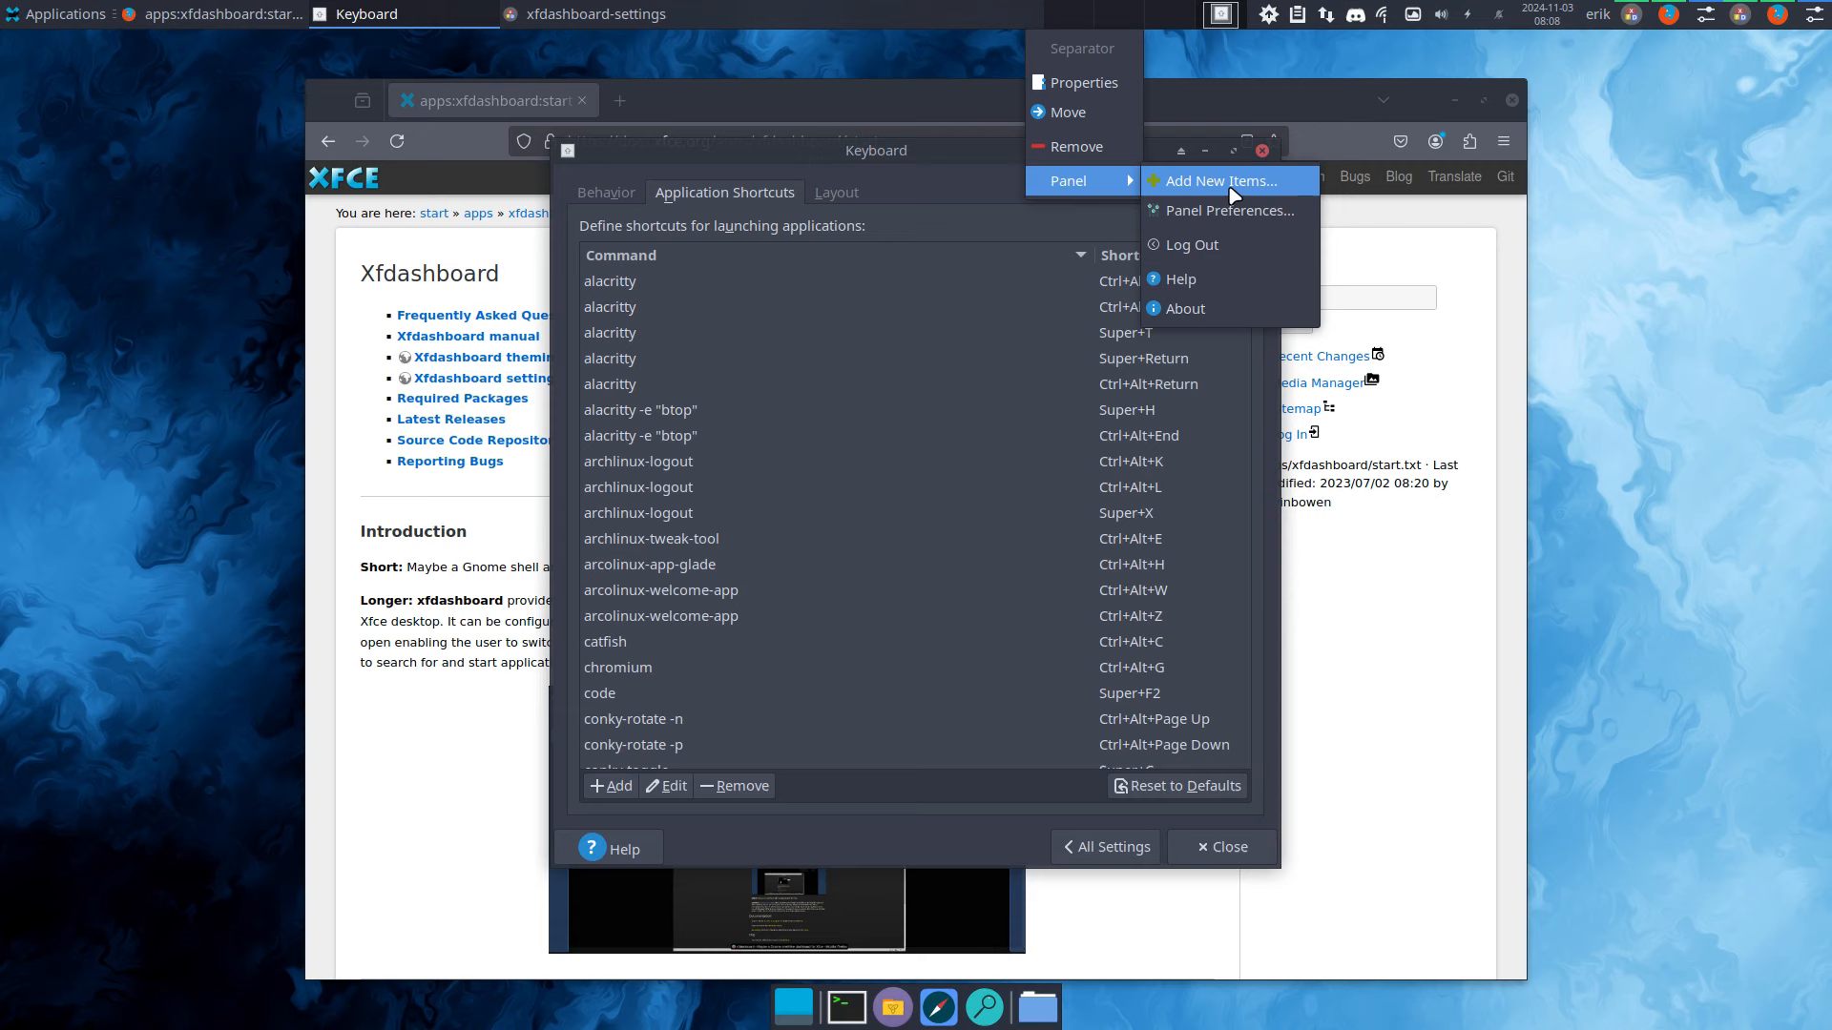
click(1233, 190)
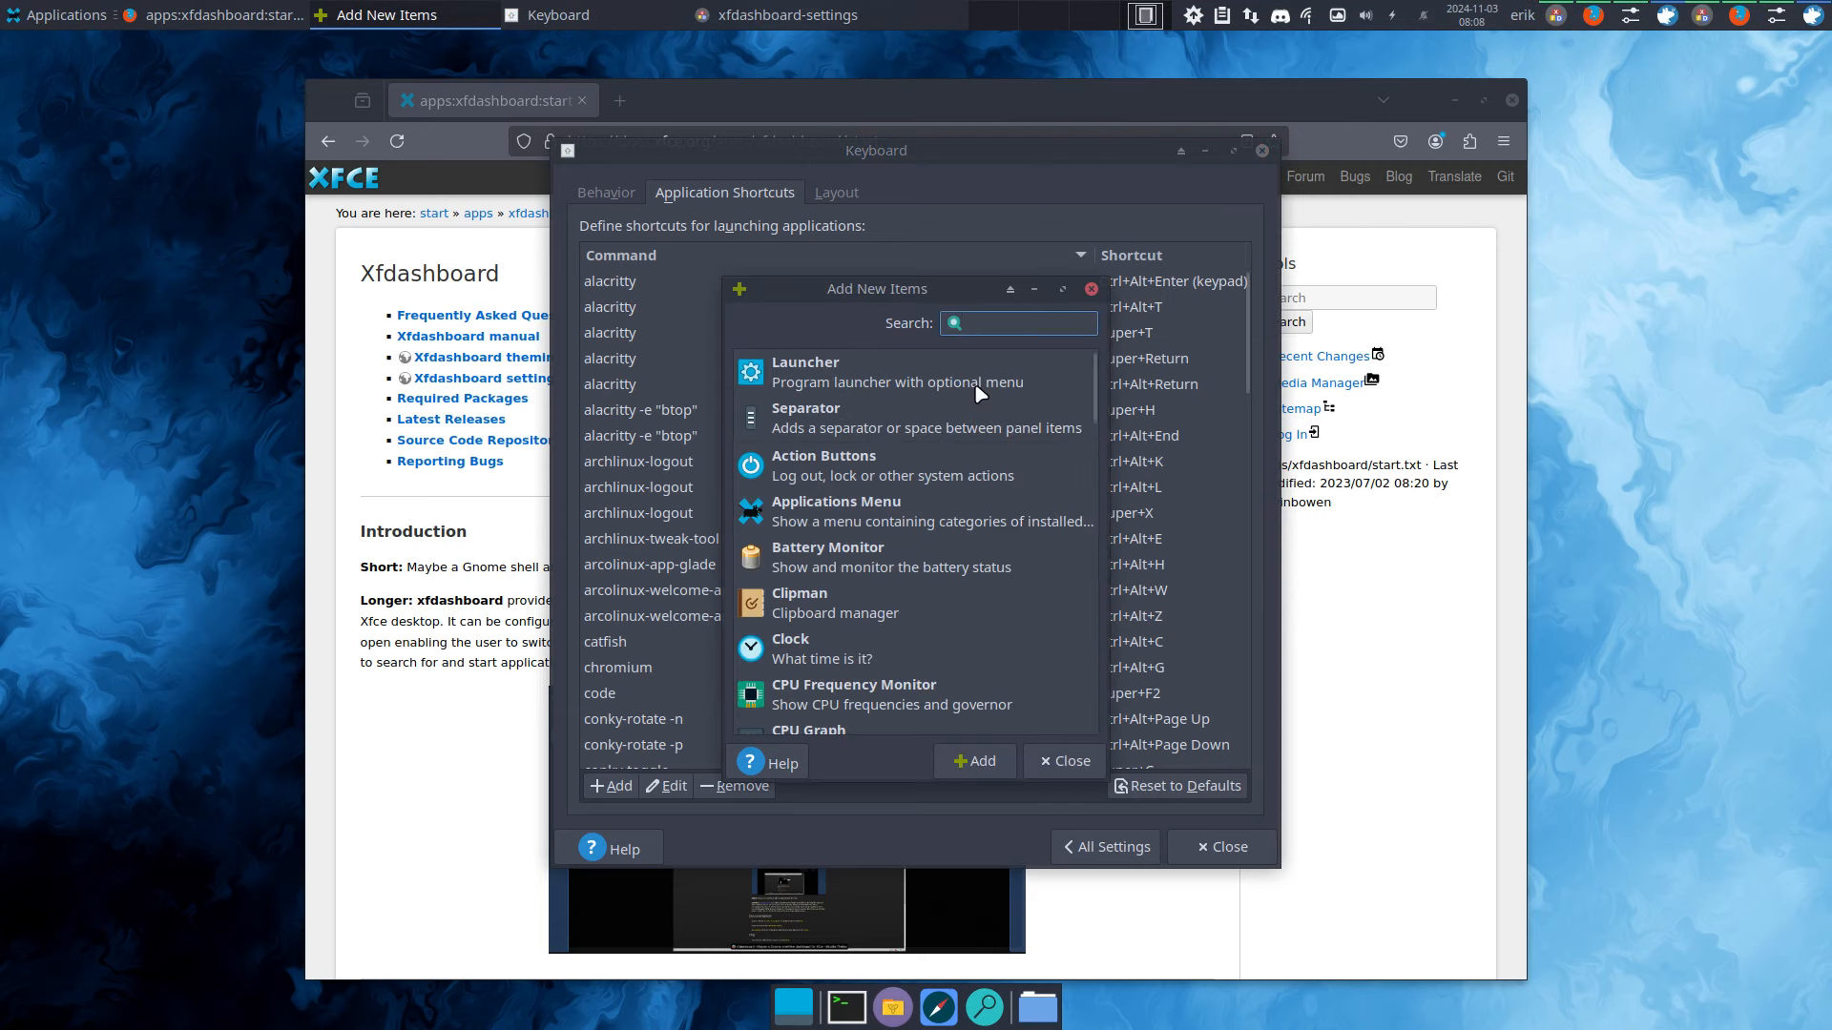
scroll(973, 393, down, 5)
scroll(1012, 555, down, 5)
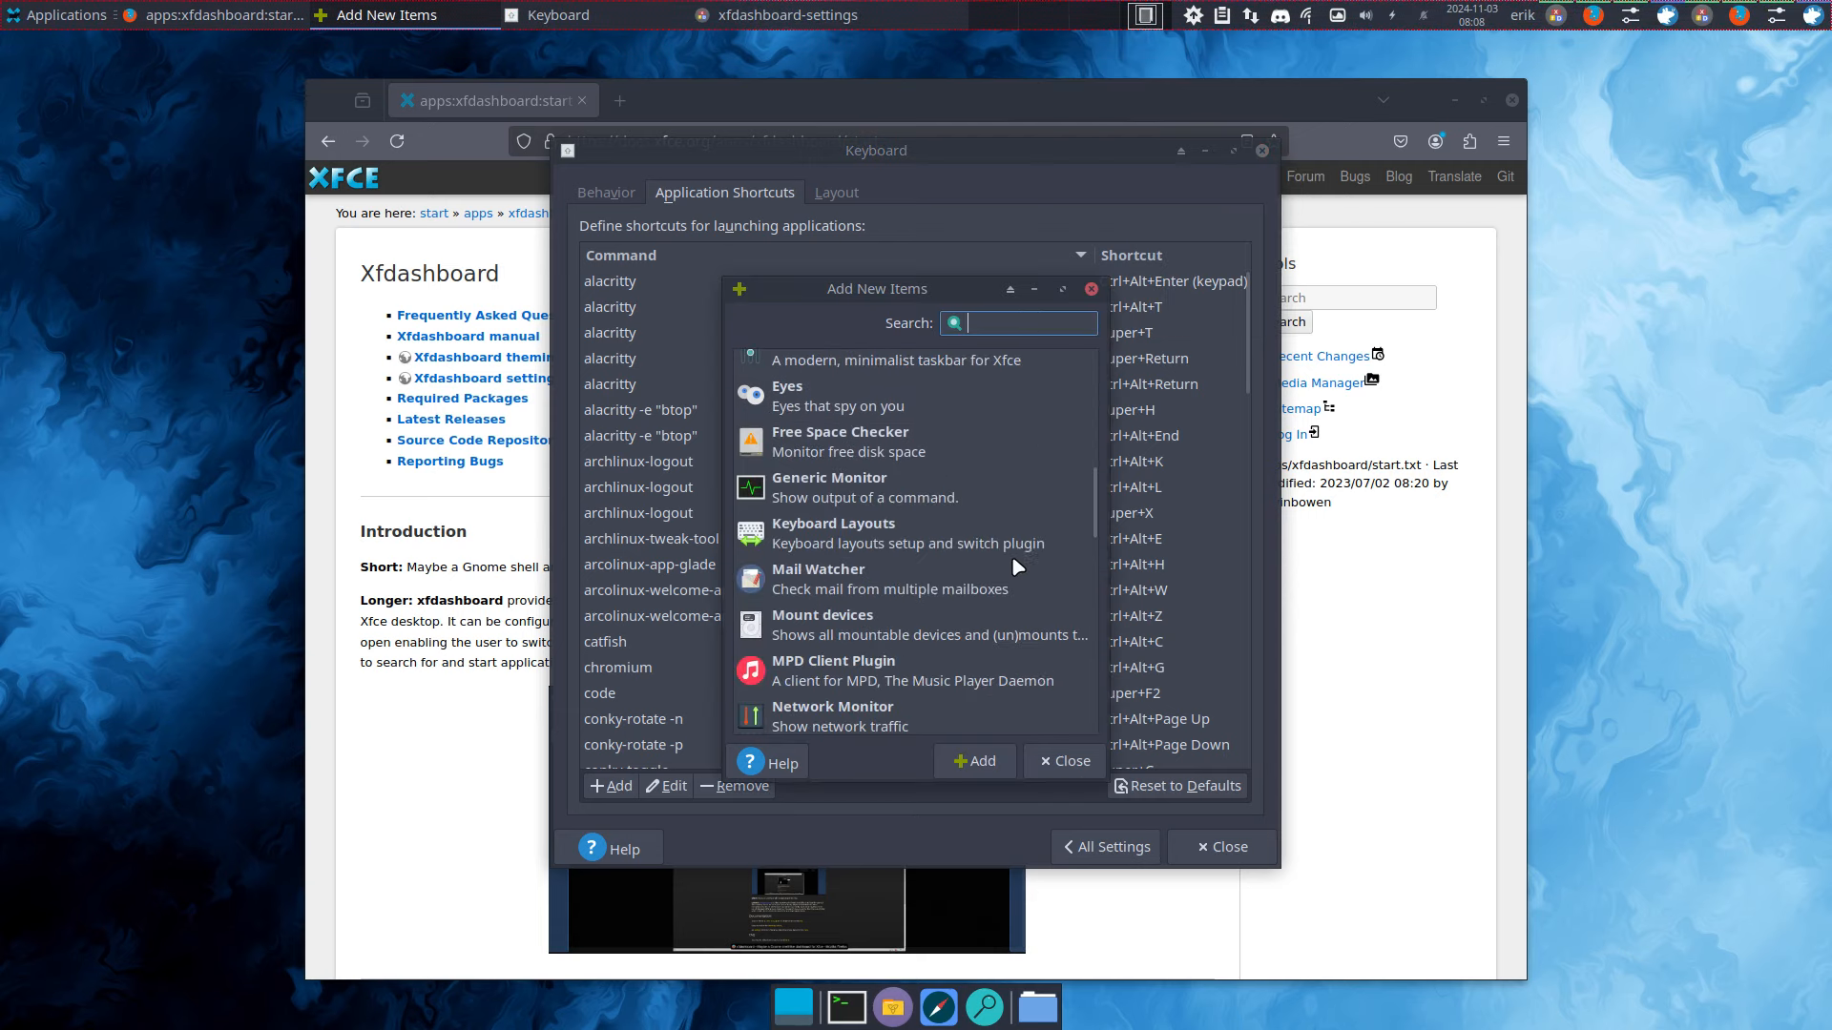
click(1053, 759)
- Remove the first of the two Docklike Taskbars from the panel and confirm the removal
right_click(1650, 13)
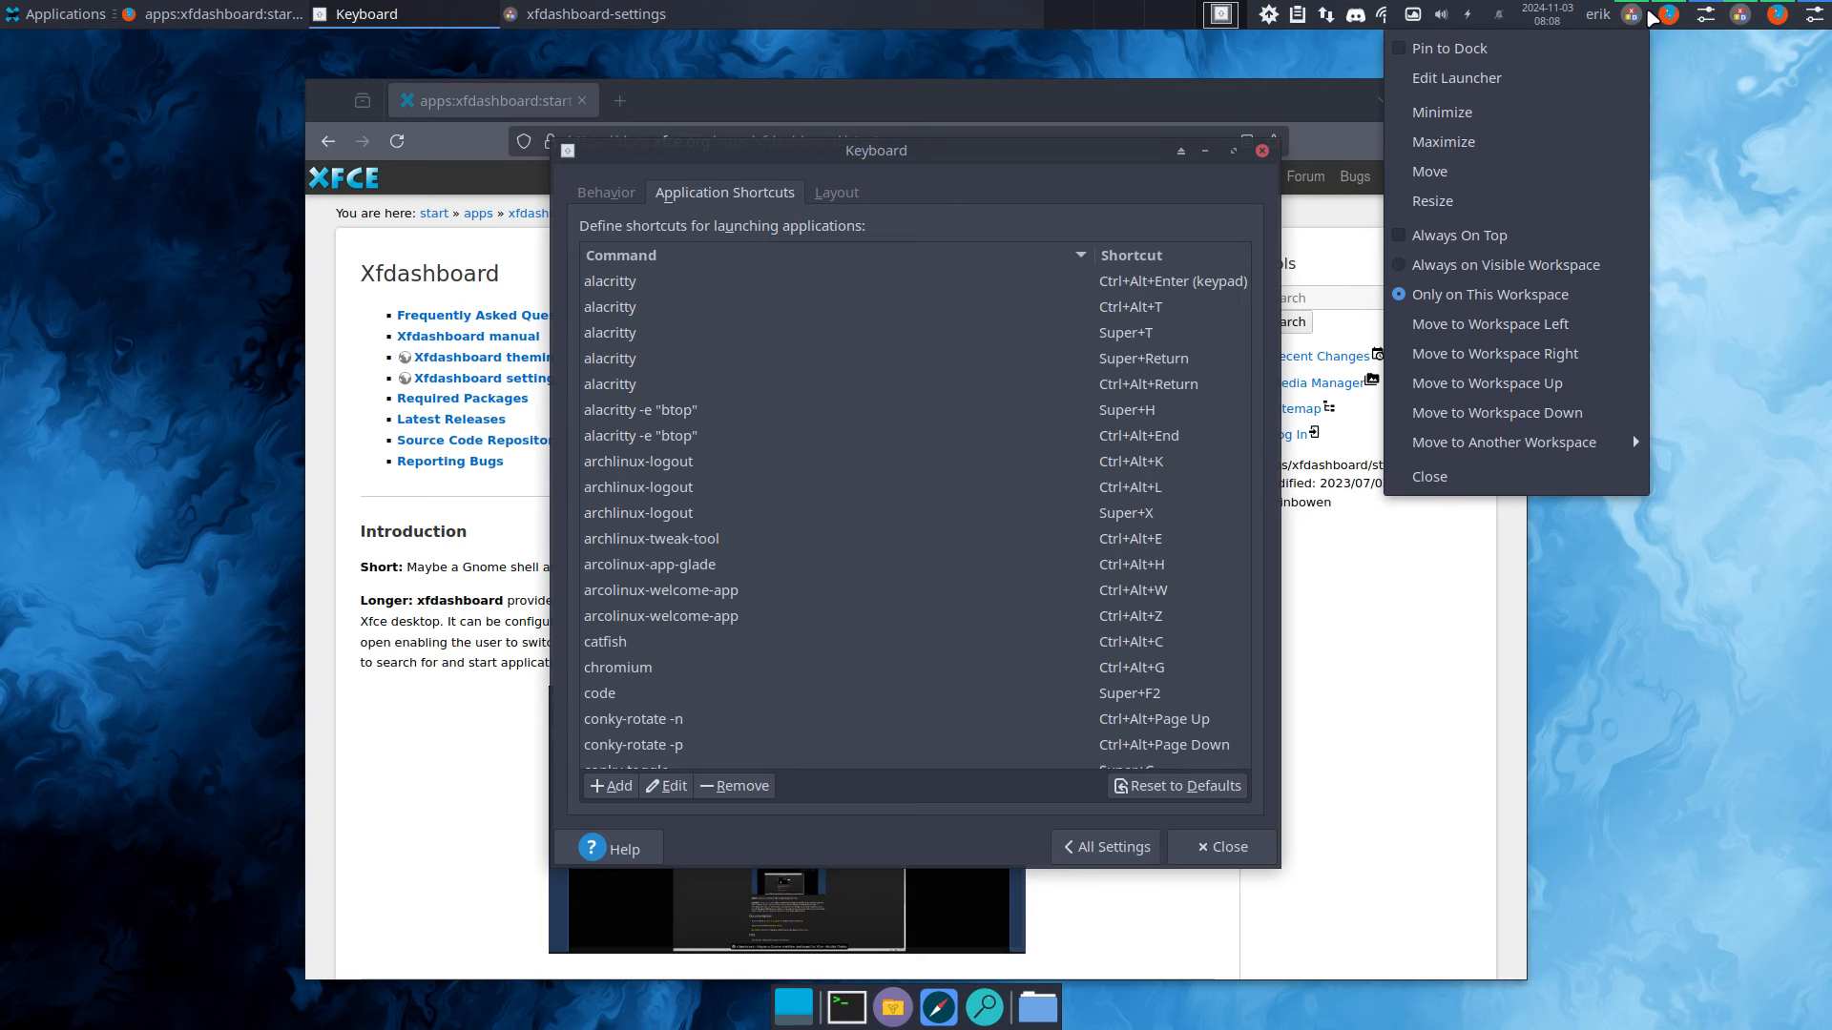
mouse_move(1665, 17)
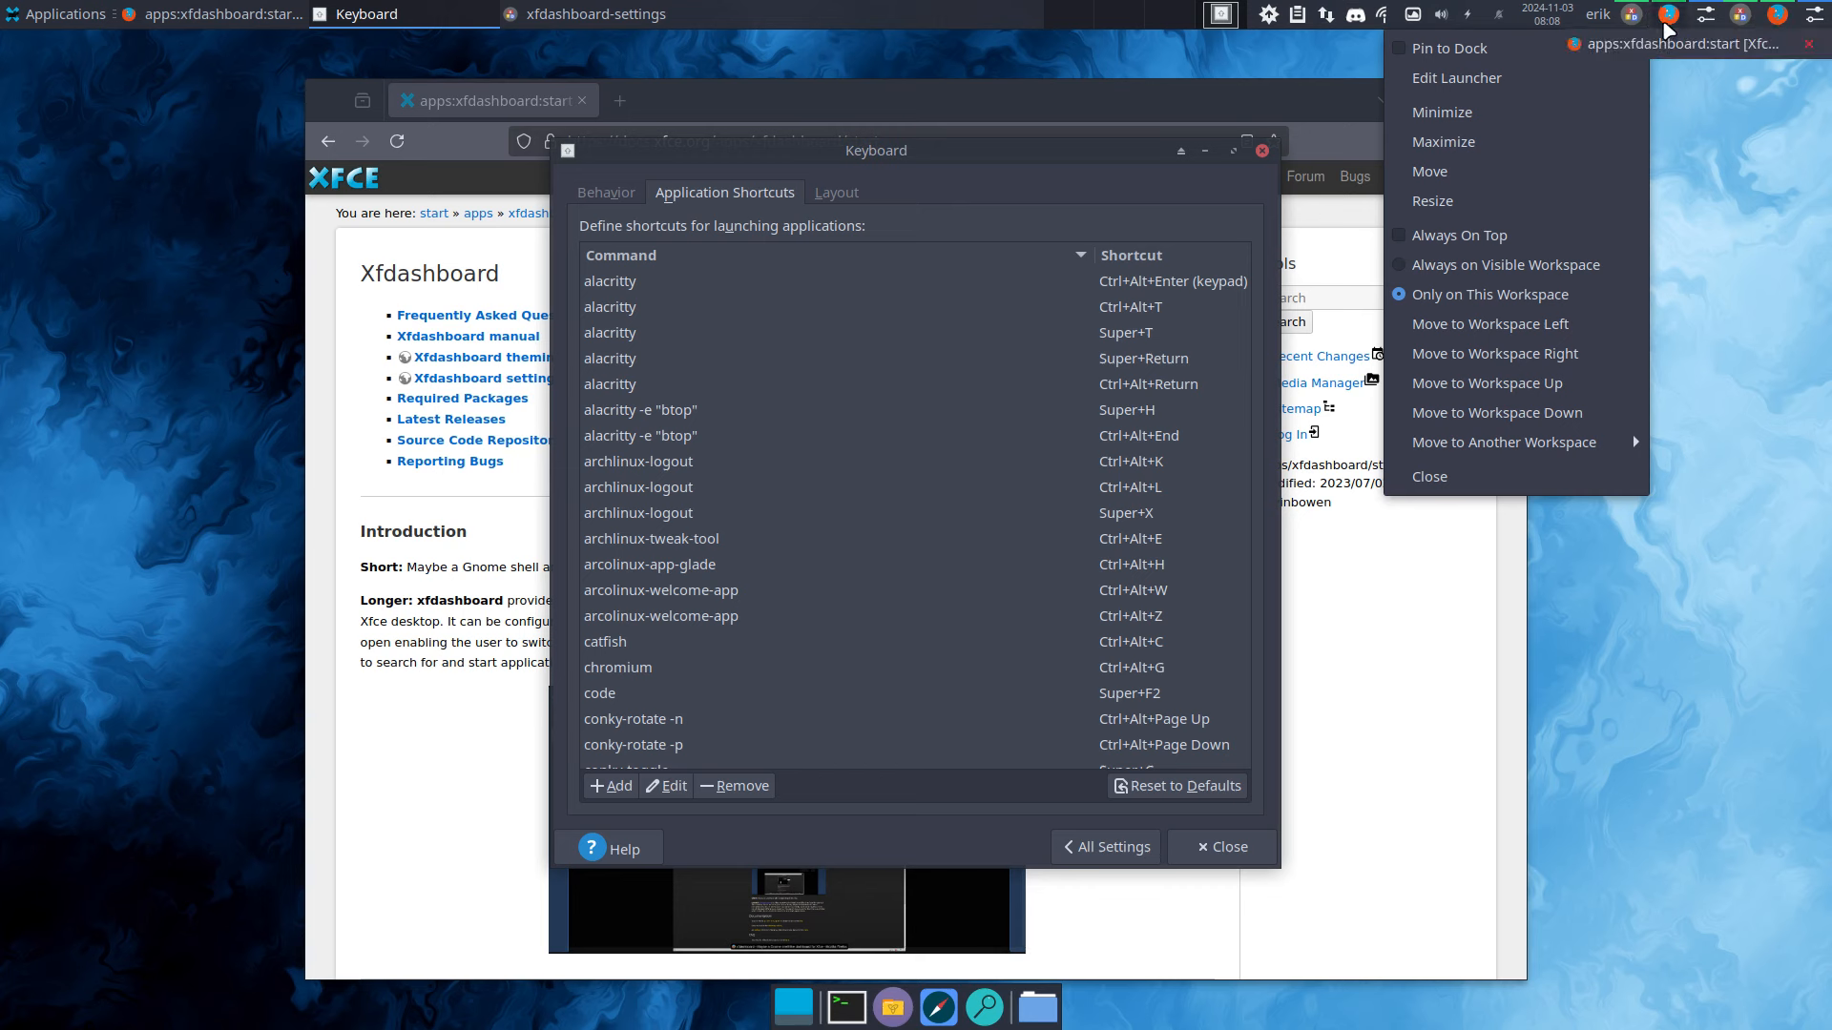
click(1653, 24)
right_click(1653, 13)
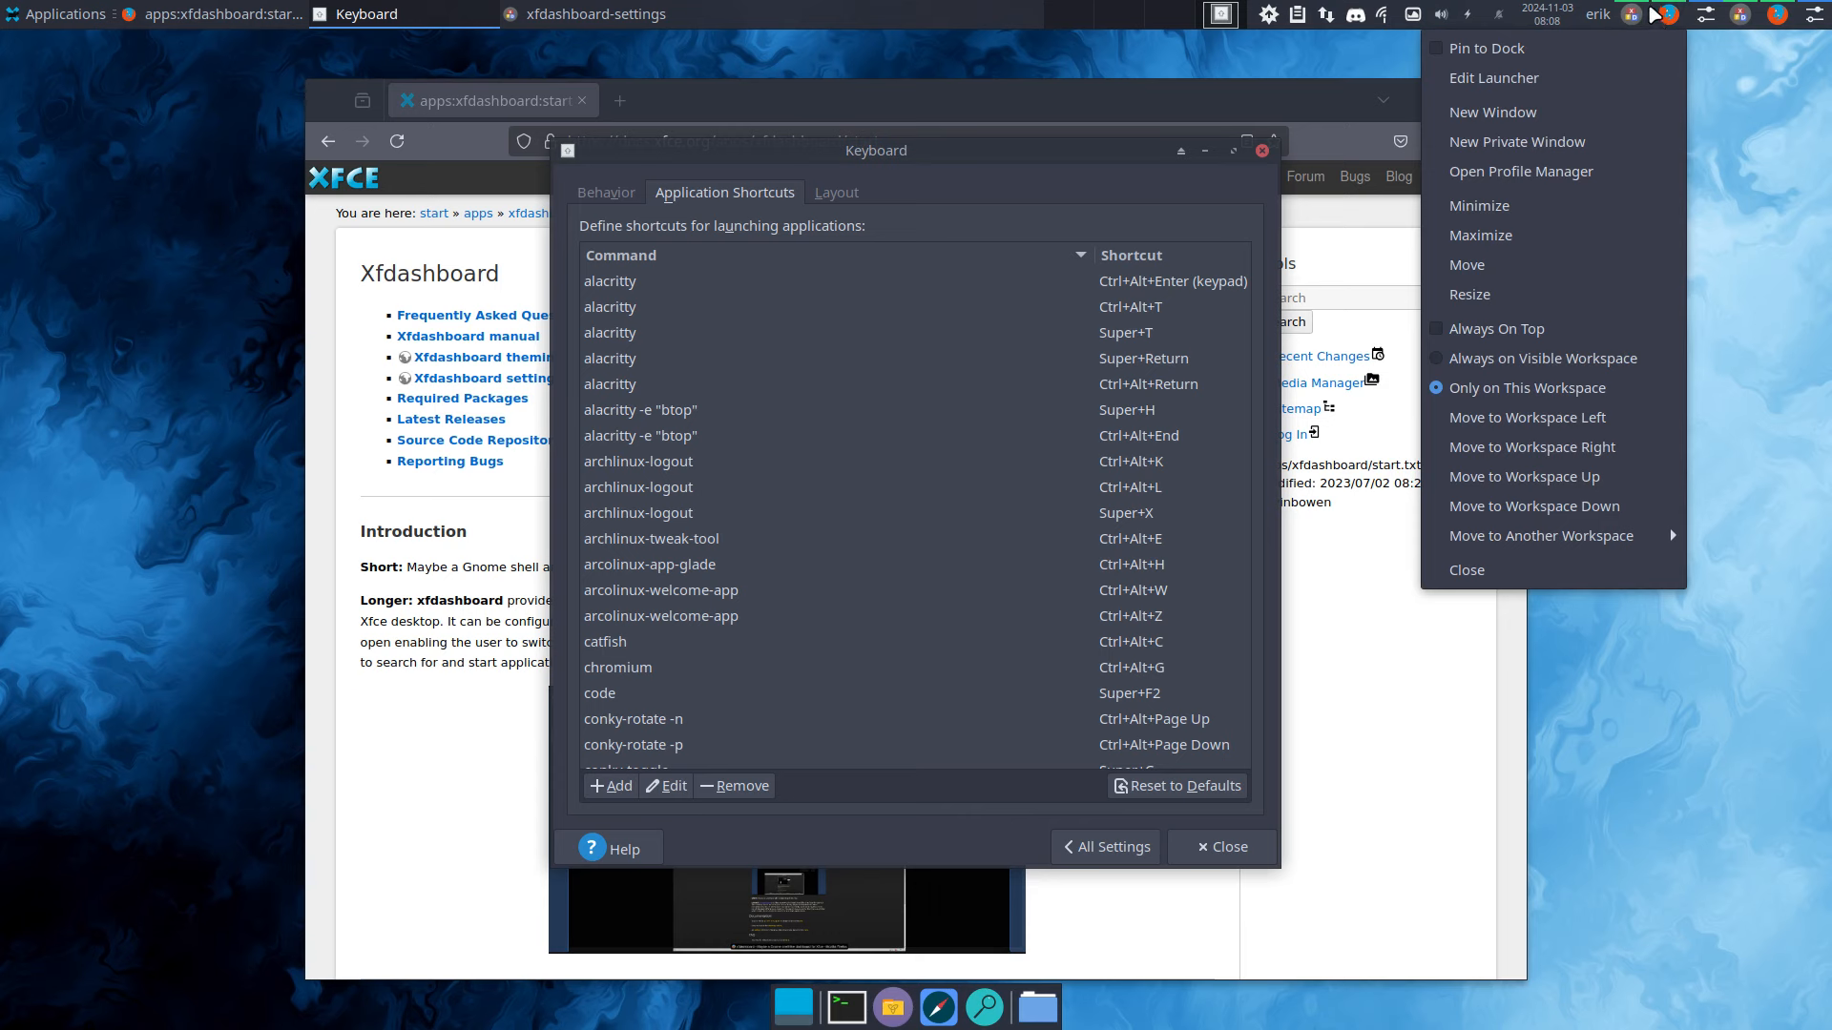
click(1655, 16)
right_click(1648, 13)
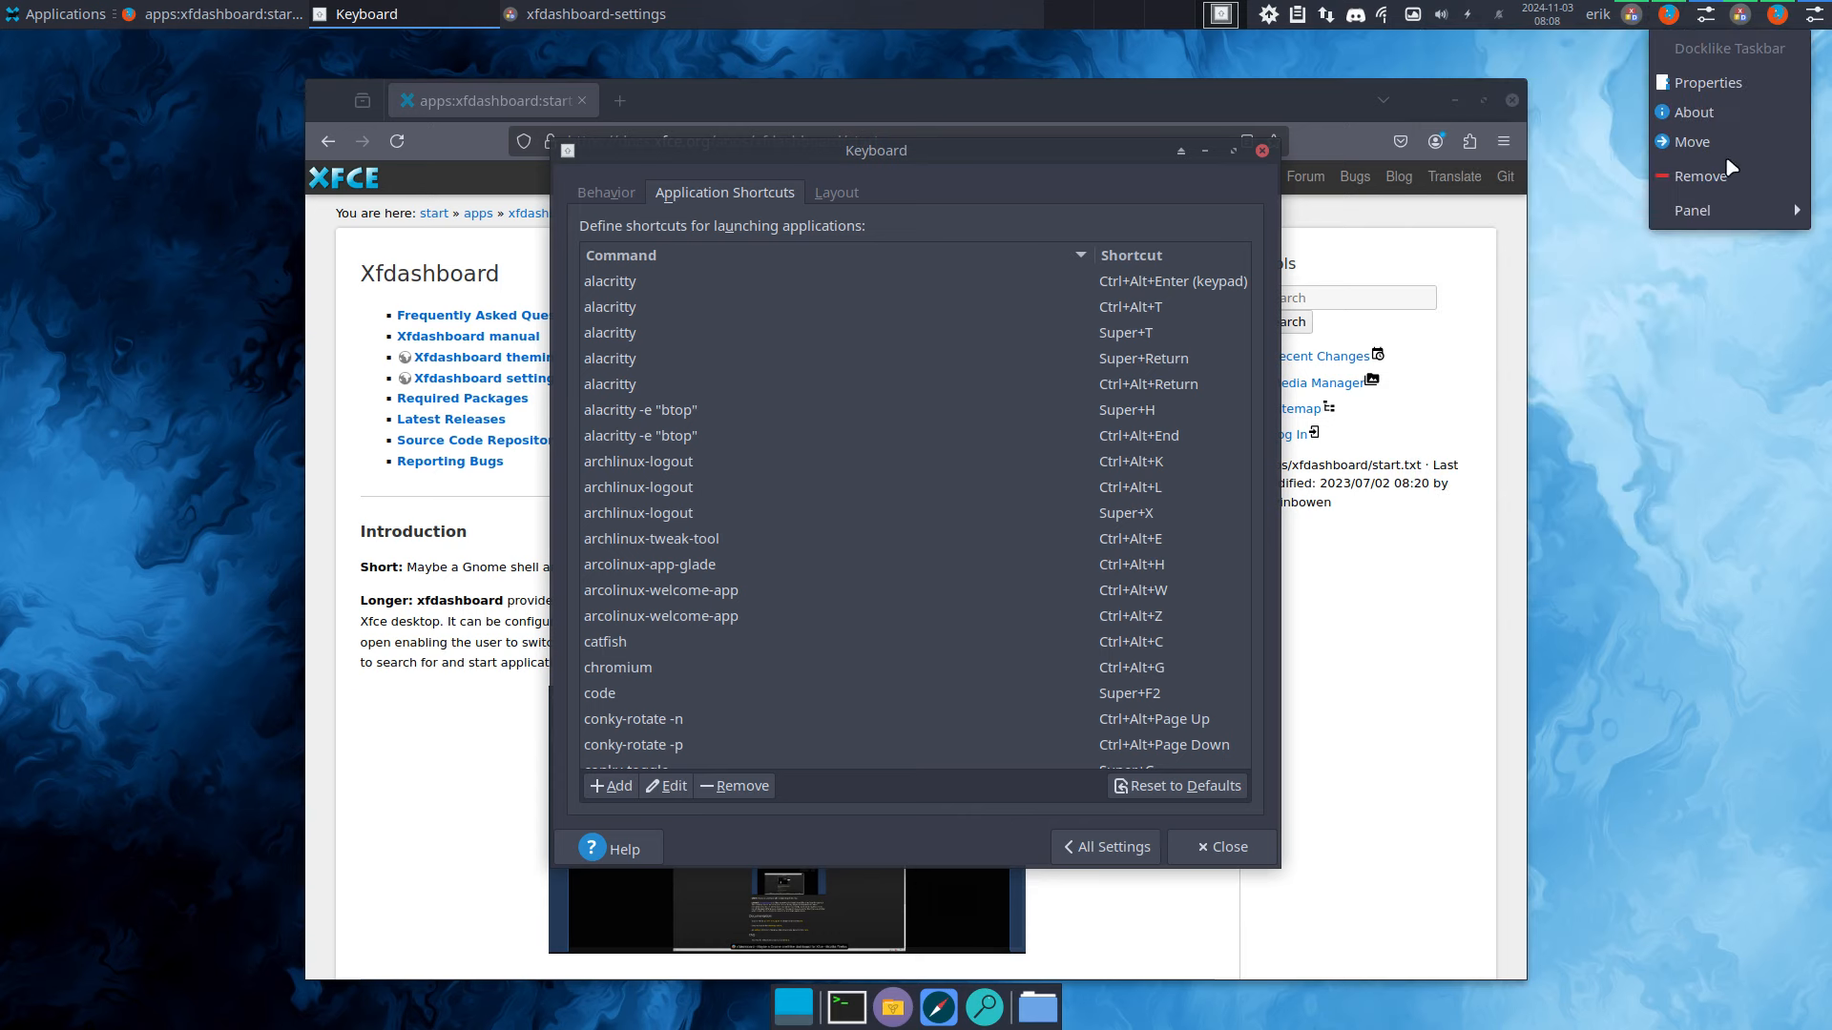
click(1662, 347)
right_click(1647, 13)
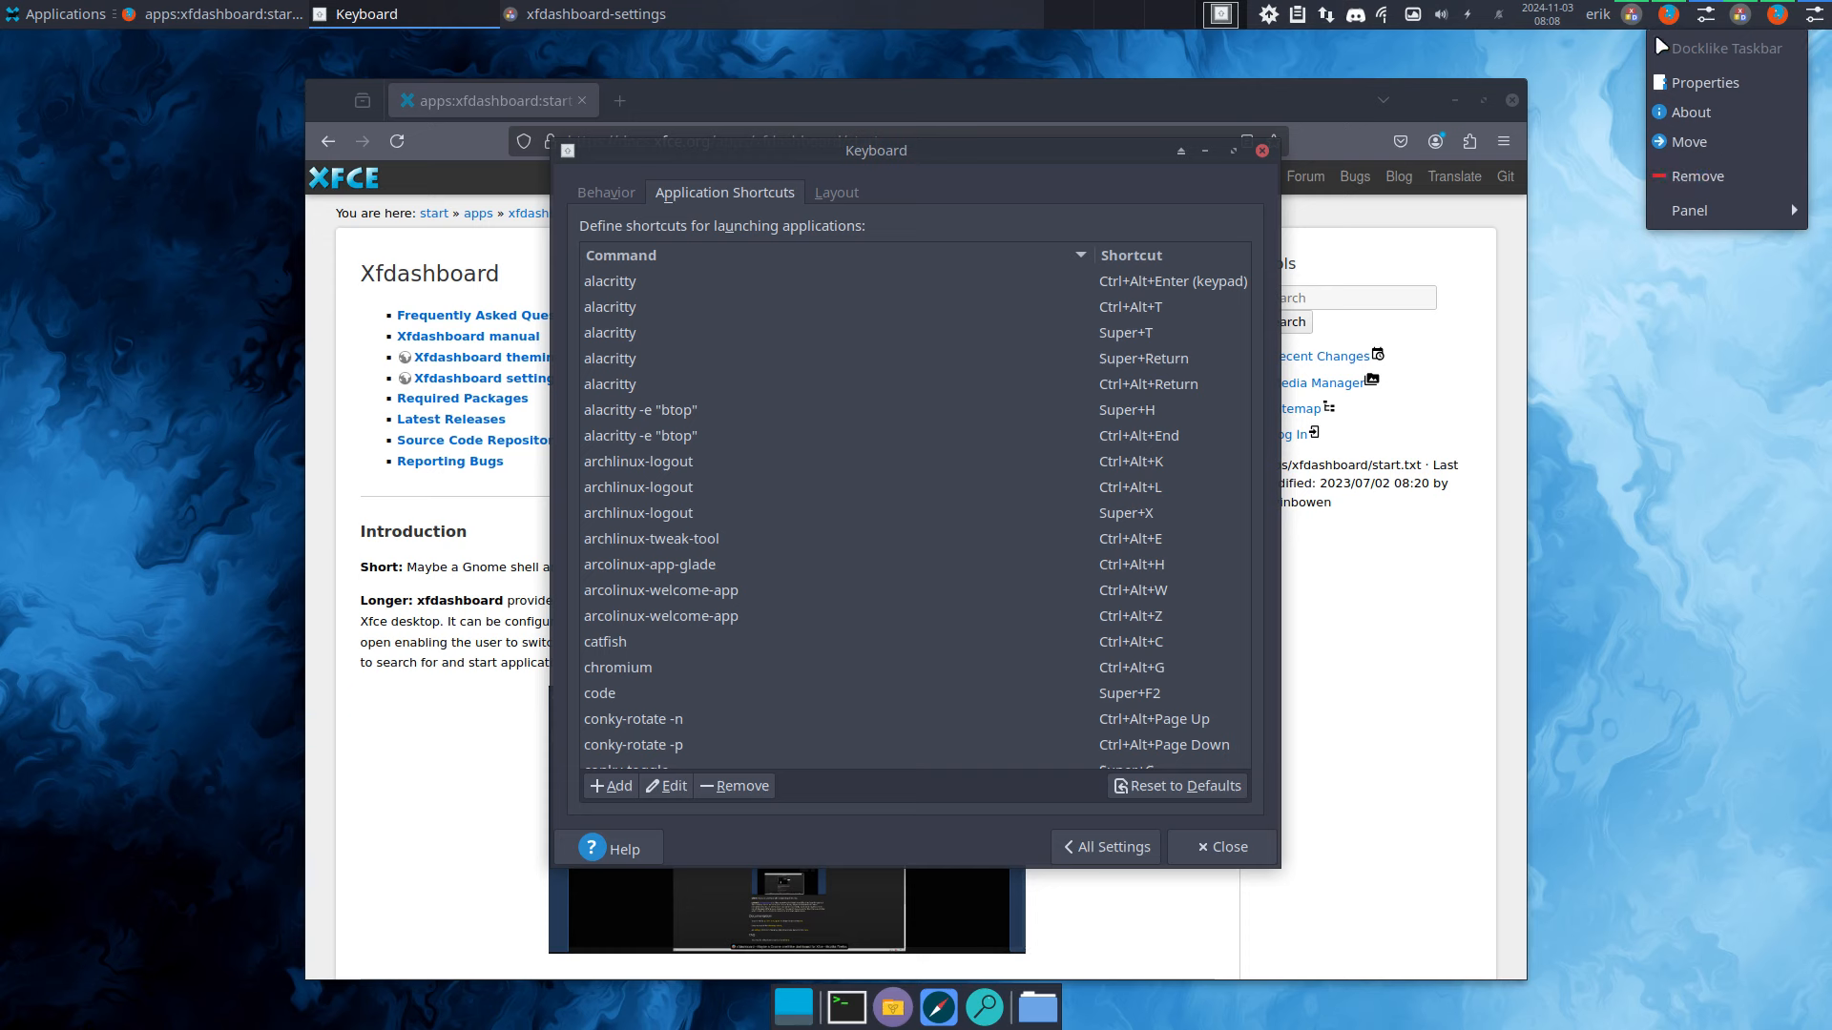
click(1702, 176)
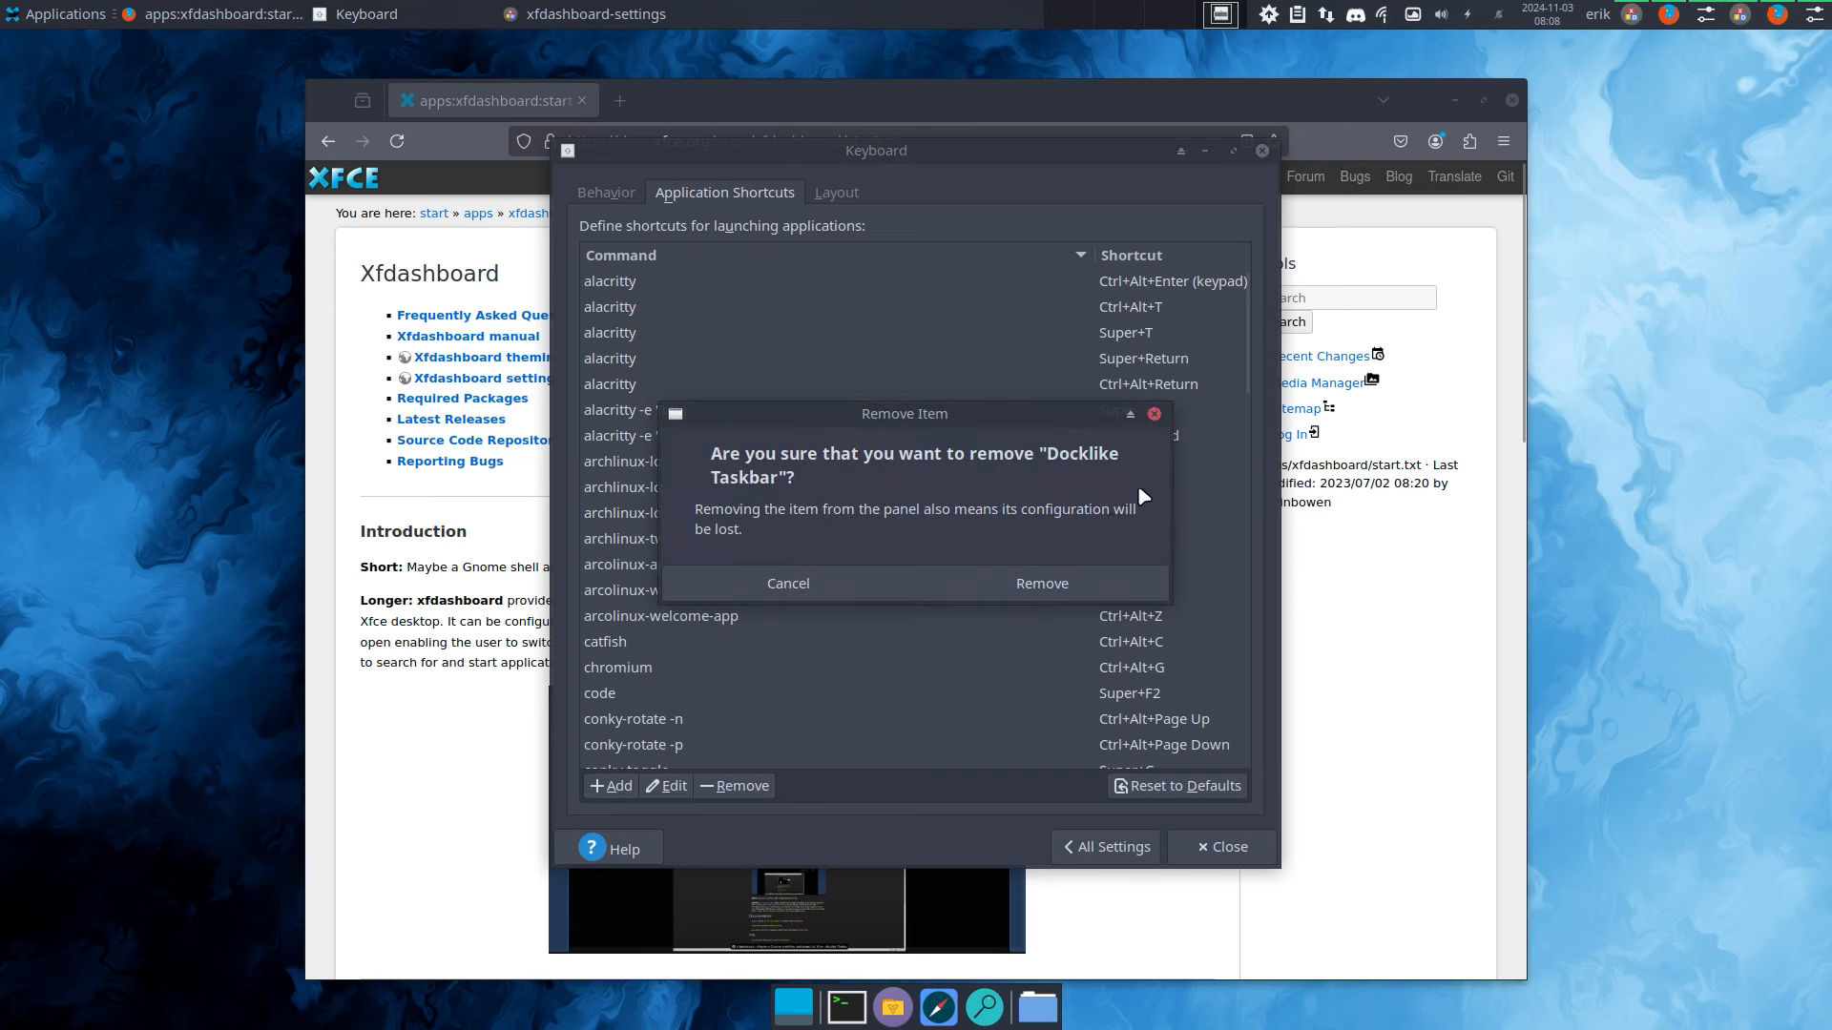
click(1035, 583)
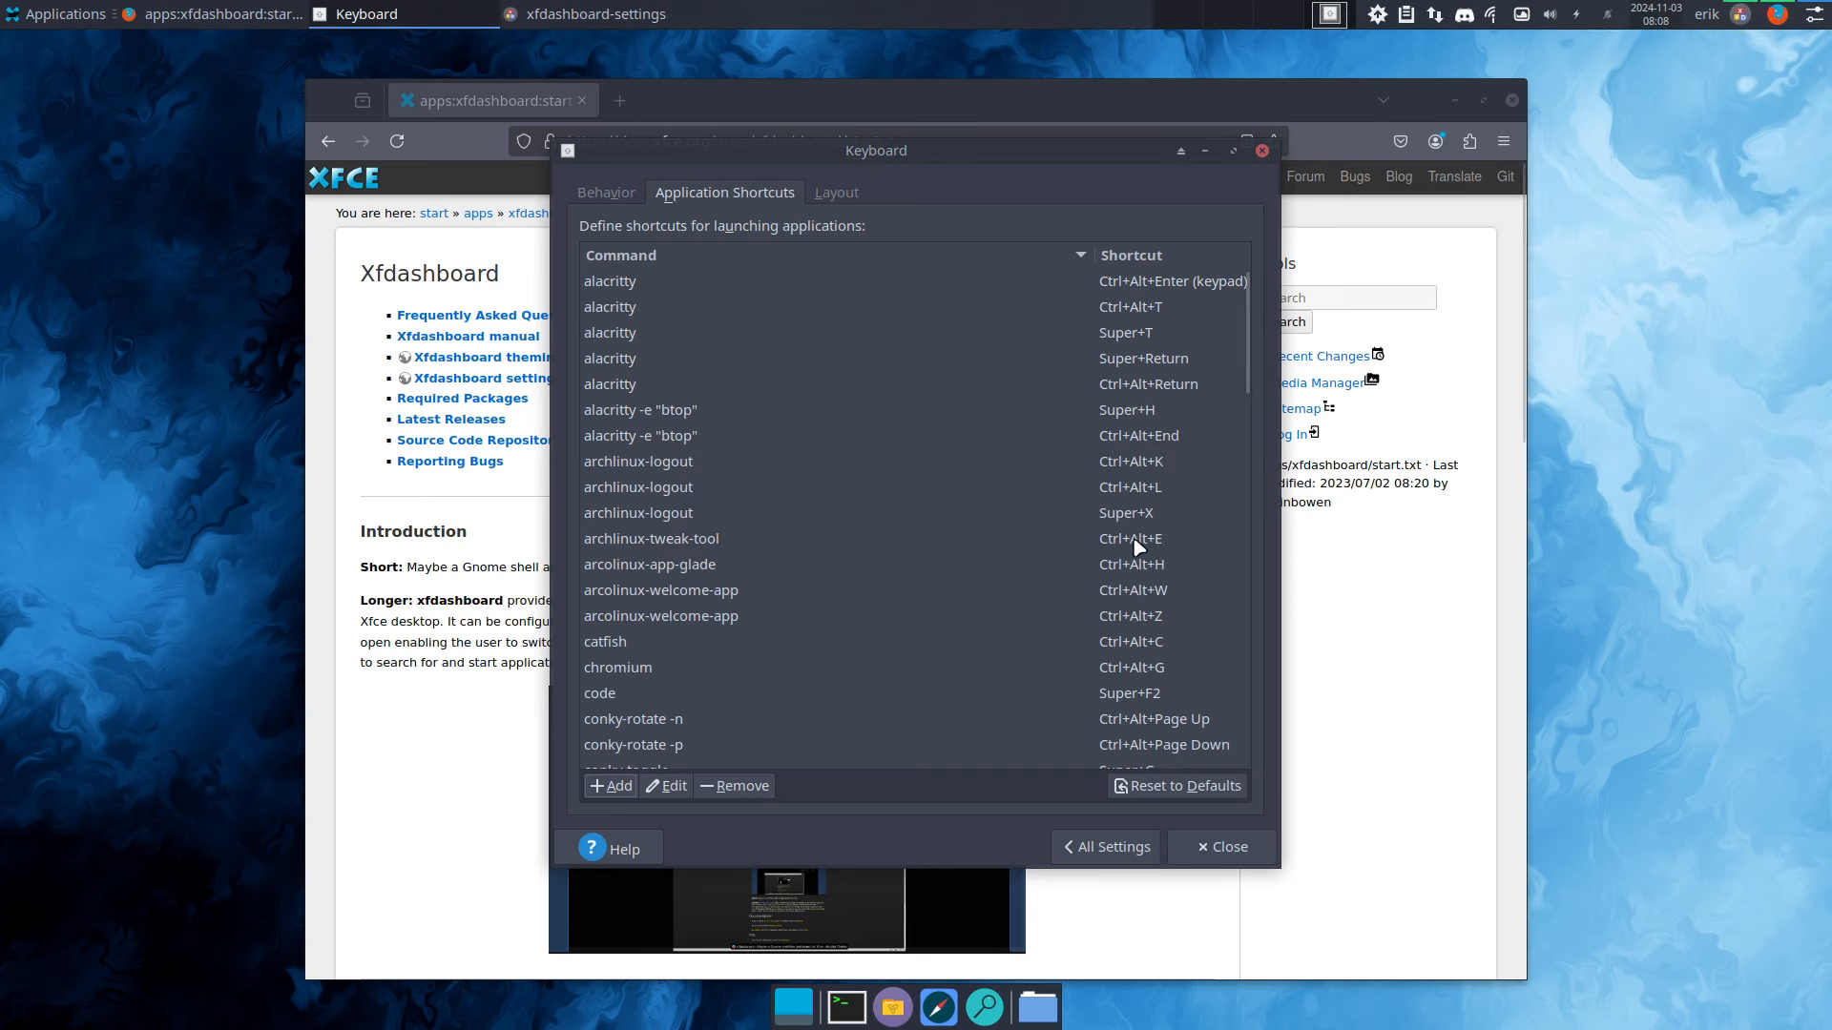
- Move the remaining Docklike Taskbar along the panel to just before the workspace switcher
right_click(1759, 13)
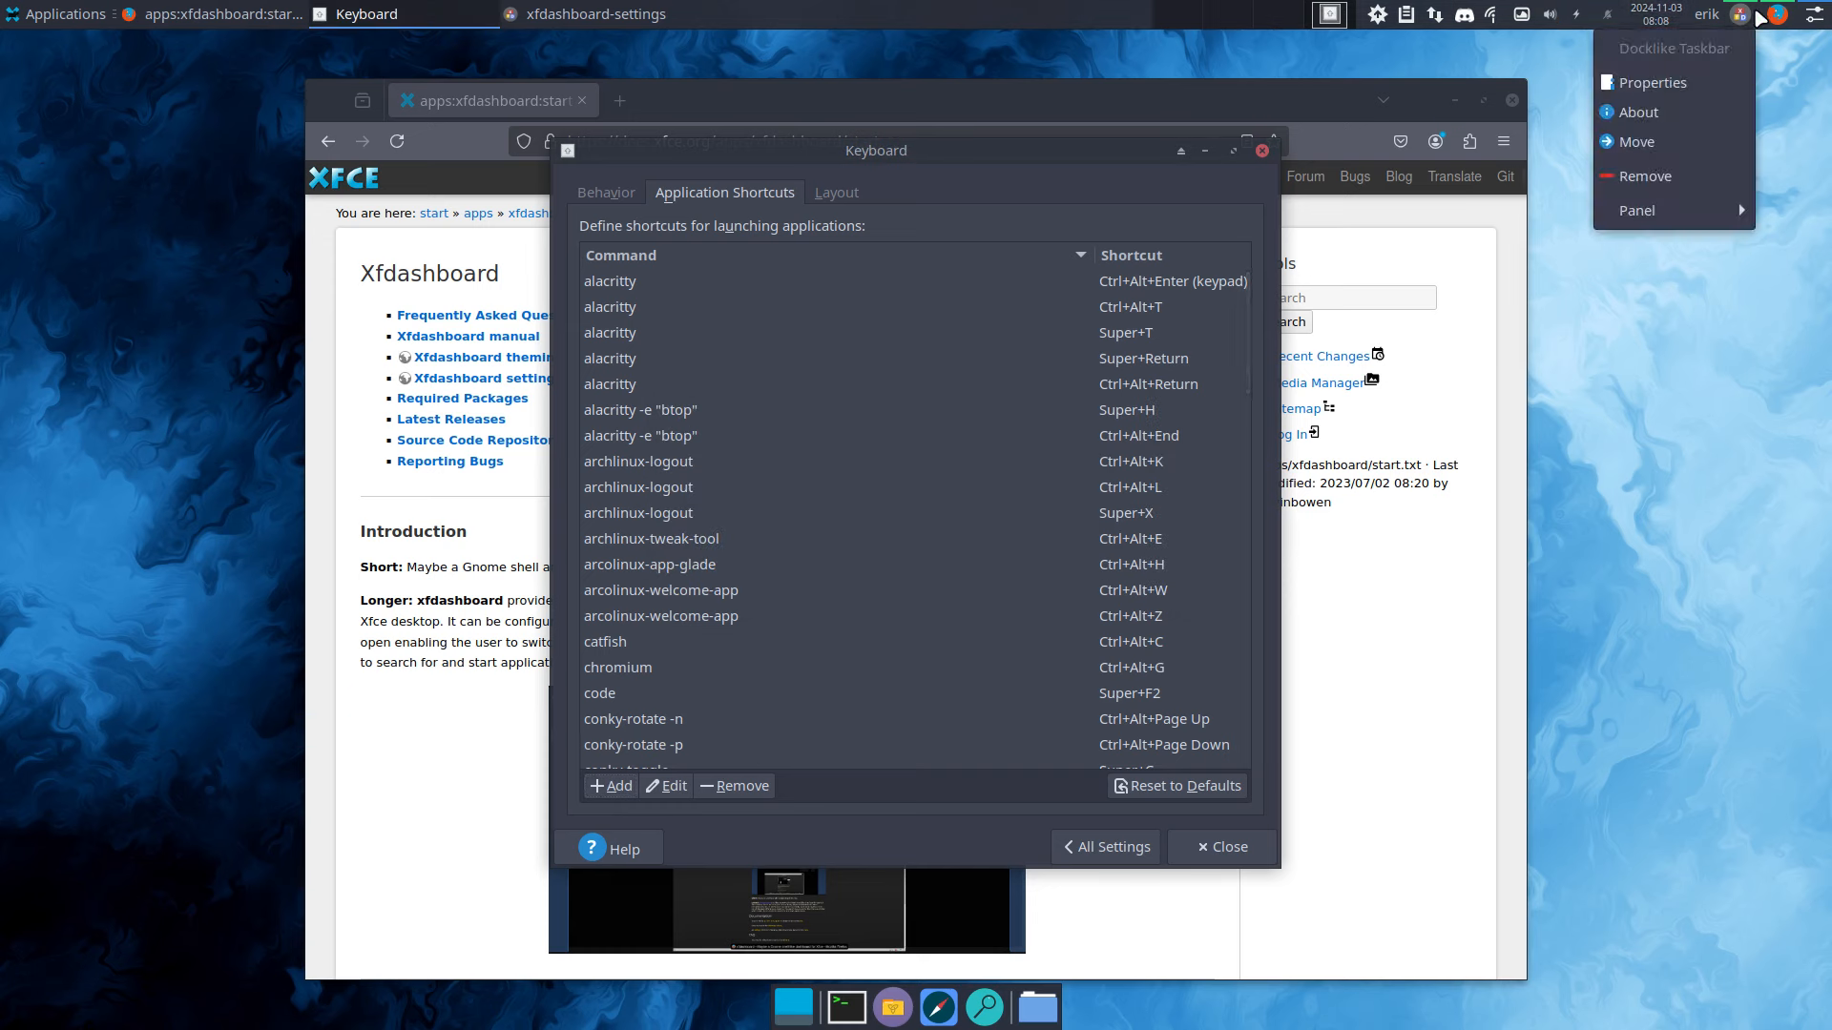
click(1660, 143)
click(1140, 14)
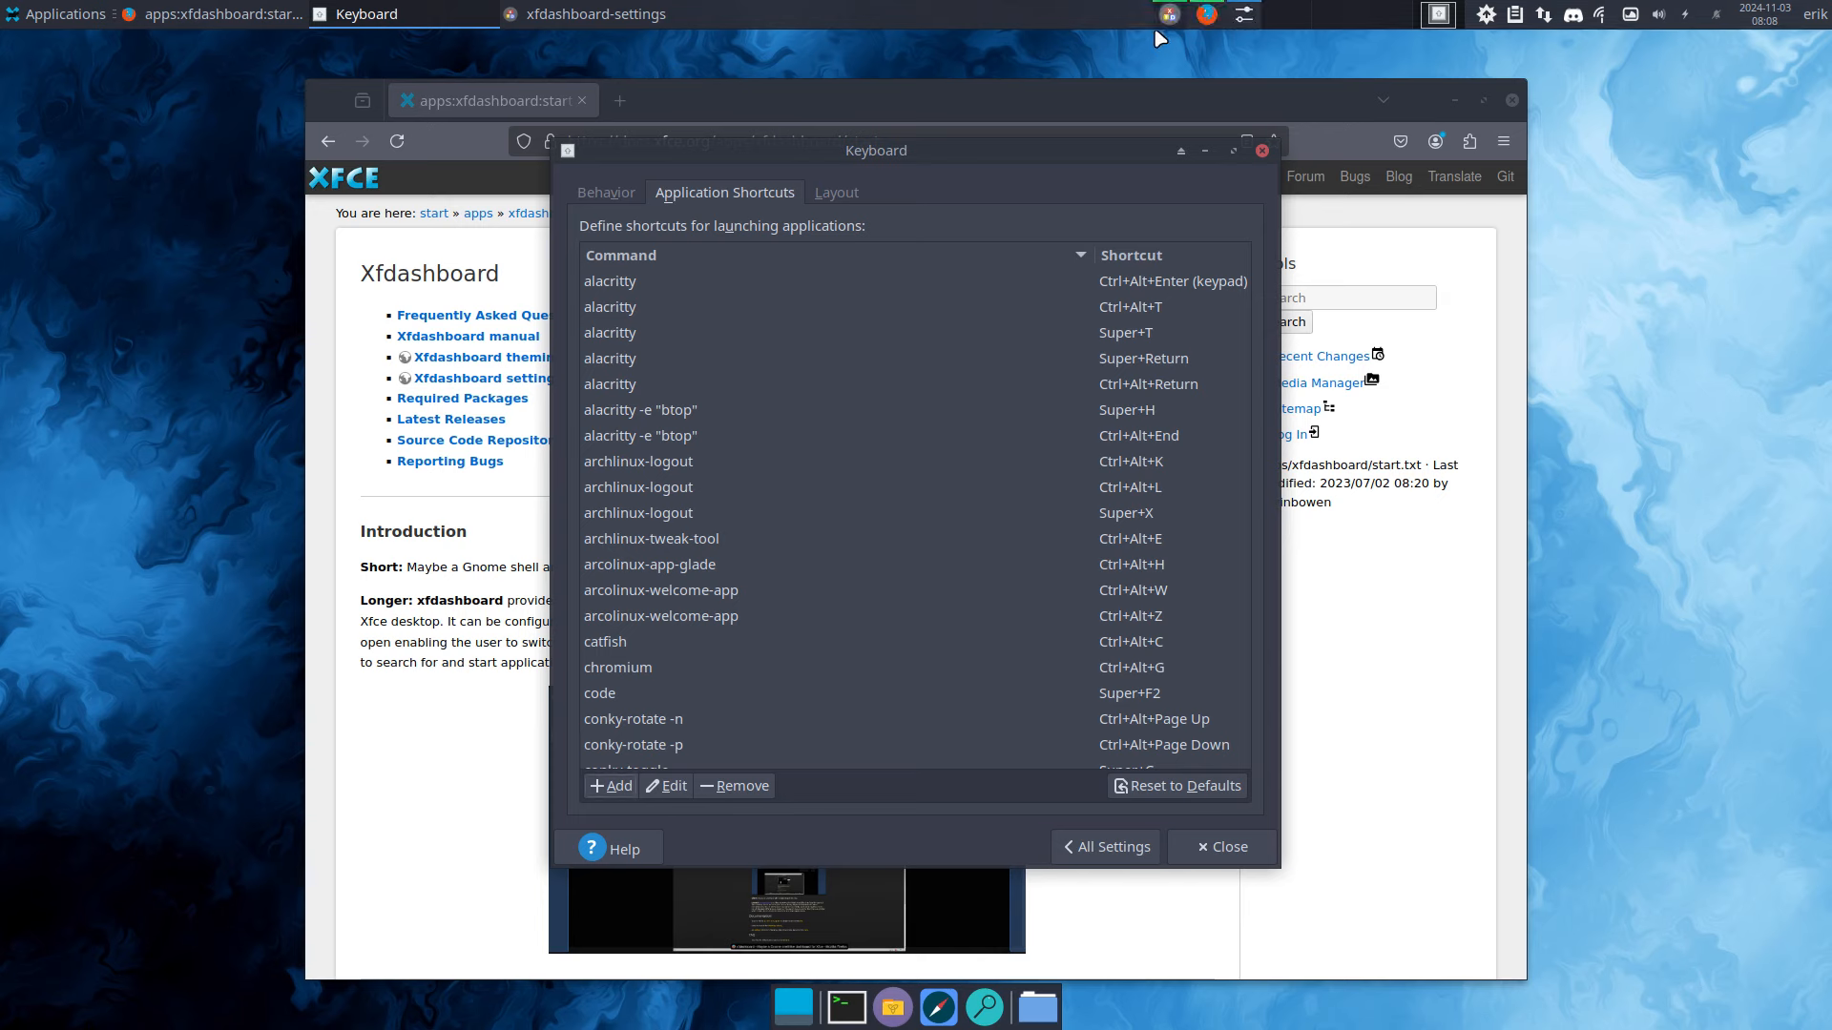
- Close the Keyboard and Firefox windows, set the Xfdashboard theme to xfdashboard-auber and close its settings
click(1262, 150)
click(1511, 100)
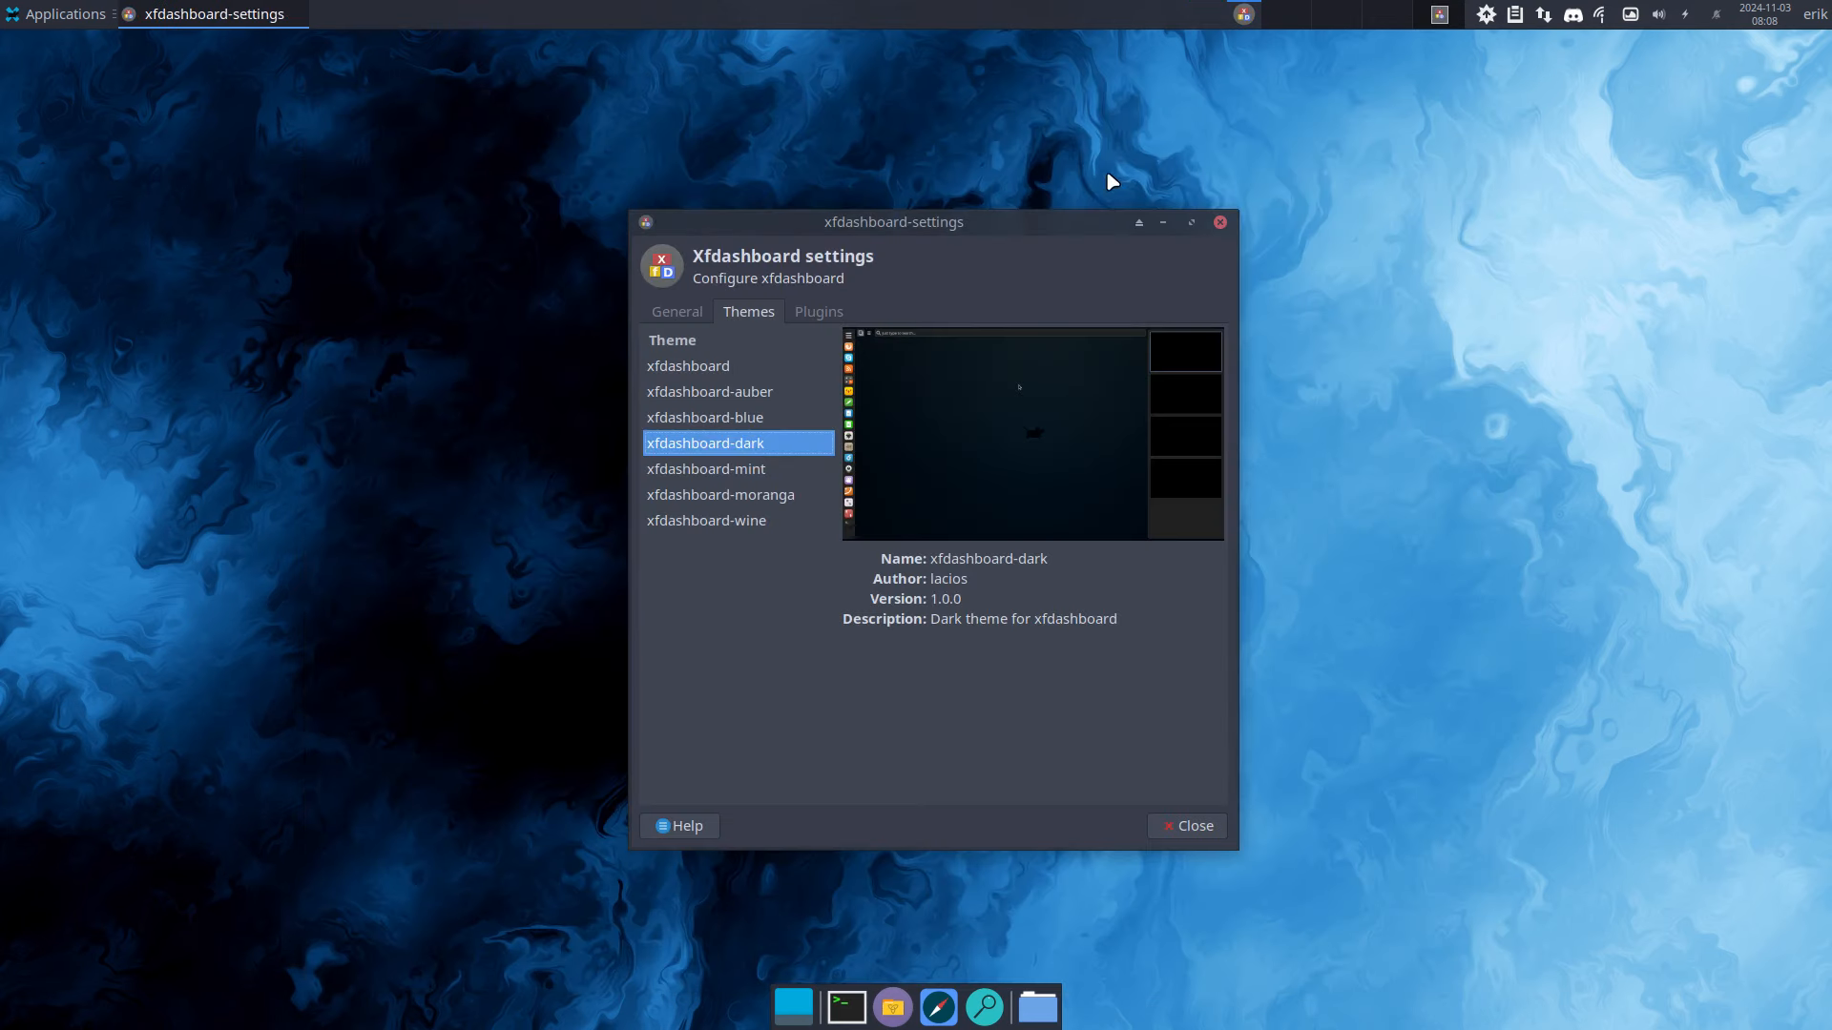
click(716, 419)
click(728, 395)
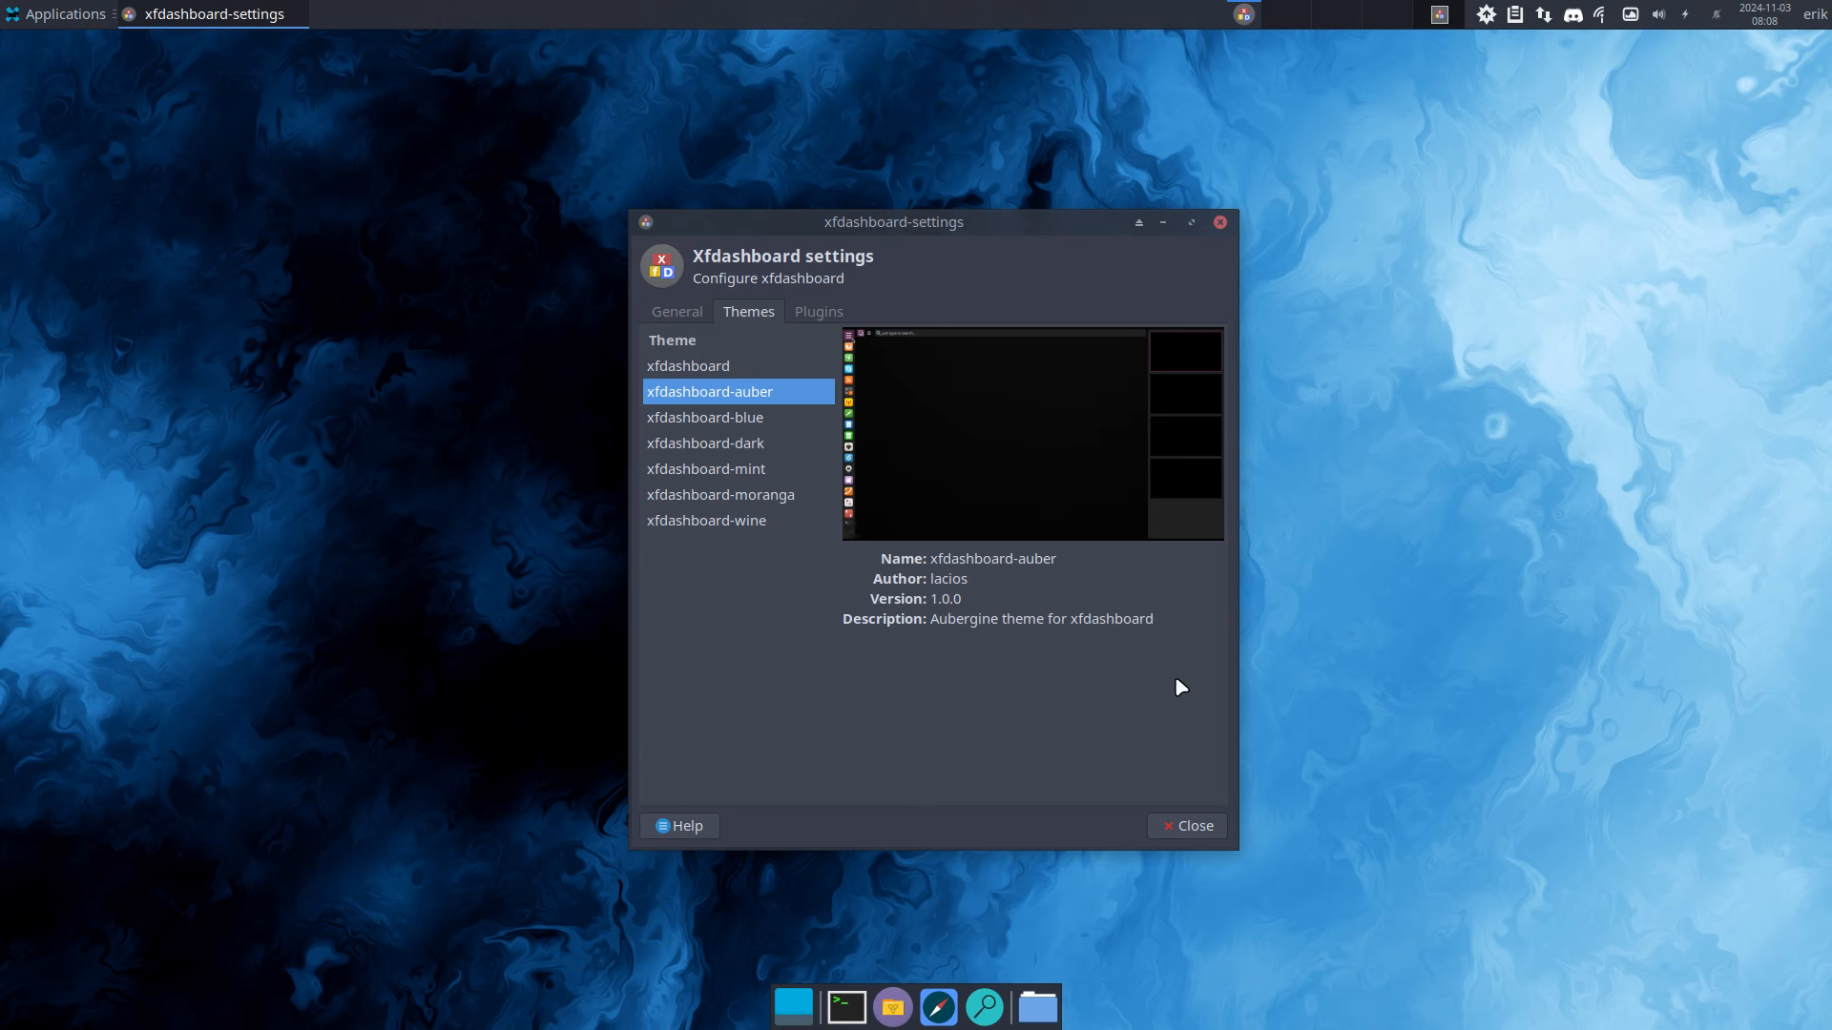
click(1173, 828)
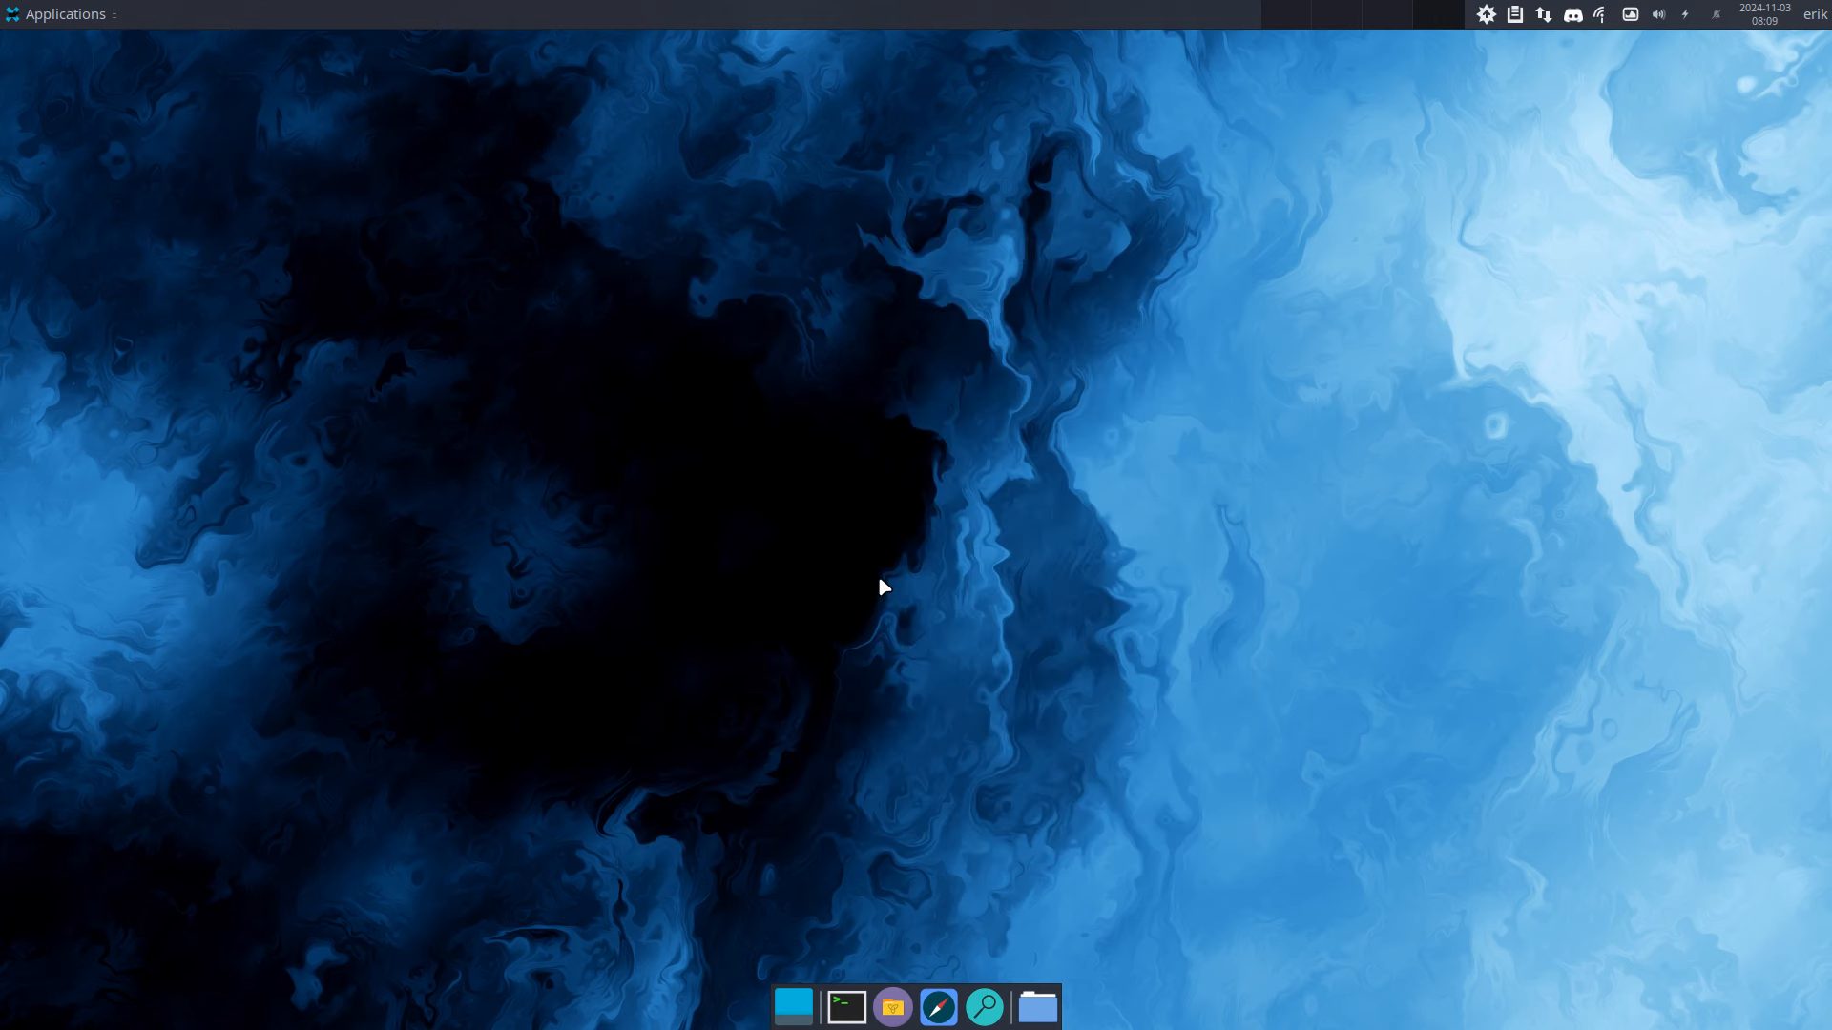
- Try the Xfdashboard overview on the empty desktop and with several applications open, launching another Thunar window from it
key(super)
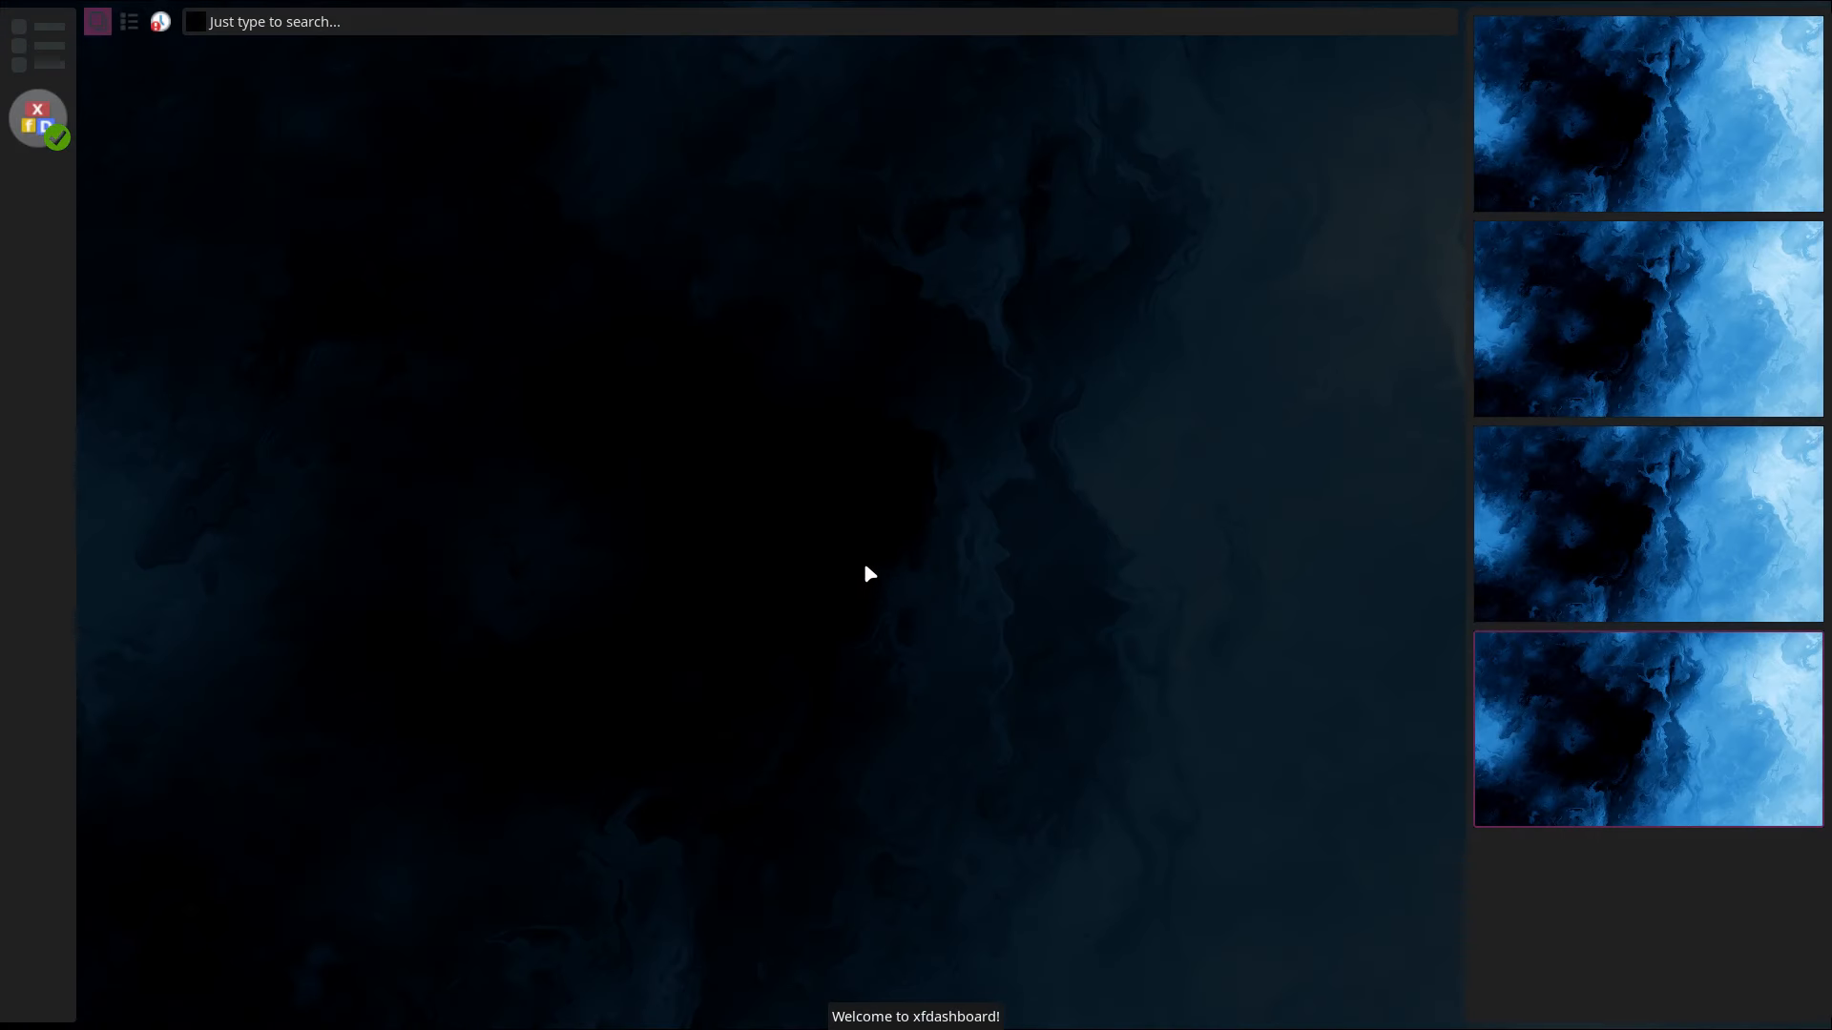
key(Escape)
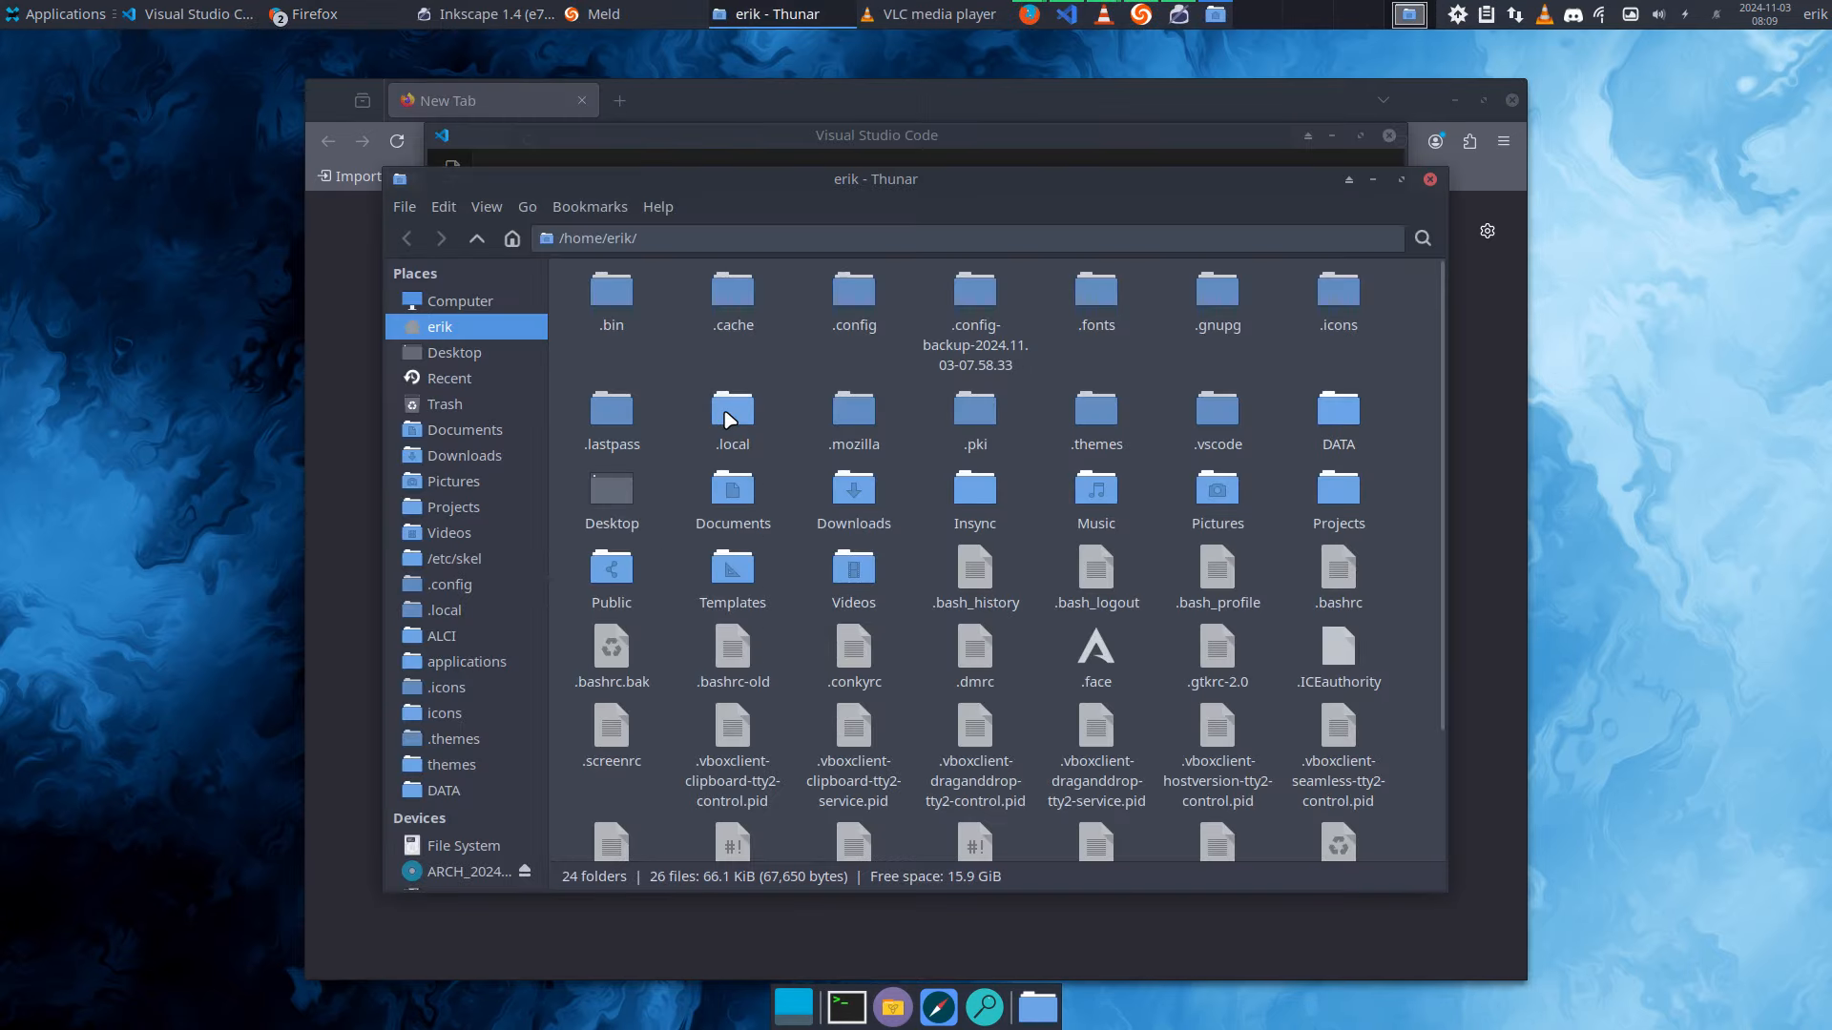
key(super+s)
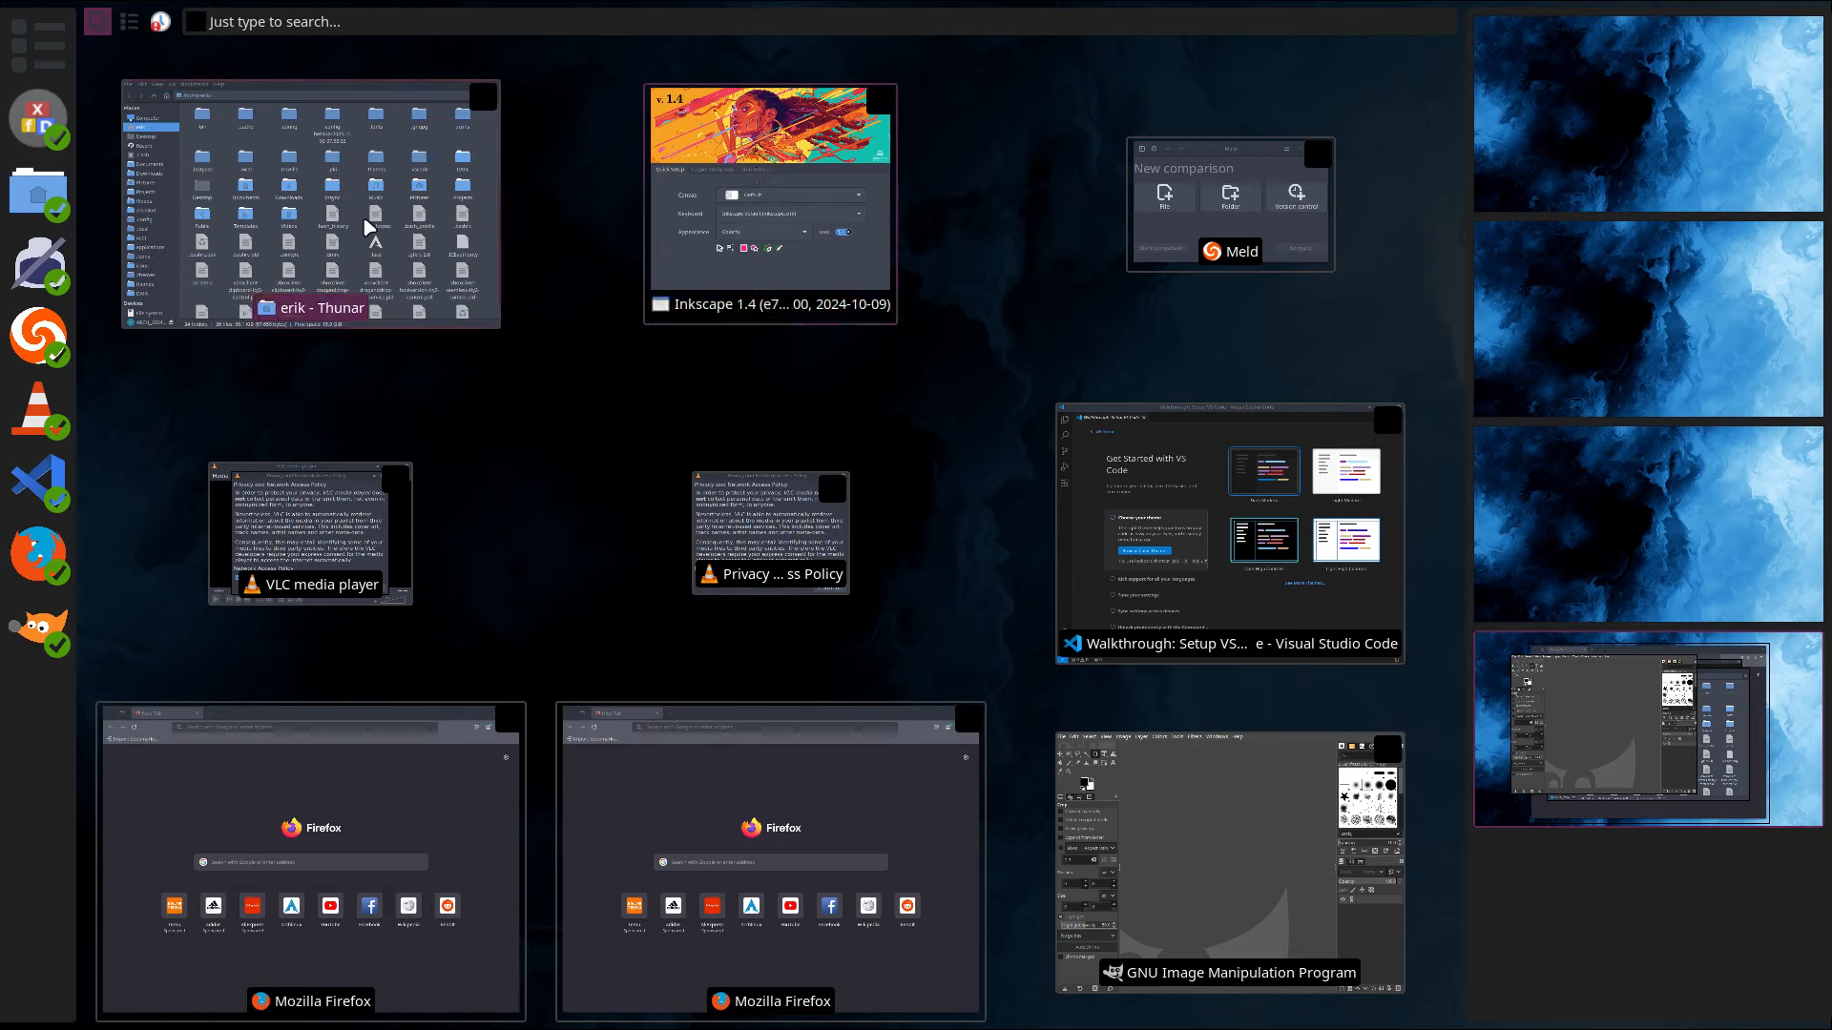
click(39, 194)
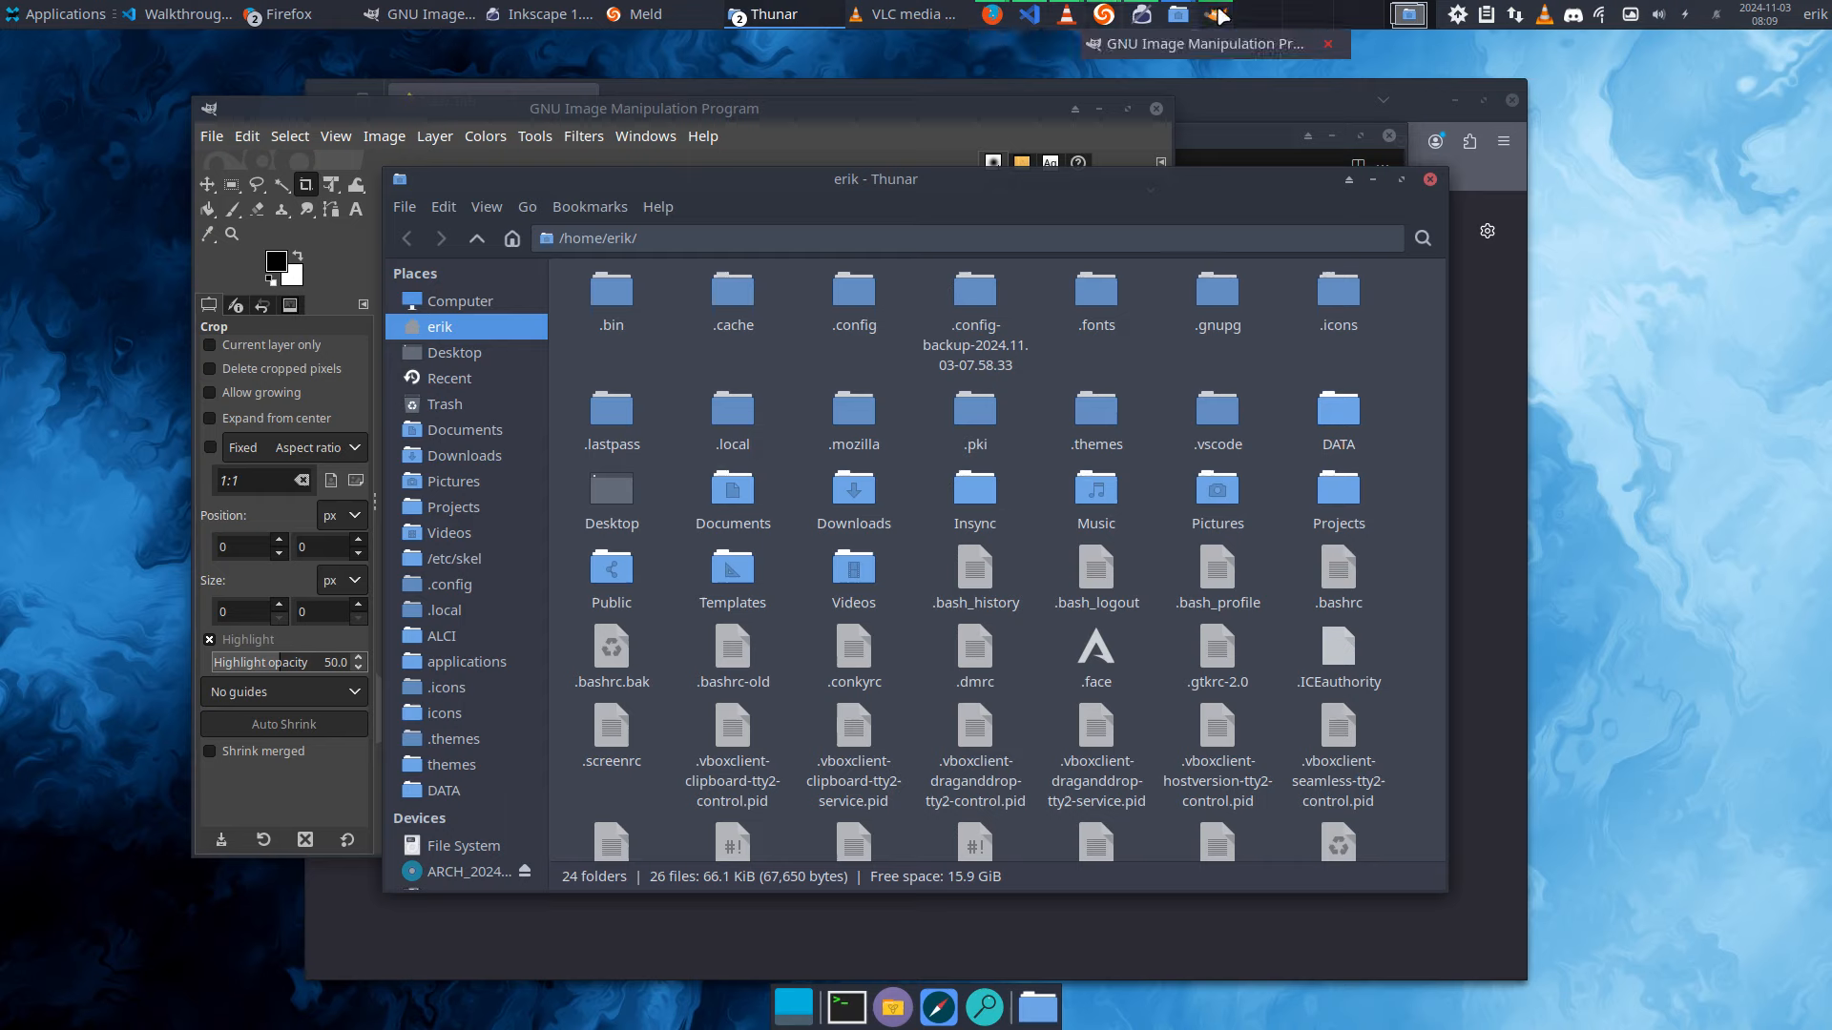
- Switch through the overview to VLC's Privacy and Network Access Policy window and continue with metadata network access allowed
key(super)
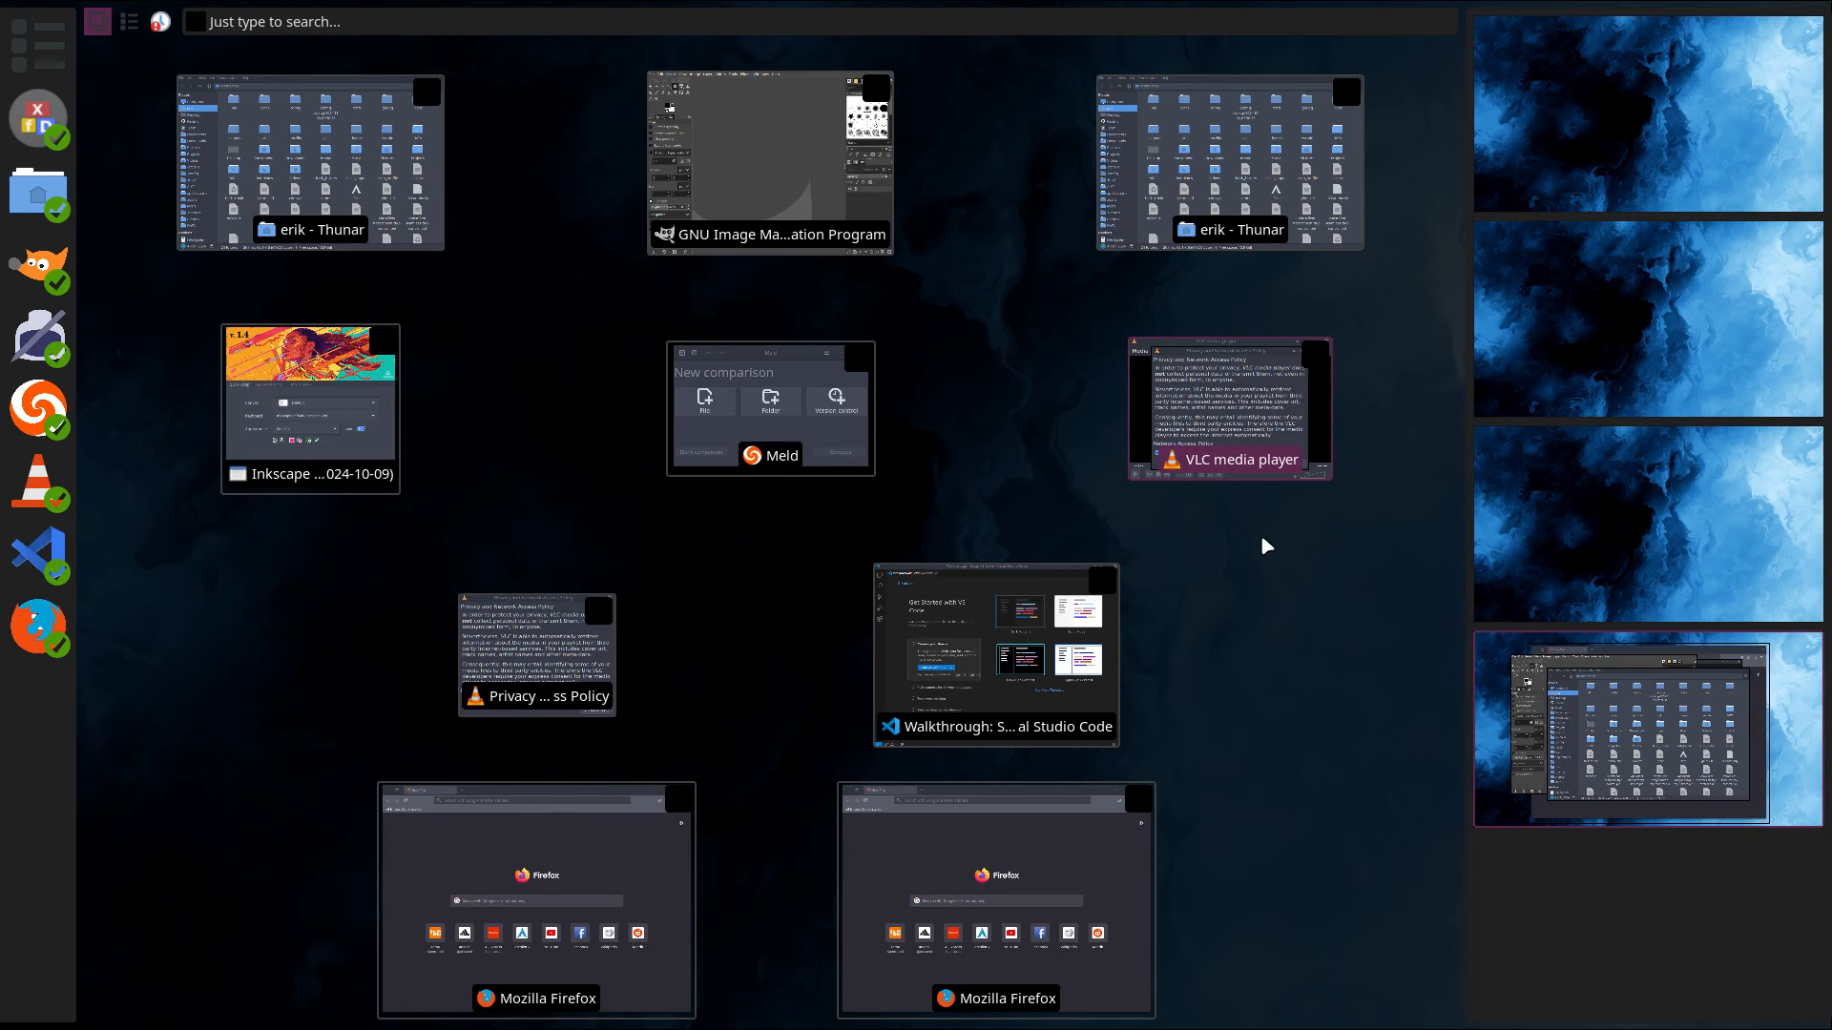
click(584, 661)
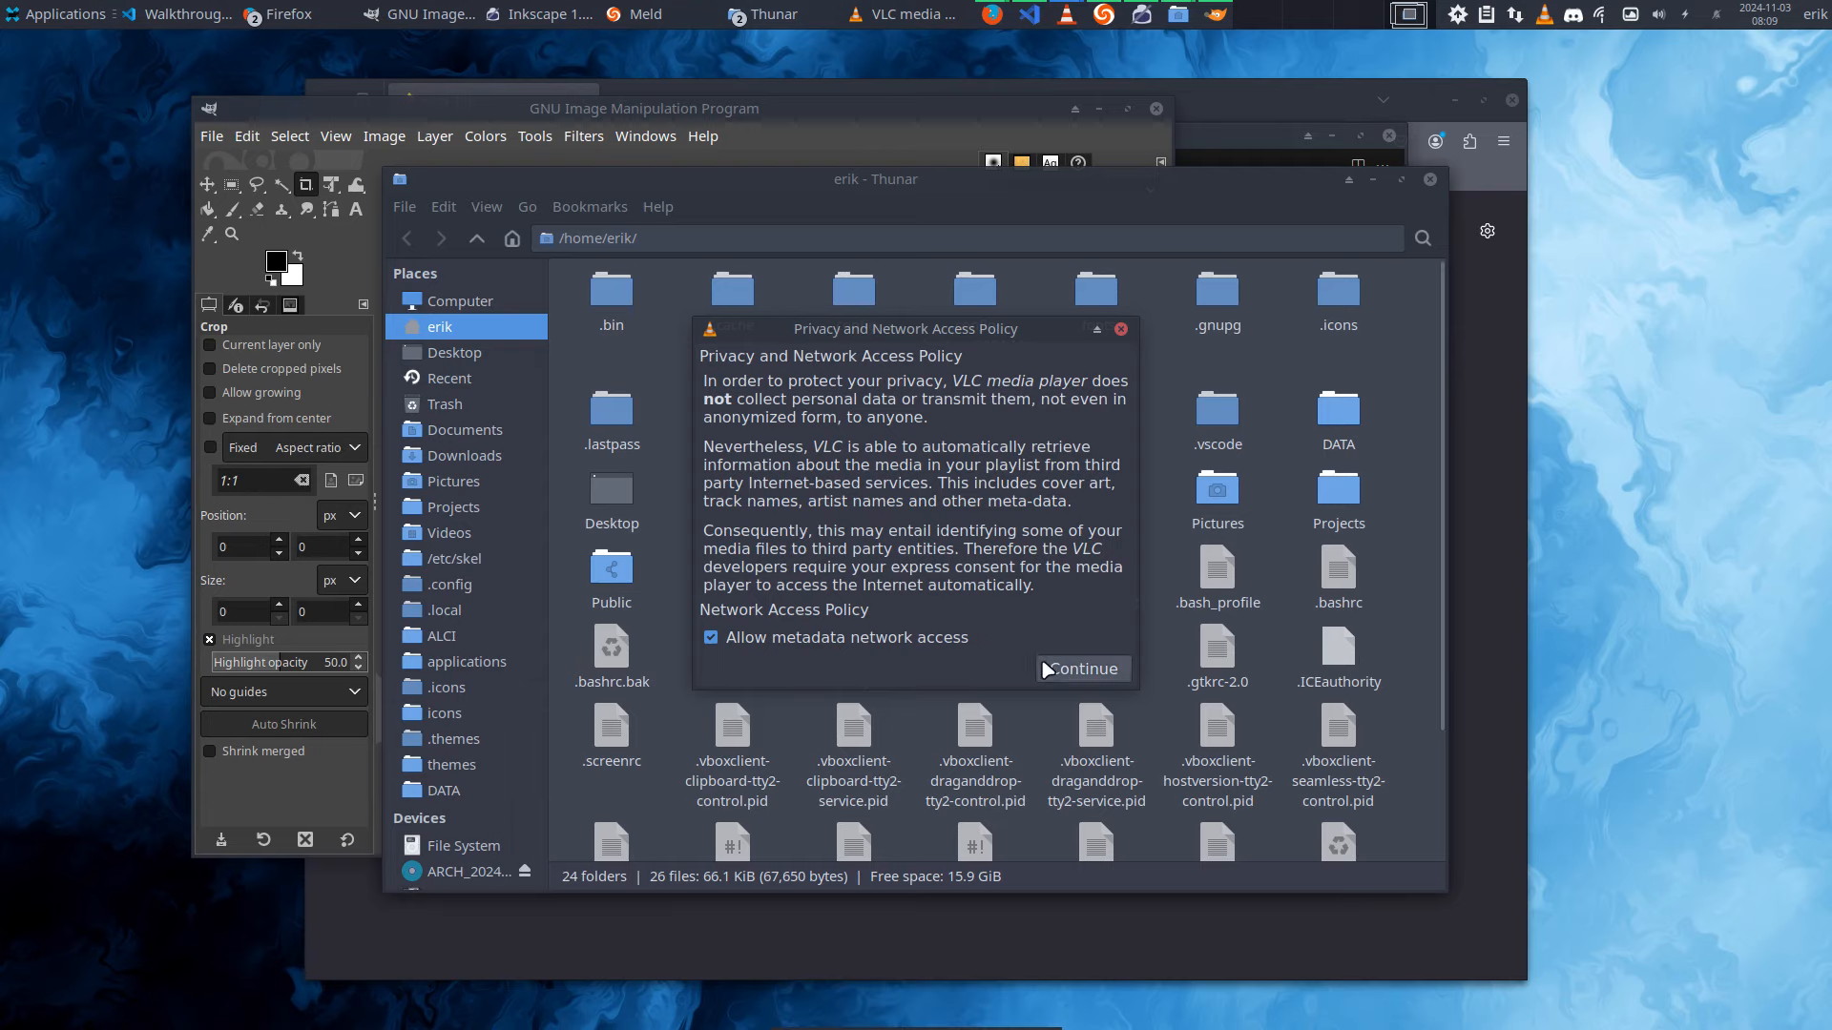
click(1088, 669)
- Close both Thunar windows and the GNU Image Manipulation Program window
click(1431, 179)
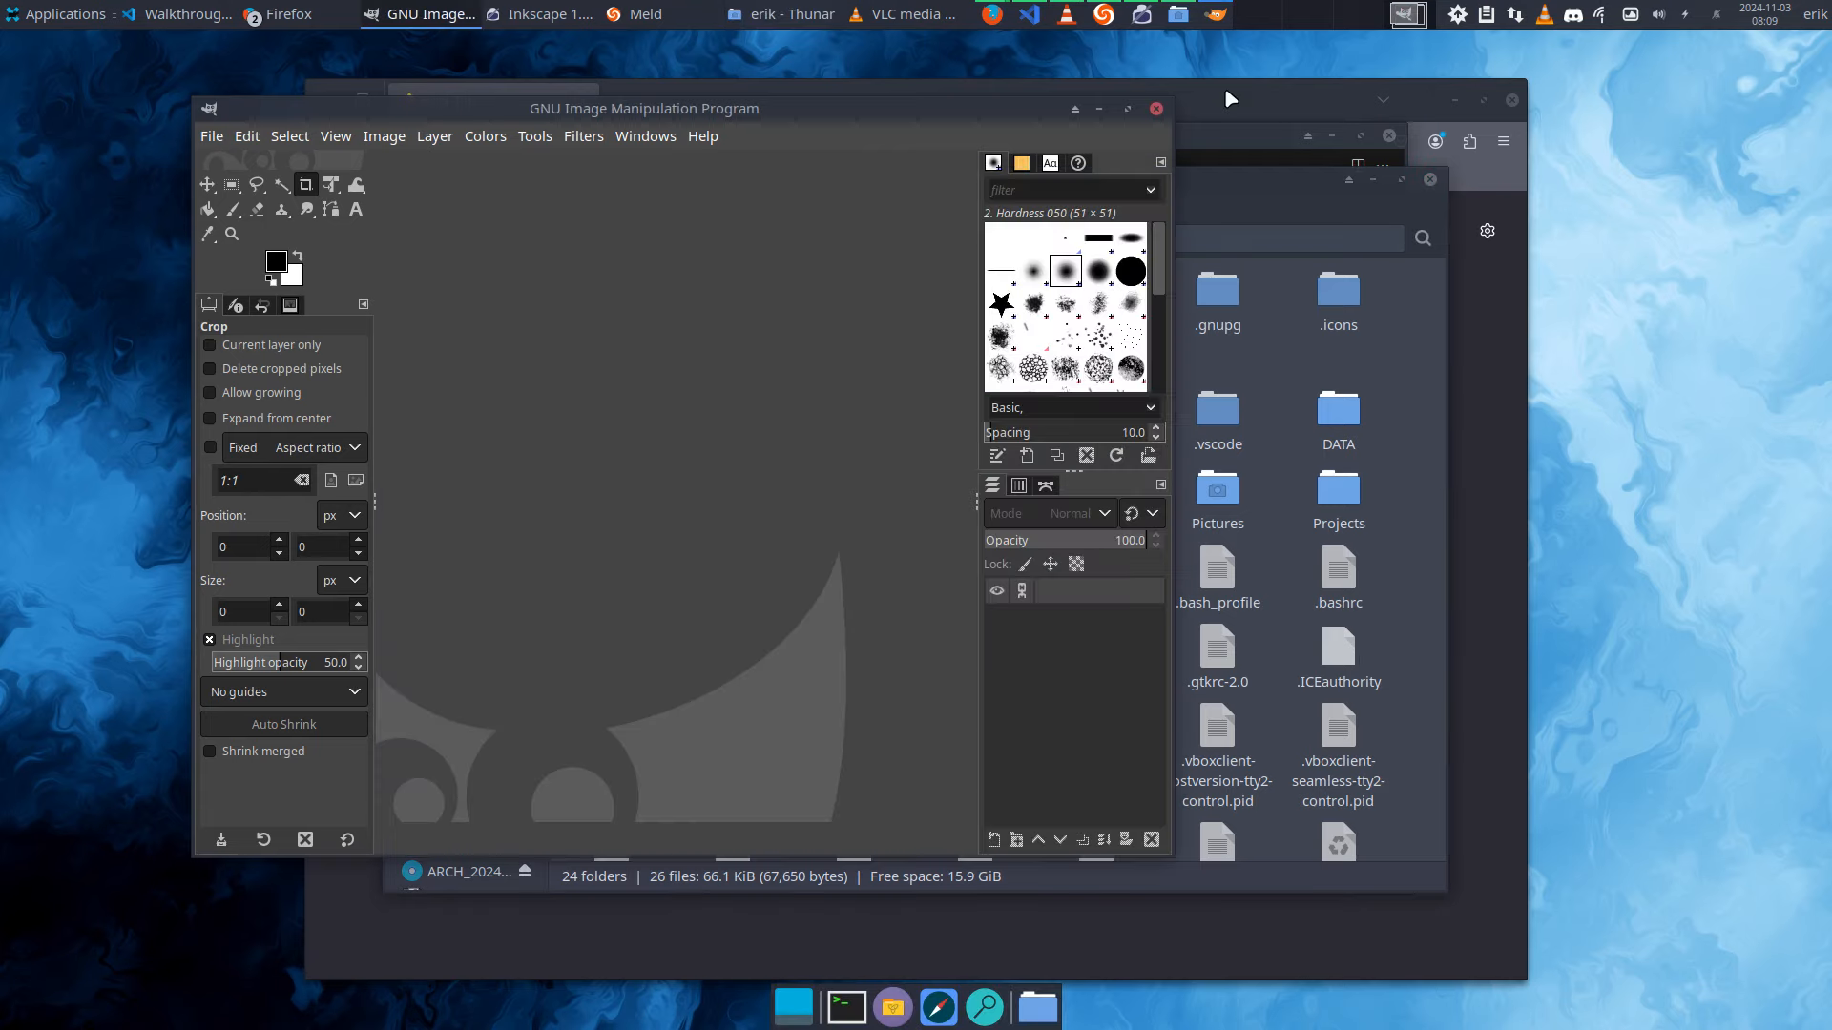
click(1155, 109)
click(1431, 178)
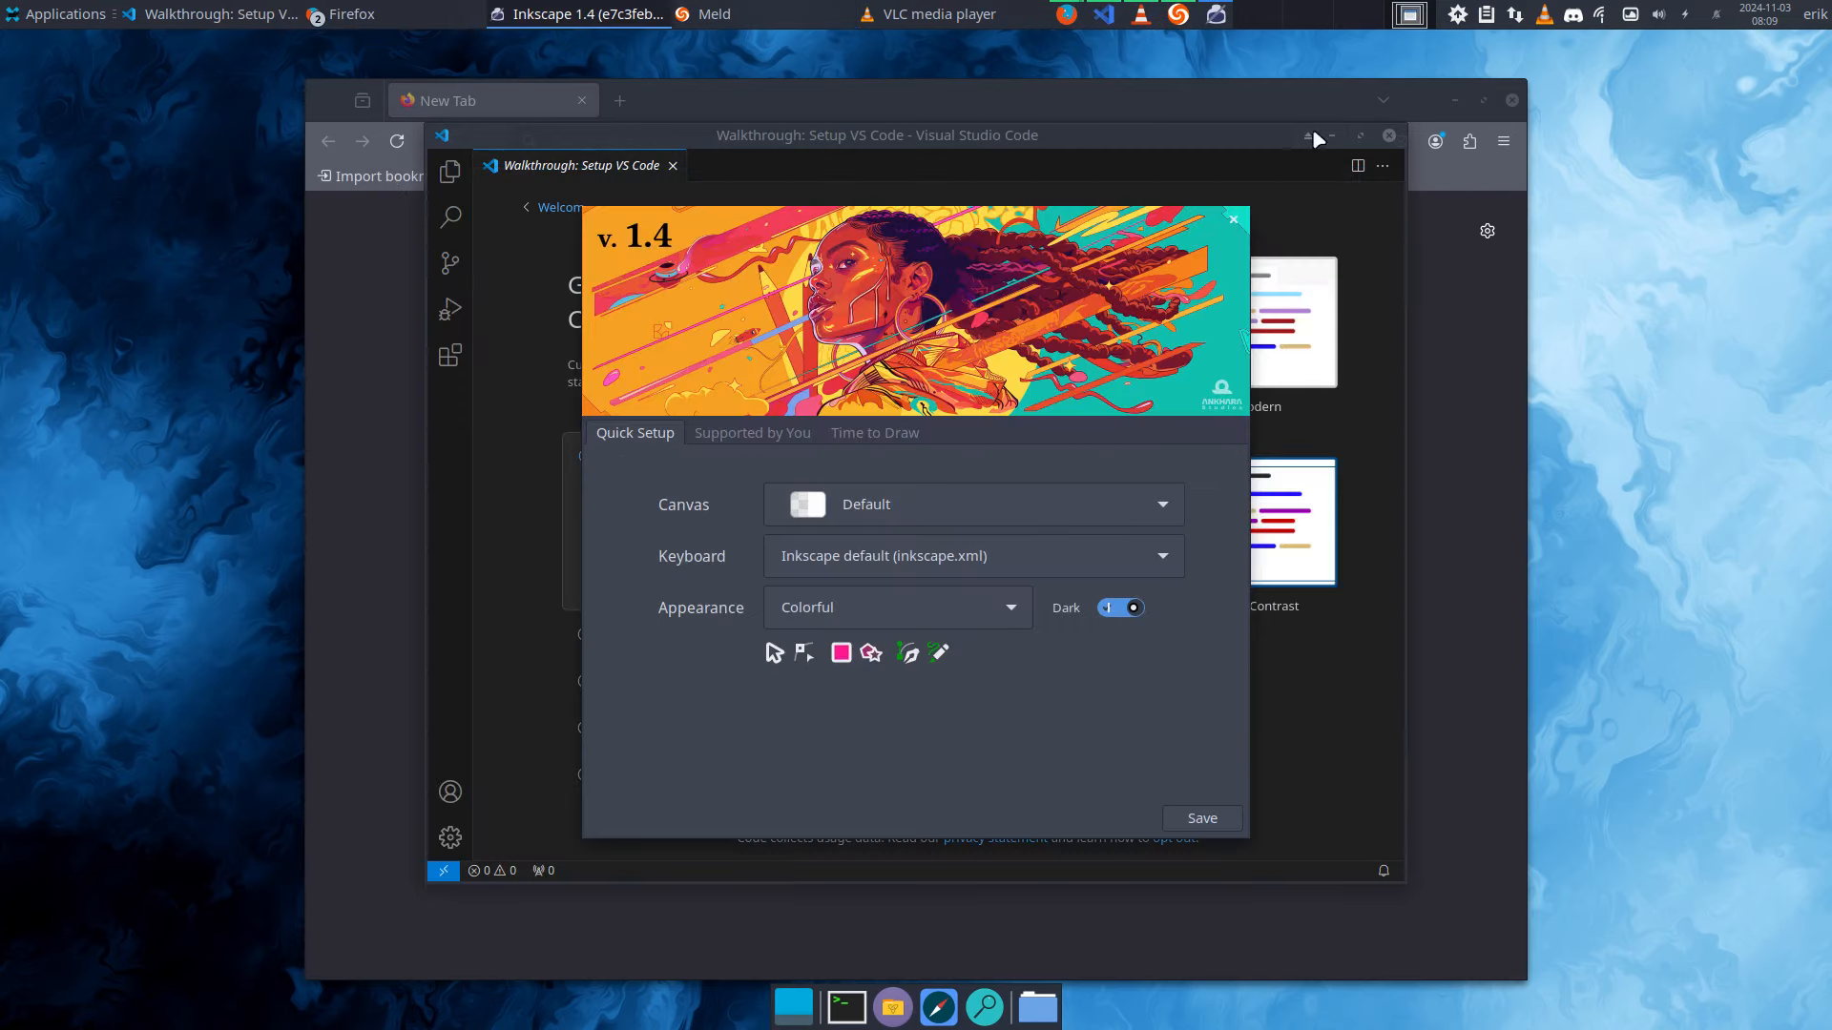
click(48, 21)
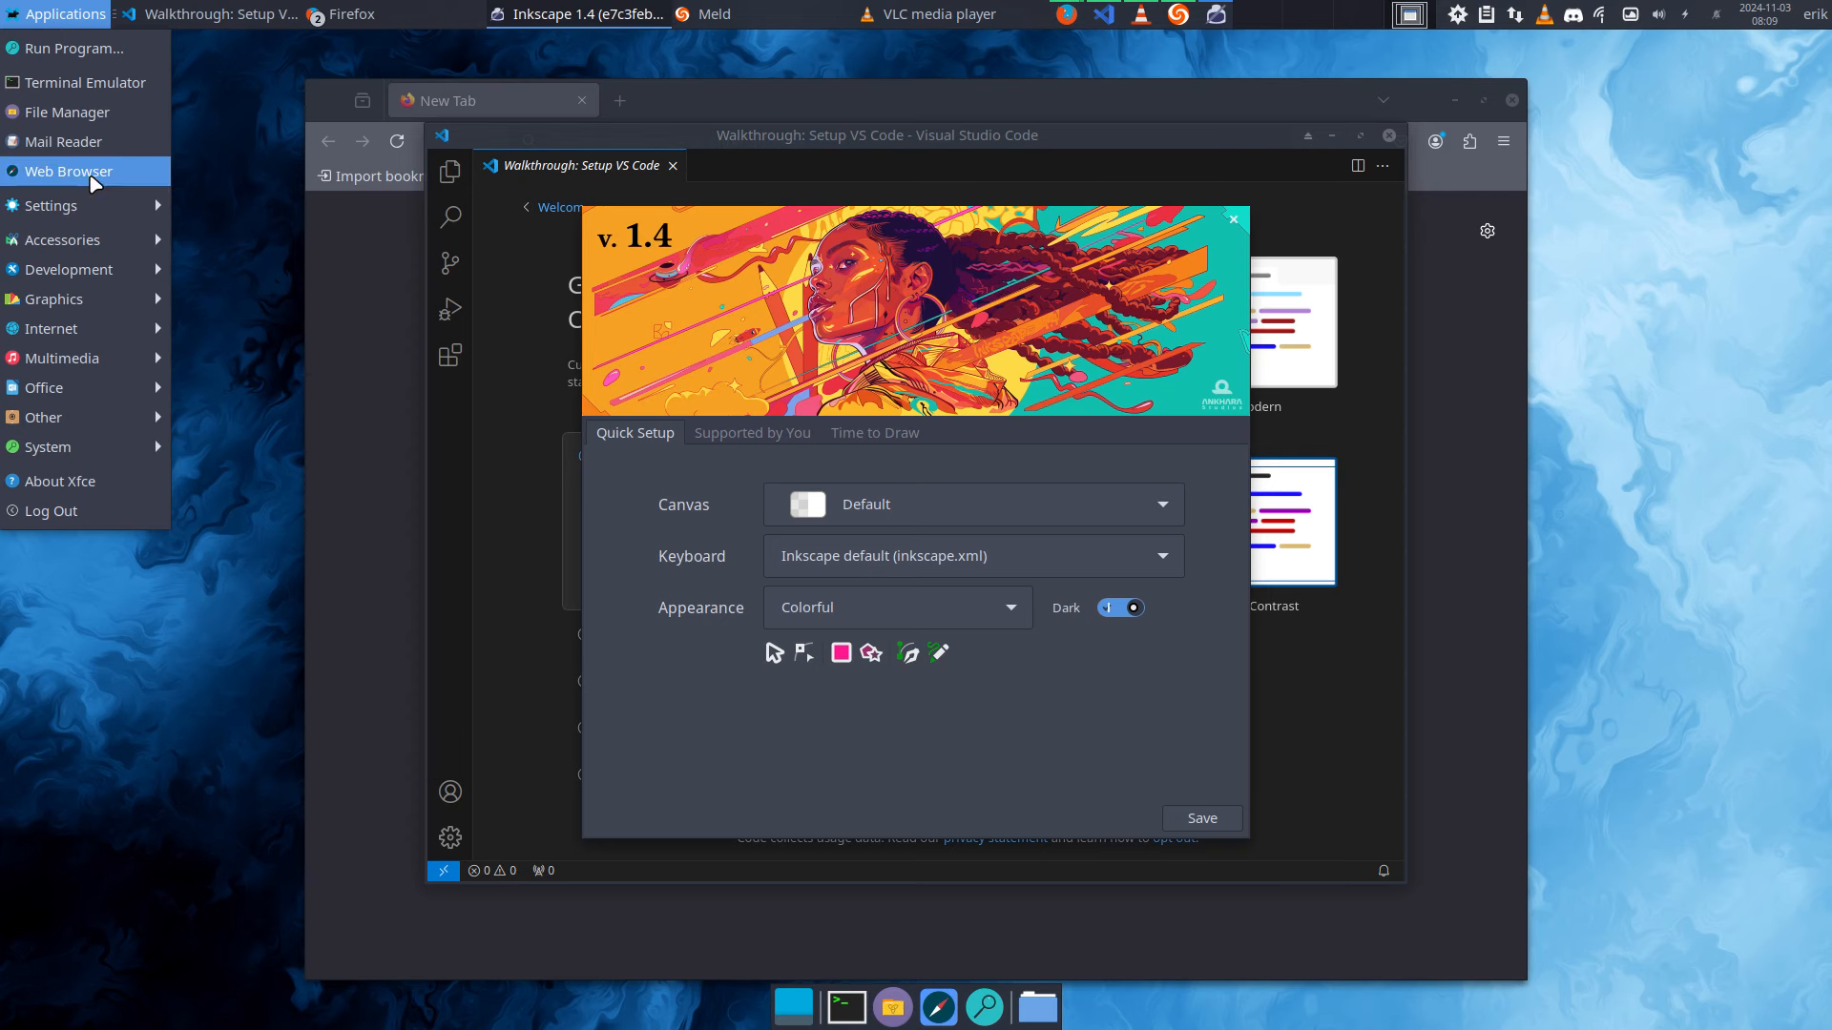
mouse_move(102, 207)
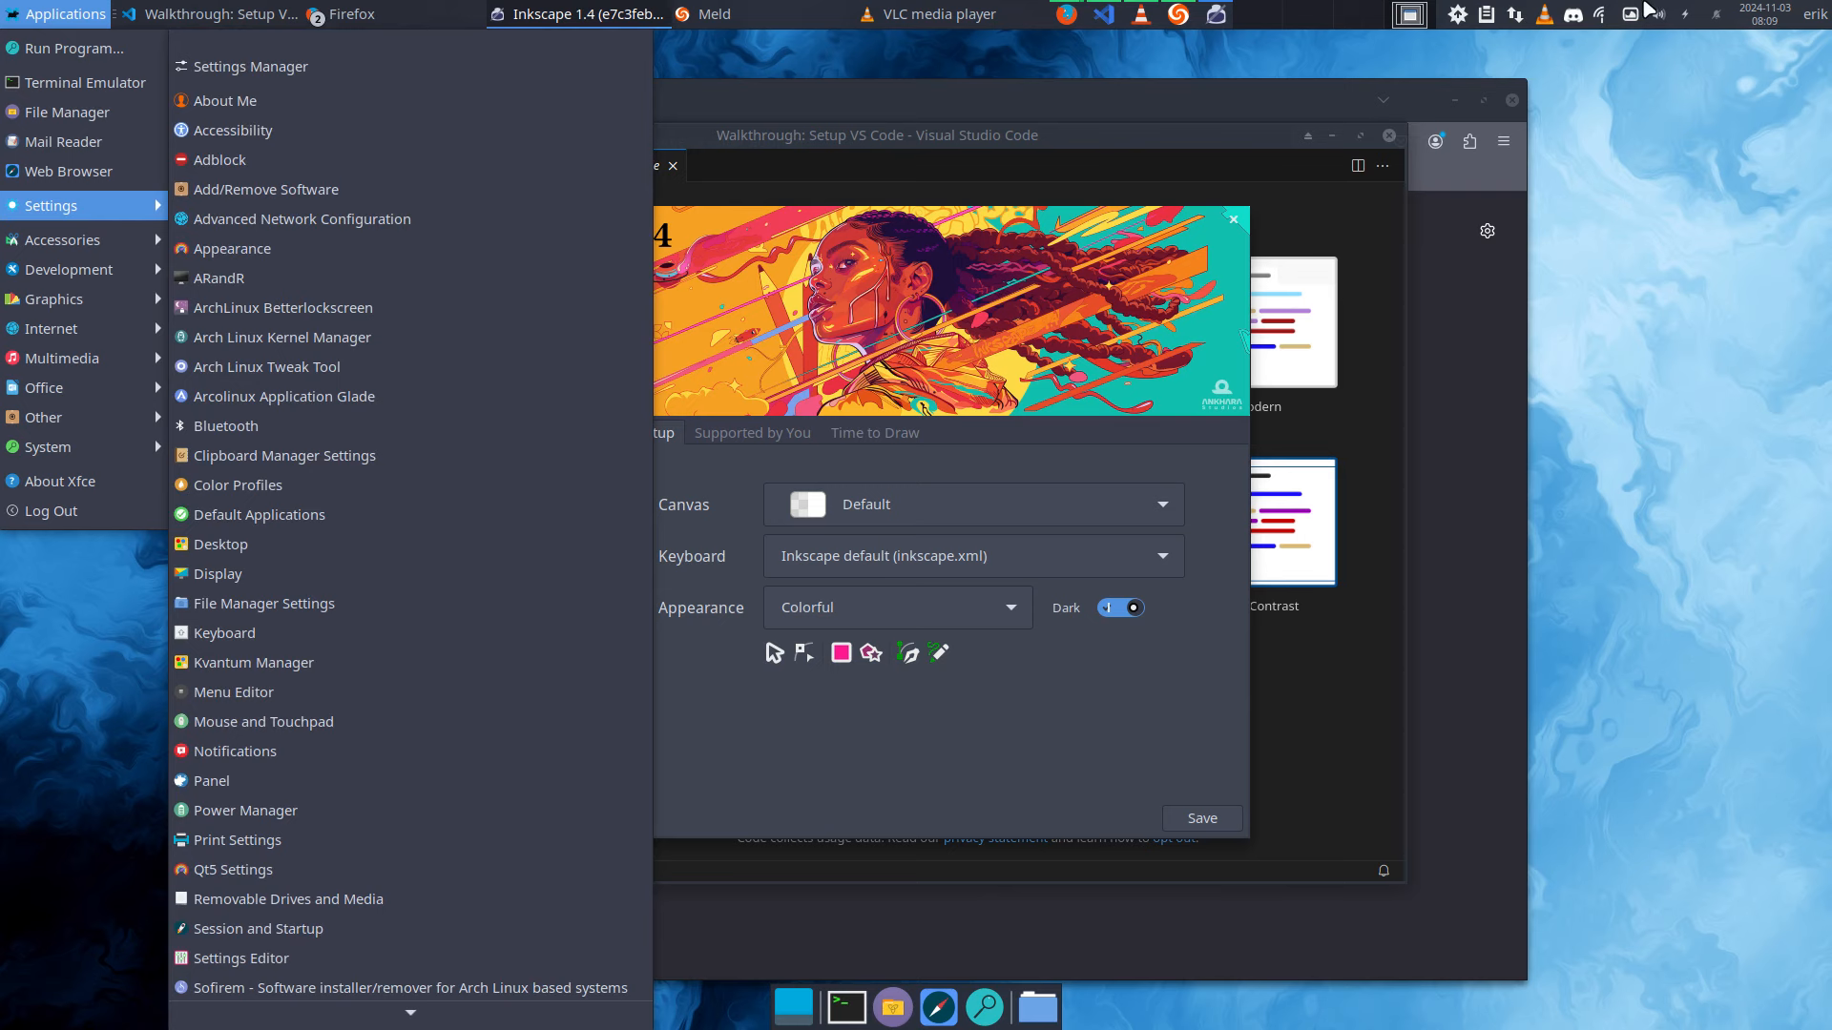
click(1540, 19)
mouse_move(1224, 14)
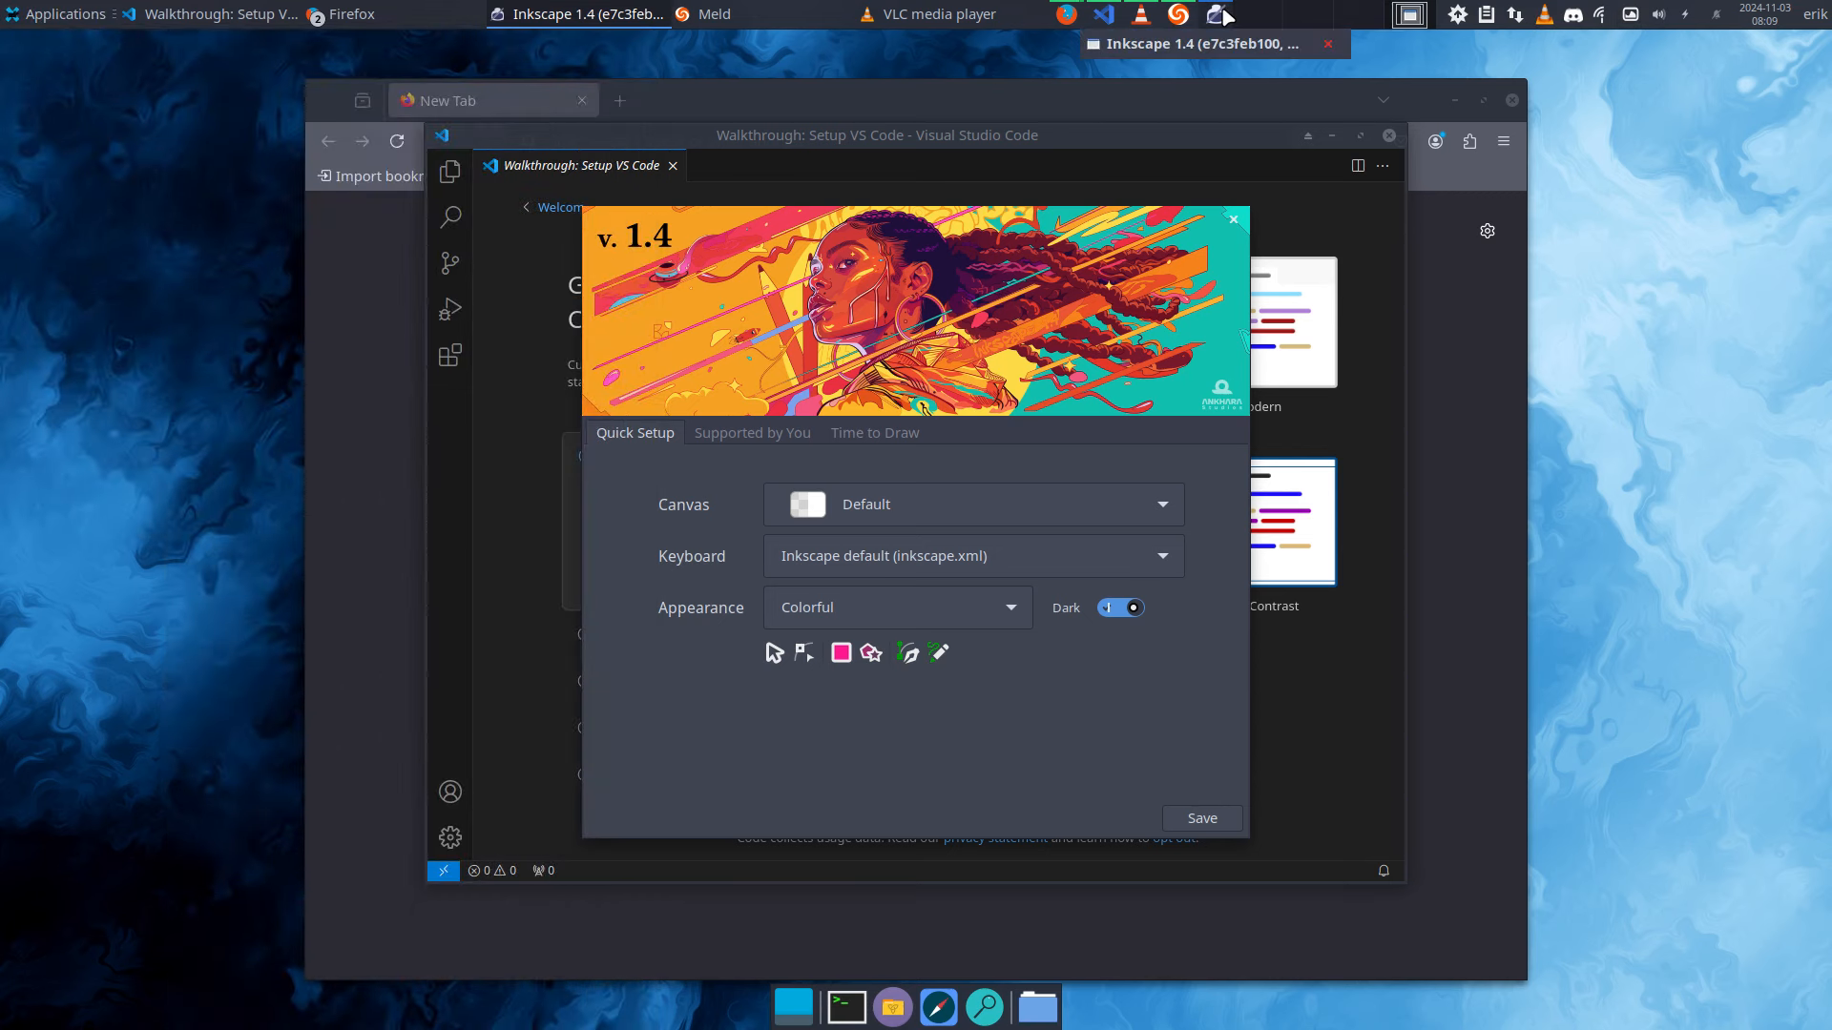
right_click(1766, 13)
click(1669, 315)
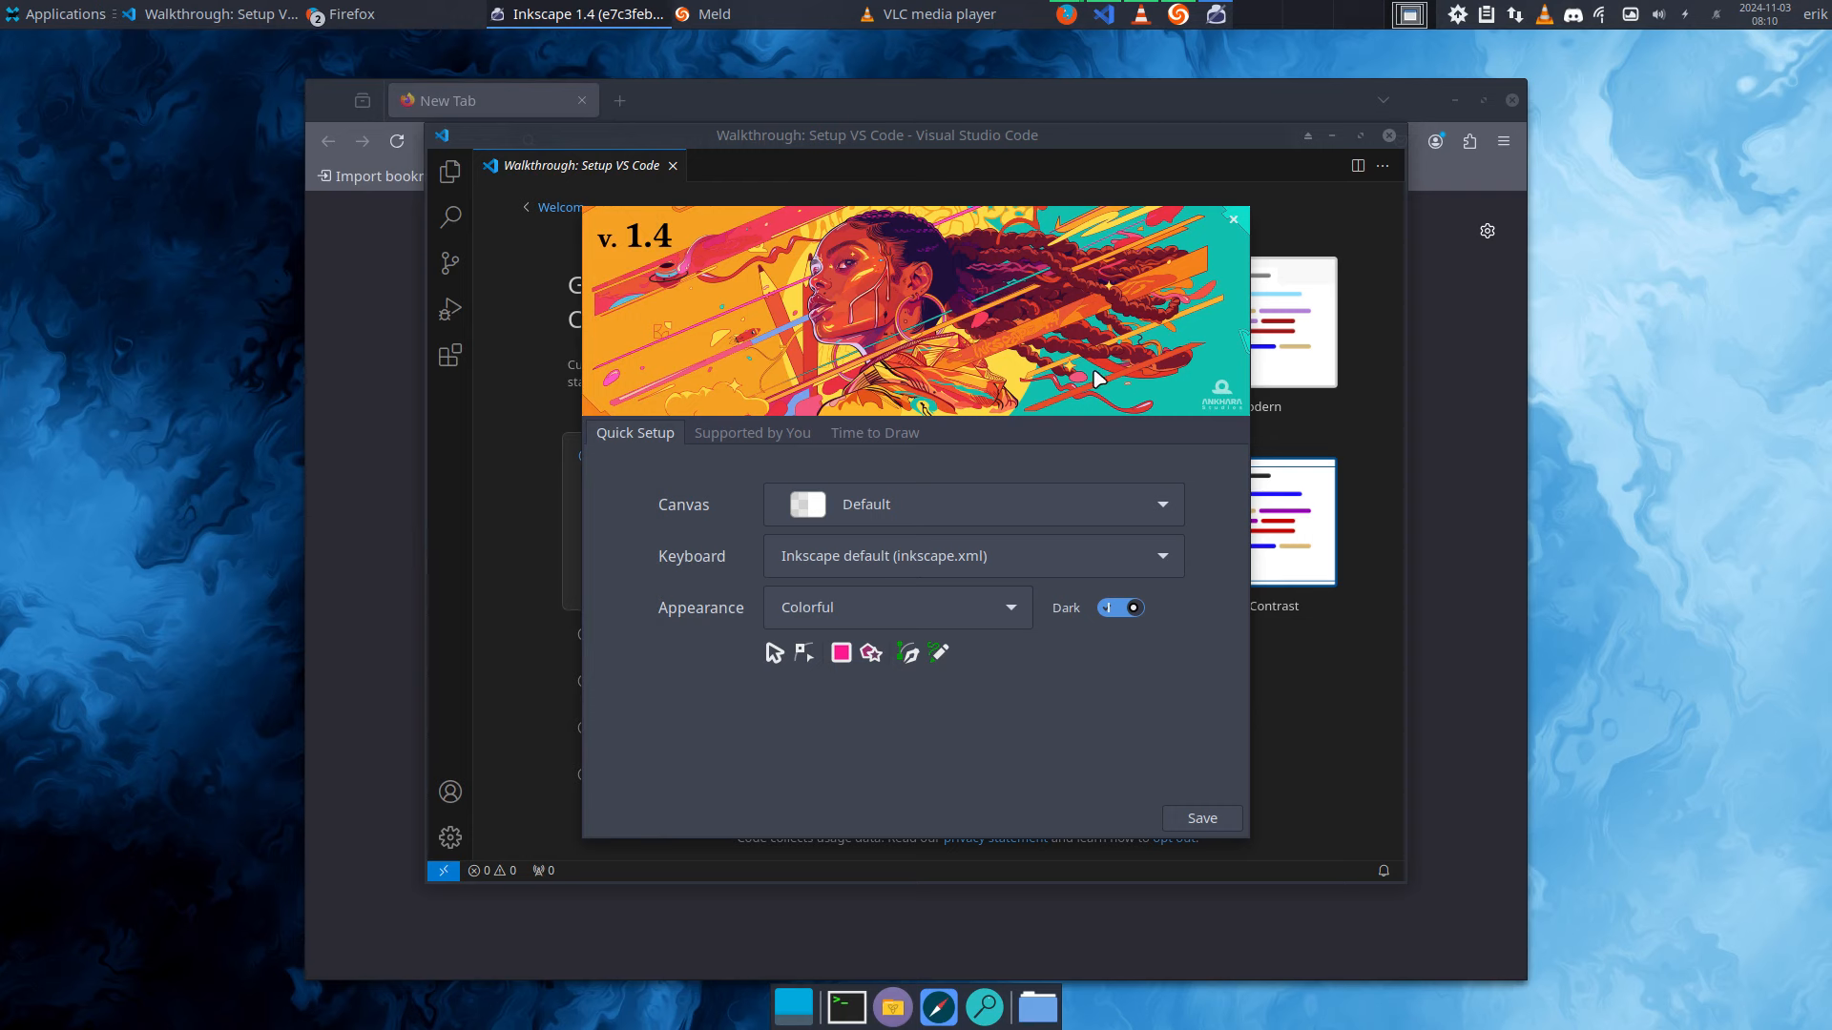
- Open the Settings Manager and bring up the list of themes in the Xfdashboard settings
click(57, 15)
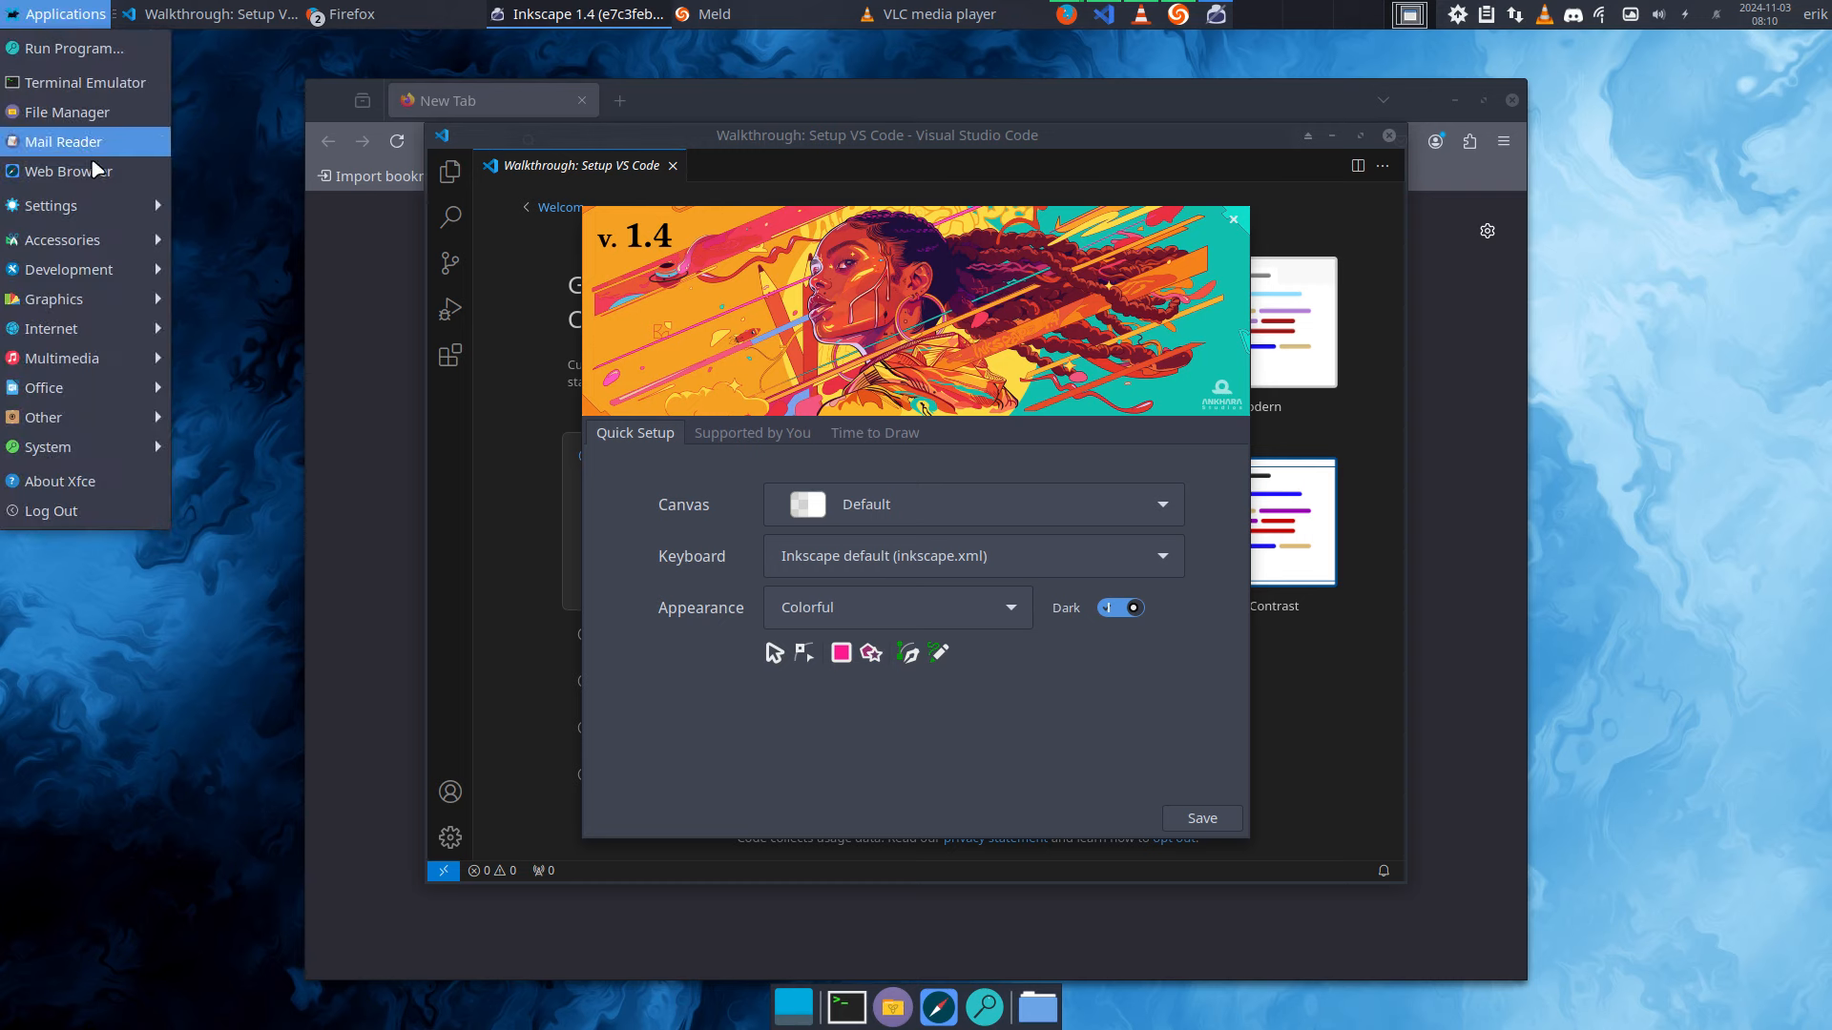
mouse_move(107, 205)
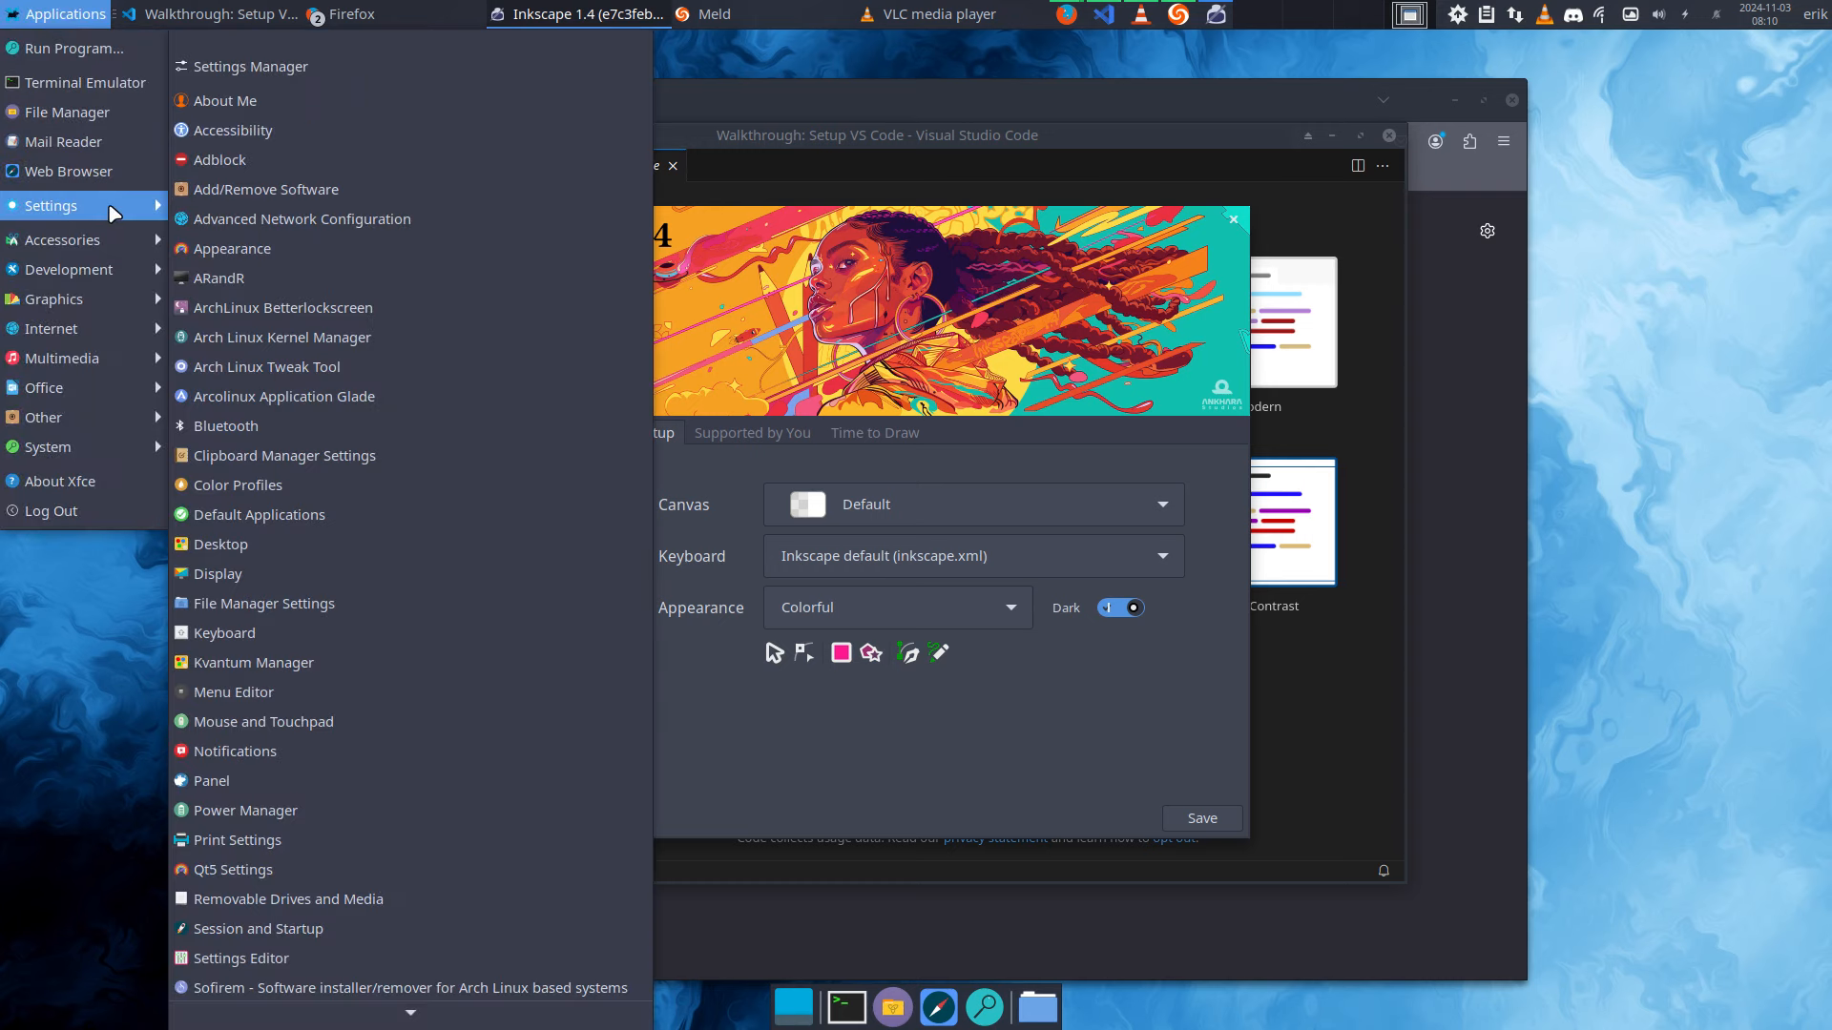
click(363, 66)
scroll(861, 637, down, 1)
scroll(861, 638, down, 2)
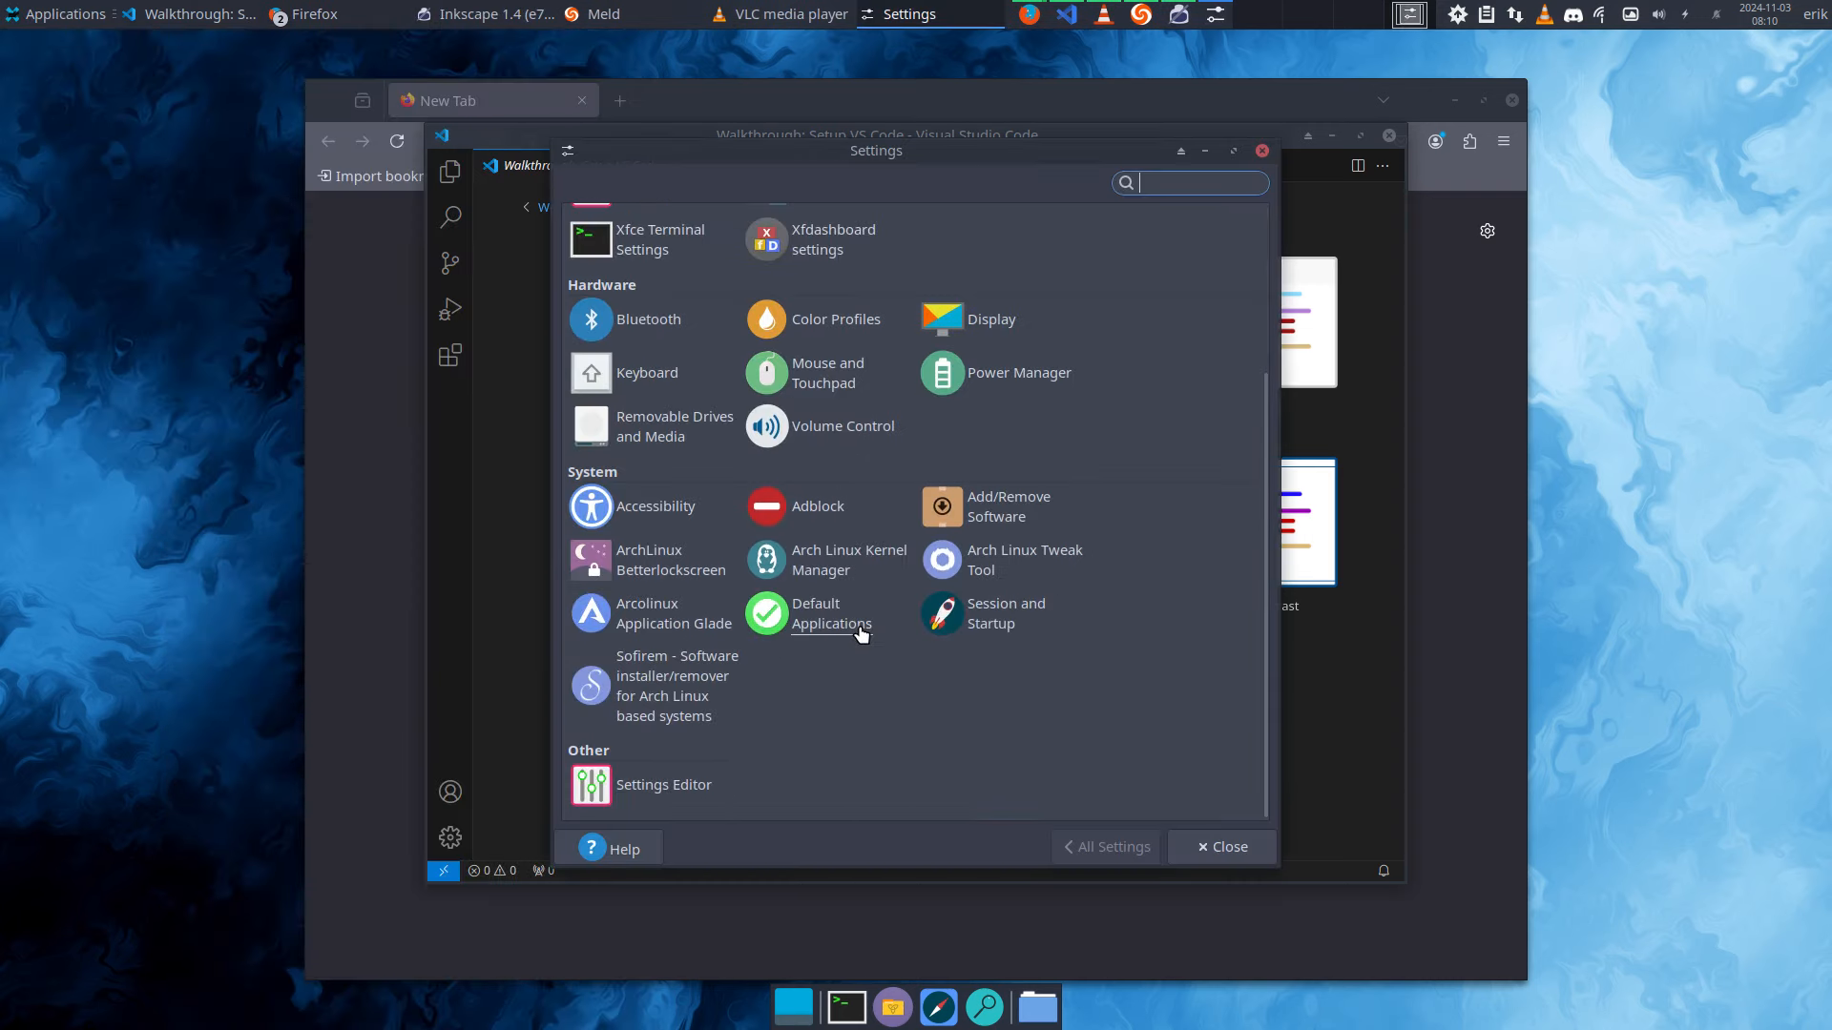
scroll(1175, 415, up, 1)
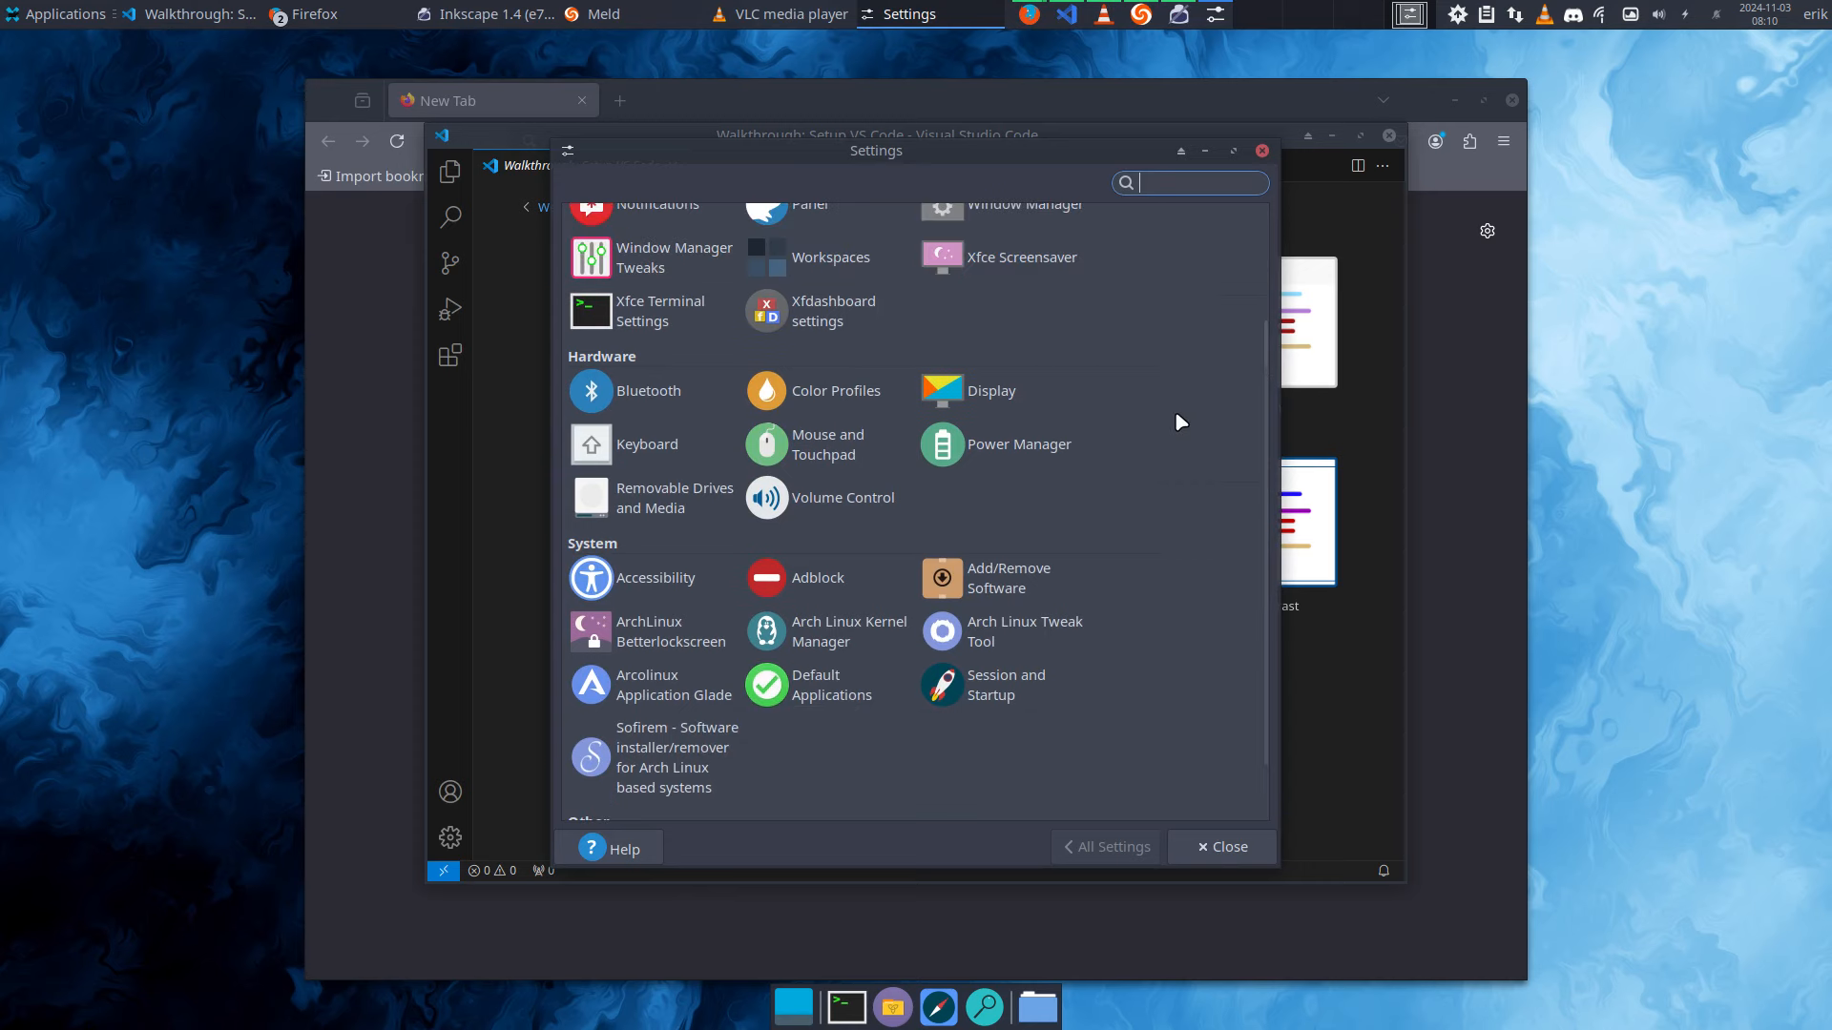
scroll(773, 310, up, 2)
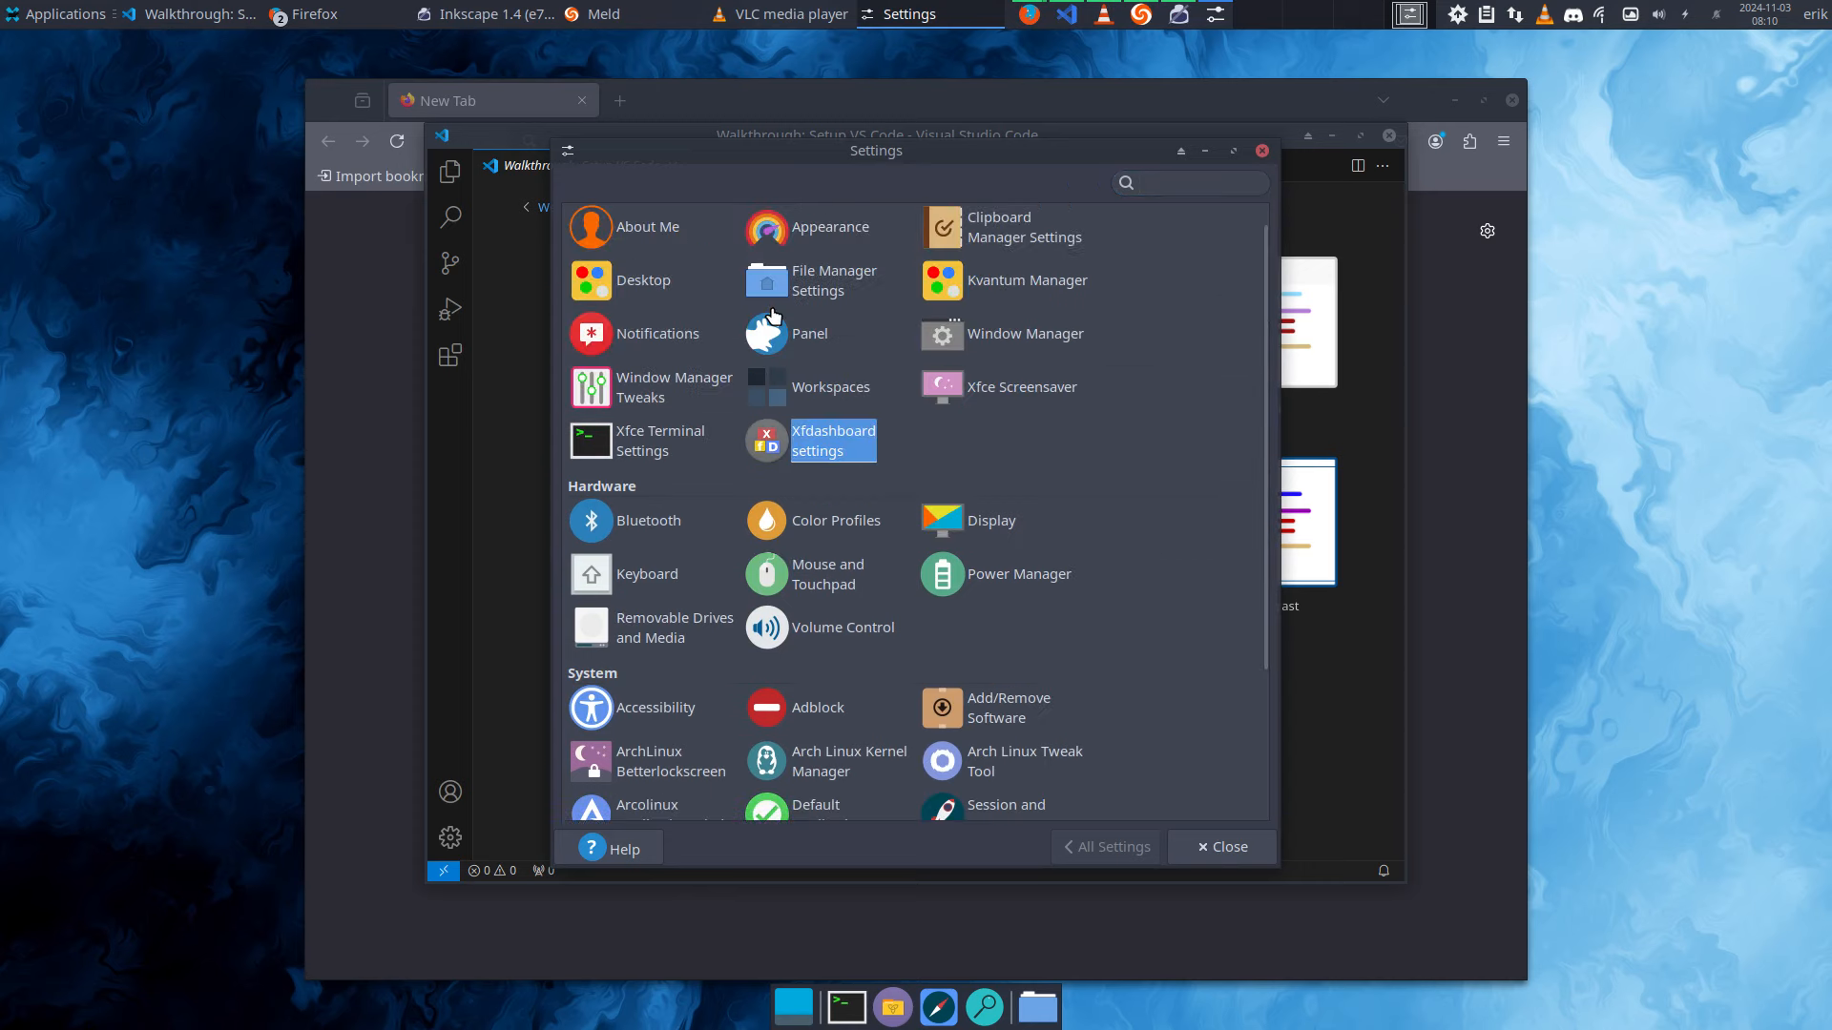
click(827, 449)
click(669, 186)
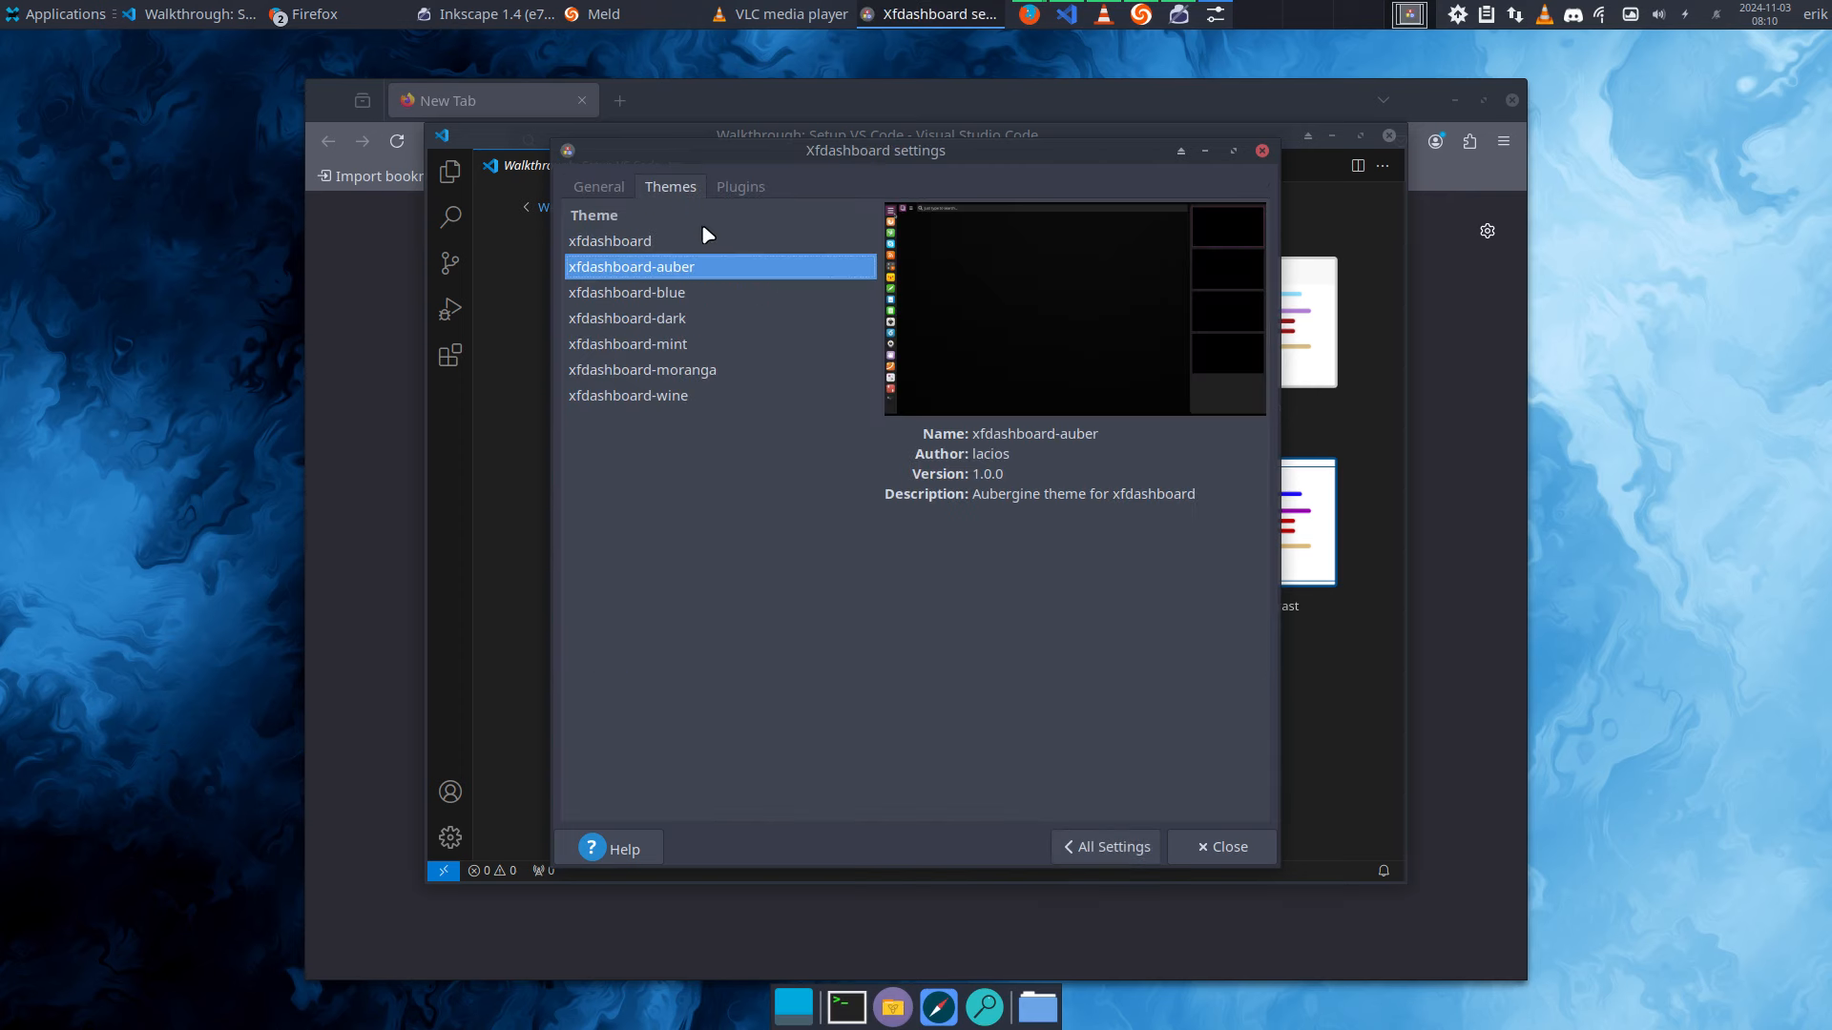
- Preview the xfdashboard, xfdashboard-auber and xfdashboard-blue themes, set the theme to xfdashboard-dark and check it in the overview
click(676, 247)
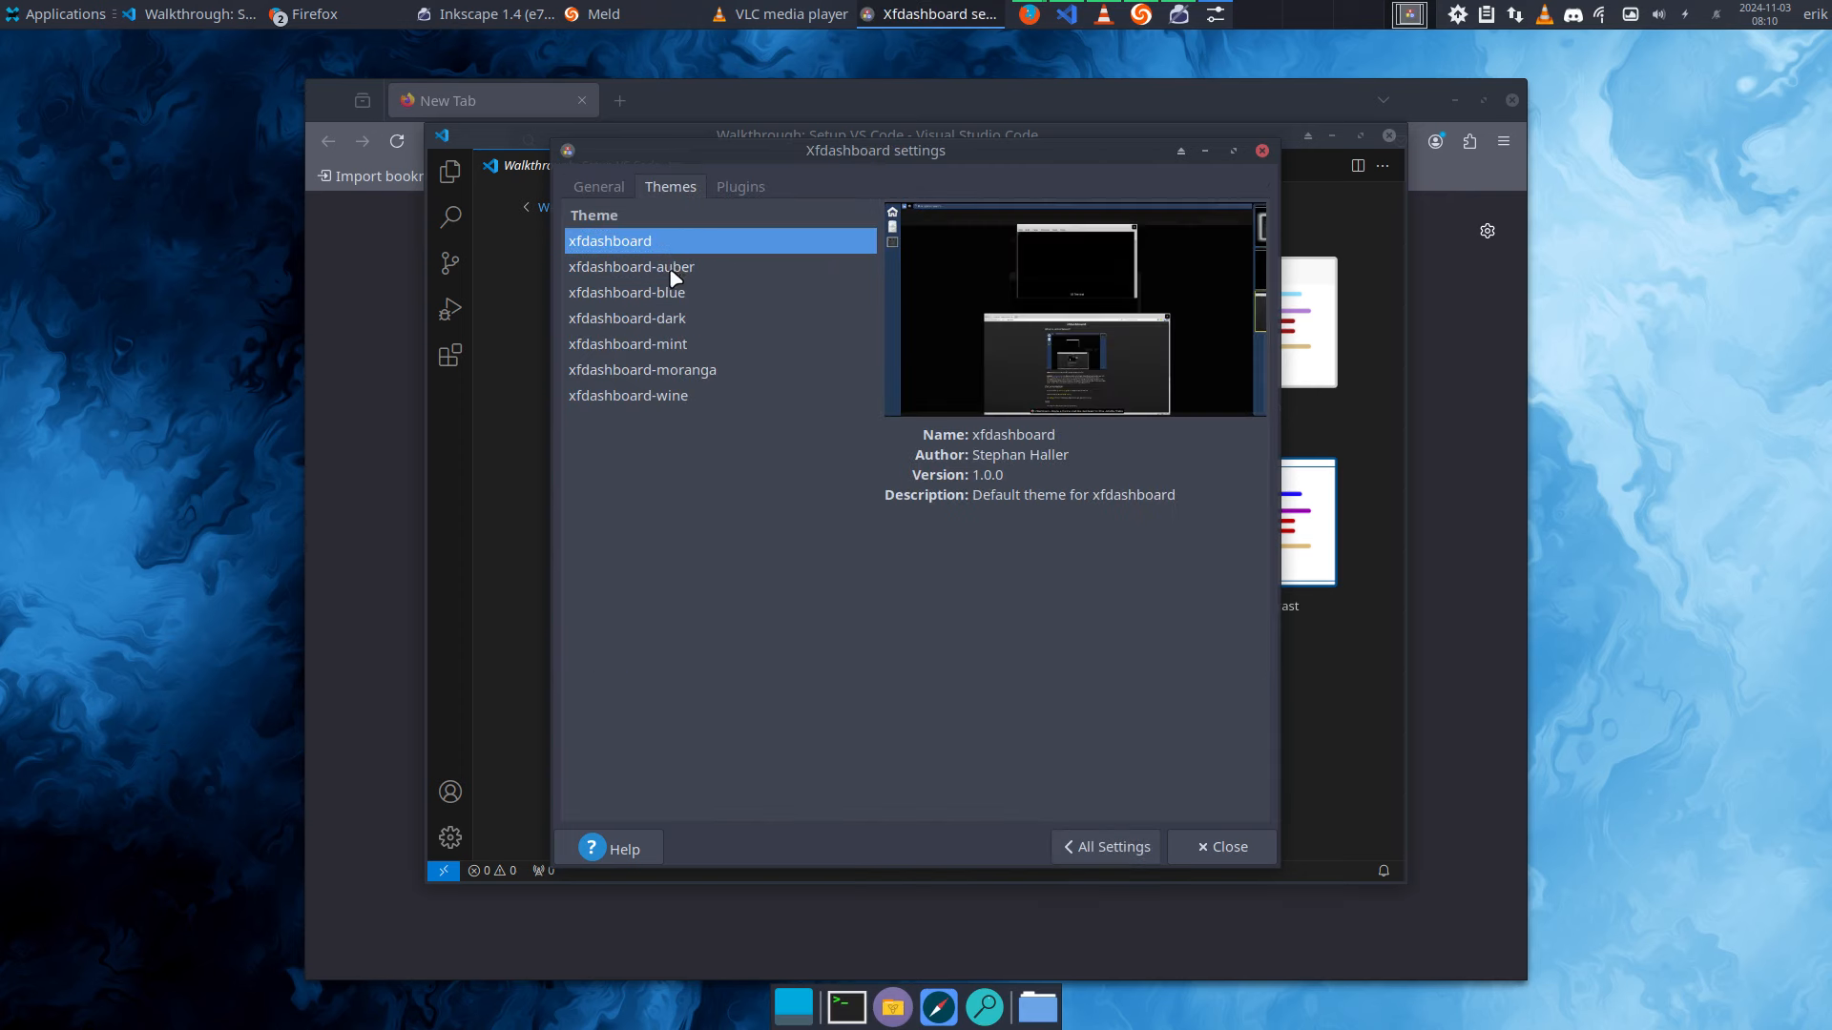
click(673, 273)
click(674, 287)
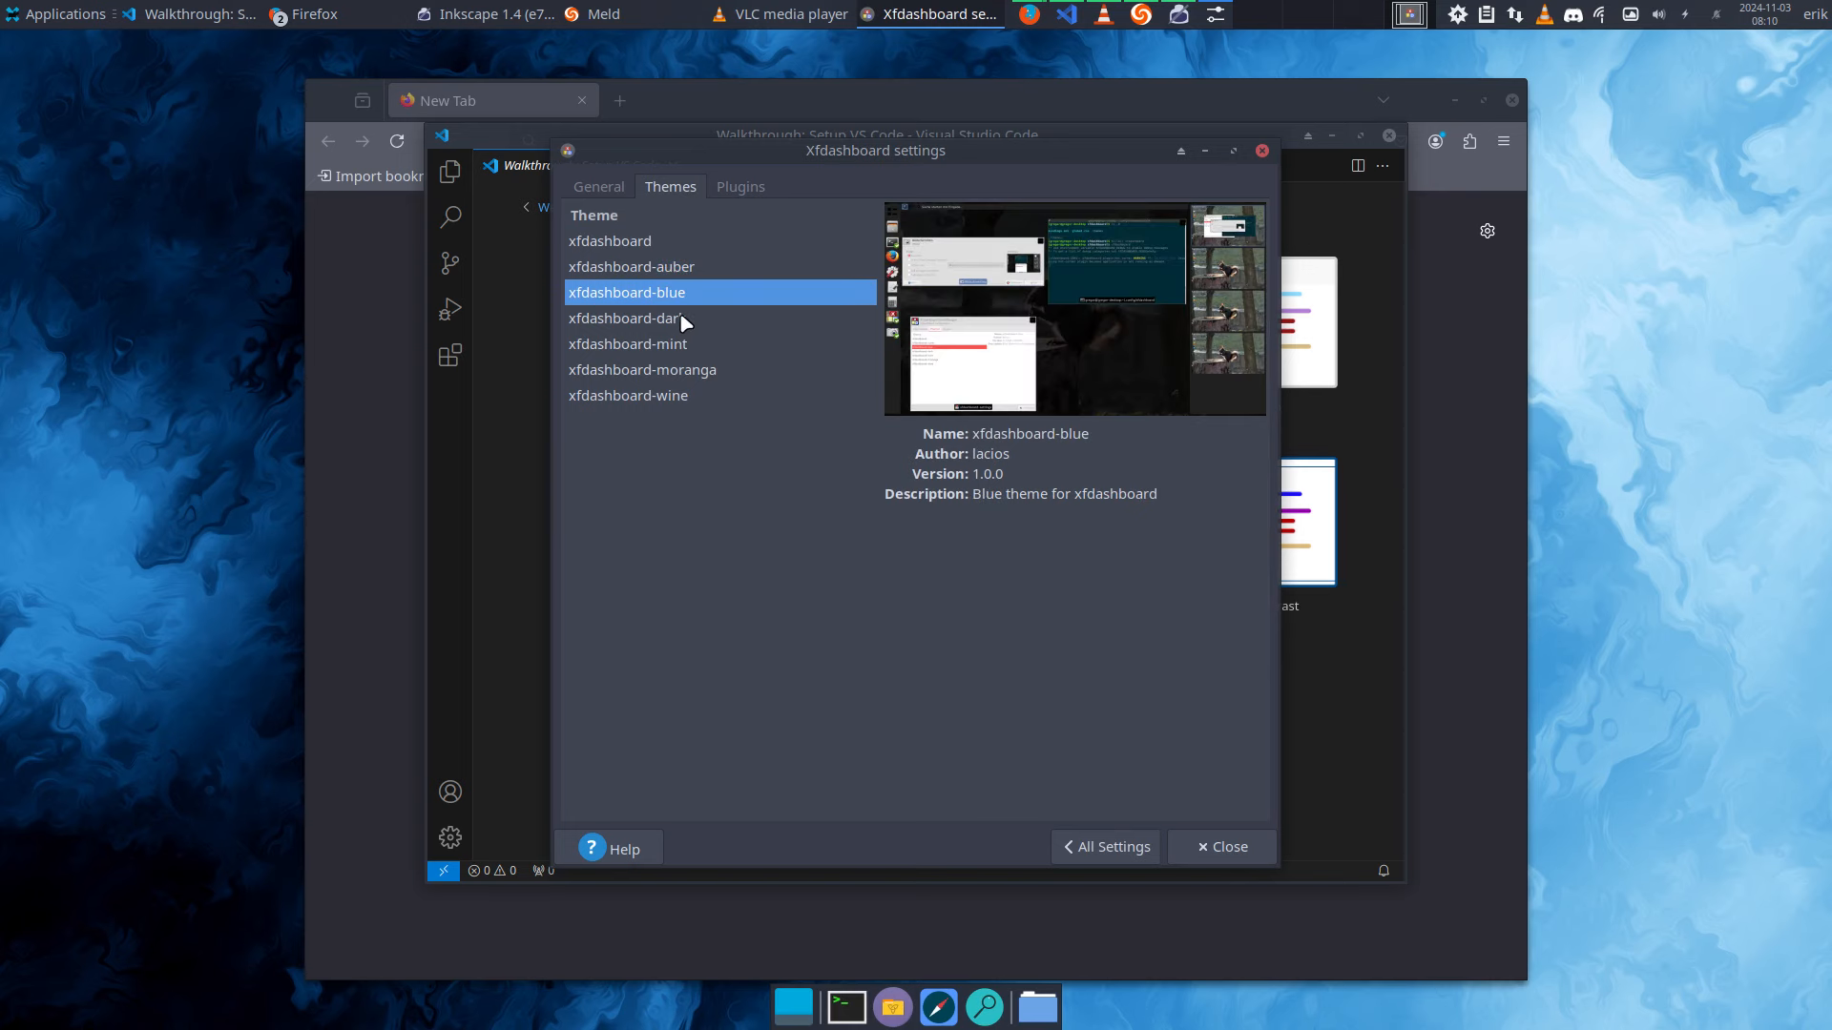
click(685, 322)
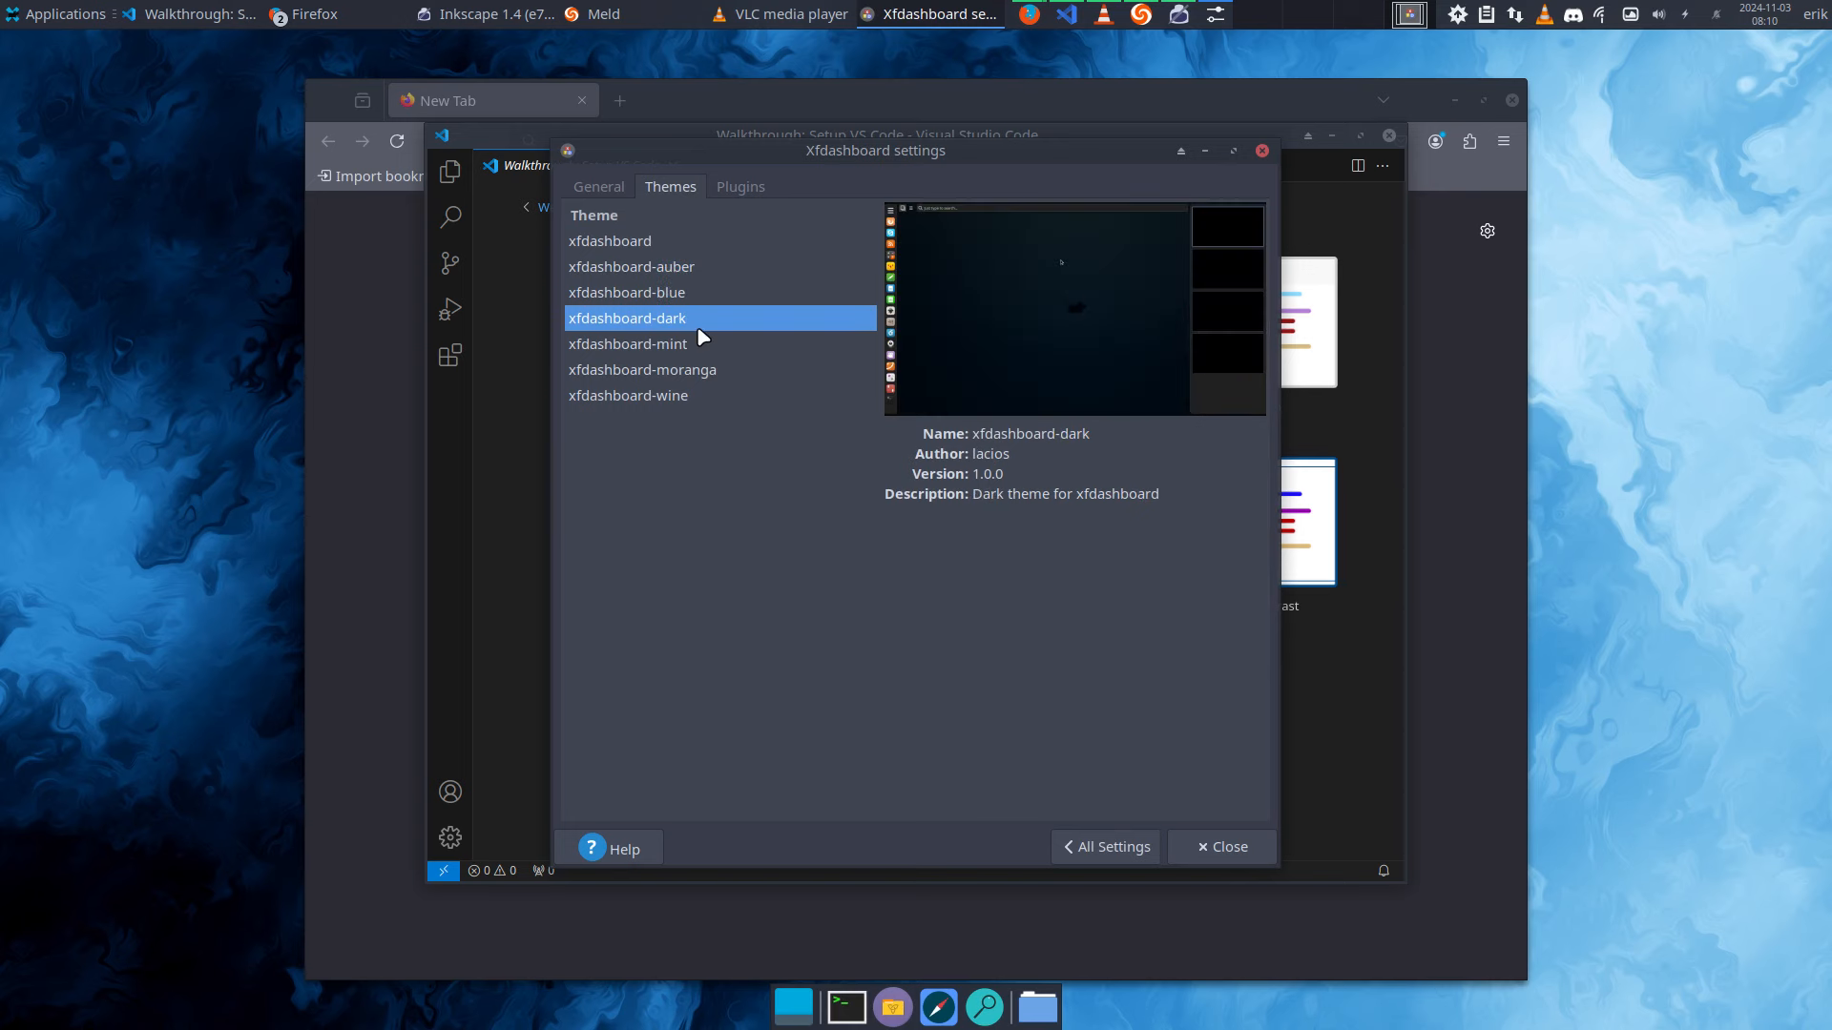
click(1221, 849)
key(super)
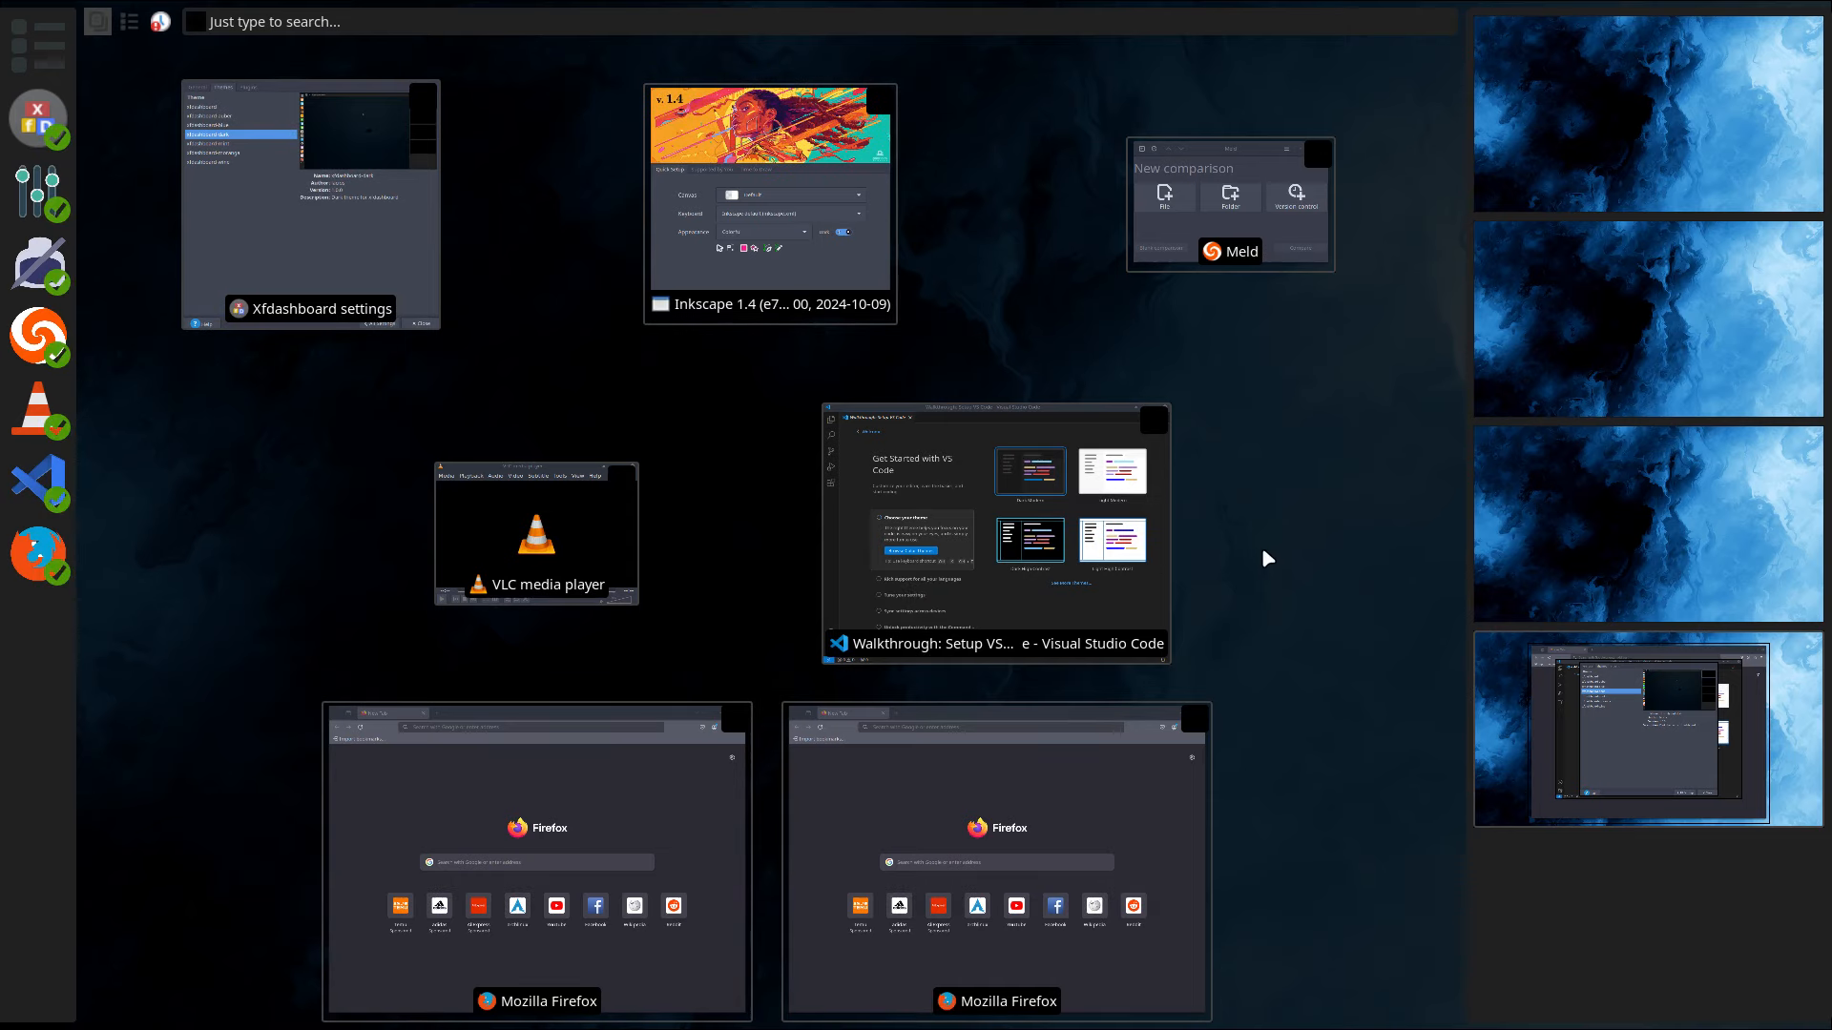
key(Escape)
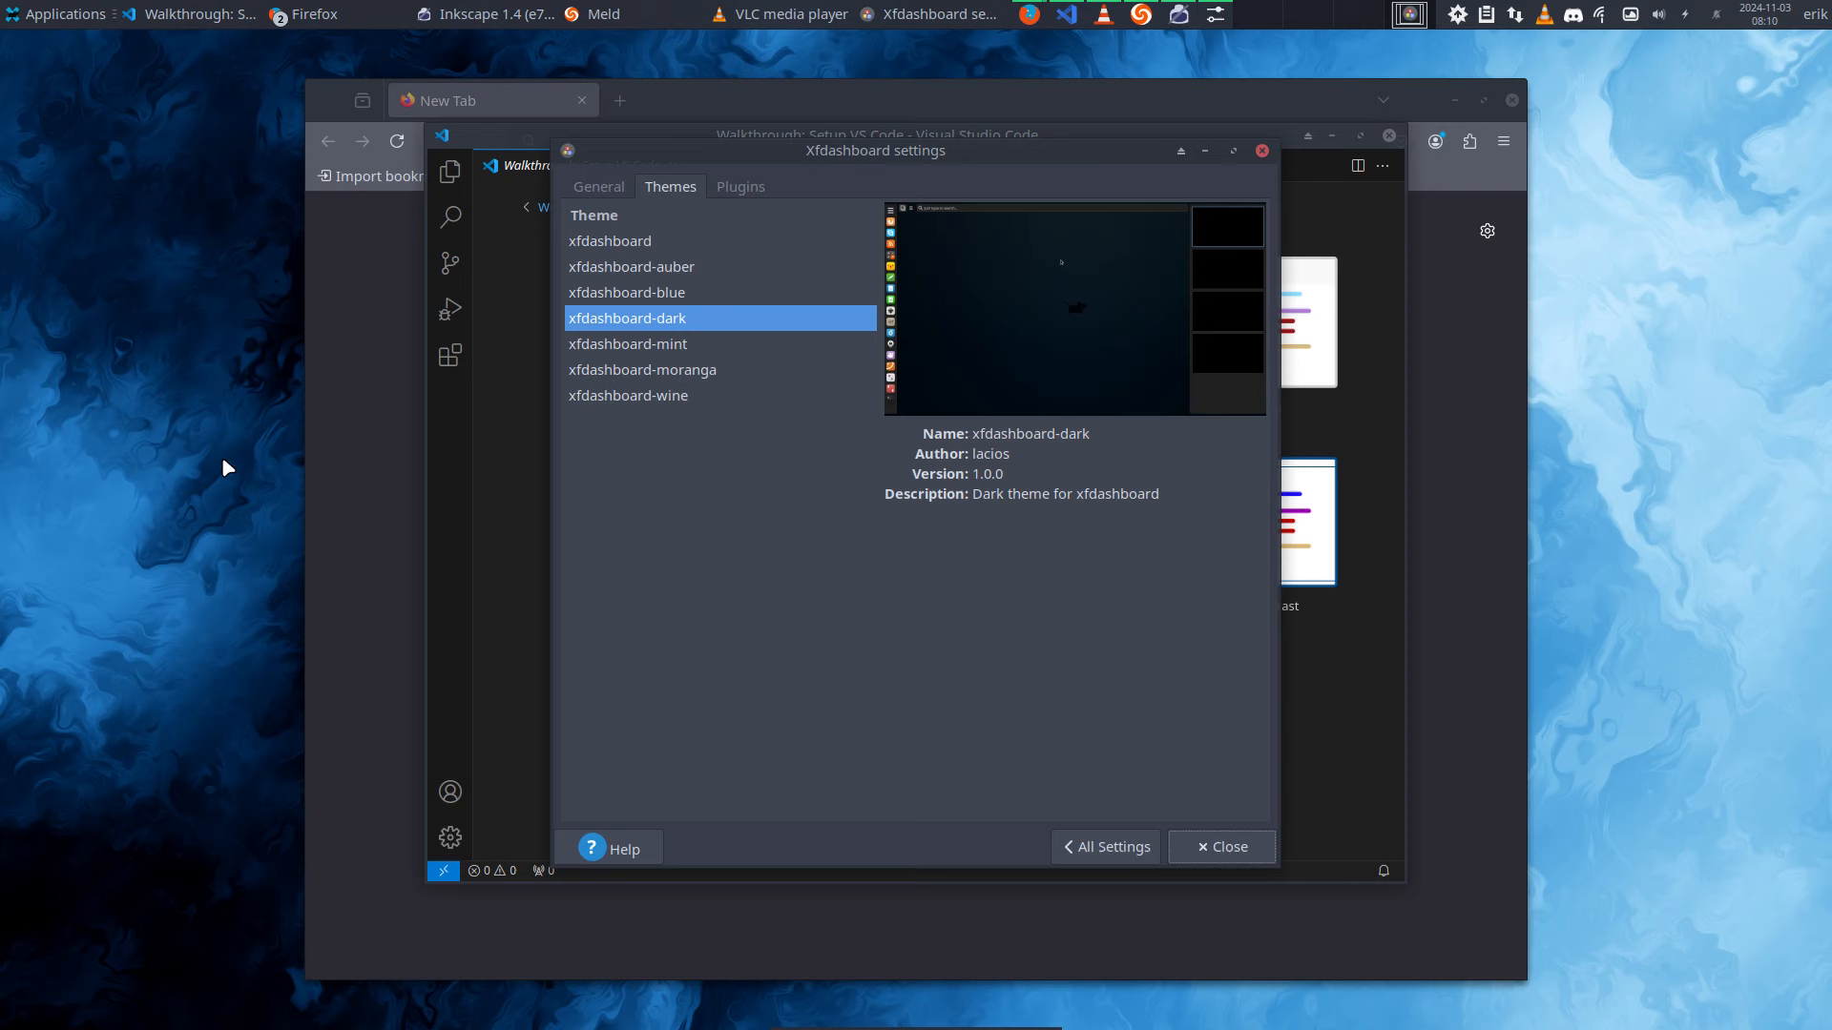
- Close the Xfdashboard settings, Inkscape, Visual Studio Code, Firefox, VLC and Meld windows, and dismiss the shortcut launch error
click(1267, 148)
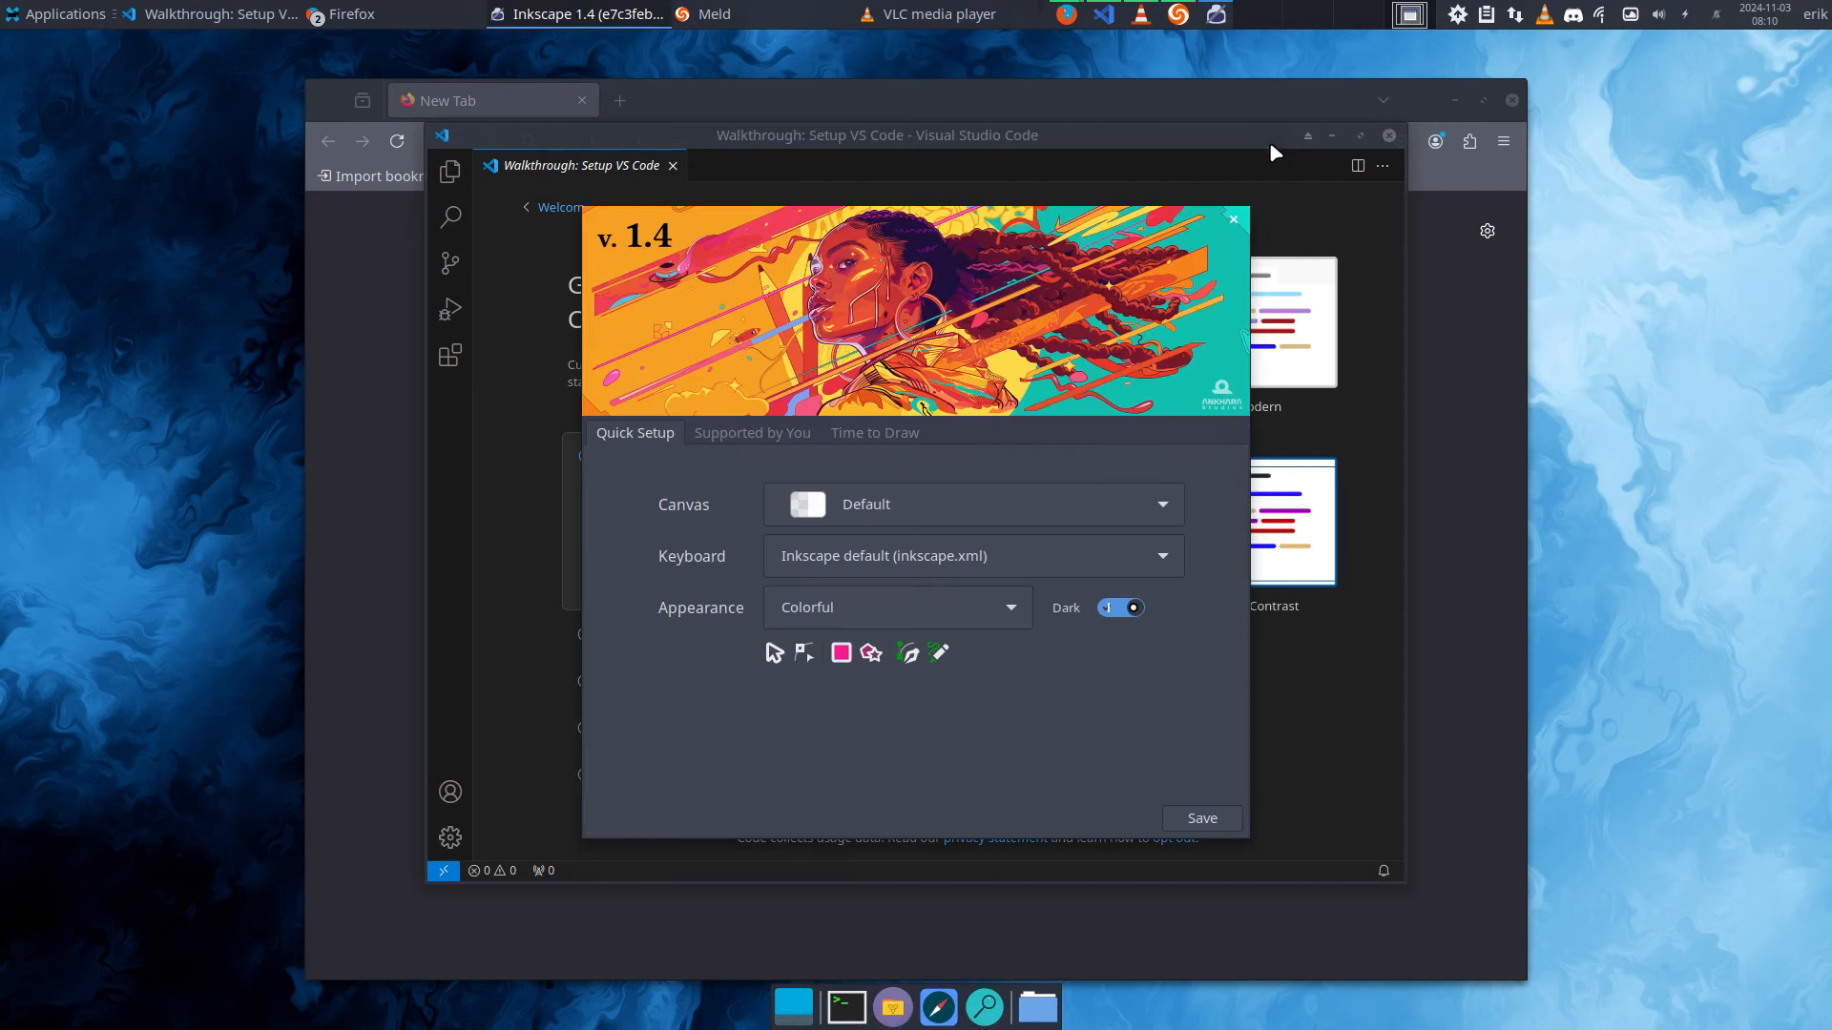
click(1389, 136)
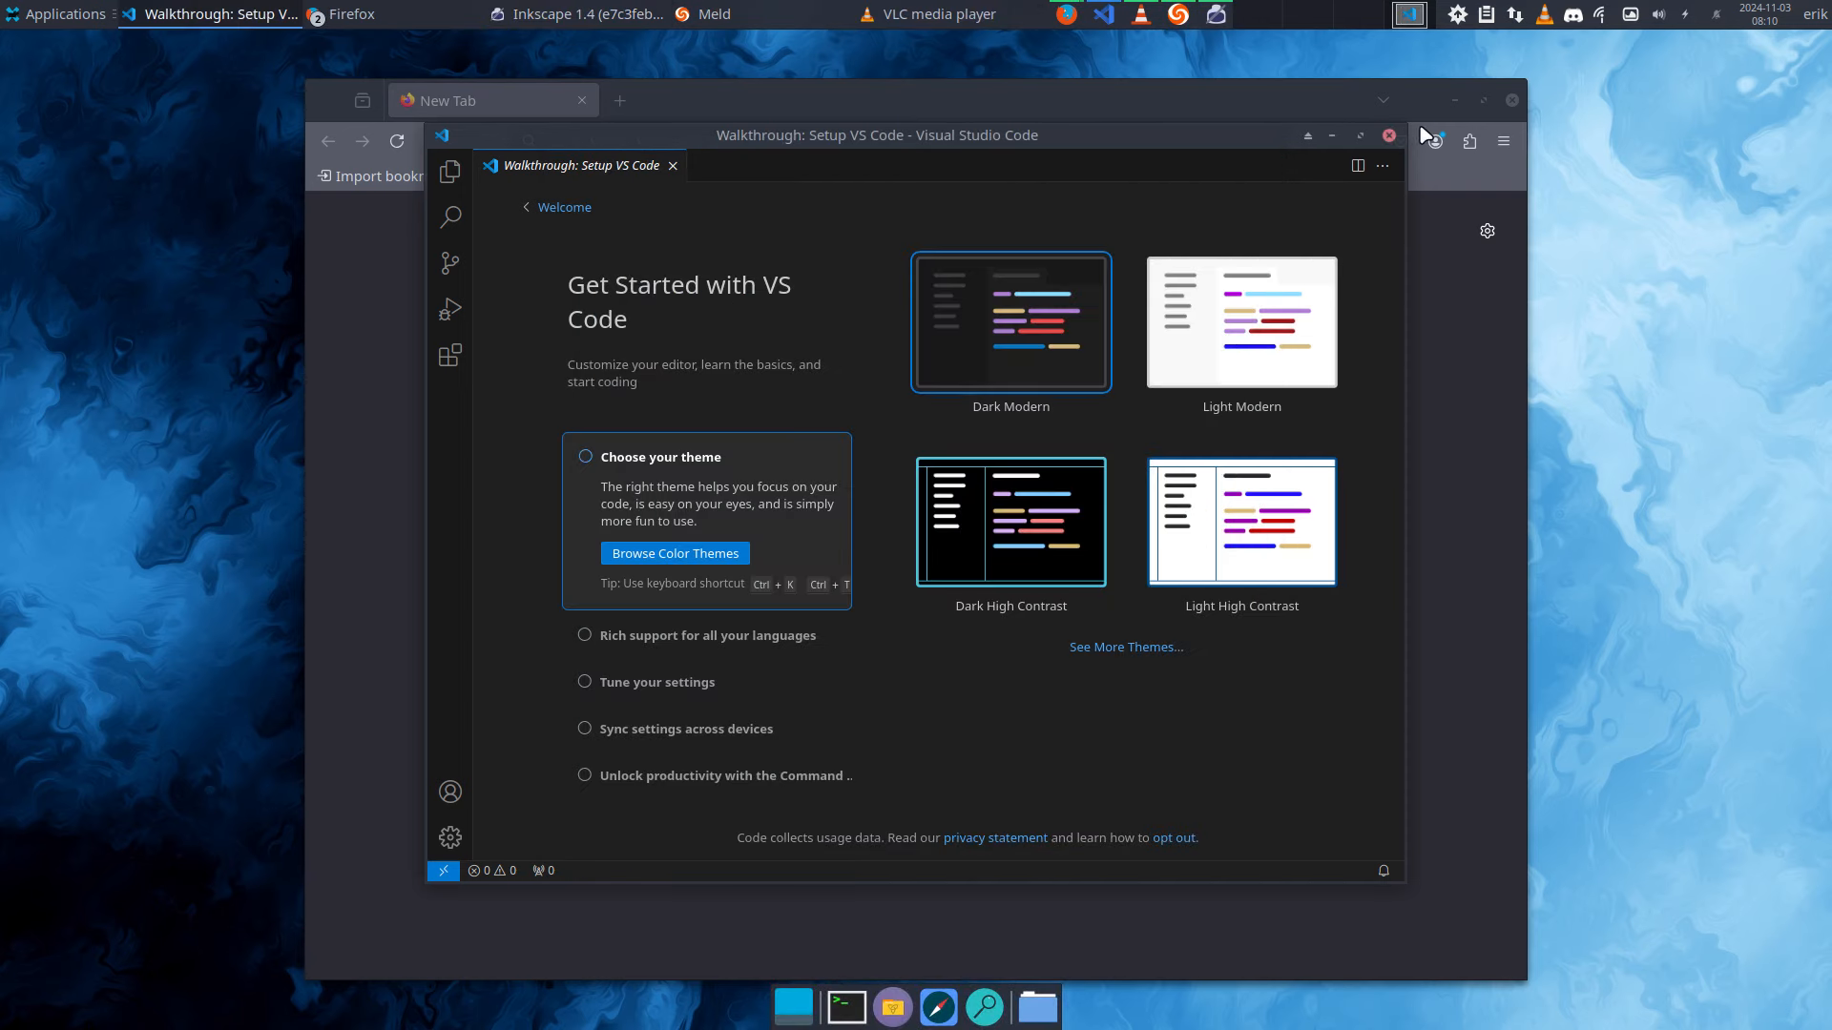
click(1512, 100)
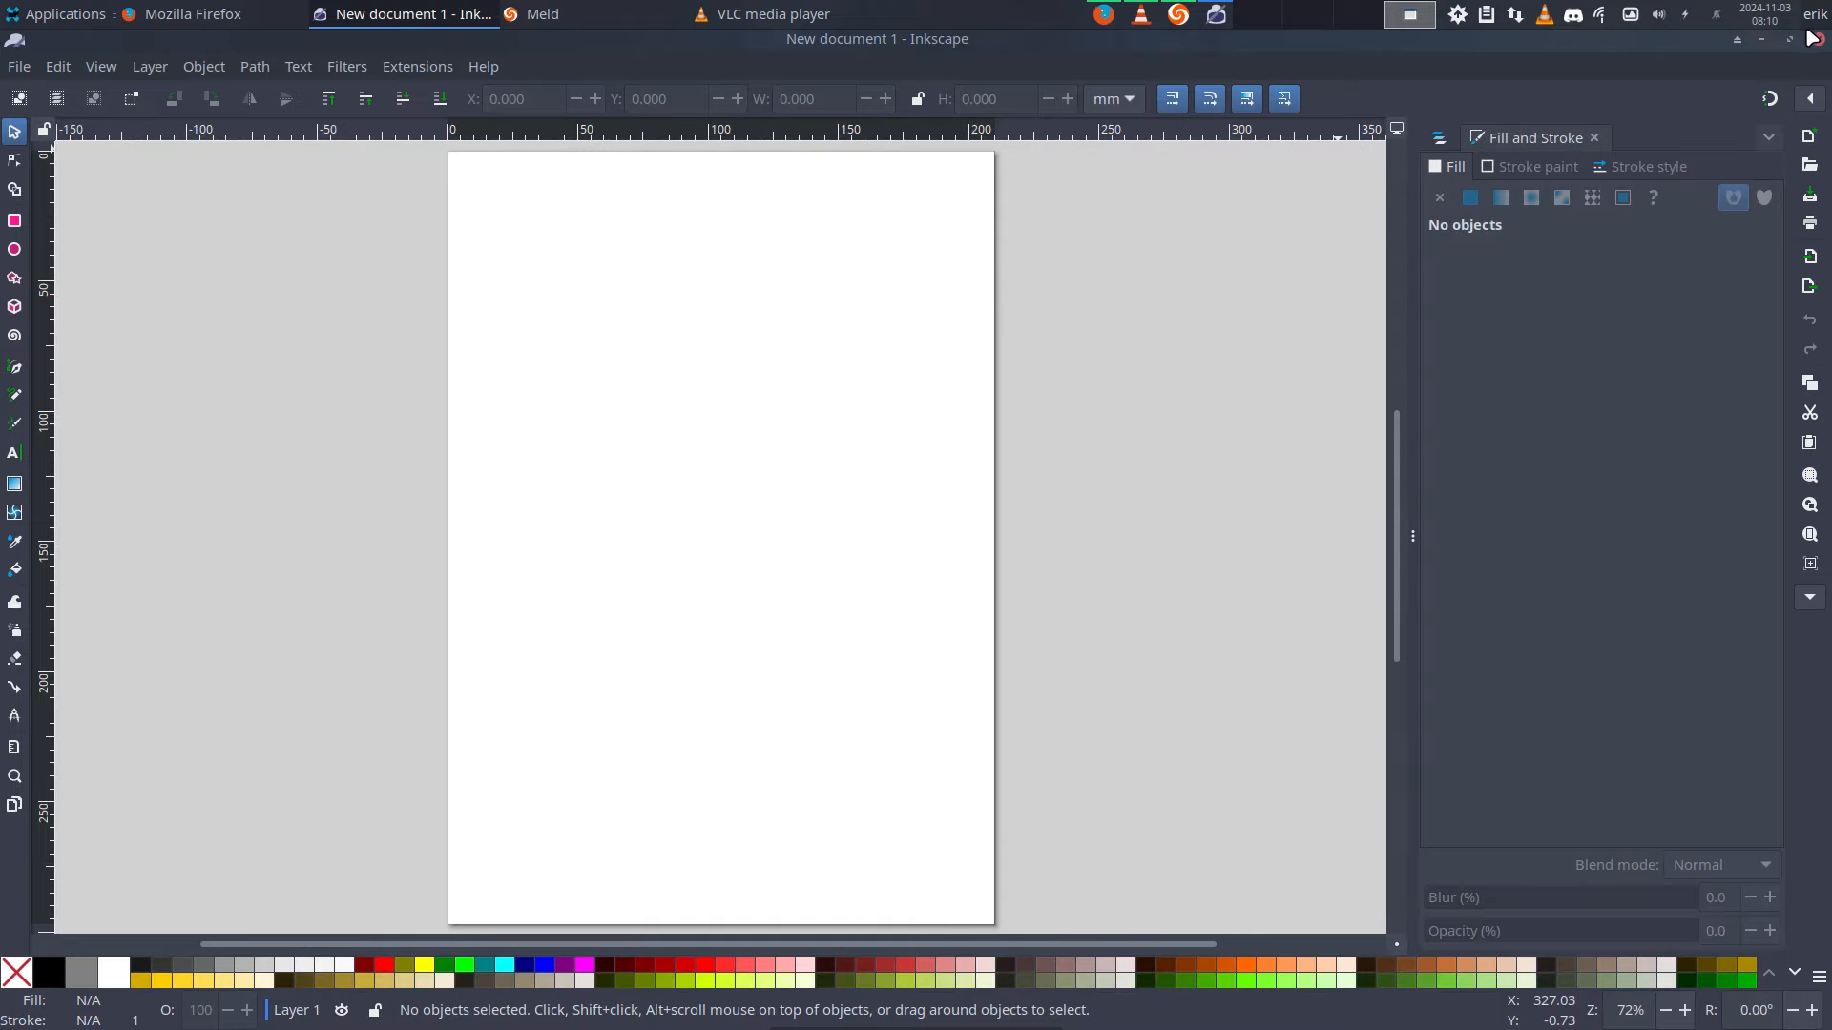
click(1819, 44)
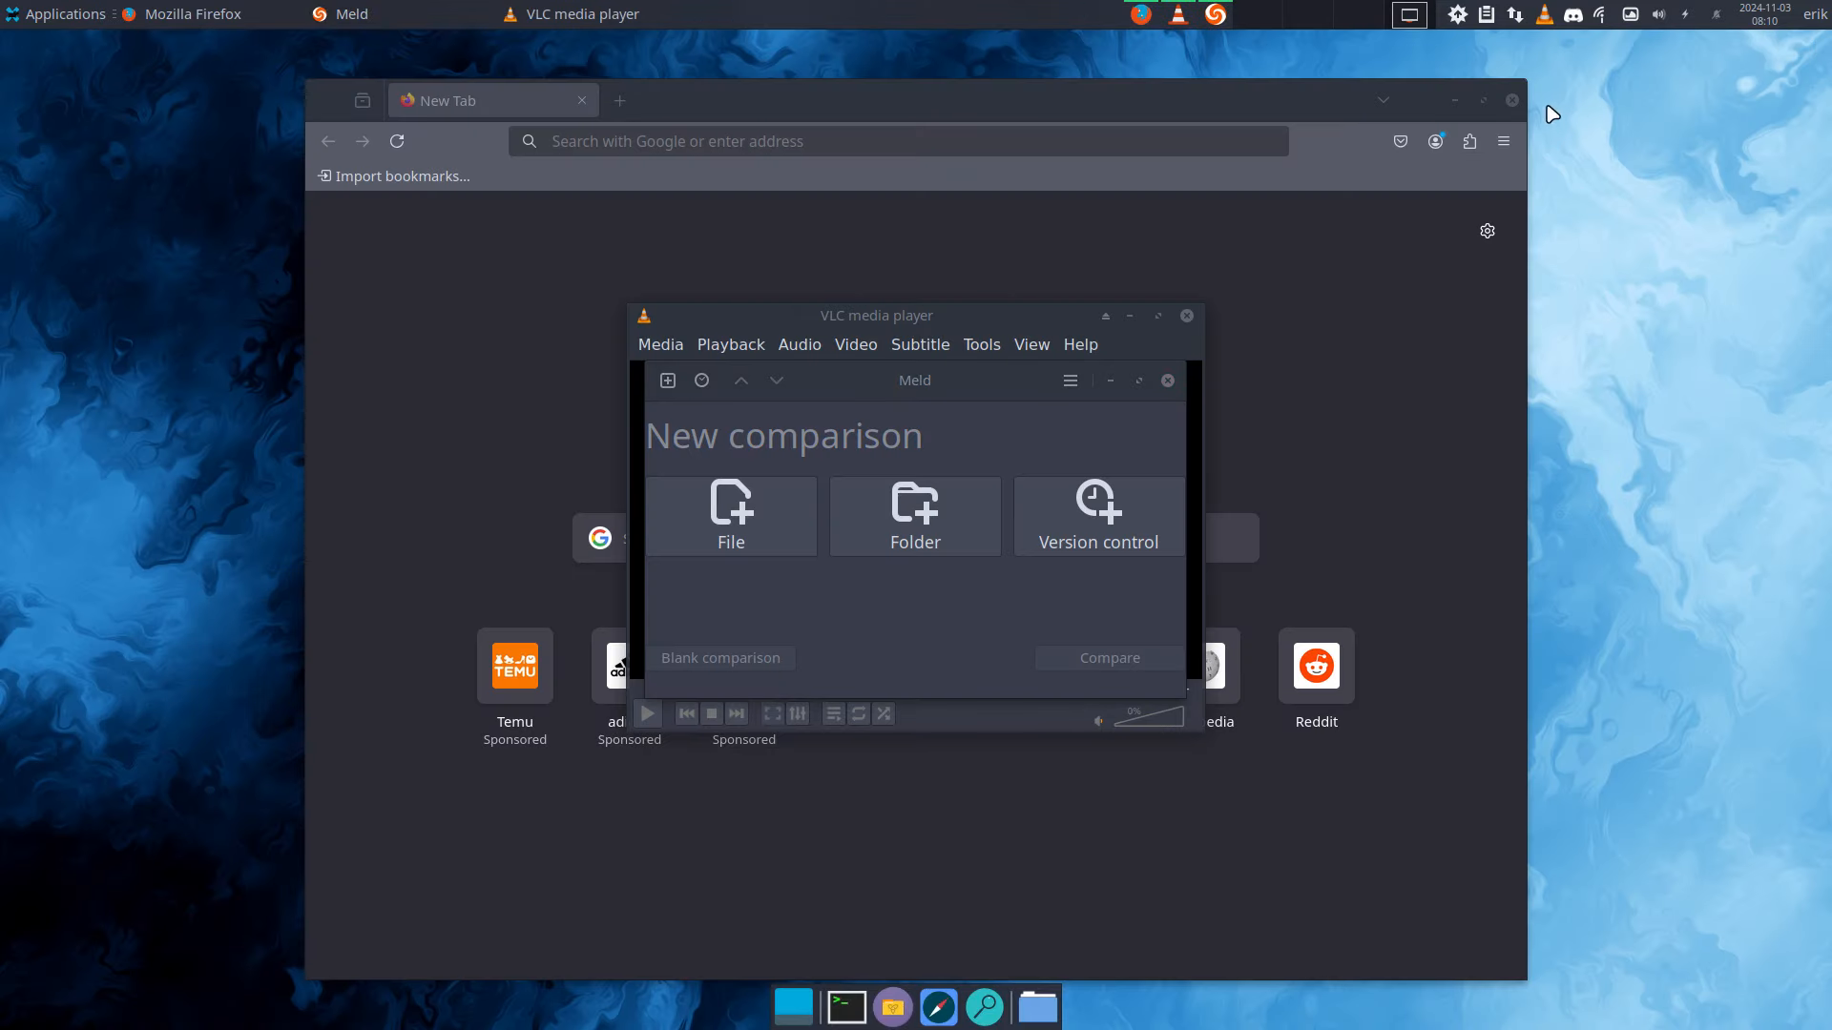
click(1574, 94)
click(1576, 93)
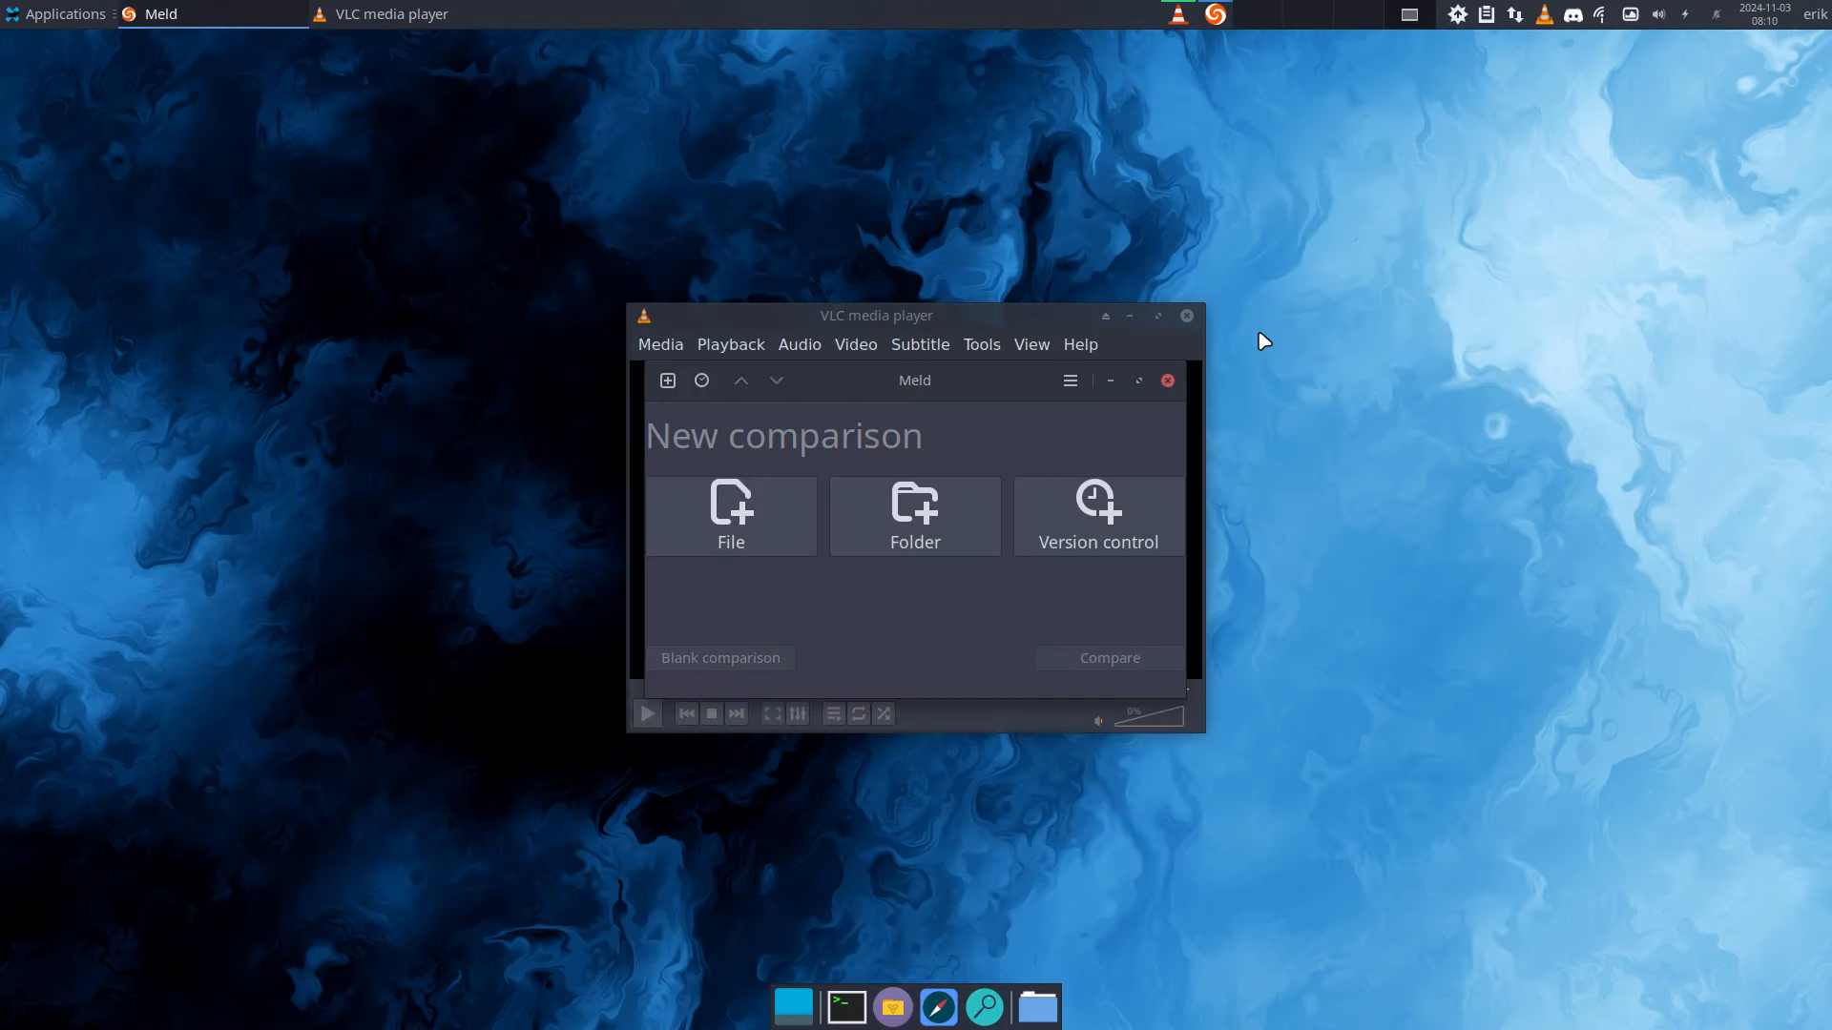
click(1186, 316)
click(1170, 383)
key(super+F7)
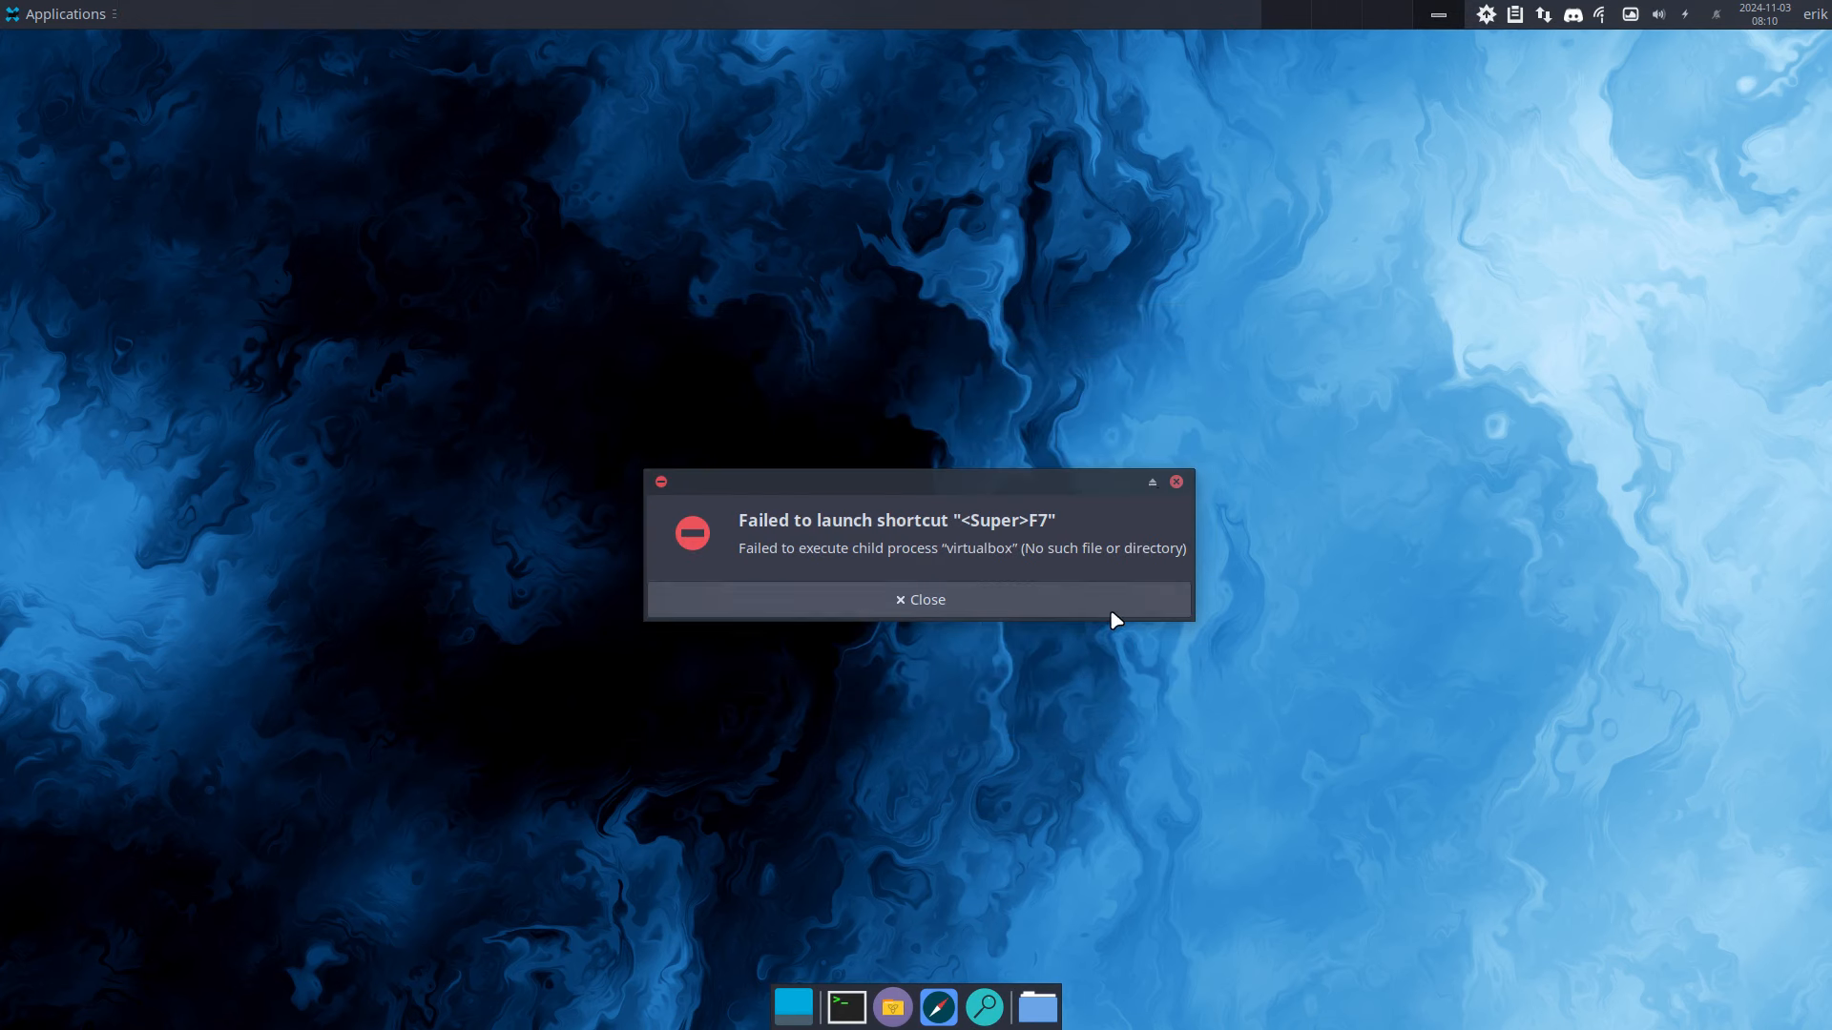
click(1014, 609)
- Look through the full list of Settings entries and the other categories of the applications menu
click(34, 15)
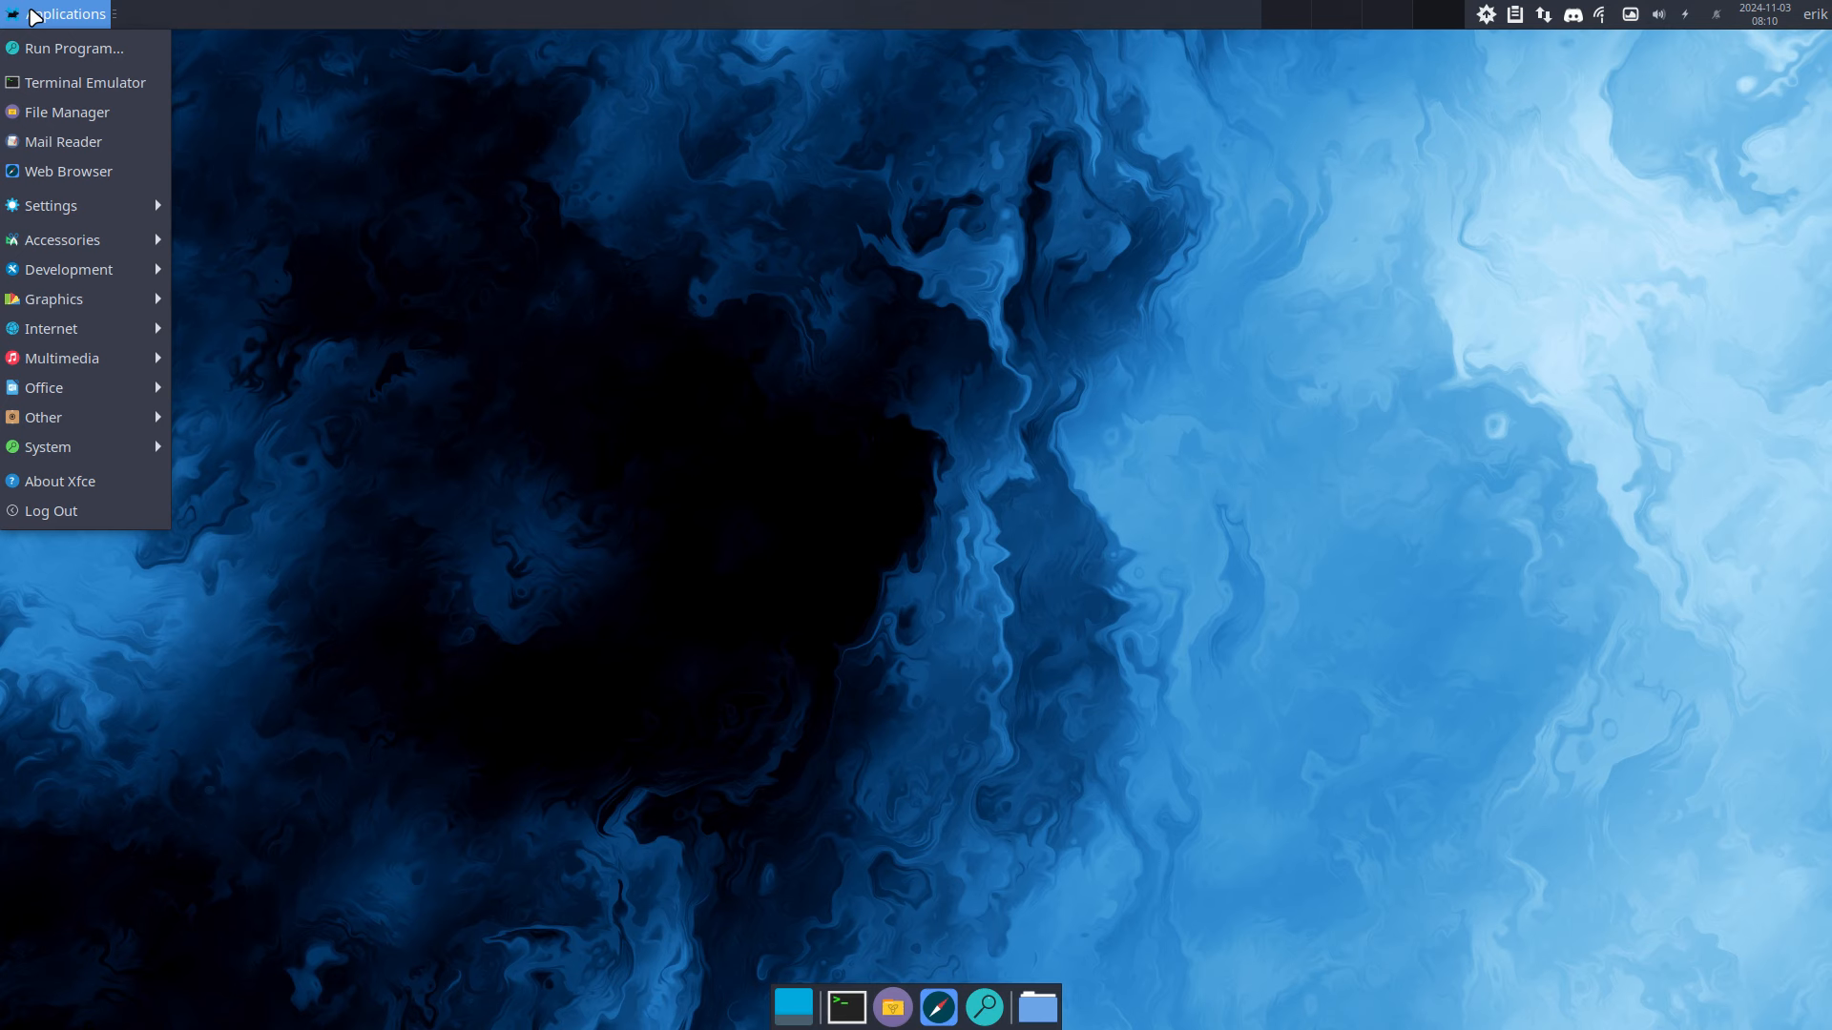
mouse_move(105, 216)
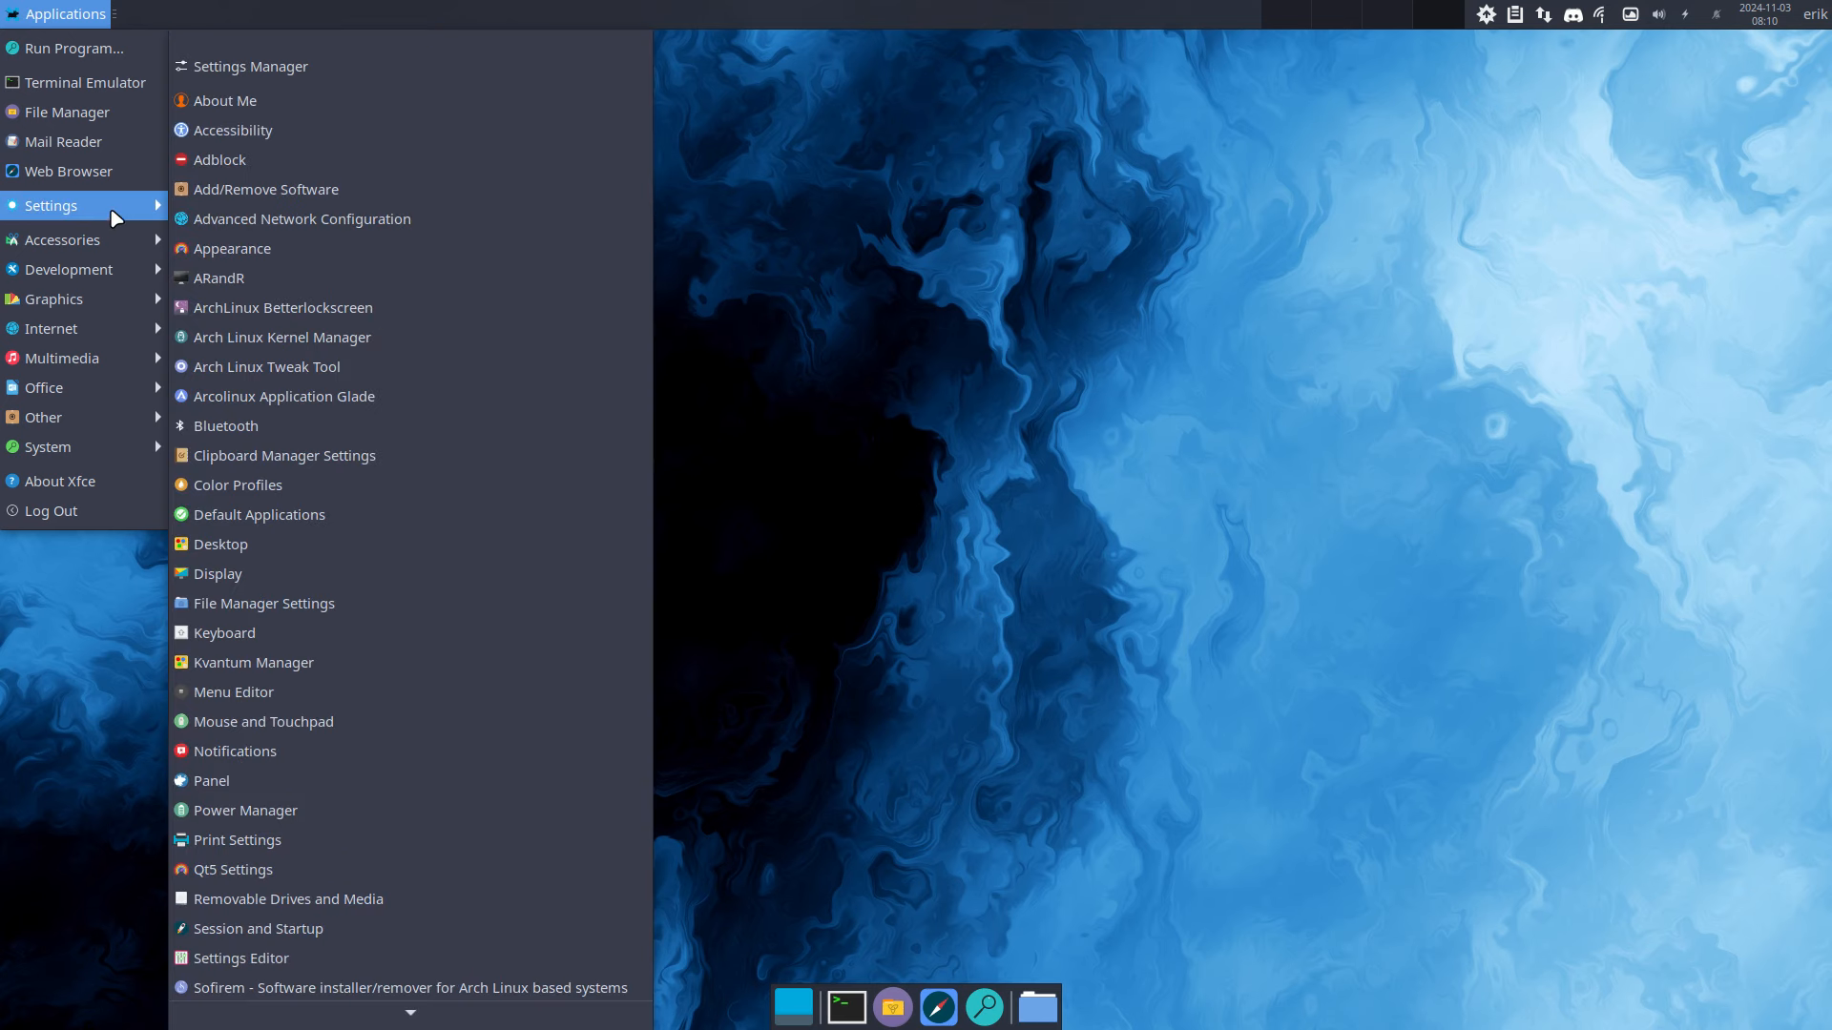
scroll(381, 490, down, 4)
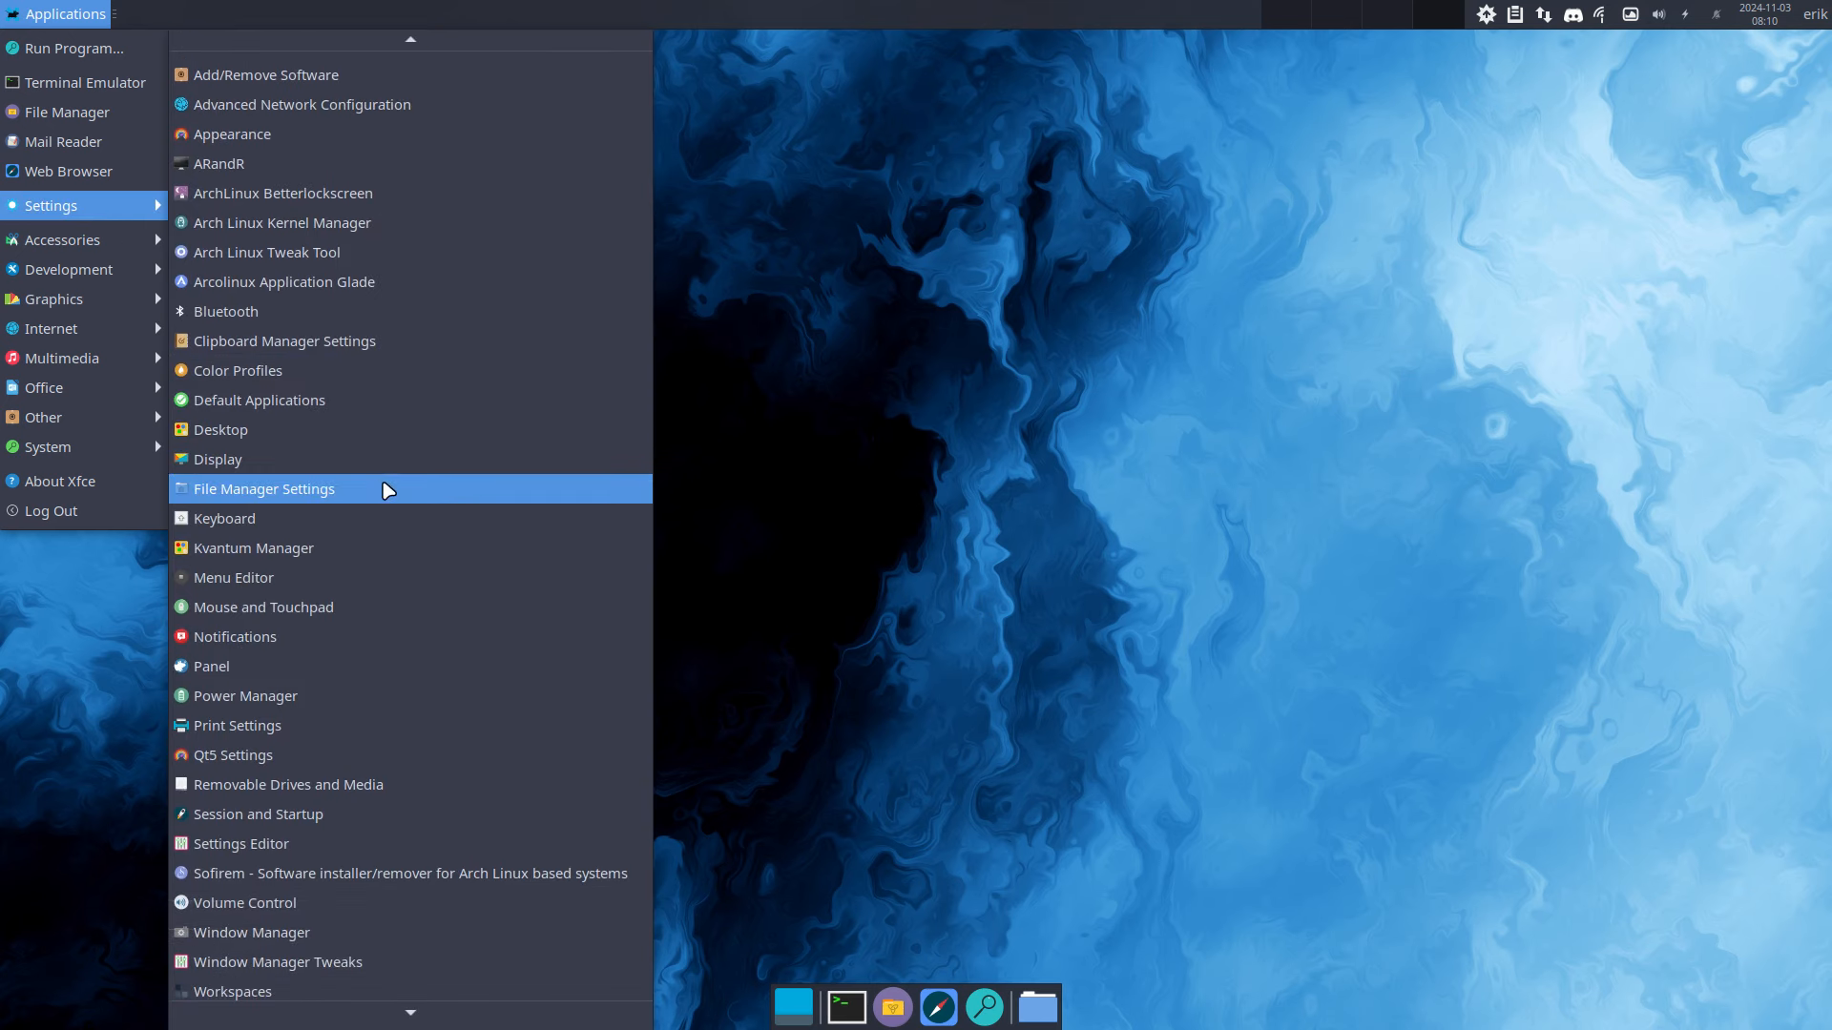
scroll(400, 534, down, 3)
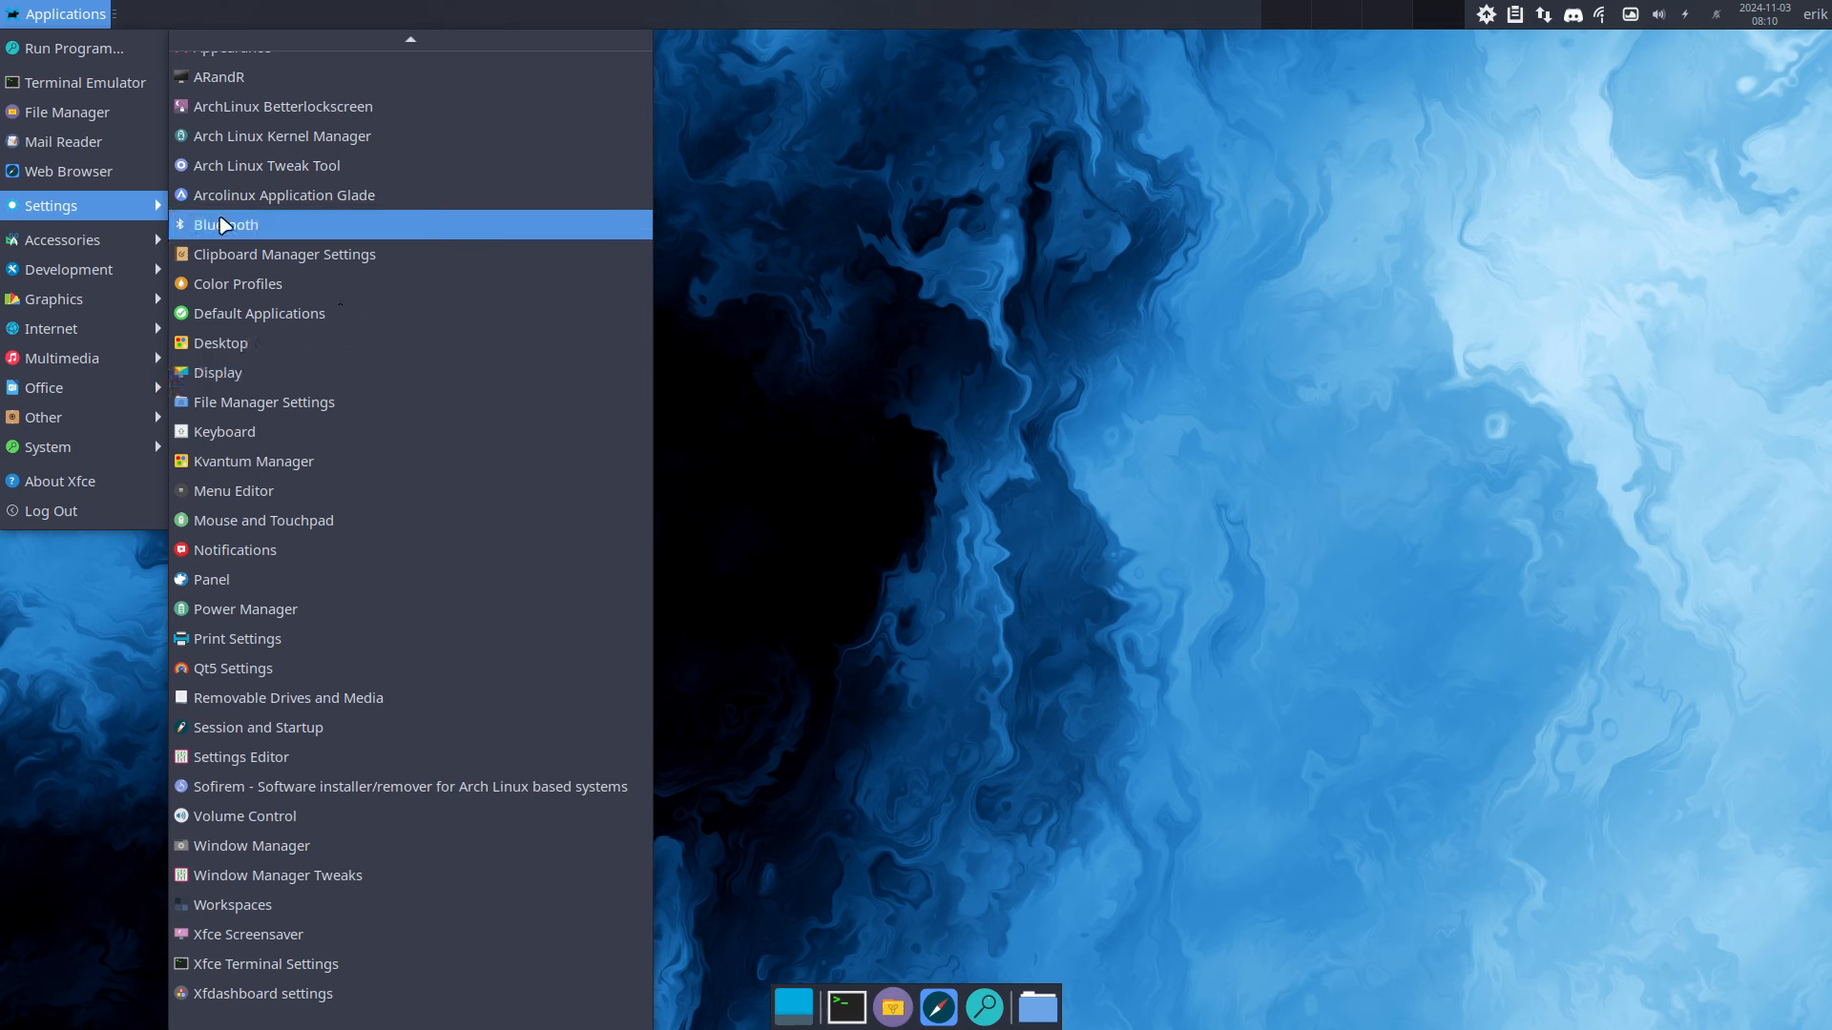
mouse_move(67, 252)
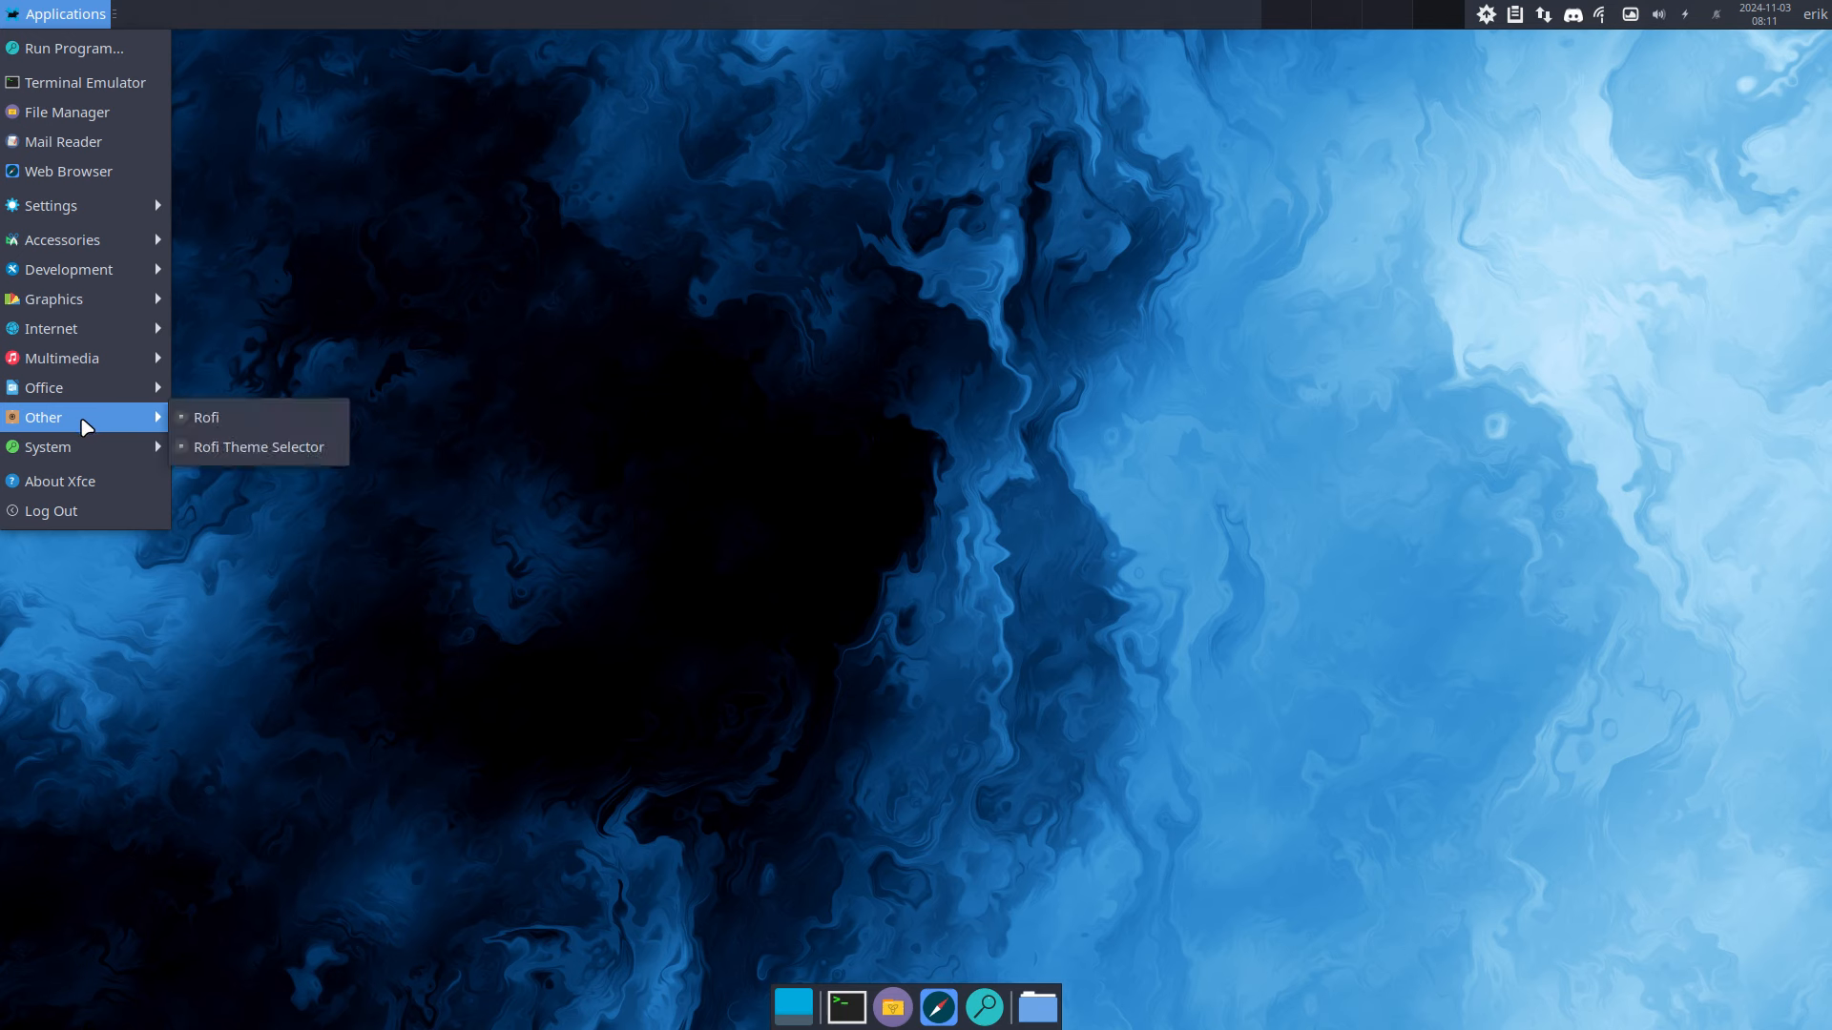
mouse_move(59, 458)
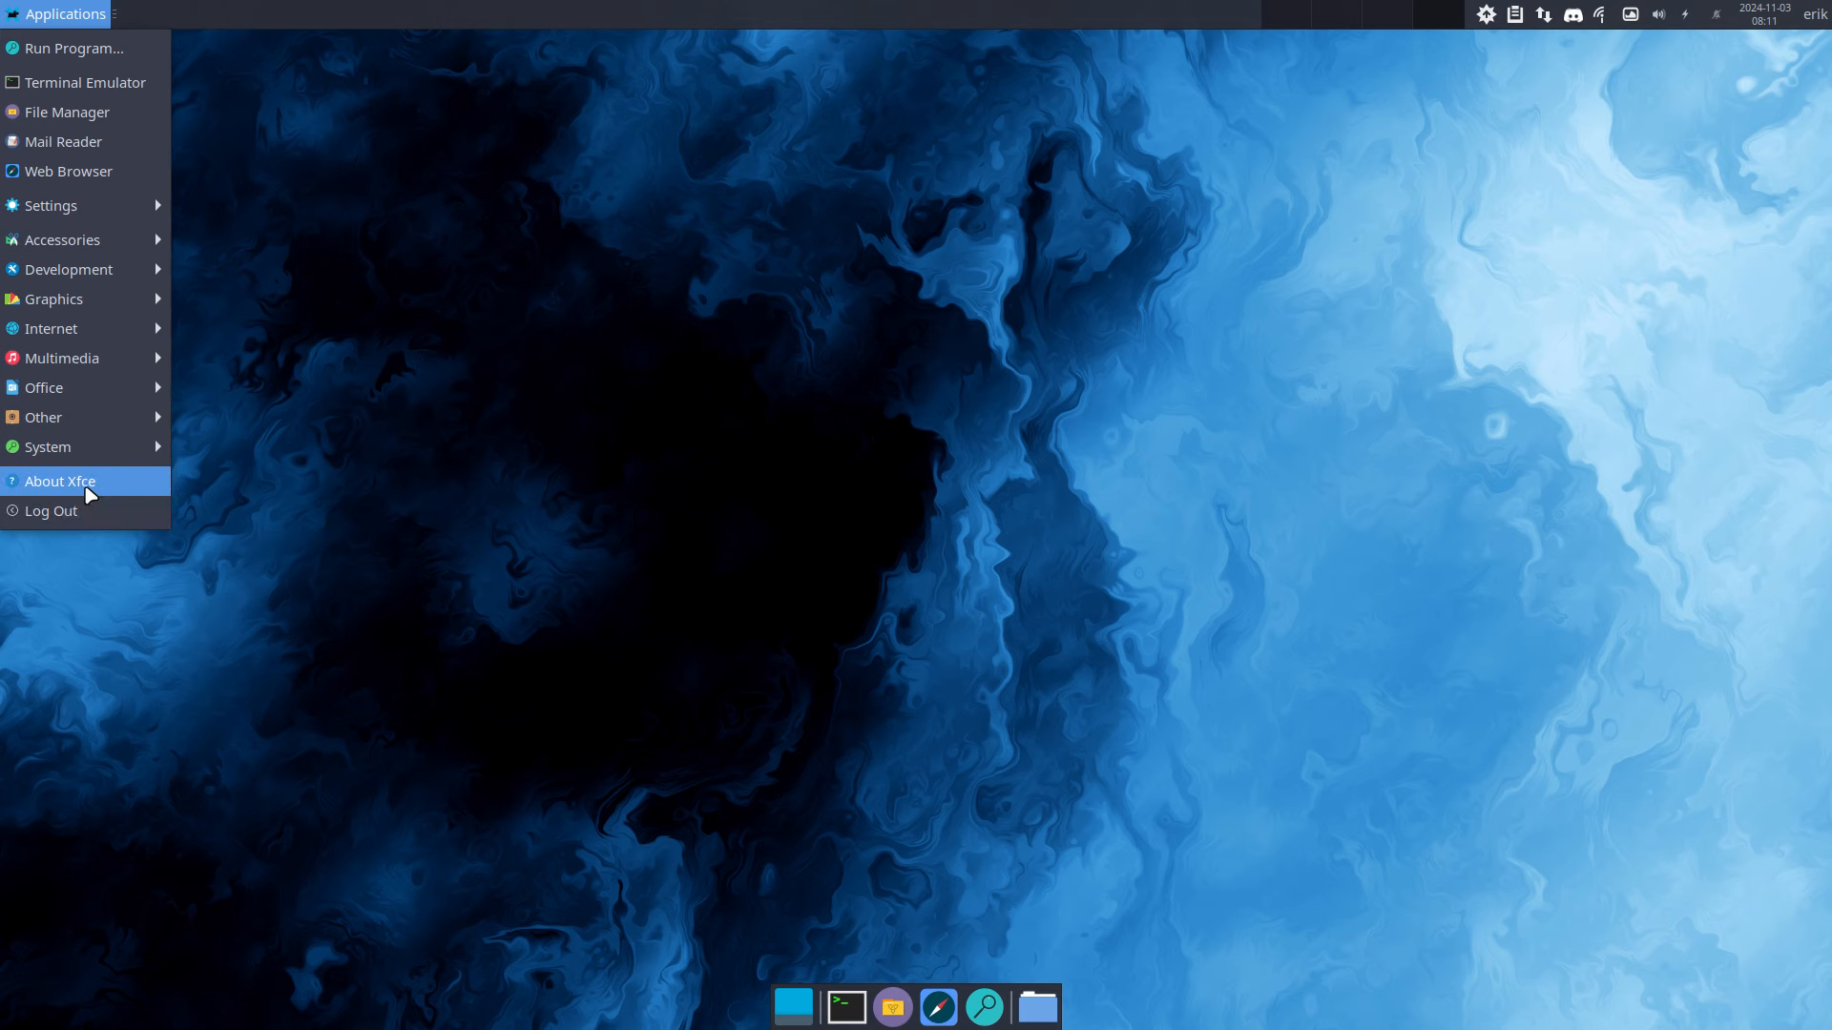
- Review the system details in the About Xfce window and close it
click(134, 485)
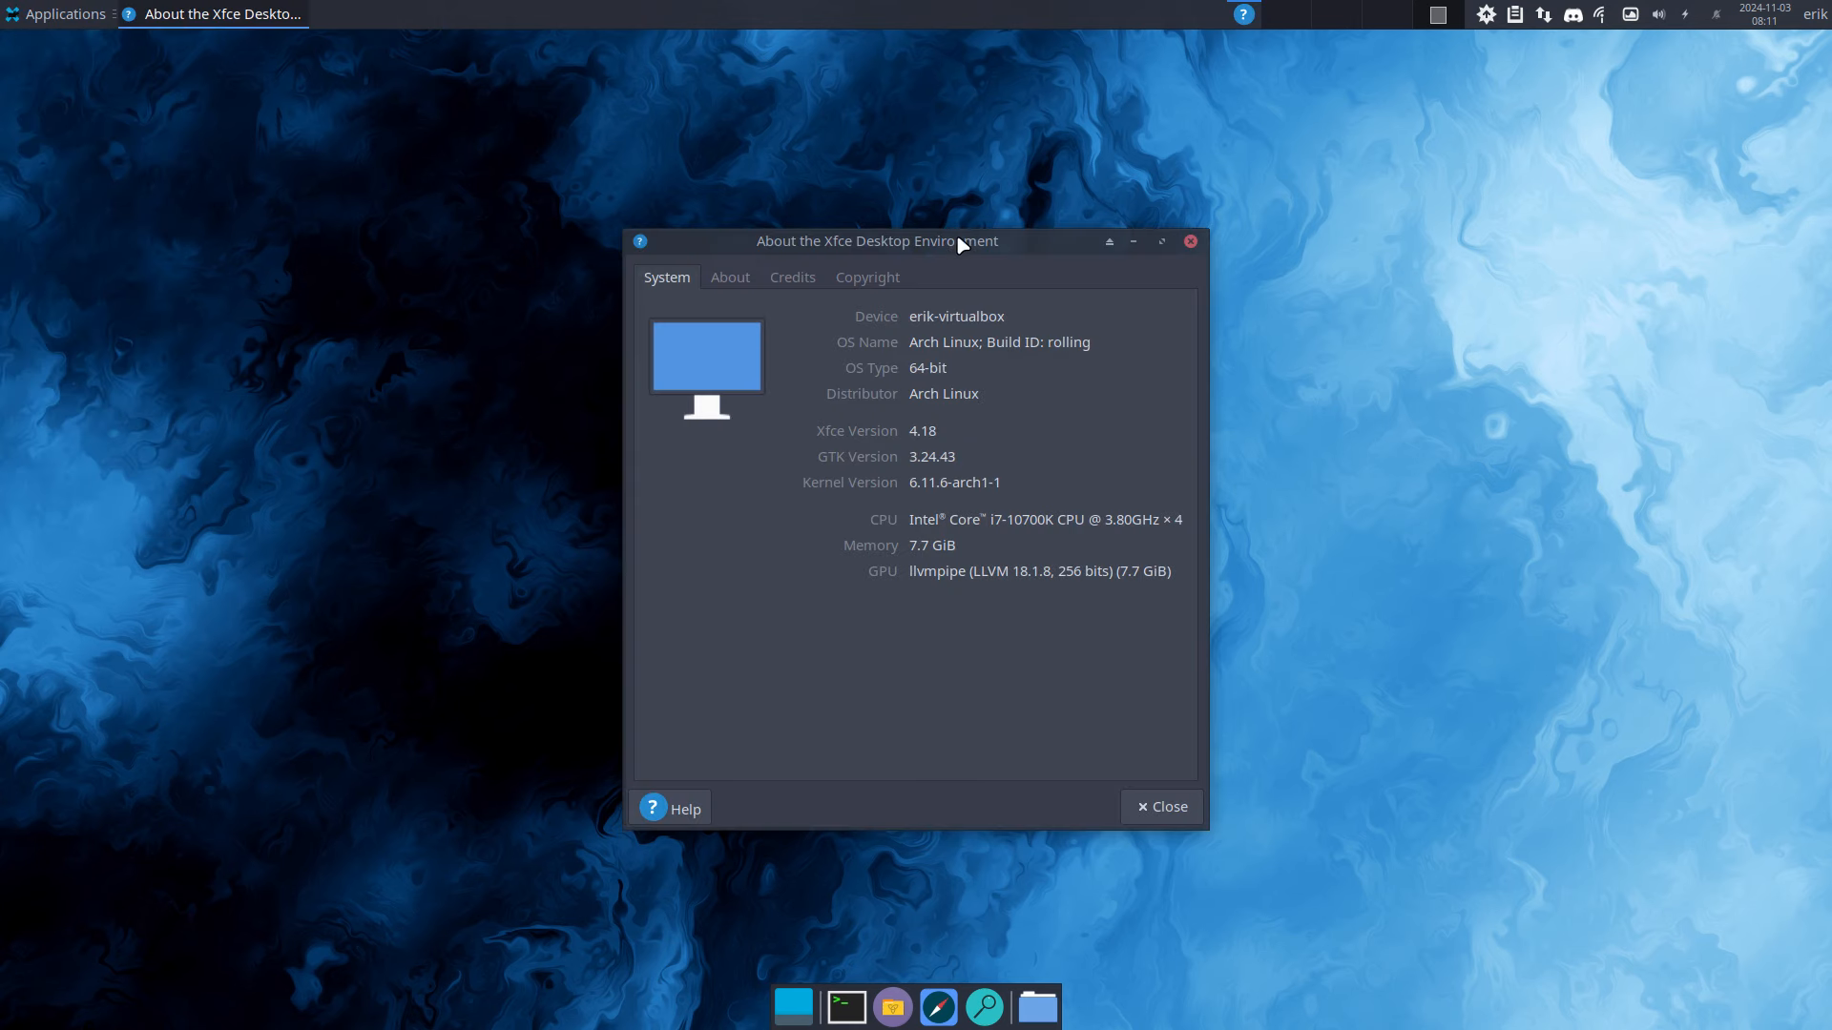
drag(956, 233, 961, 196)
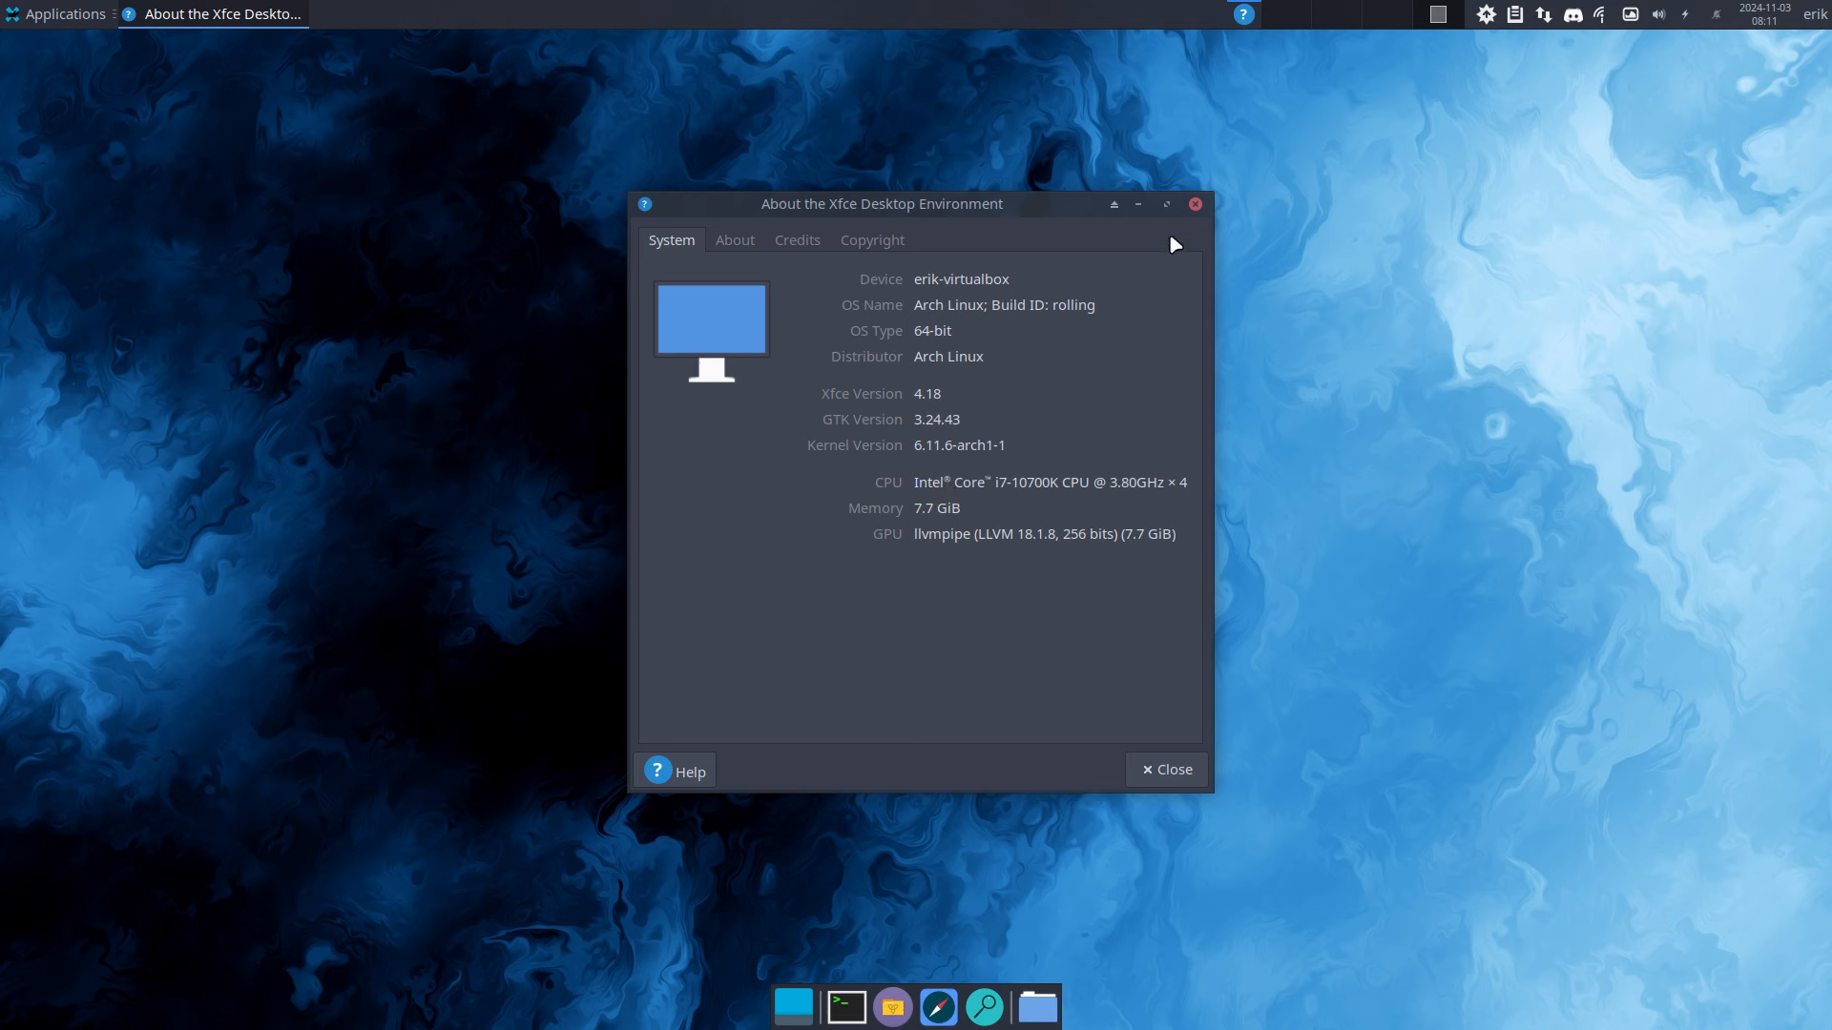
click(1195, 203)
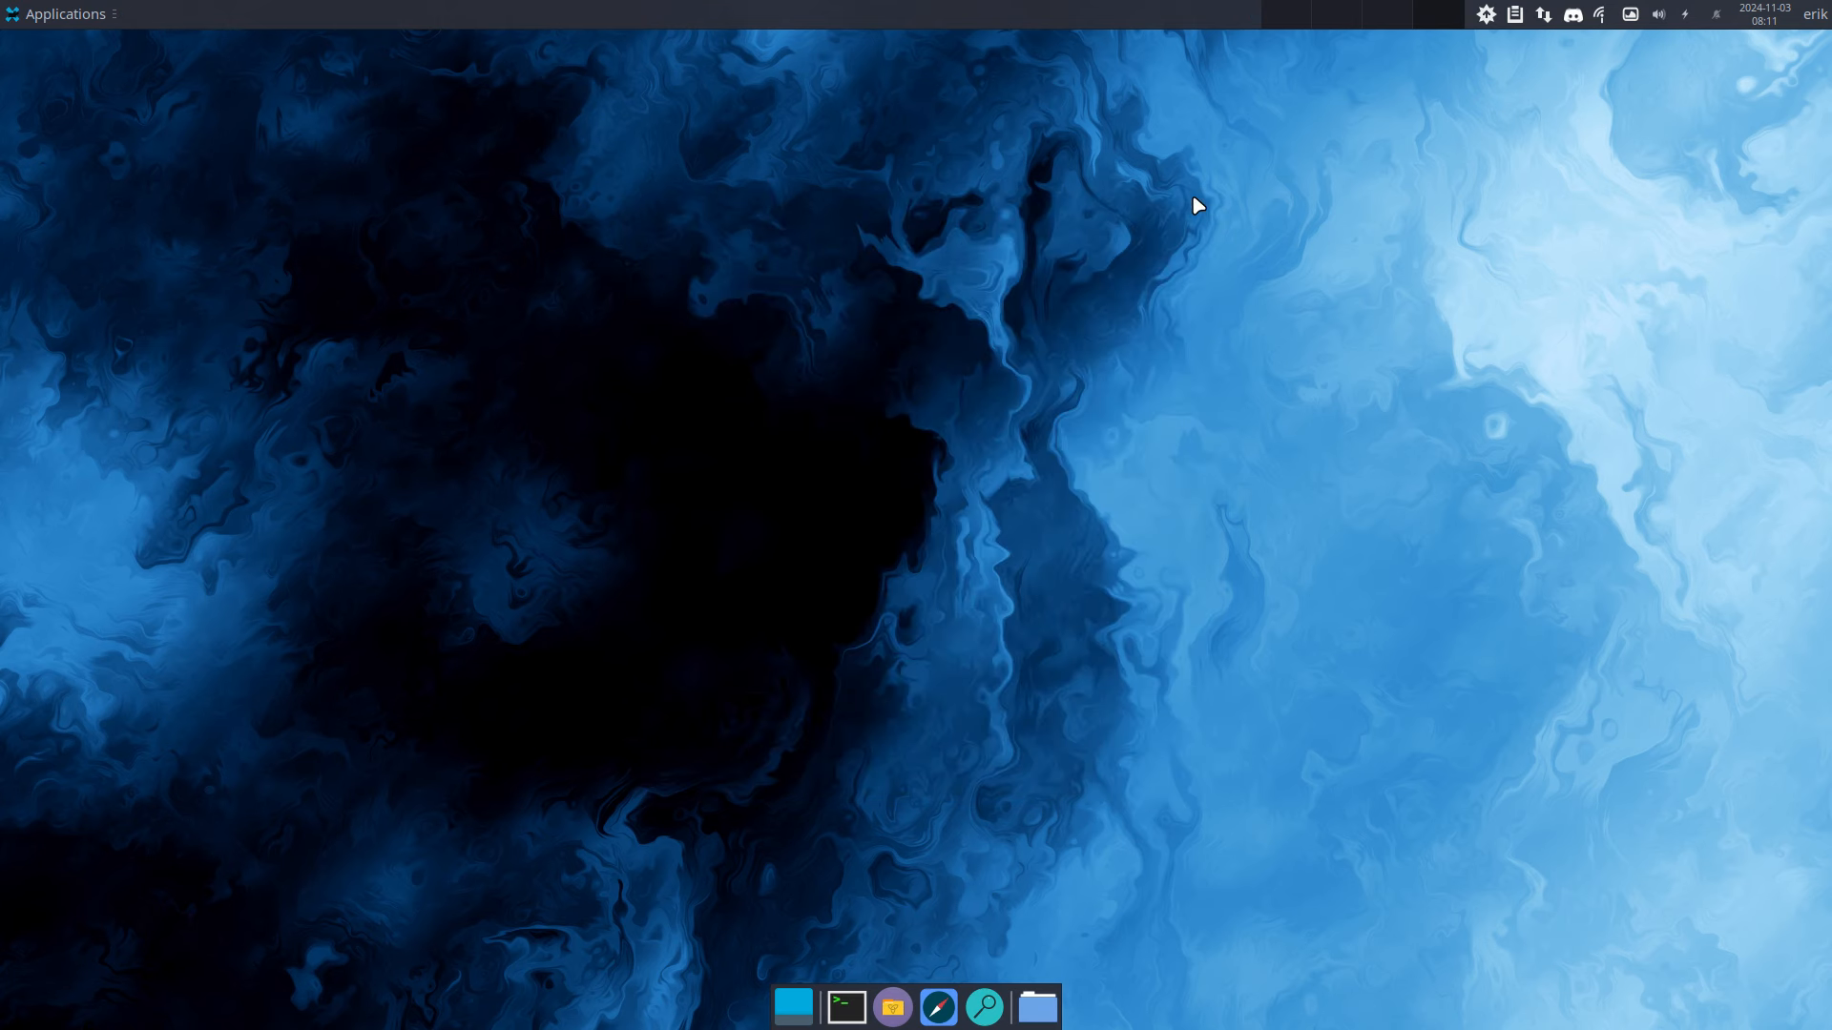
- Open the Settings Manager, enlarge its window until all categories fit, and reposition it nearer the middle of the desktop
click(78, 18)
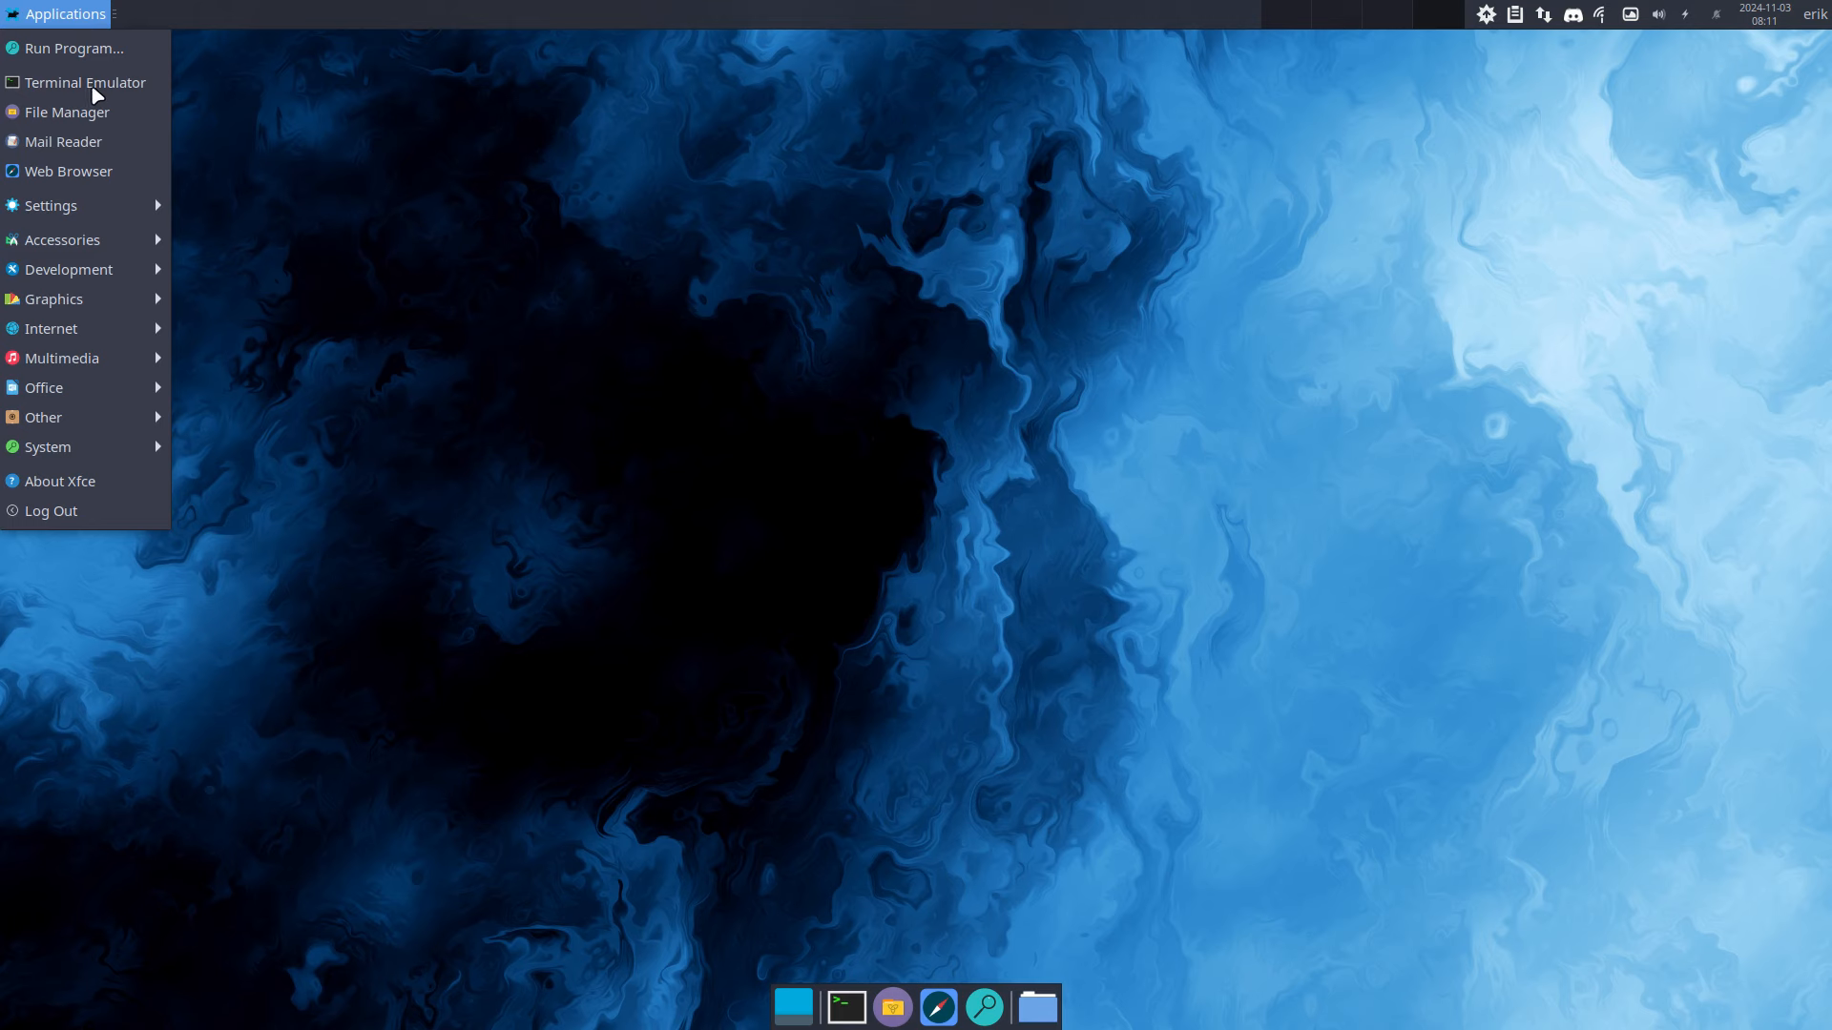
mouse_move(153, 211)
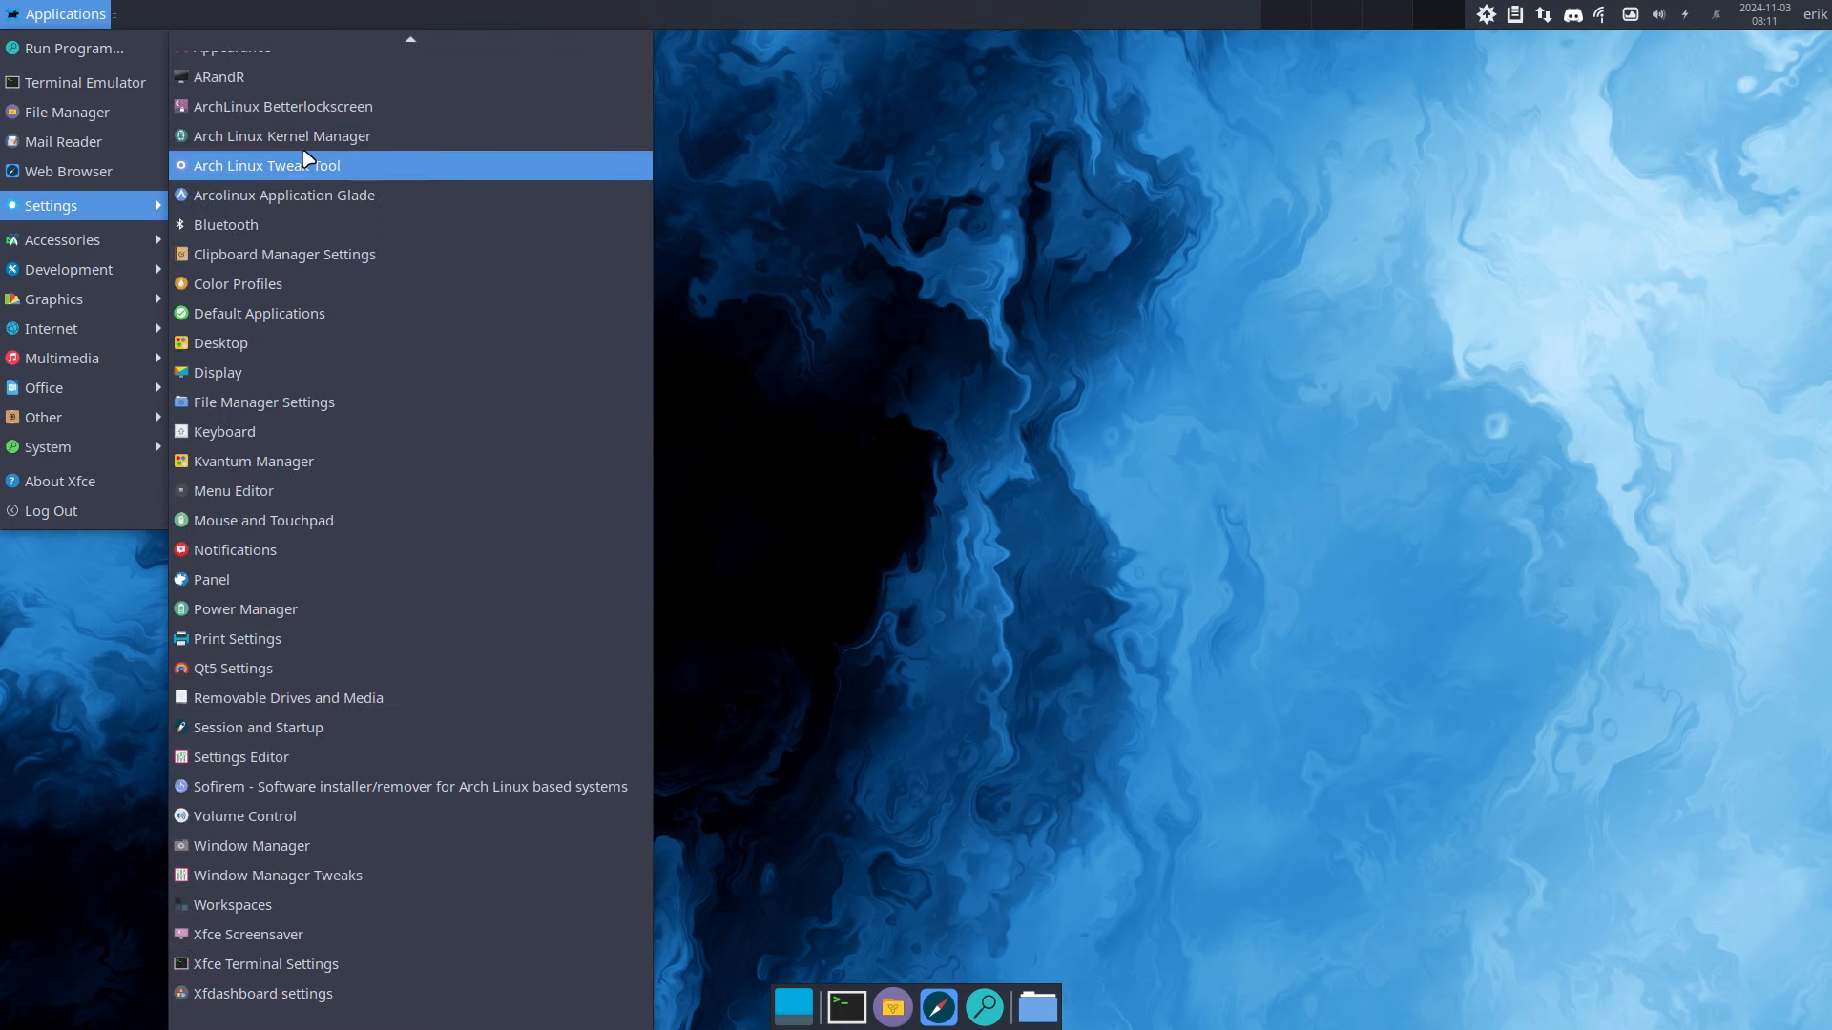
scroll(319, 95, up, 3)
scroll(329, 67, up, 1)
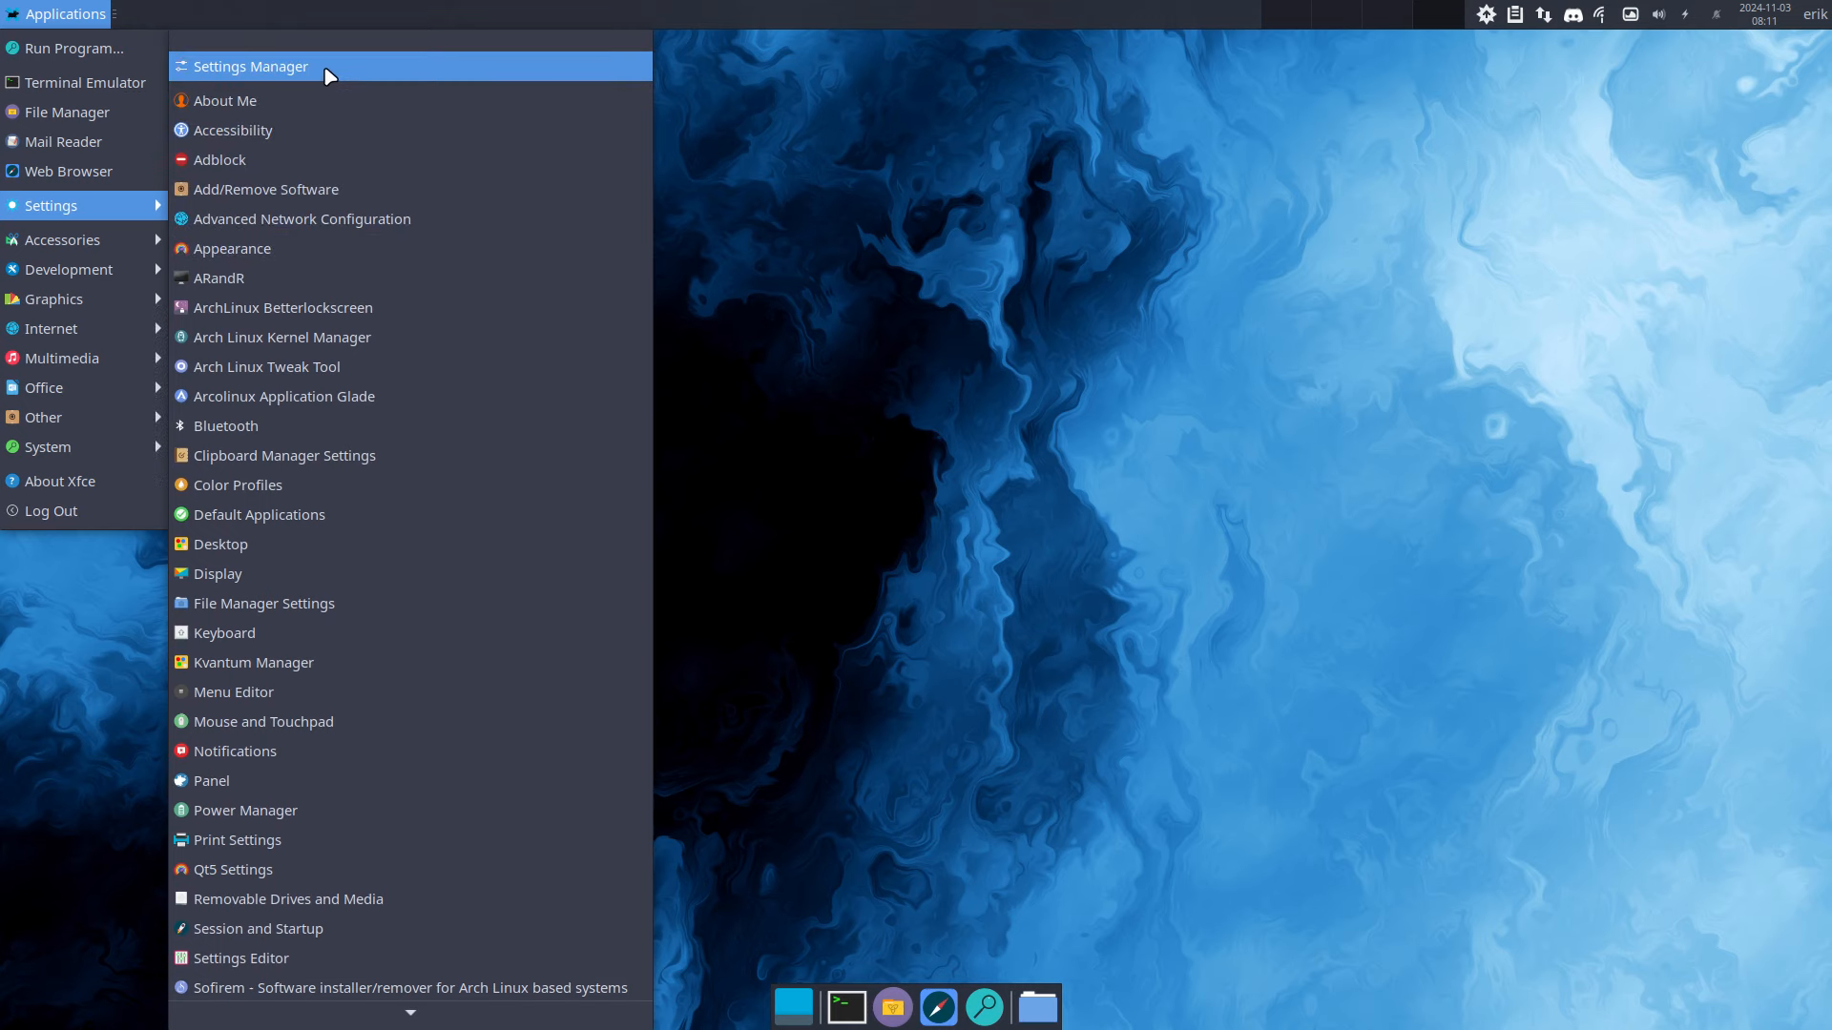
click(328, 67)
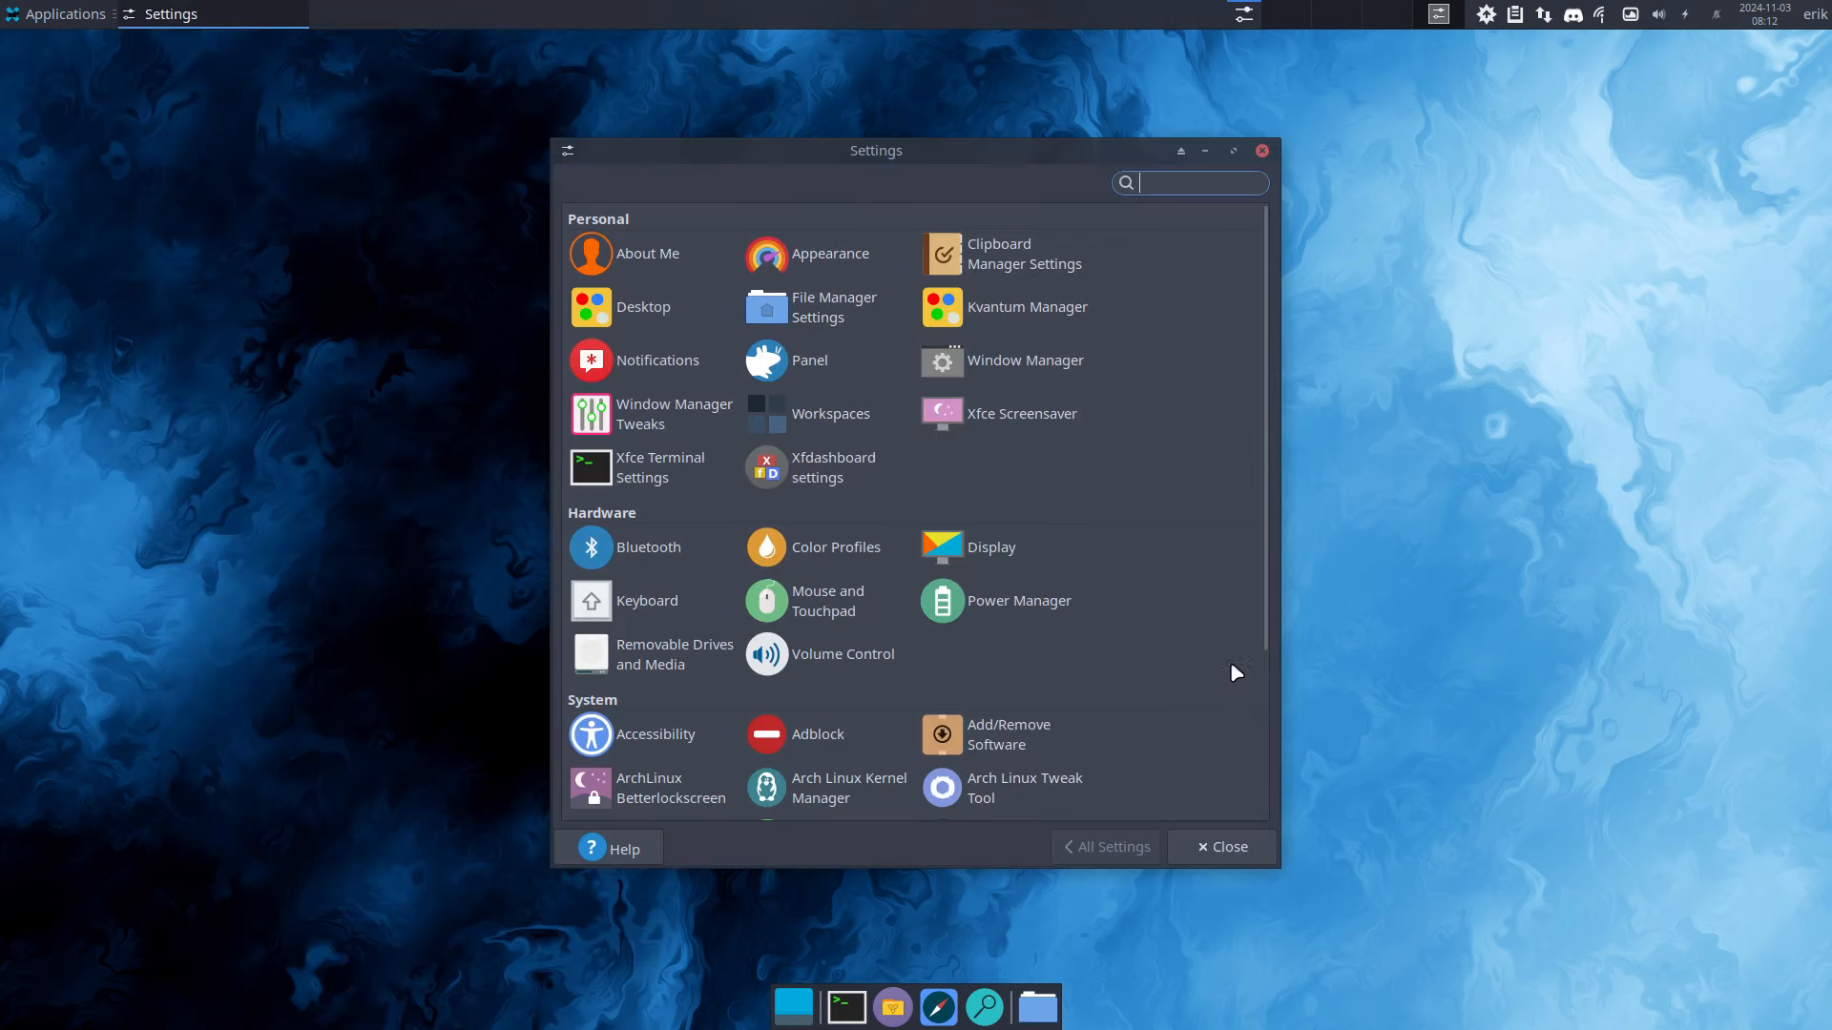
drag(1282, 870, 1497, 918)
drag(1035, 153, 919, 118)
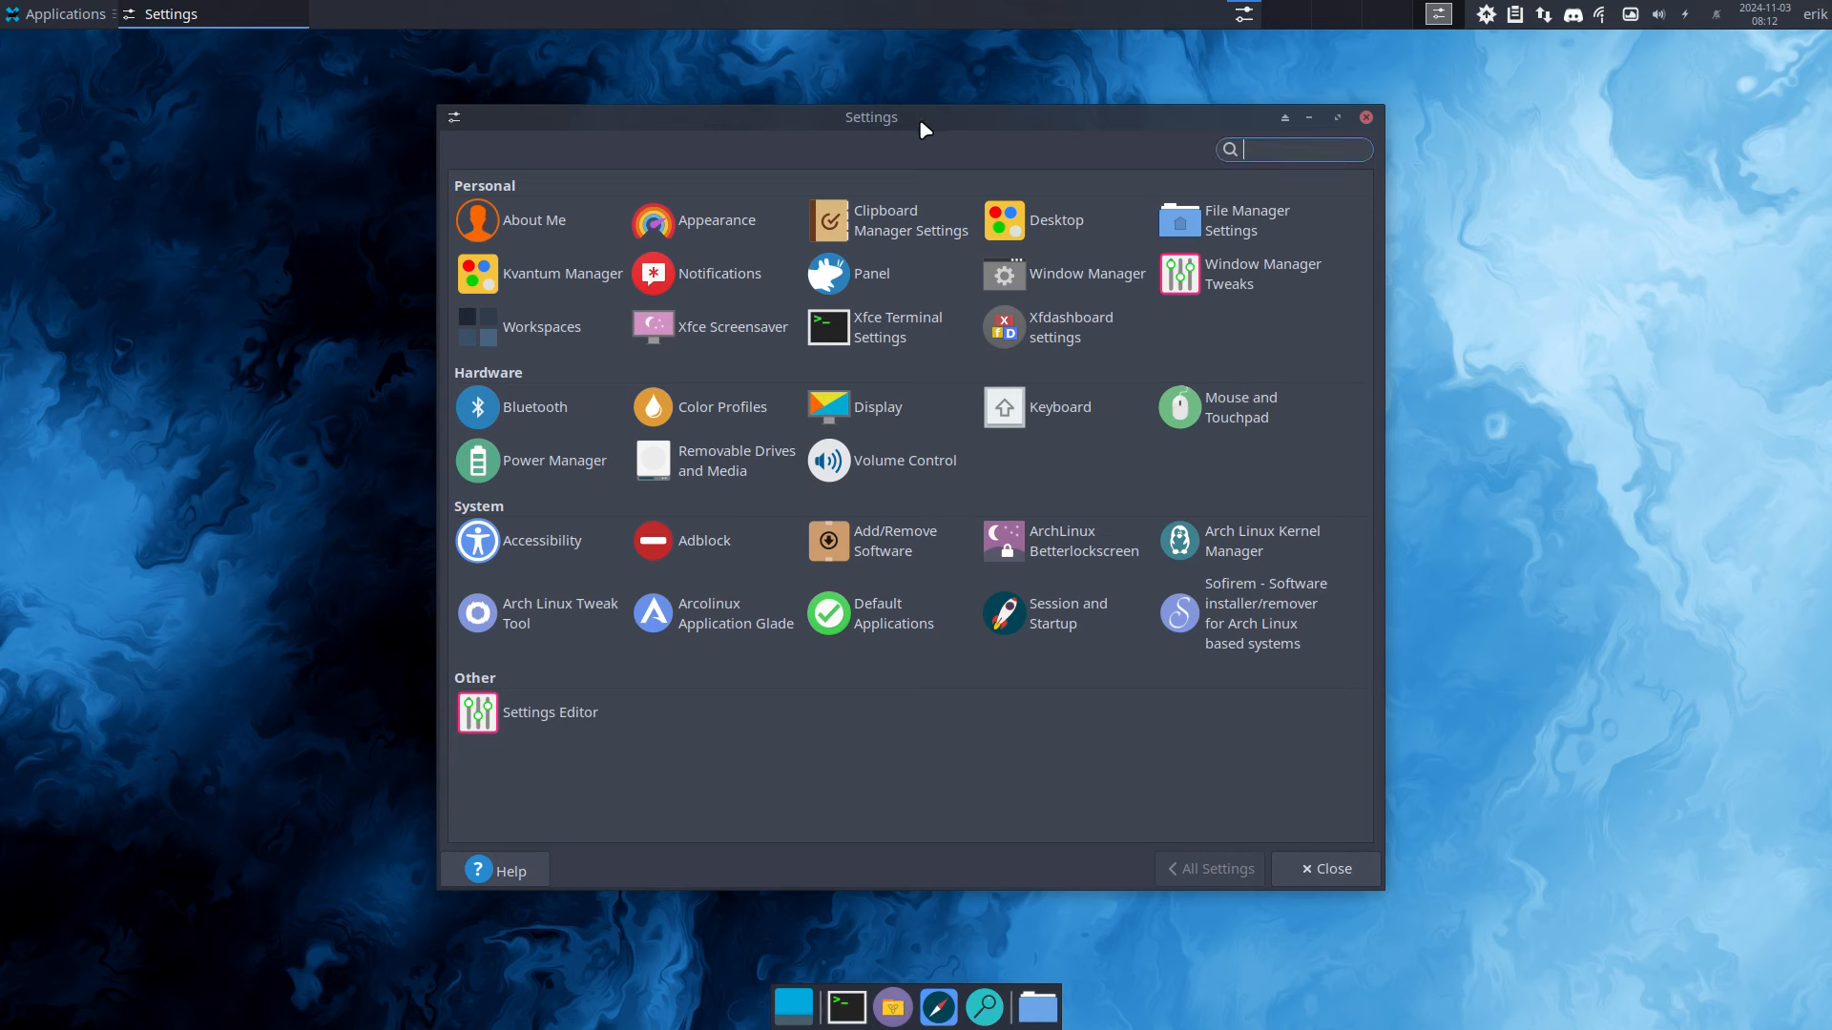